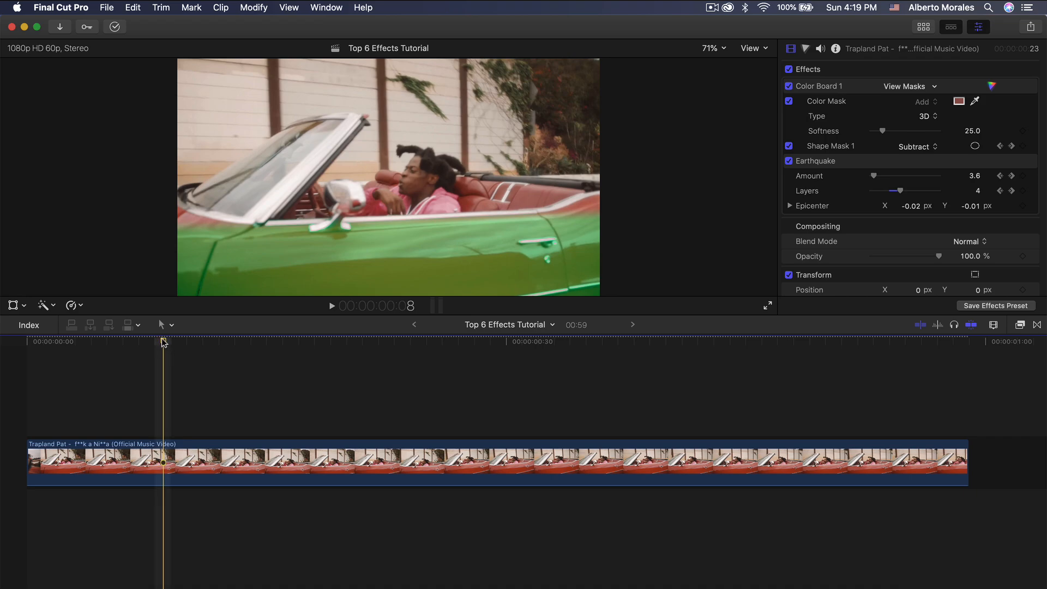
# Play the car clip from the start to review it with its color-change and earthquake effects and without them.
pyautogui.moveTo(160, 345); pyautogui.dragTo(79, 378)
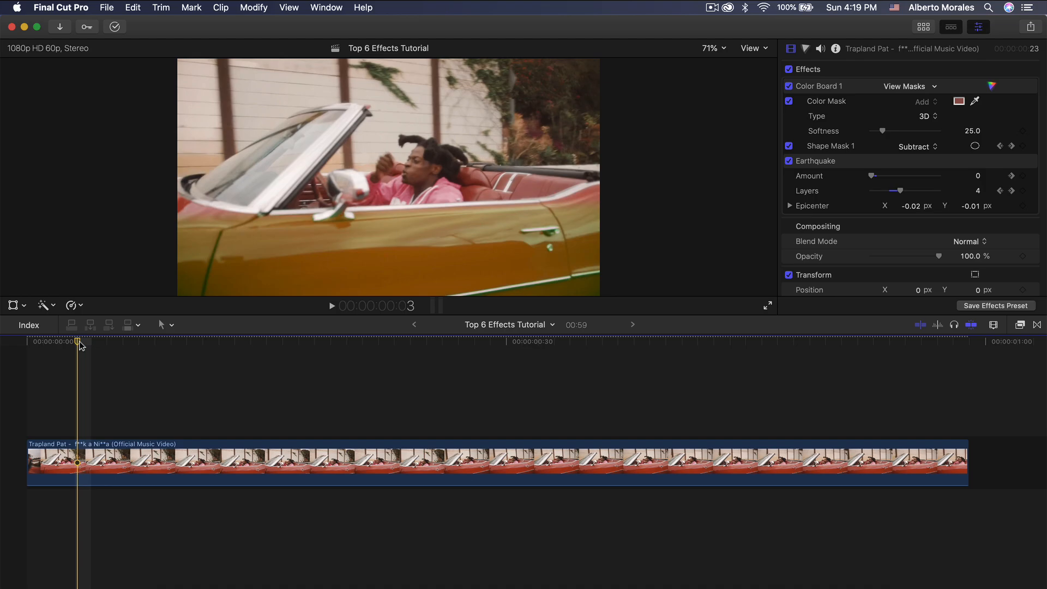
pyautogui.moveTo(80, 345); pyautogui.dragTo(18, 379)
pyautogui.press('space')
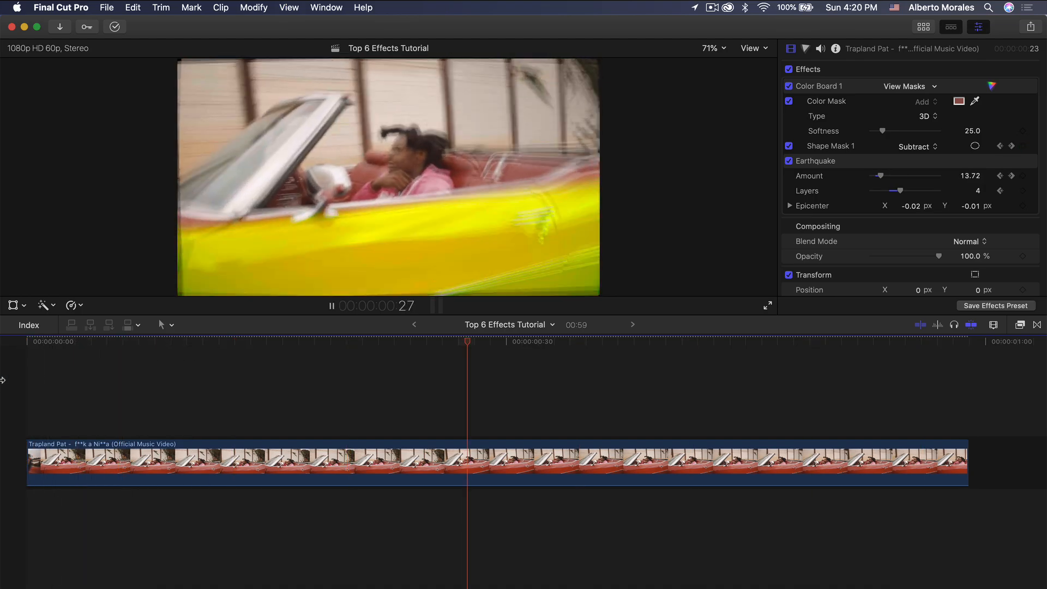
pyautogui.press('space')
pyautogui.press('space')
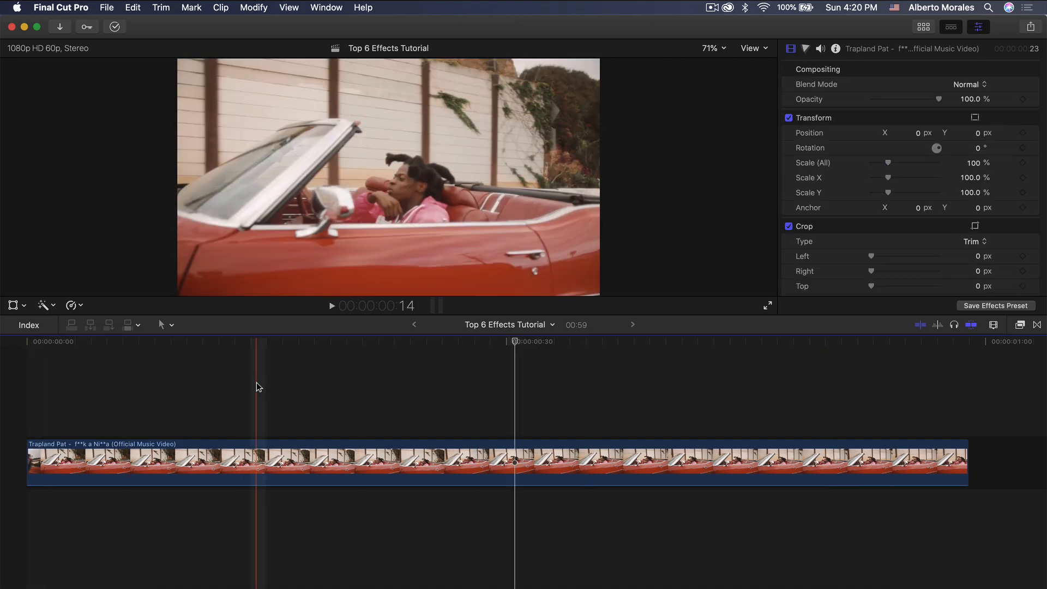
pyautogui.press('space')
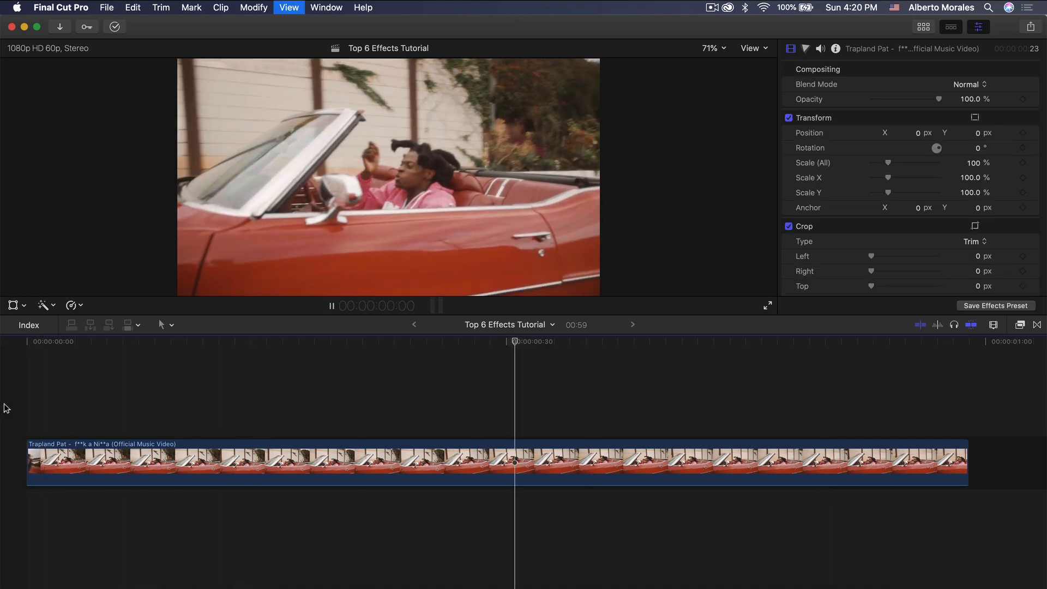
pyautogui.press('space')
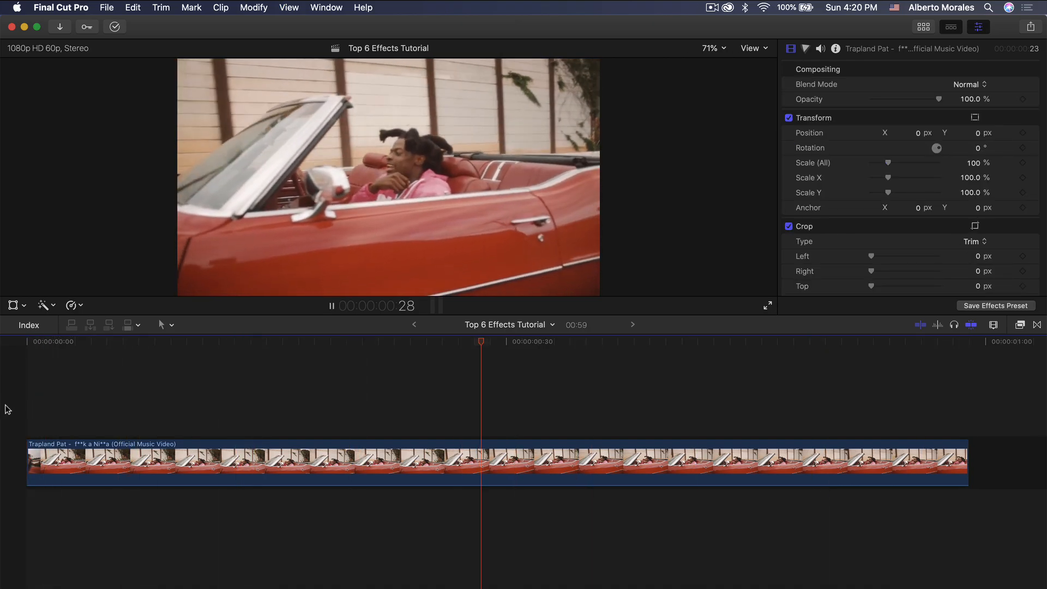
pyautogui.press('space')
# Add a Color Board correction with a color mask to the car clip.
pyautogui.click(94, 469)
pyautogui.click(432, 344)
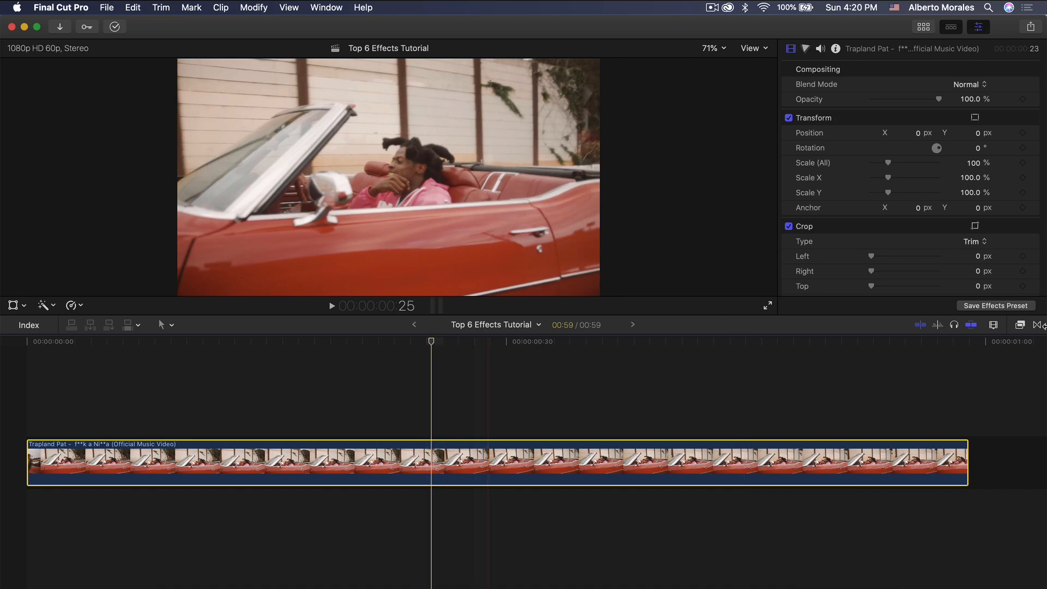
pyautogui.click(806, 50)
pyautogui.click(829, 69)
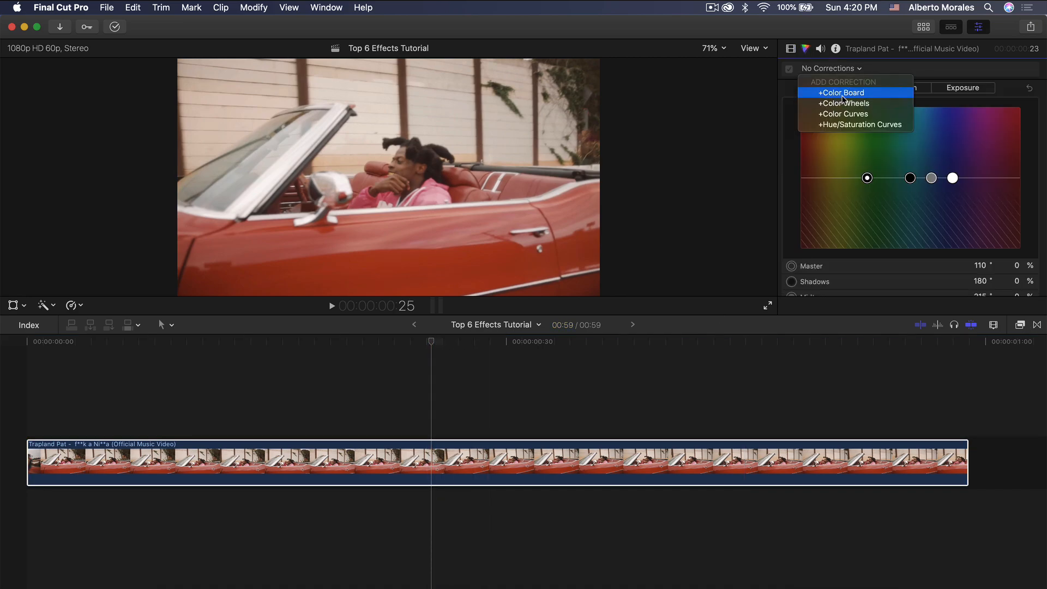
pyautogui.click(846, 94)
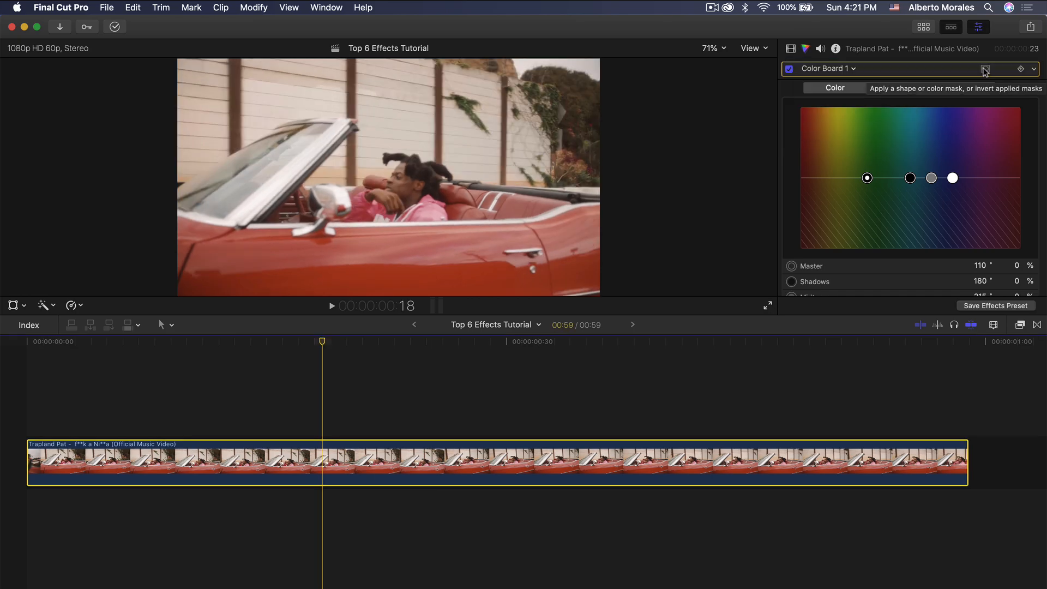
pyautogui.click(985, 70)
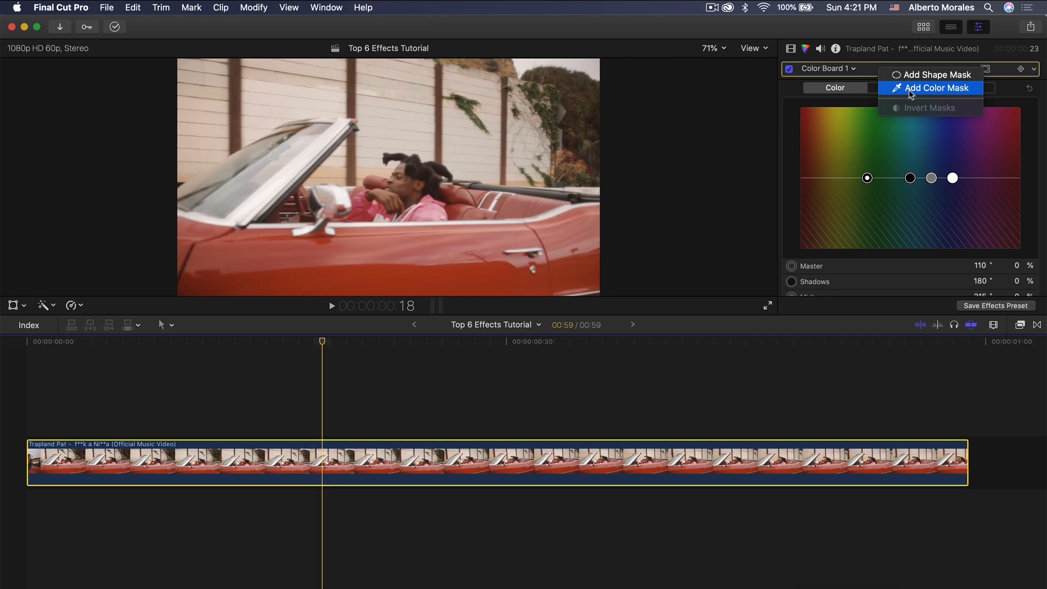
pyautogui.click(936, 89)
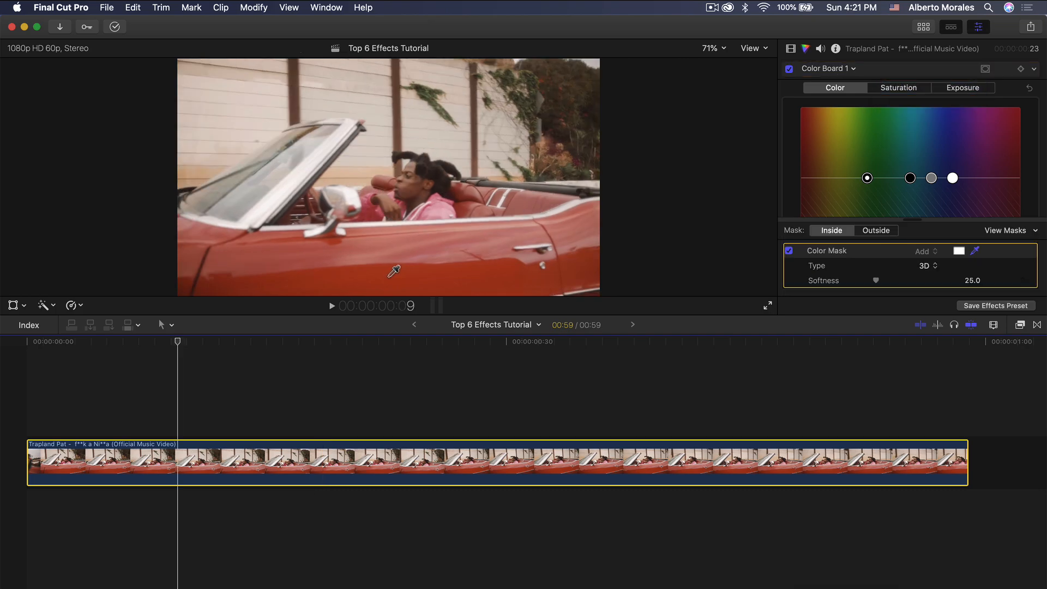
pyautogui.moveTo(395, 271); pyautogui.dragTo(458, 270)
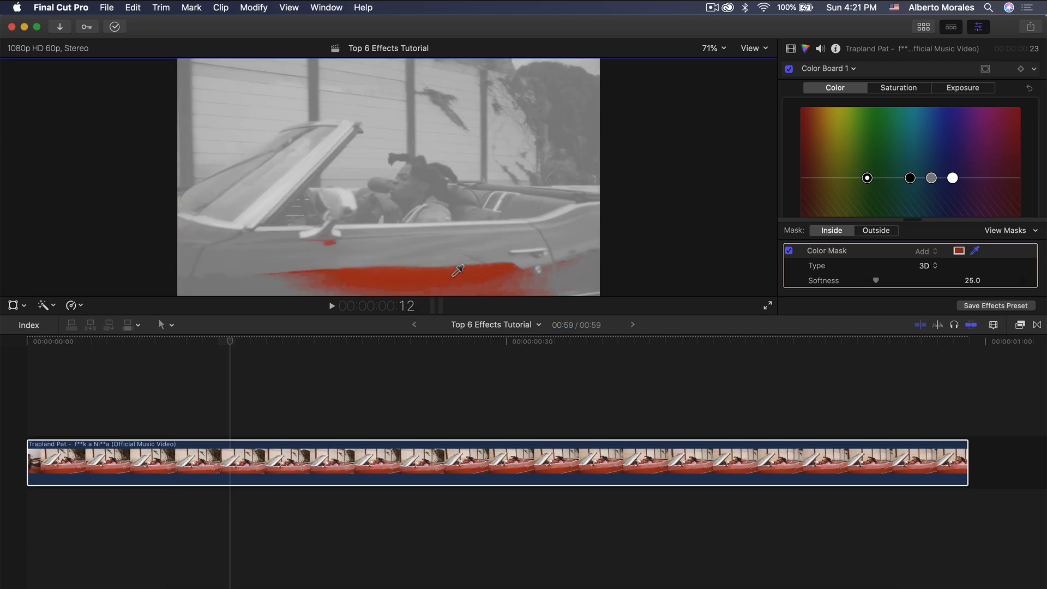
pyautogui.click(450, 278)
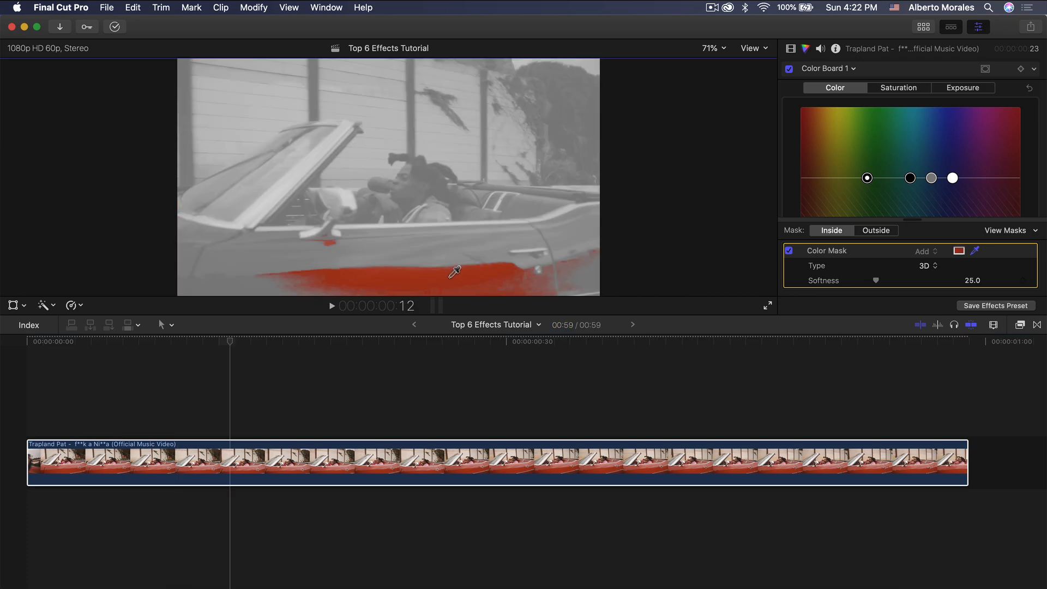
pyautogui.moveTo(454, 271); pyautogui.dragTo(431, 268)
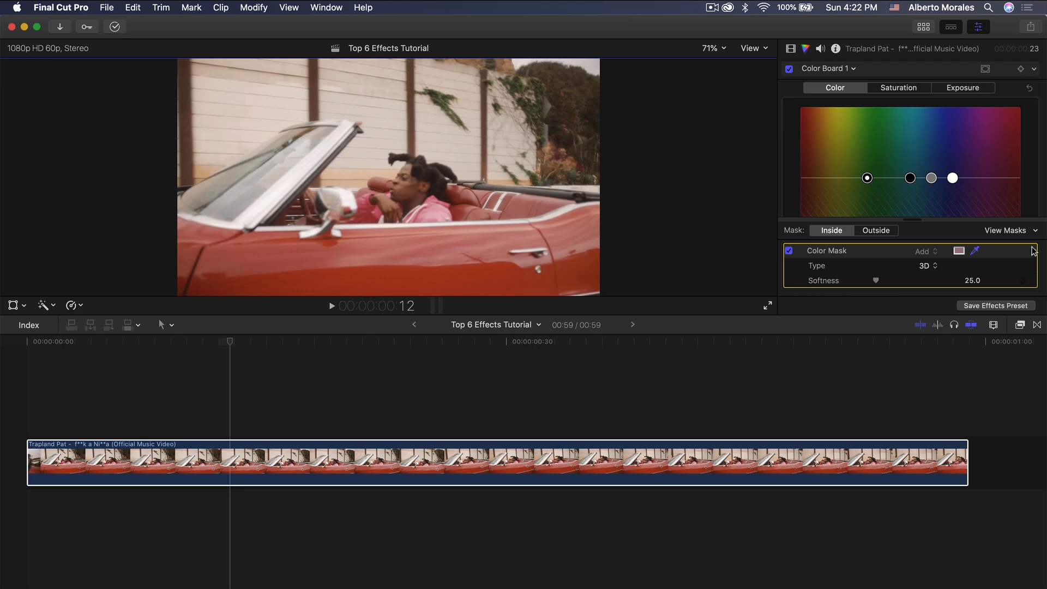
pyautogui.press('super+z')
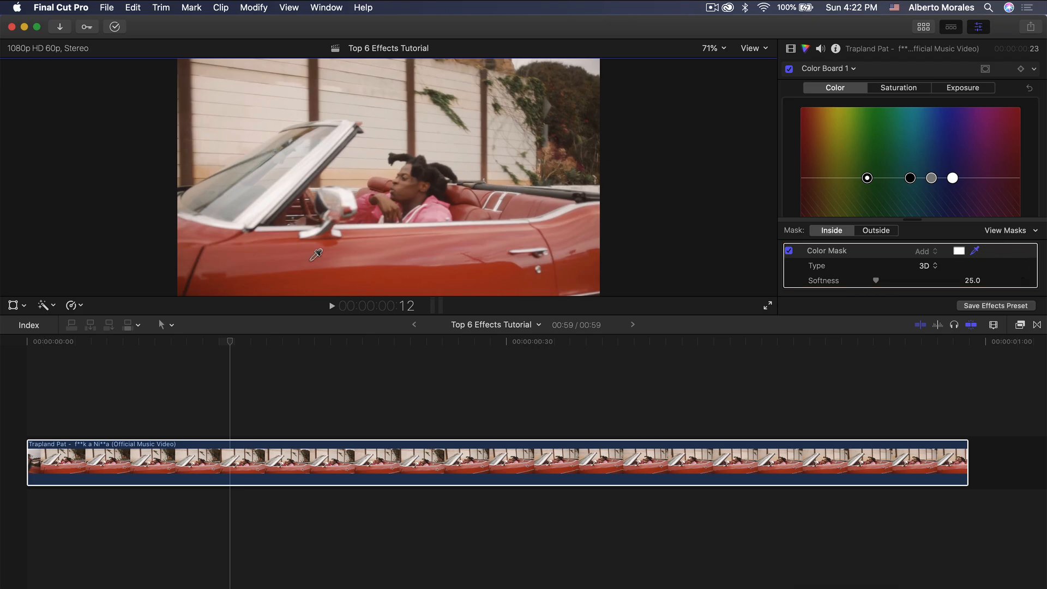
# Sample the car's red front fender for the color mask and shift the Master color to strong blue at frame 7.
pyautogui.click(233, 272)
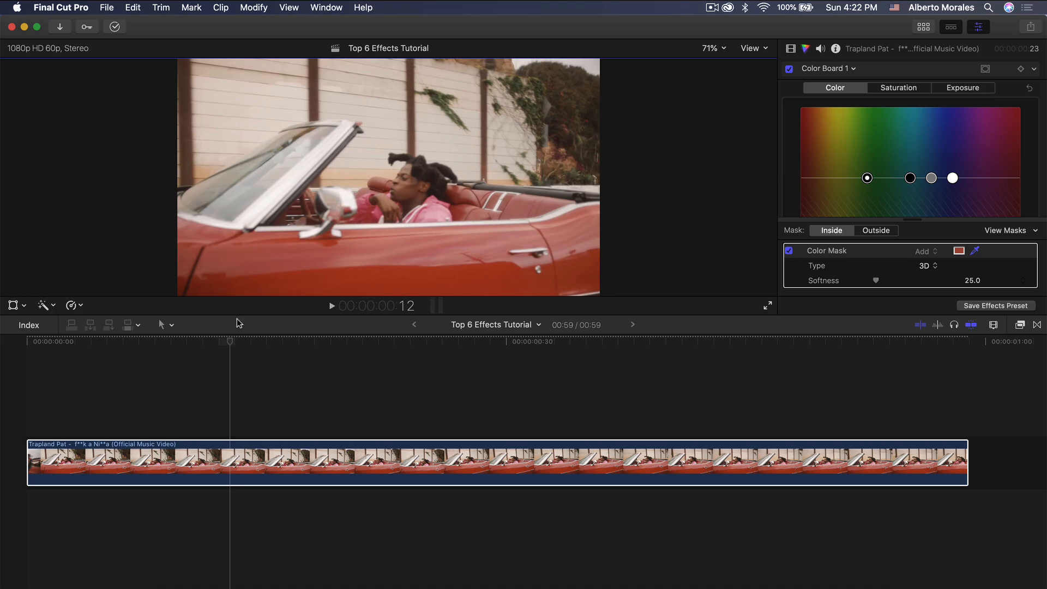
pyautogui.click(140, 341)
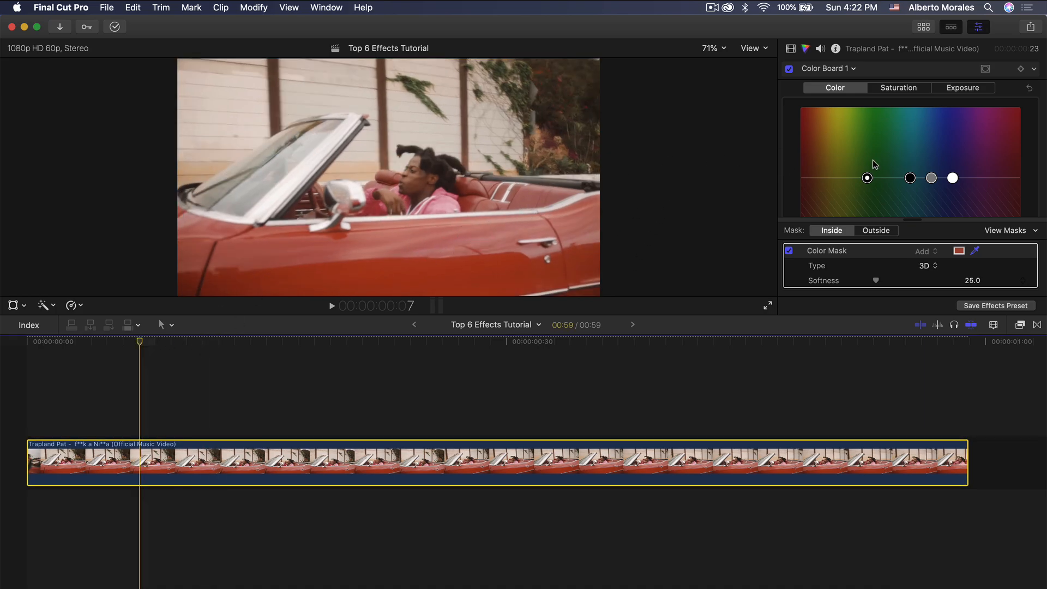
pyautogui.moveTo(868, 178); pyautogui.dragTo(936, 111)
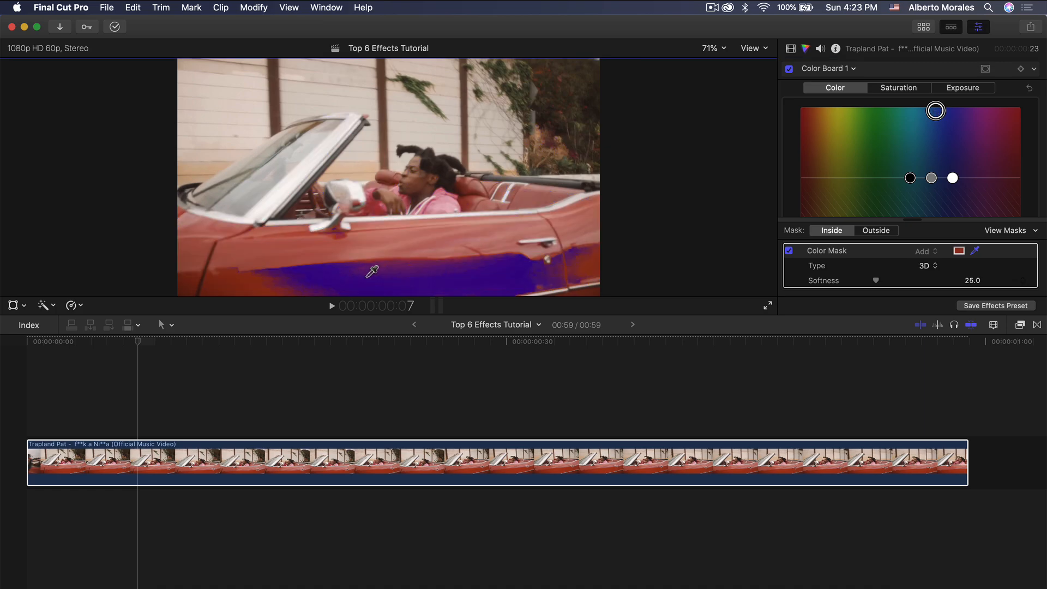
# Resample the color mask on the car door and extend it over the front fender and the upper body panels.
pyautogui.click(380, 266)
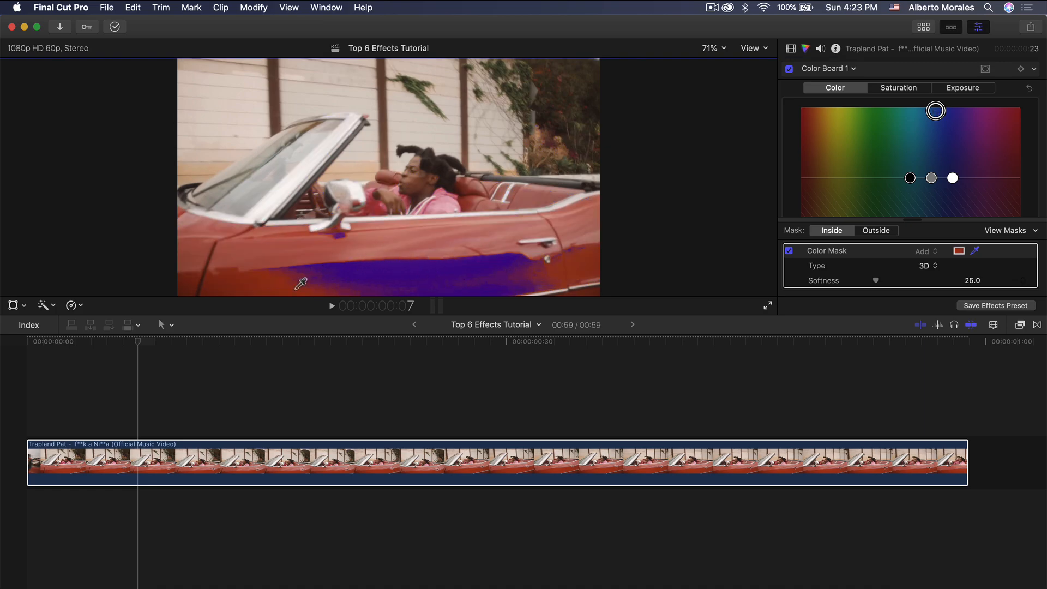
pyautogui.click(239, 288)
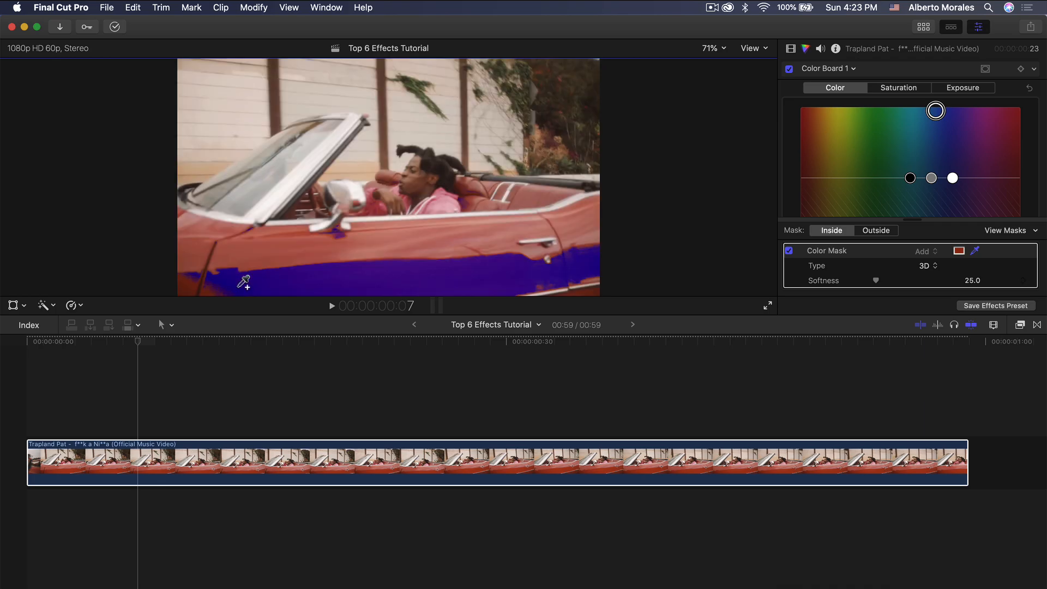
pyautogui.click(187, 286)
pyautogui.click(195, 253)
pyautogui.click(431, 234)
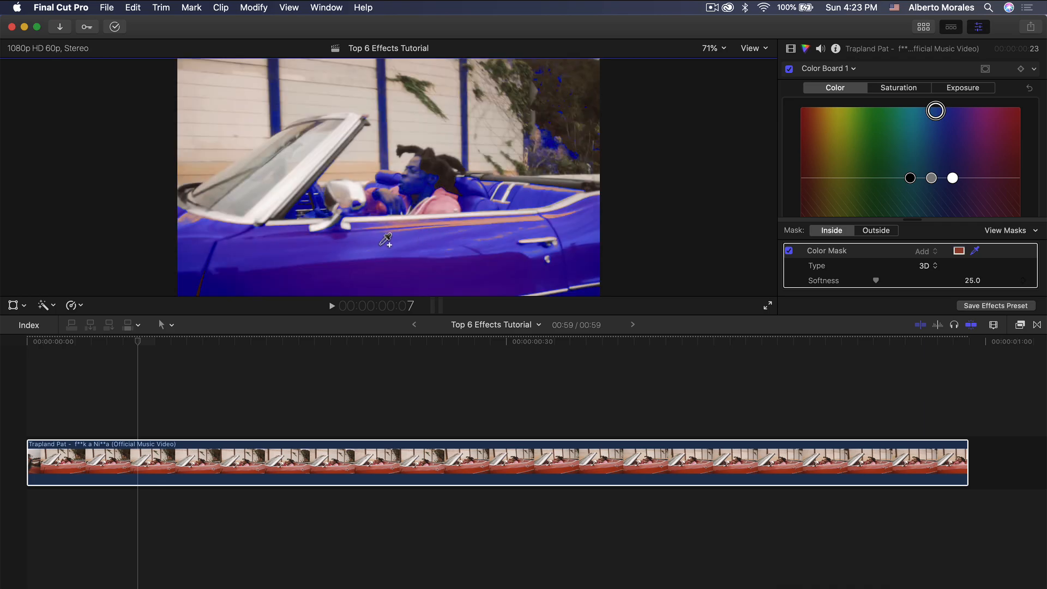
pyautogui.click(495, 220)
pyautogui.moveTo(241, 344); pyautogui.dragTo(138, 341)
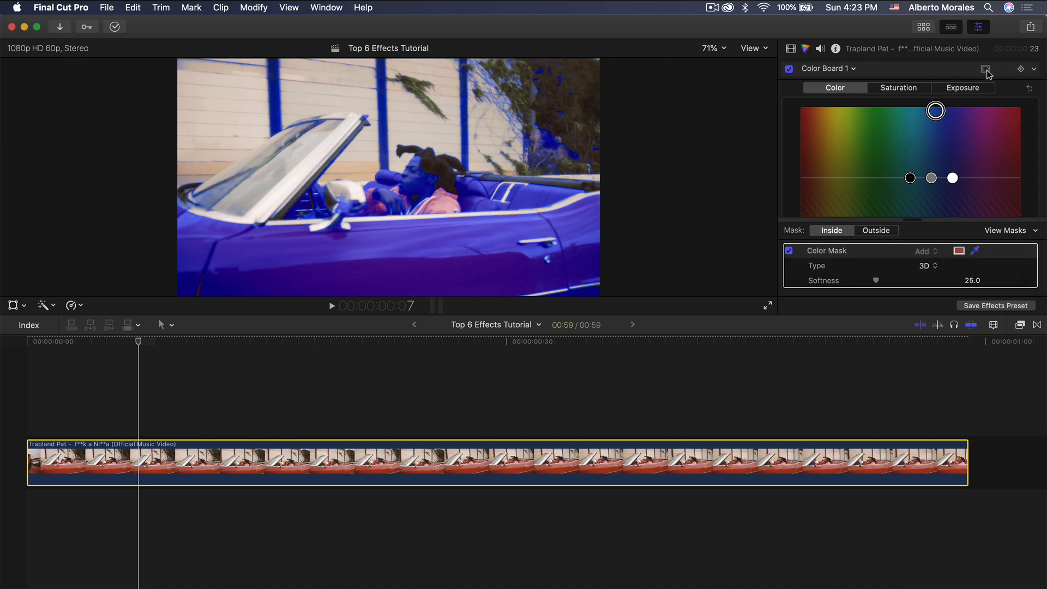
# Add a shape mask to Color Board 1, place it below the color mask and set it to Subtract.
pyautogui.click(984, 71)
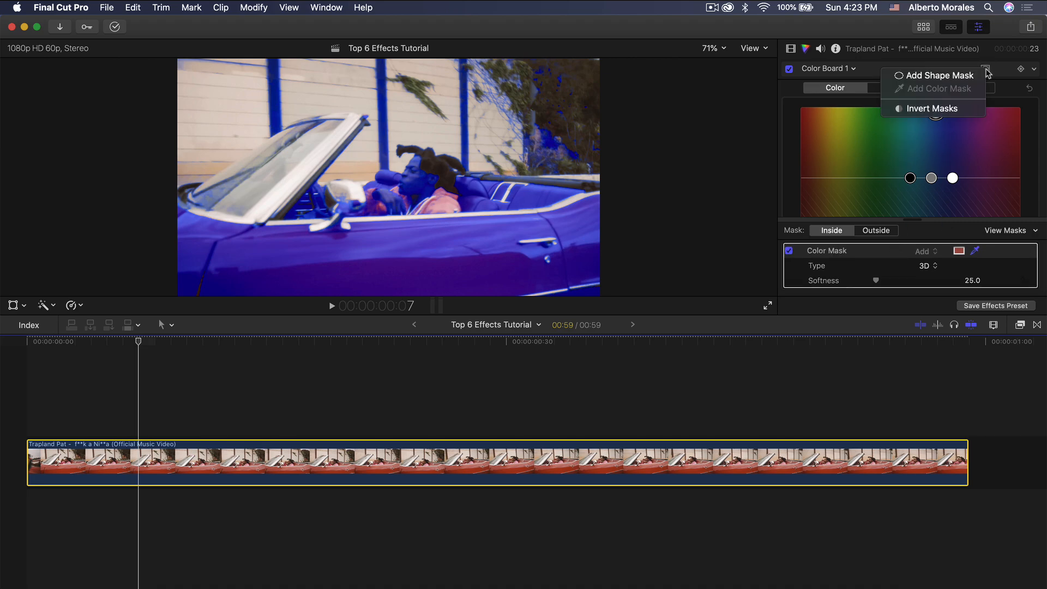
pyautogui.click(922, 74)
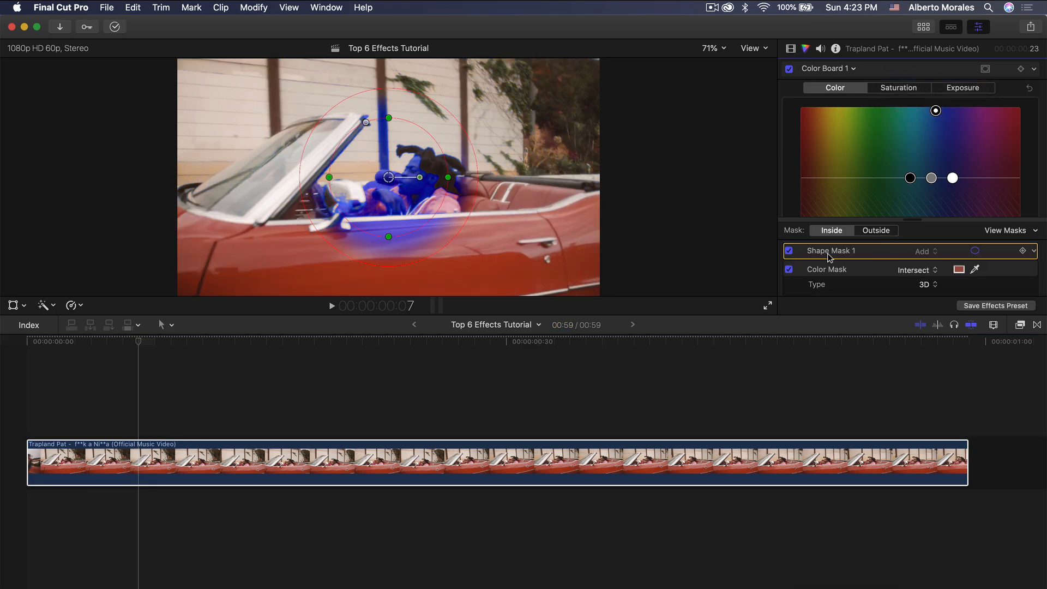
pyautogui.moveTo(878, 253)
pyautogui.mouseDown()
pyautogui.moveTo(873, 285)
pyautogui.moveTo(883, 272)
pyautogui.mouseUp()
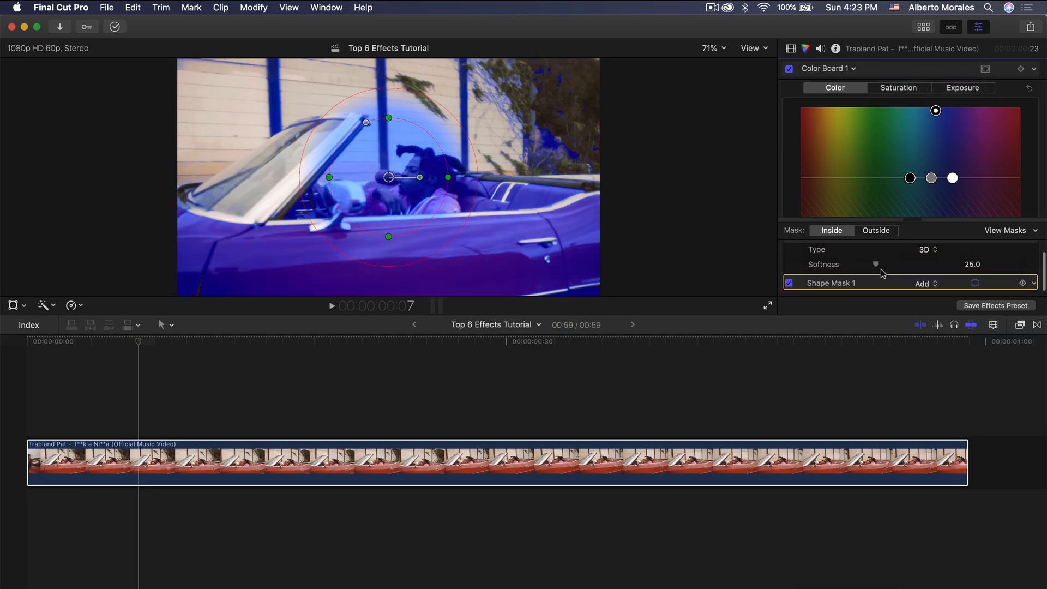
pyautogui.click(926, 278)
pyautogui.click(928, 289)
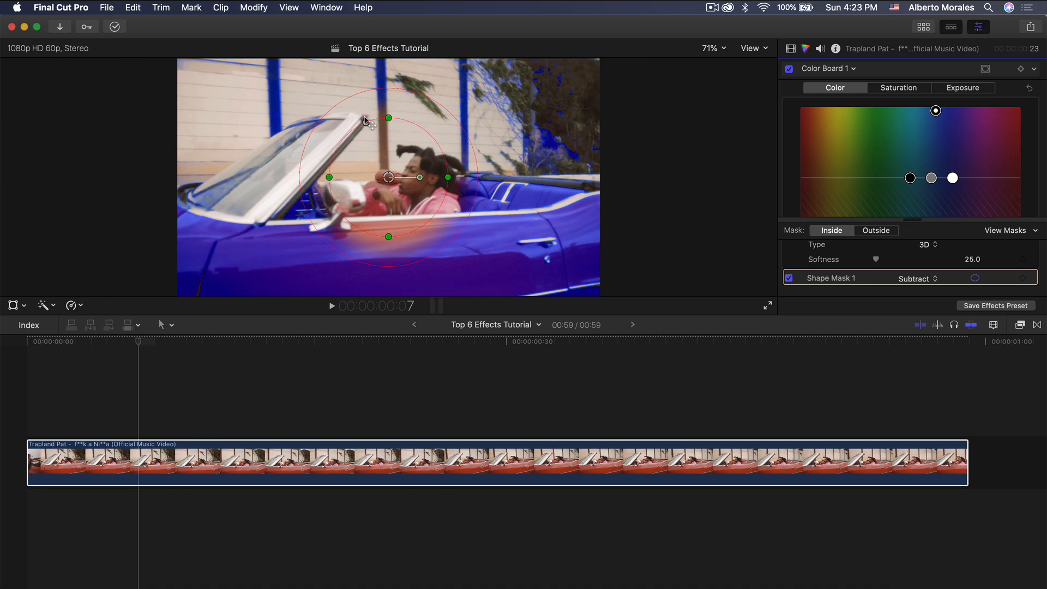
# Square off the shape mask, stretch it wider than the frame and raise it to cover the driver and background above the car body.
pyautogui.moveTo(365, 121); pyautogui.dragTo(321, 121)
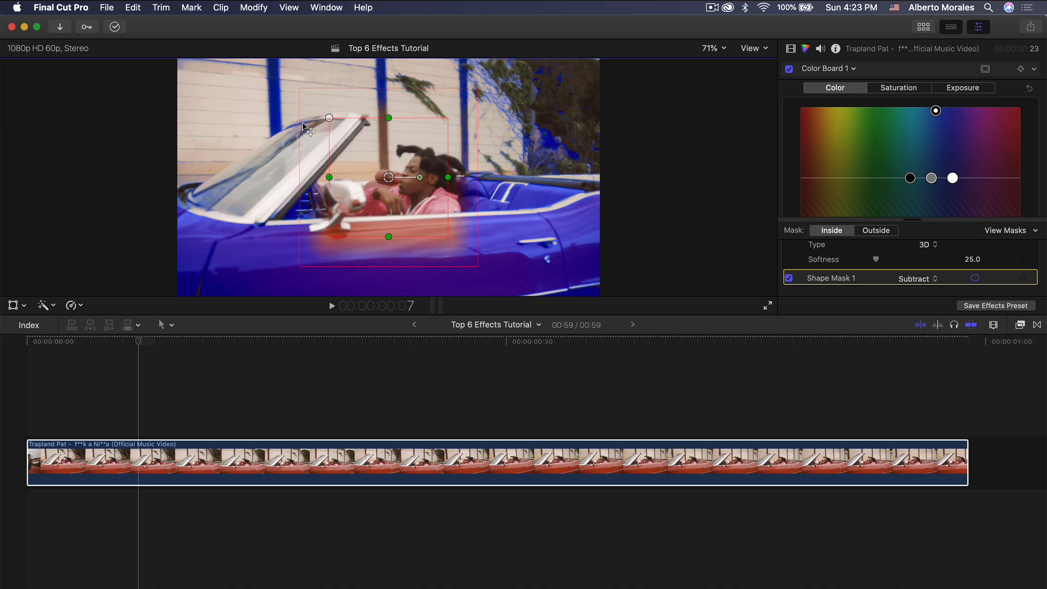
pyautogui.moveTo(329, 118); pyautogui.dragTo(301, 121)
pyautogui.moveTo(391, 179); pyautogui.dragTo(614, 154)
pyautogui.moveTo(388, 98); pyautogui.dragTo(388, 74)
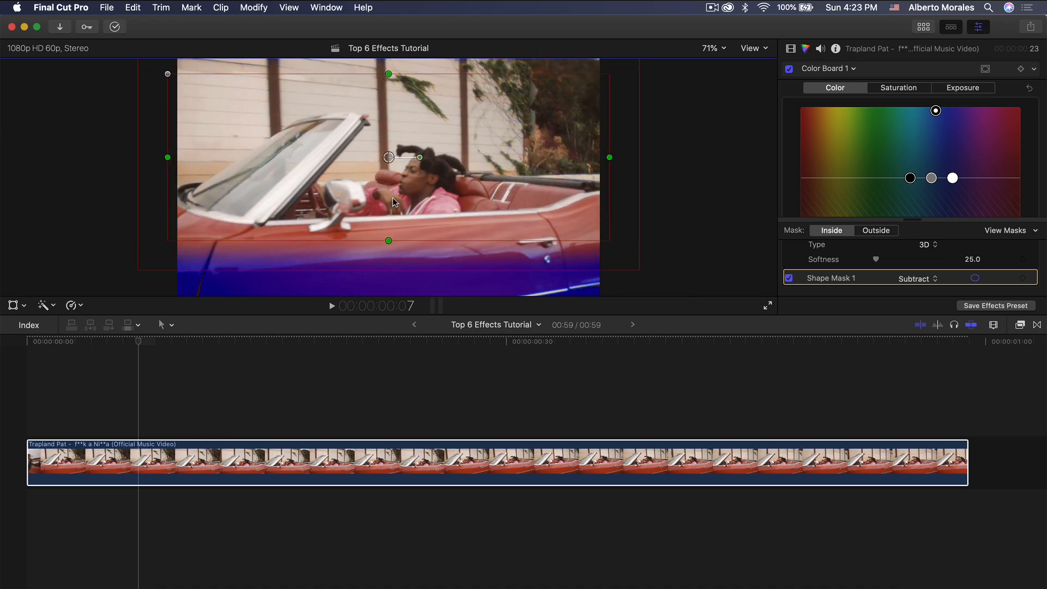
pyautogui.moveTo(389, 159); pyautogui.dragTo(396, 130)
# At the first frame, tilt the shape mask along the car's upper body line, round its corners and fine-tune its position and feathering.
pyautogui.press('Home')
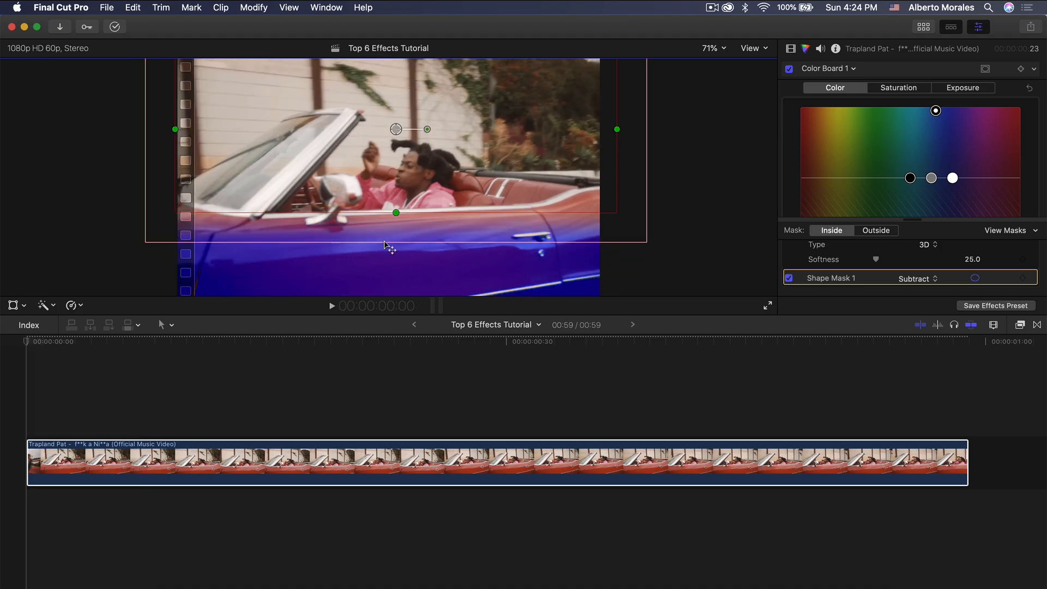
pyautogui.moveTo(385, 272); pyautogui.dragTo(422, 237)
pyautogui.moveTo(427, 129); pyautogui.dragTo(398, 127)
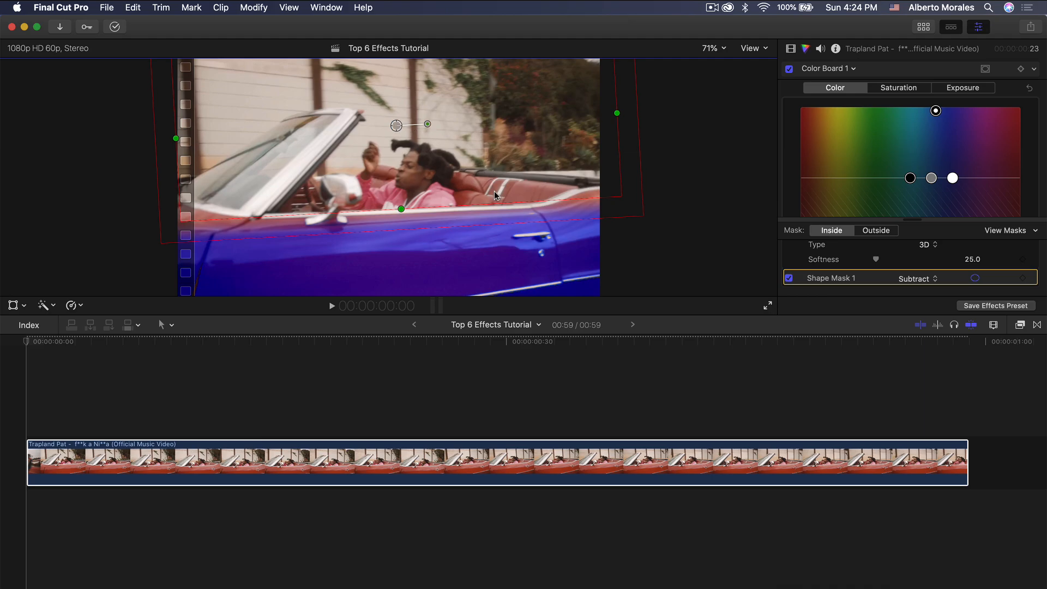
pyautogui.press('super+minus')
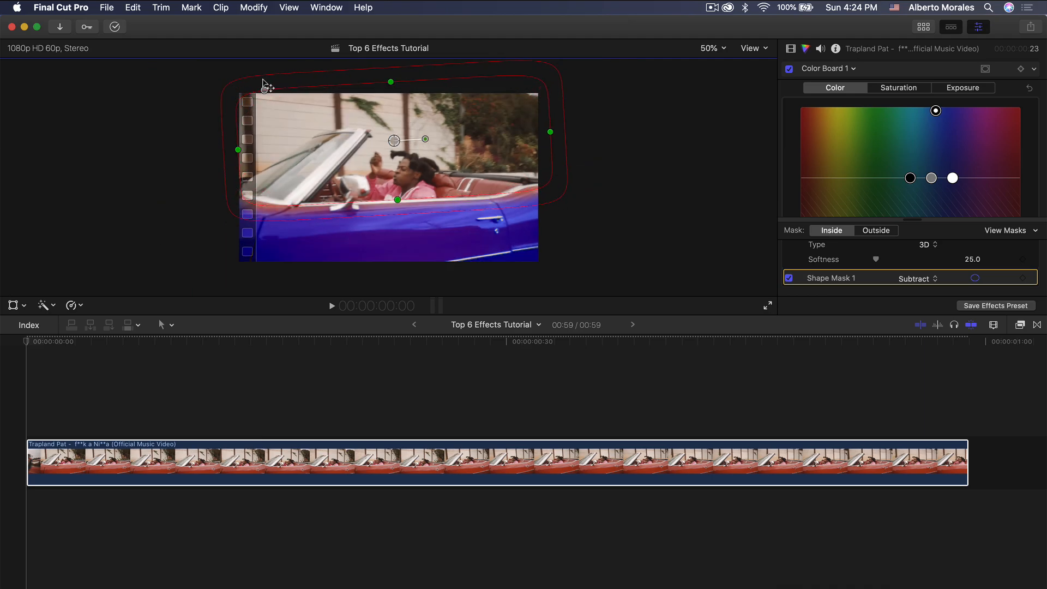
pyautogui.moveTo(264, 87); pyautogui.dragTo(299, 74)
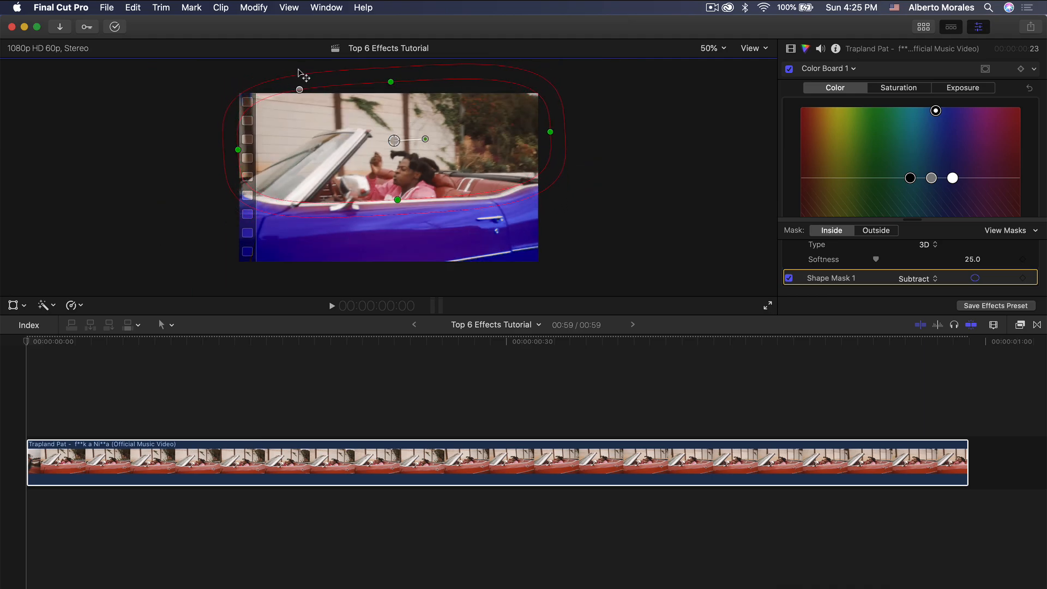
pyautogui.moveTo(393, 140); pyautogui.dragTo(392, 136)
pyautogui.moveTo(422, 214); pyautogui.dragTo(423, 209)
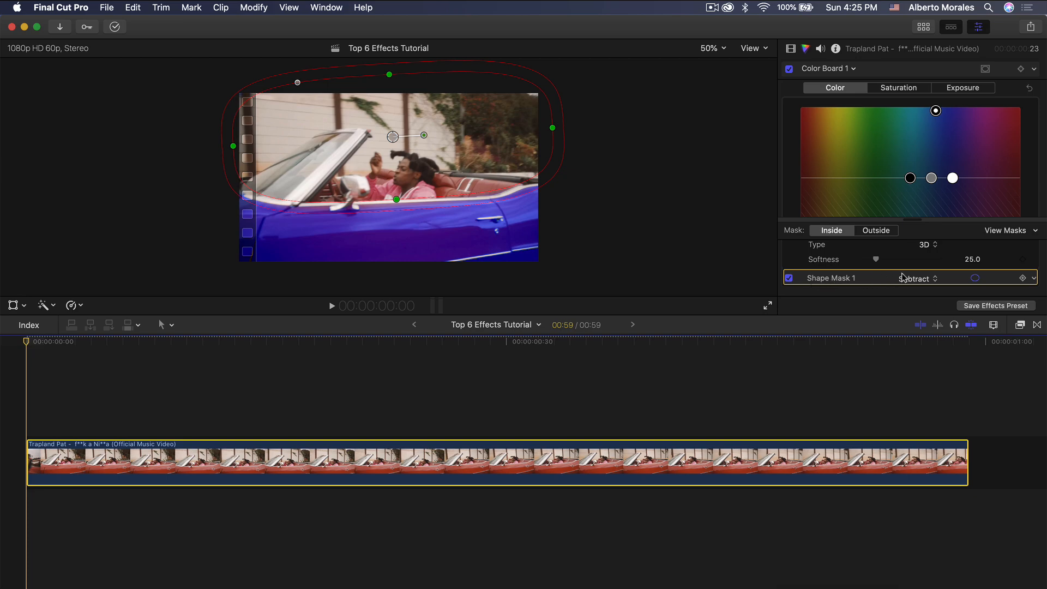
# Keyframe Shape Mask 1 at the first frame and shift it at frame 7 to follow the car's body line.
pyautogui.click(1022, 278)
pyautogui.press('Right')
pyautogui.press('Right')
pyautogui.press('Right')
pyautogui.press('Right')
pyautogui.click(479, 156)
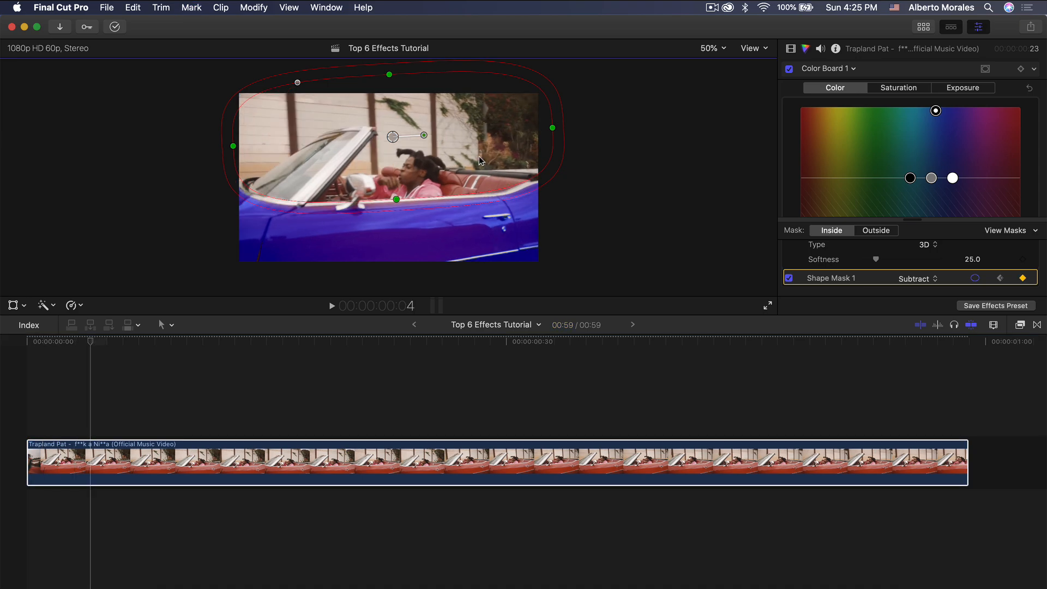
pyautogui.press('Right')
pyautogui.press('Right')
pyautogui.press('Right')
pyautogui.moveTo(480, 156); pyautogui.dragTo(480, 160)
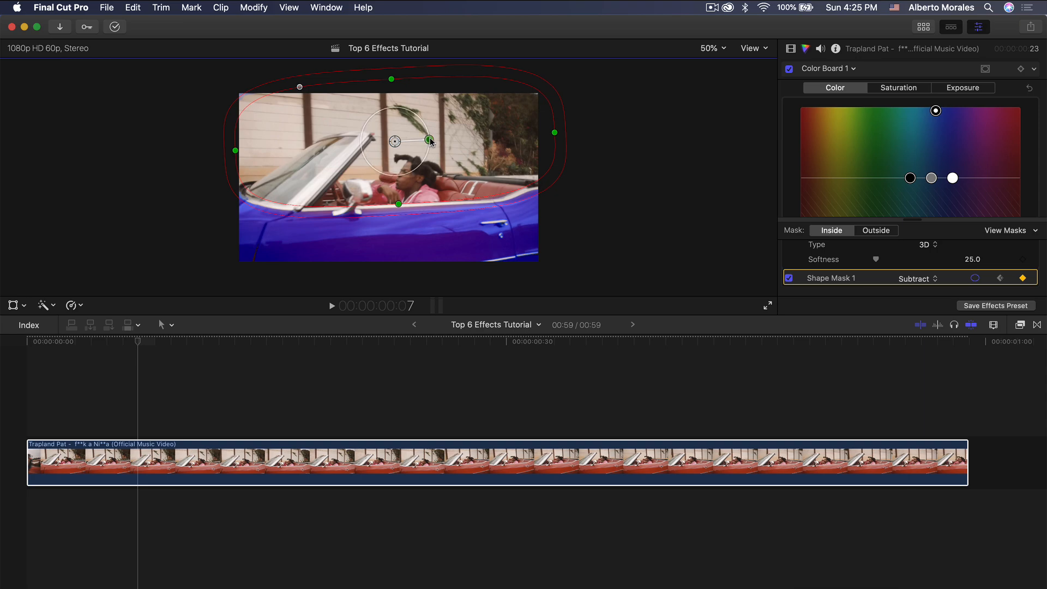
# At frame 13 and beyond, reshape and reposition Shape Mask 1 so it keeps following the car's upper body line.
pyautogui.press('Right')
pyautogui.press('Right')
pyautogui.press('Right')
pyautogui.press('Right')
pyautogui.press('Right')
pyautogui.press('Right')
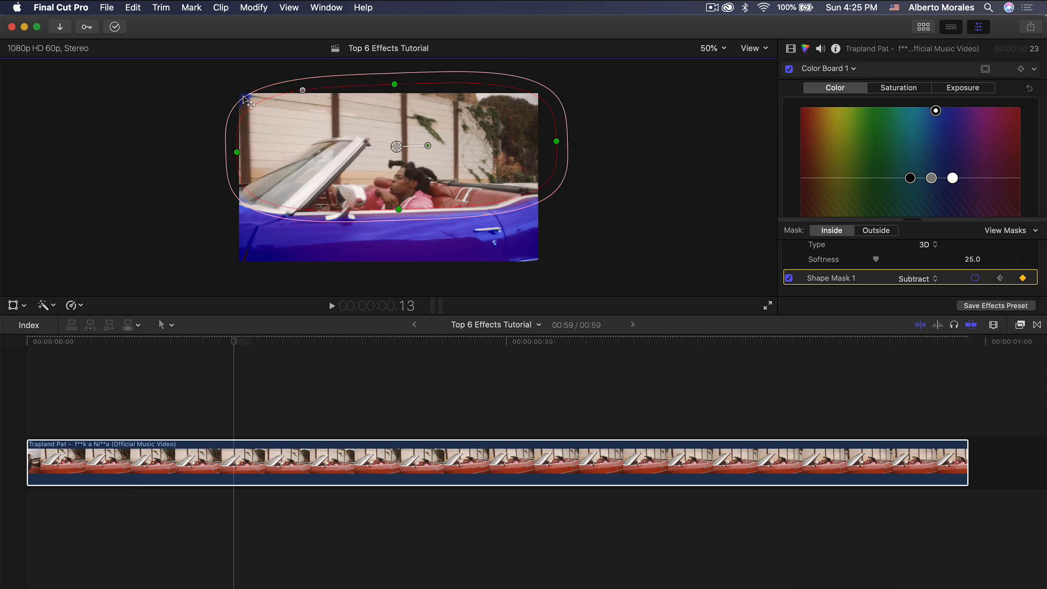
pyautogui.moveTo(395, 84); pyautogui.dragTo(394, 78)
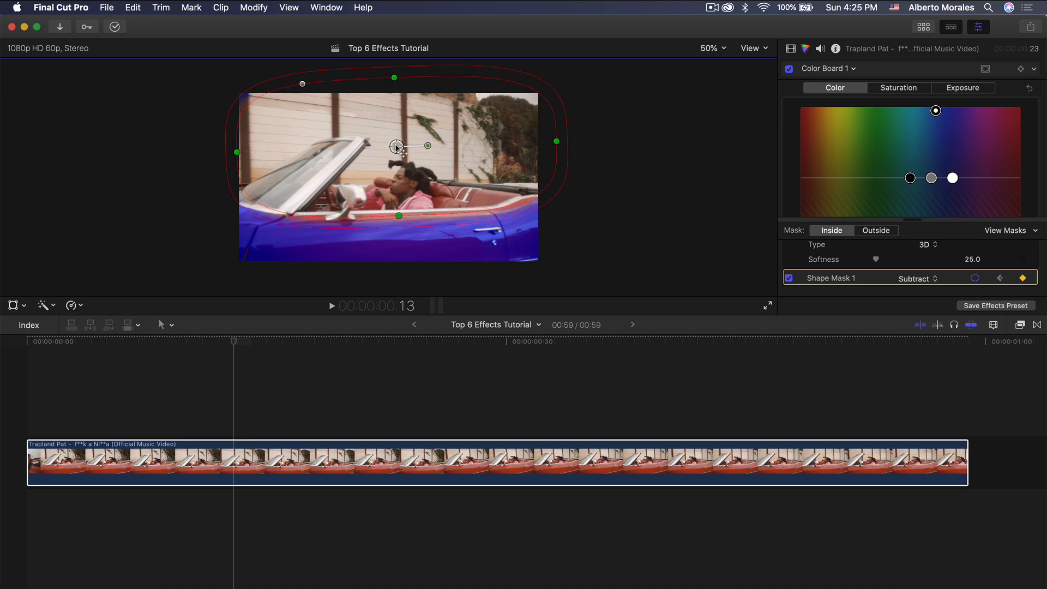
pyautogui.moveTo(397, 146); pyautogui.dragTo(395, 143)
pyautogui.moveTo(395, 74); pyautogui.dragTo(393, 65)
pyautogui.moveTo(396, 143); pyautogui.dragTo(394, 131)
# Play the clip to check that the mask tracks the blue car body throughout.
pyautogui.press('space')
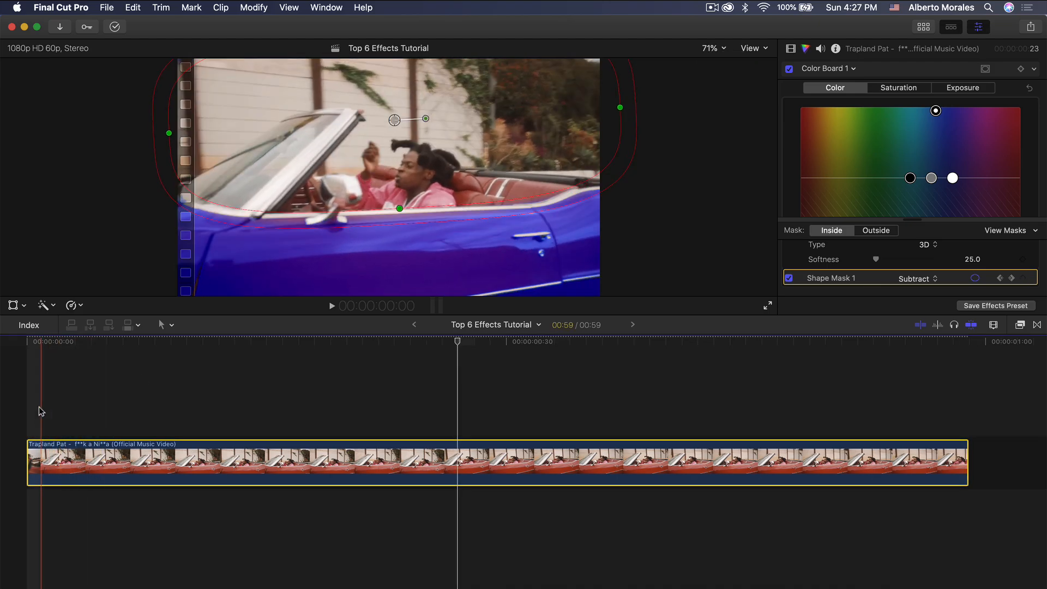
pyautogui.press('space')
pyautogui.press('space')
pyautogui.press('space')
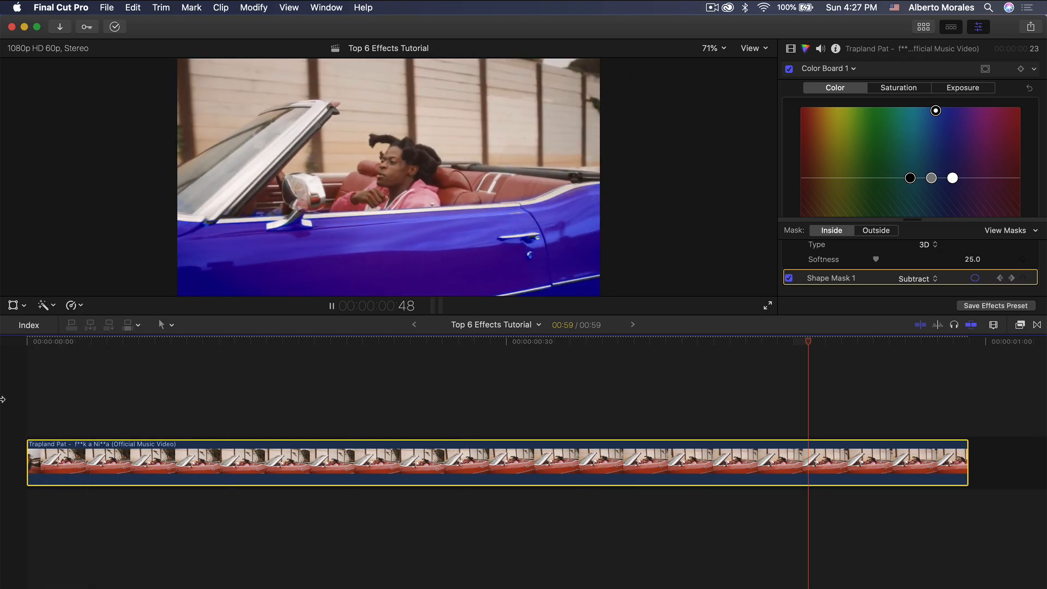
pyautogui.press('space')
# At the first frame, reset Color Board 1's color to the original red and add a keyframe for it.
pyautogui.press('Home')
pyautogui.scroll(2, 921, 253)
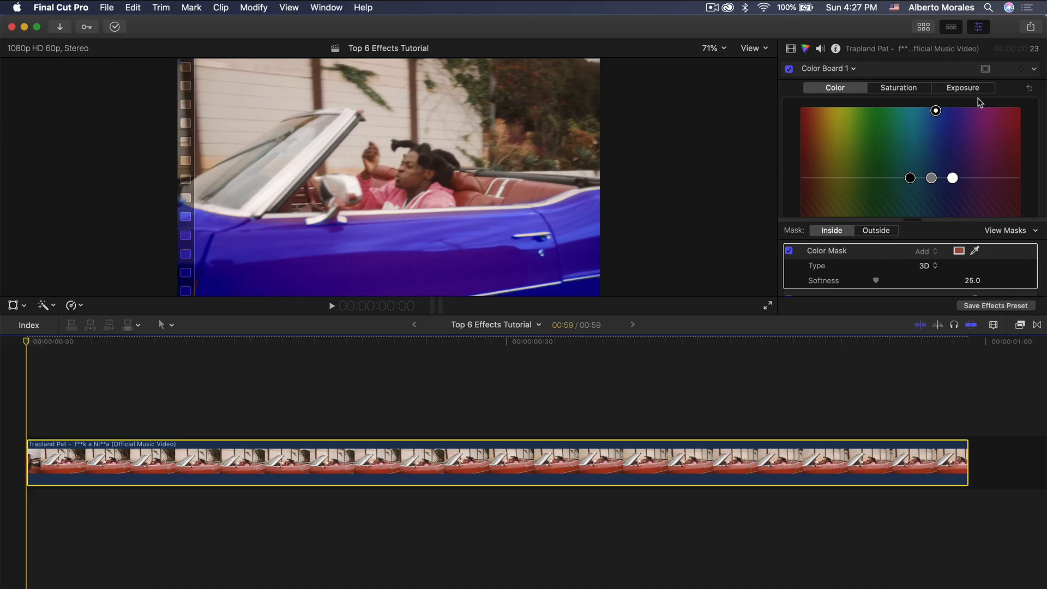
pyautogui.click(1029, 89)
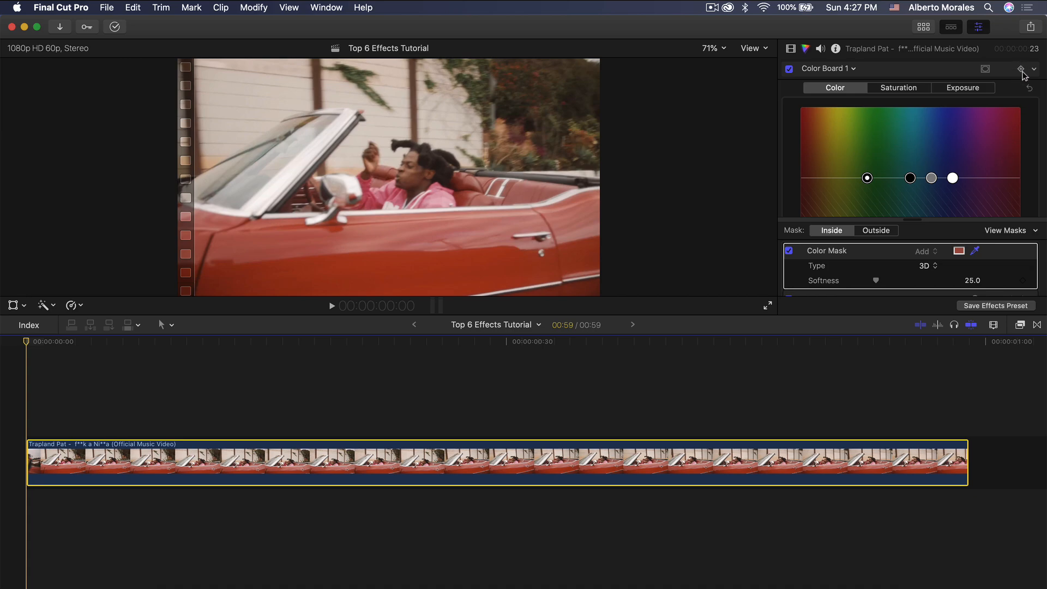
pyautogui.click(1022, 69)
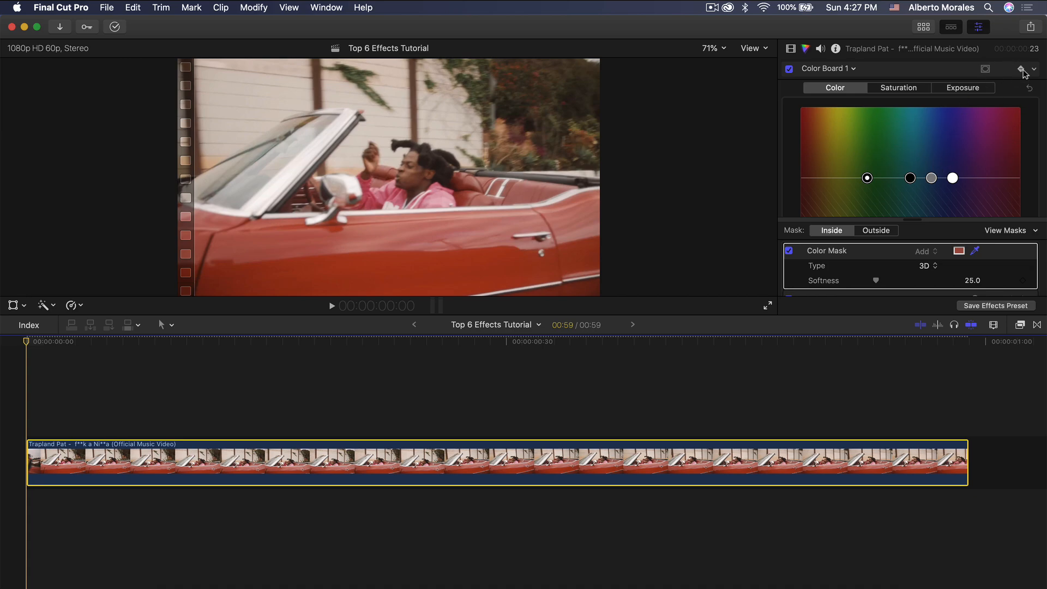
# At frame 12, set Color Board 1's global color to fully saturated blue and preview the change from red.
pyautogui.moveTo(27, 343); pyautogui.dragTo(230, 341)
pyautogui.moveTo(867, 178); pyautogui.dragTo(938, 107)
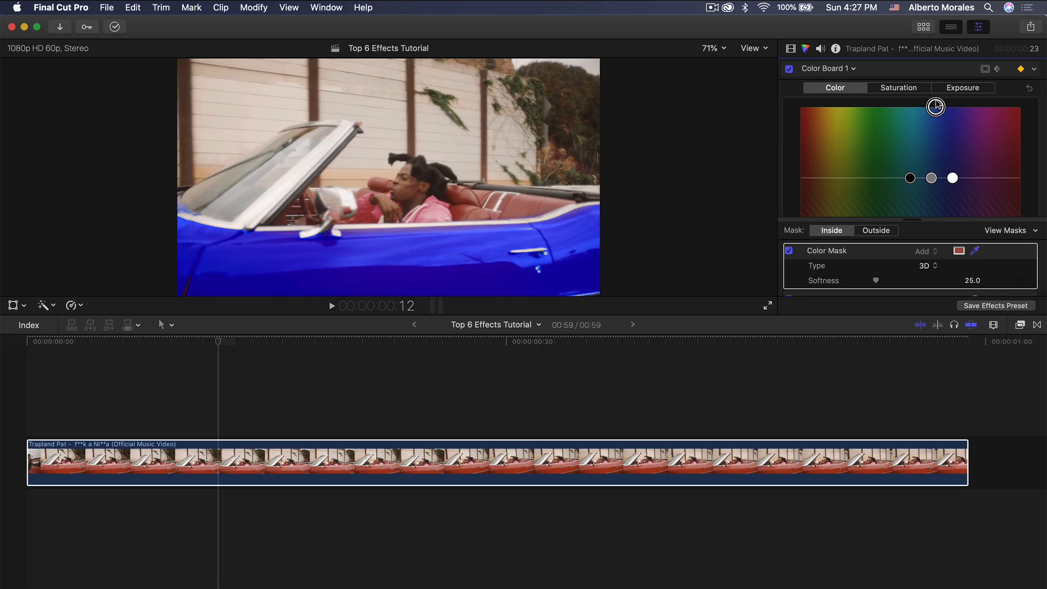
pyautogui.click(54, 473)
pyautogui.press('space')
pyautogui.press('space')
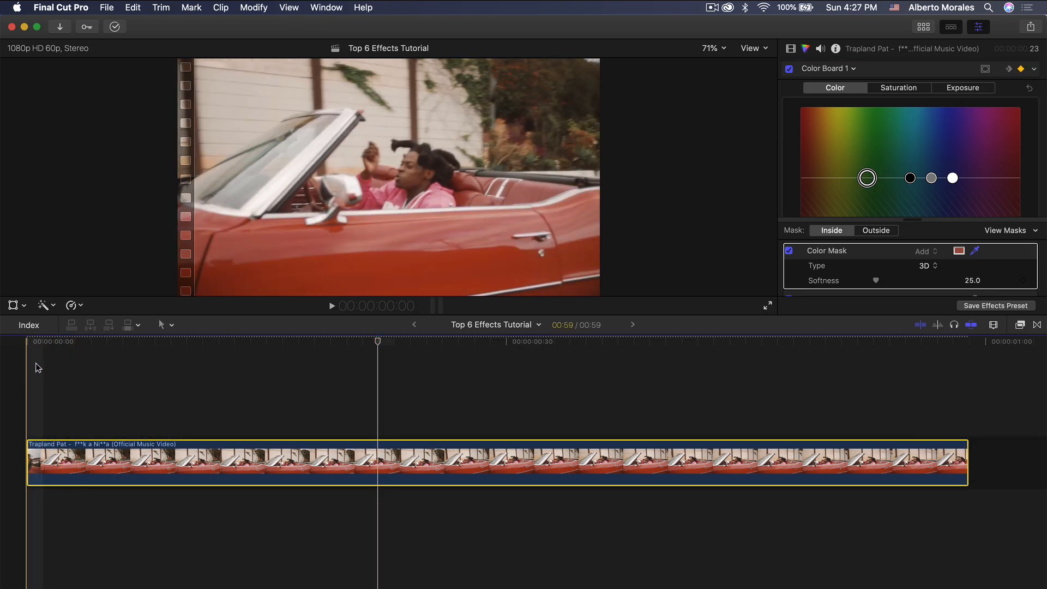
# Near the middle of the clip, shift Color Board 1's global color to saturated green and preview the transition.
pyautogui.click(261, 343)
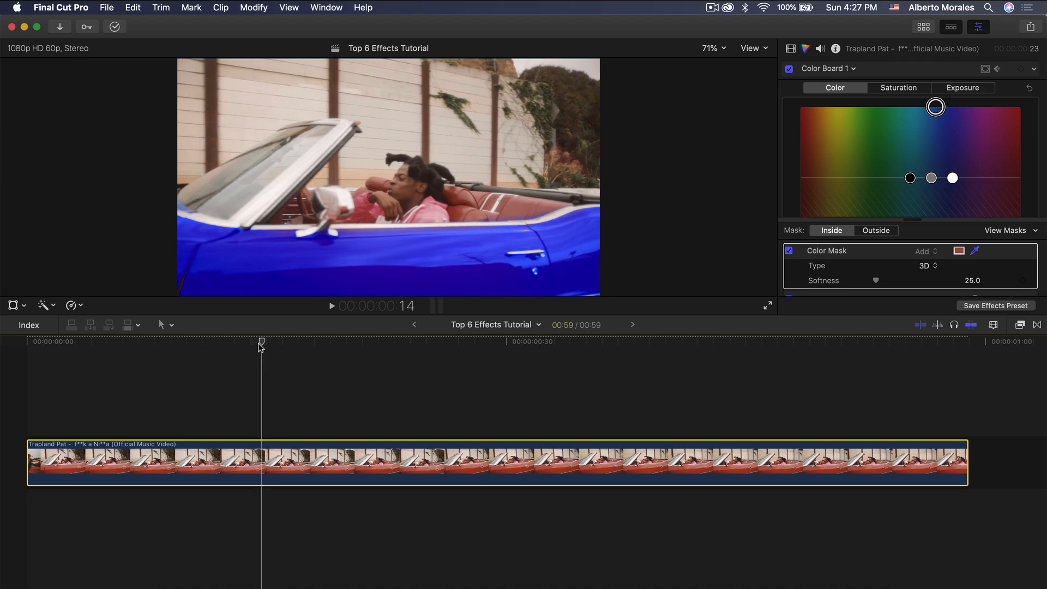
pyautogui.moveTo(260, 347); pyautogui.dragTo(396, 349)
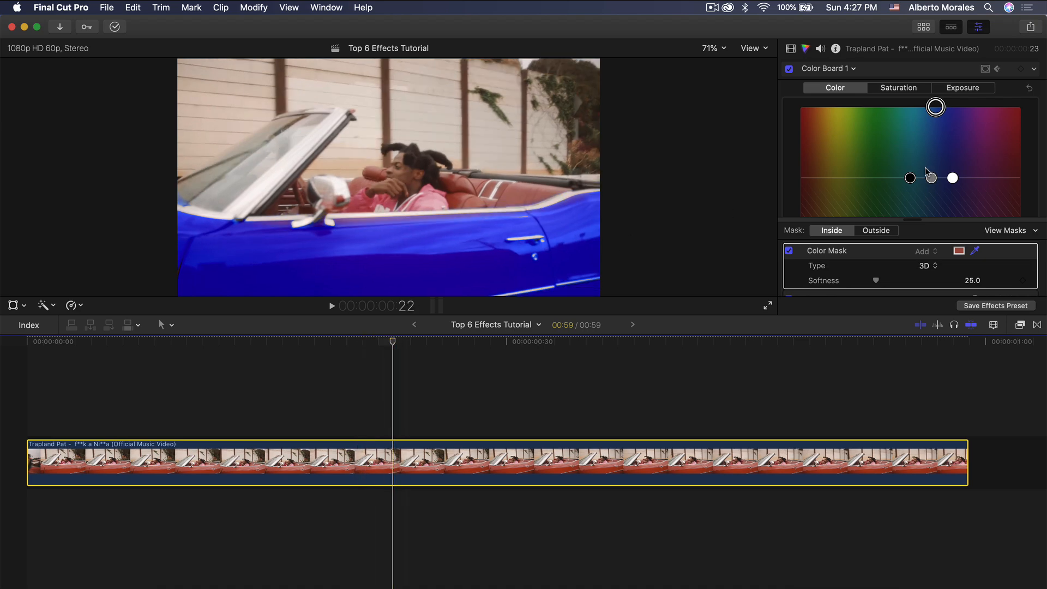
pyautogui.click(476, 340)
pyautogui.moveTo(936, 109); pyautogui.dragTo(892, 105)
pyautogui.moveTo(882, 103); pyautogui.dragTo(874, 113)
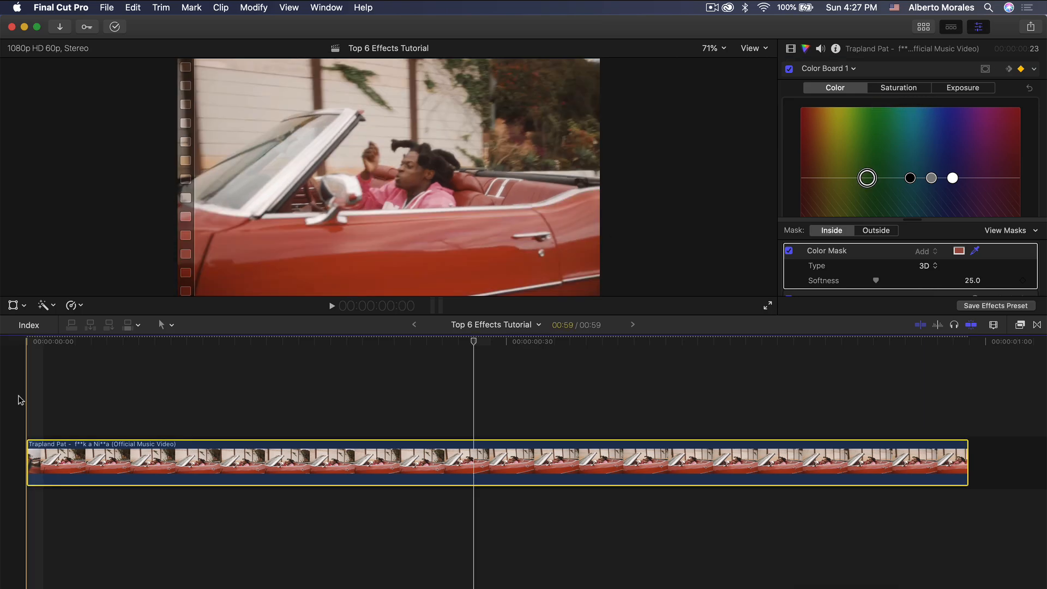
pyautogui.press('space')
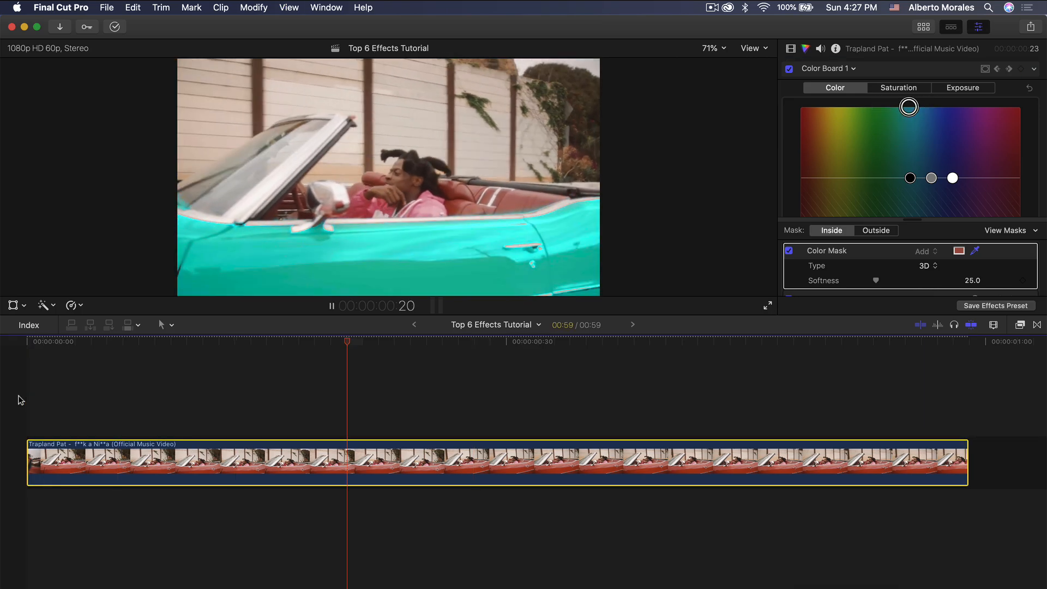
pyautogui.press('space')
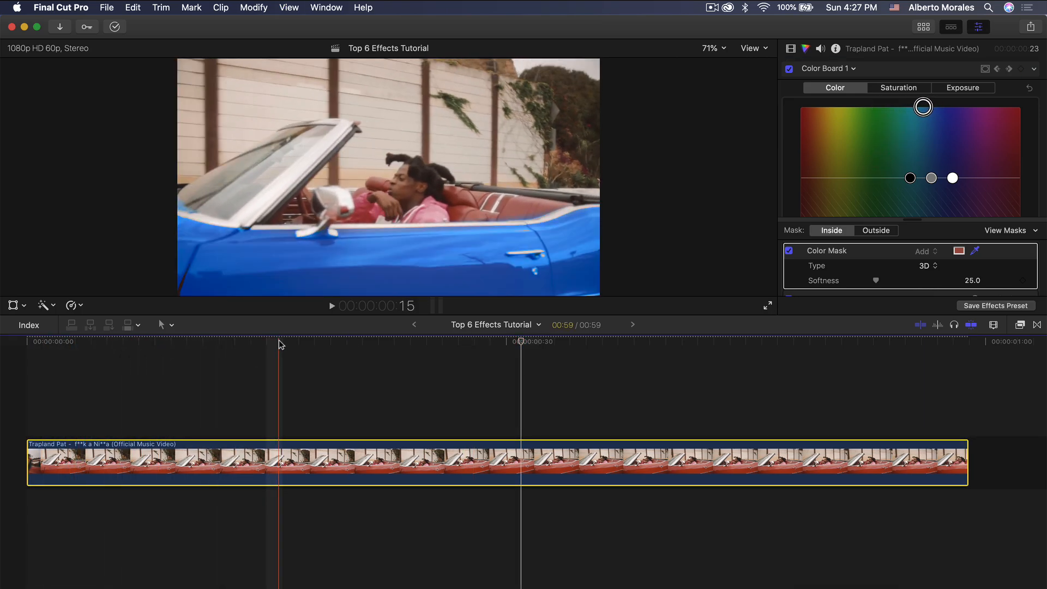
# Set Color Board 1's global color to yellow at frame 38 and hot pink at frame 58, and review the color sequence.
pyautogui.moveTo(280, 341); pyautogui.dragTo(631, 342)
pyautogui.moveTo(881, 105); pyautogui.dragTo(850, 106)
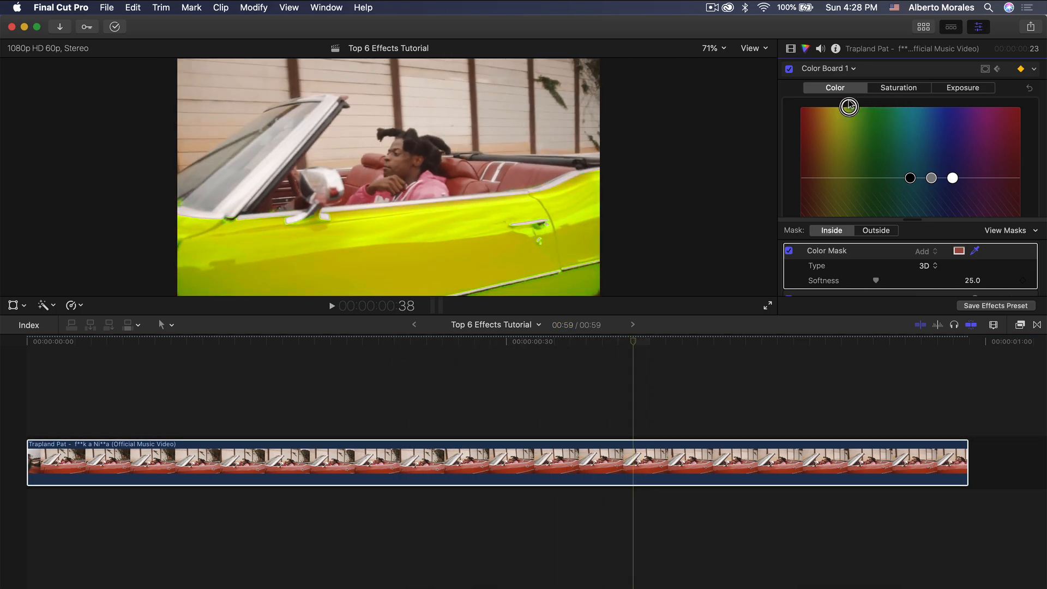
pyautogui.moveTo(678, 342); pyautogui.dragTo(957, 342)
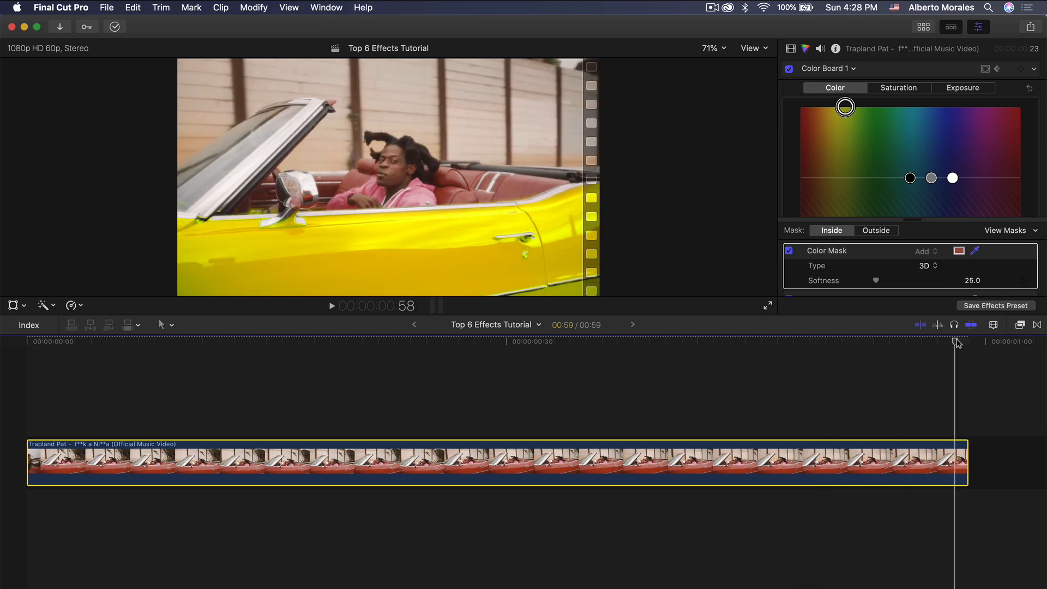
pyautogui.moveTo(845, 107); pyautogui.dragTo(994, 106)
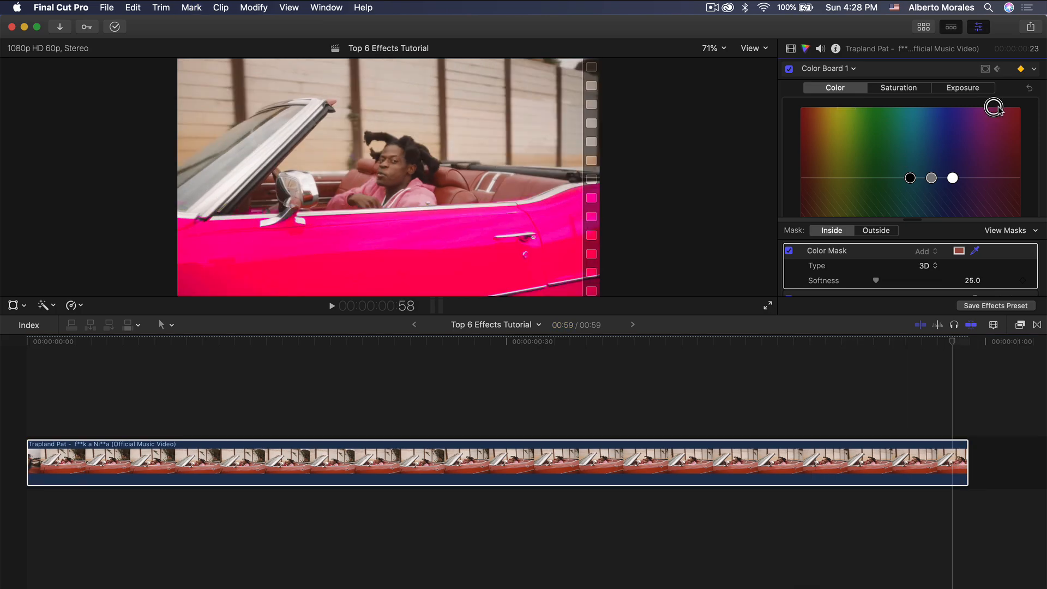
pyautogui.press('space')
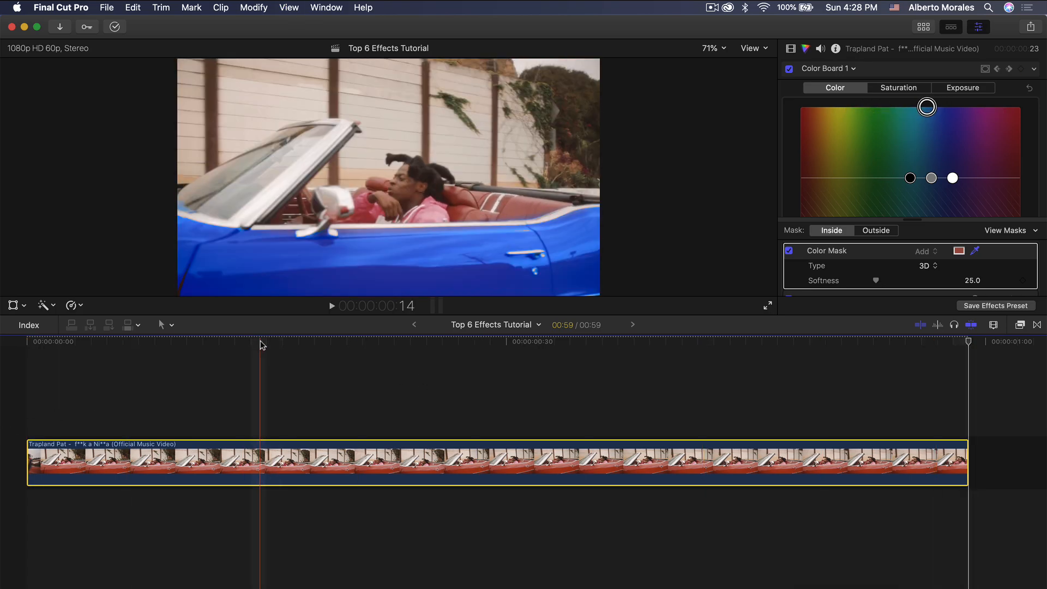
pyautogui.moveTo(261, 341); pyautogui.dragTo(23, 354)
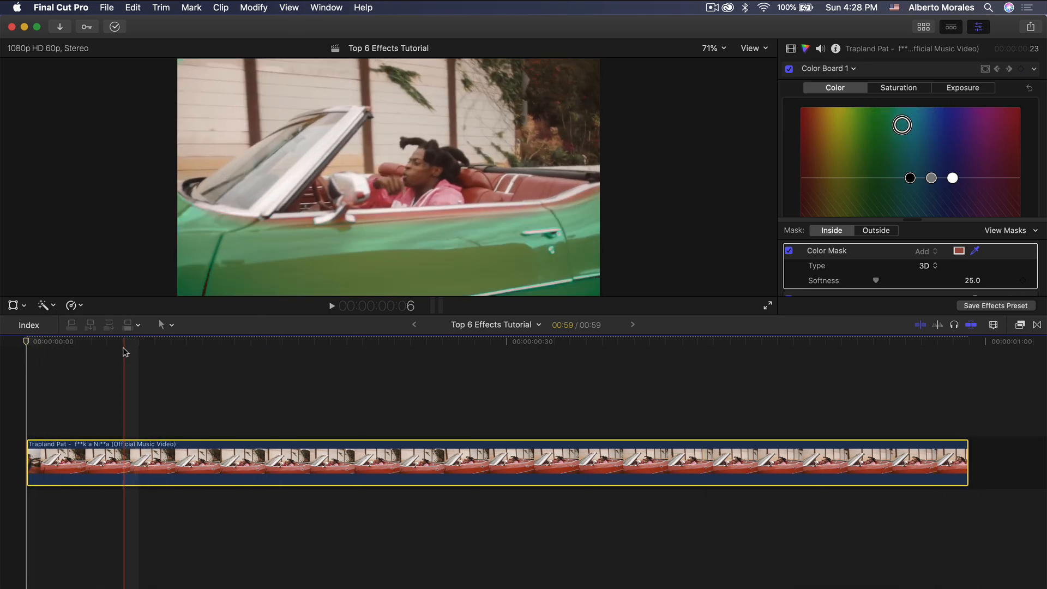
# Search the effects for "earth" and apply the Earthquake effect to the car clip.
pyautogui.click(1020, 325)
pyautogui.click(797, 356)
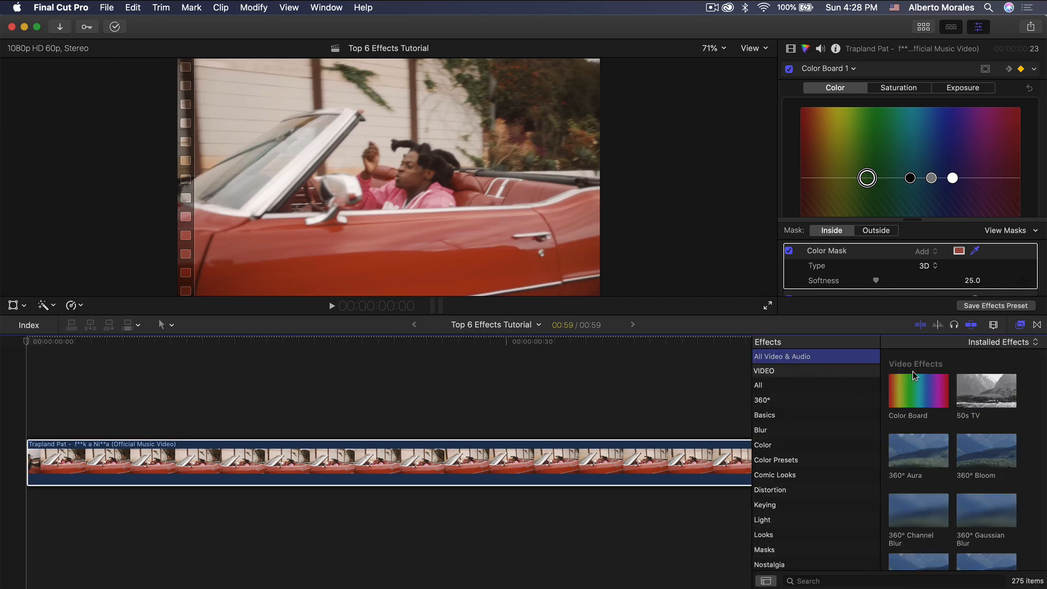
pyautogui.click(875, 582)
pyautogui.write('earth')
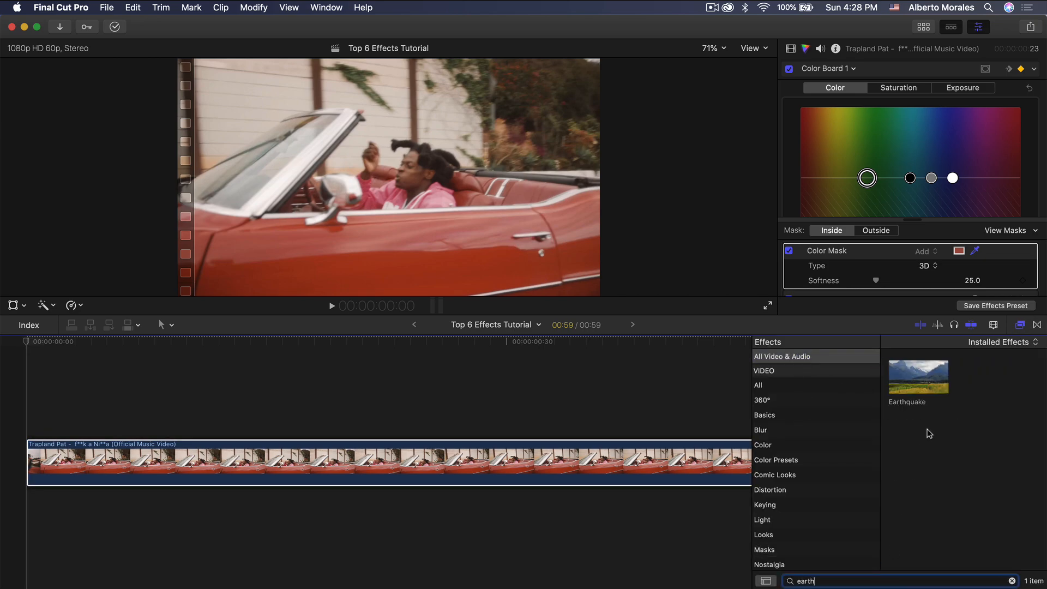
pyautogui.moveTo(920, 378); pyautogui.dragTo(452, 471)
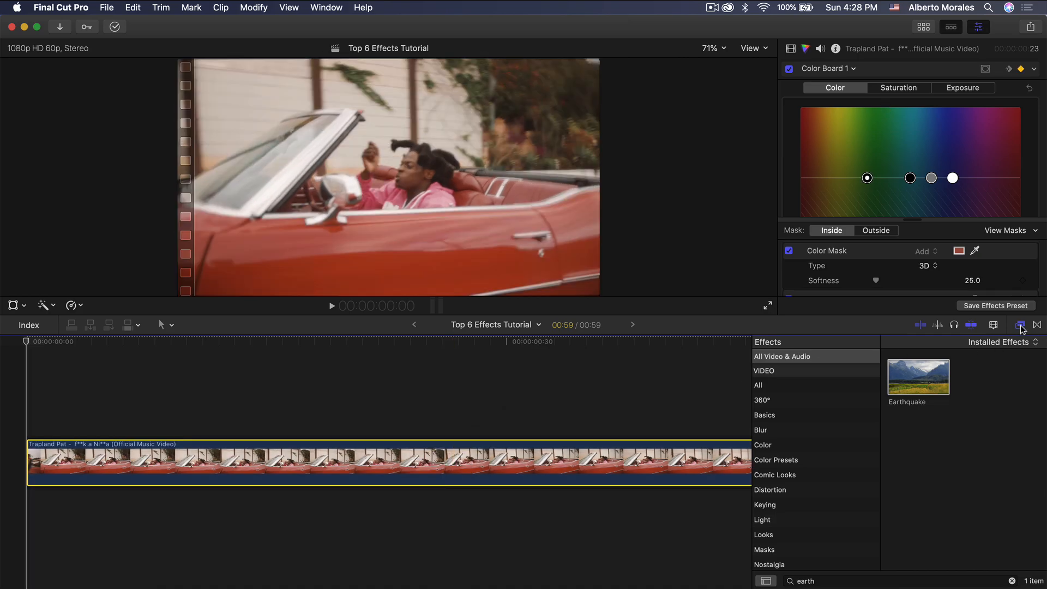
pyautogui.click(1019, 325)
# Set the Earthquake effect's Amount to 44.81 and Layers to 4, and preview the shake.
pyautogui.click(791, 49)
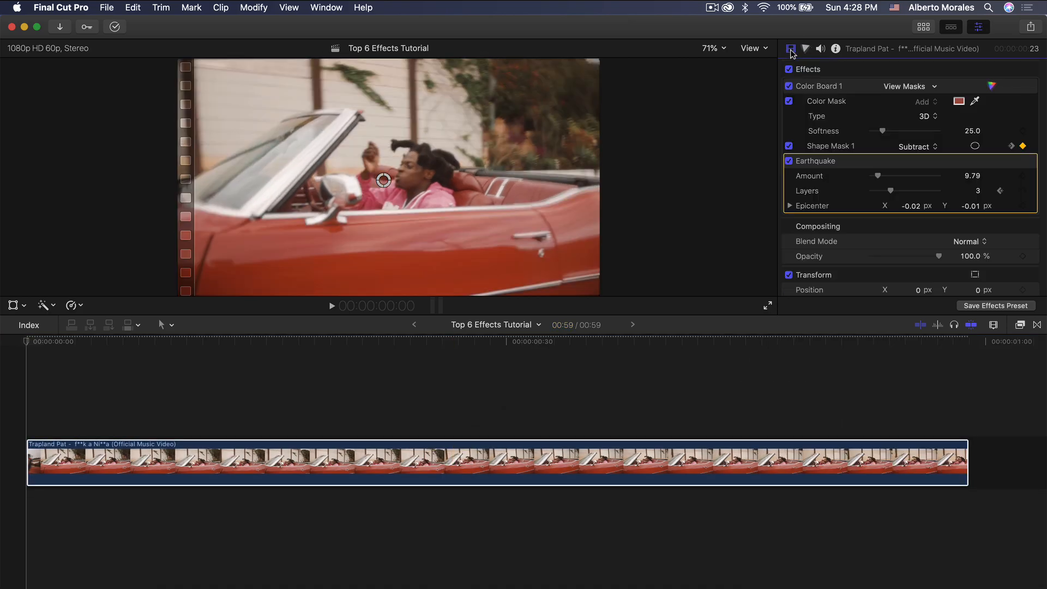
pyautogui.moveTo(878, 175); pyautogui.dragTo(902, 193)
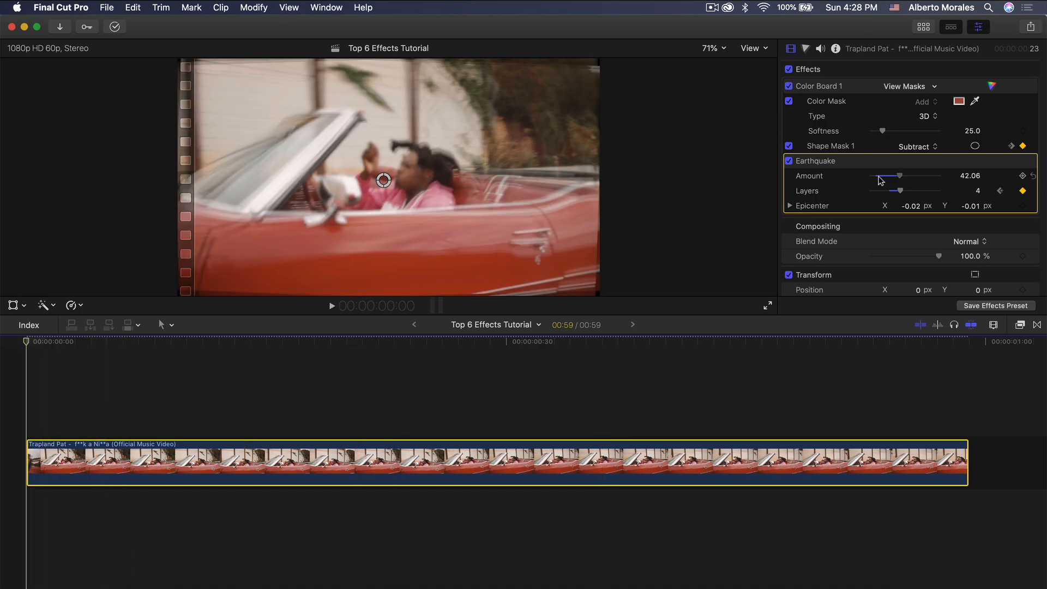
pyautogui.moveTo(879, 177); pyautogui.dragTo(762, 176)
pyautogui.moveTo(34, 343); pyautogui.dragTo(286, 342)
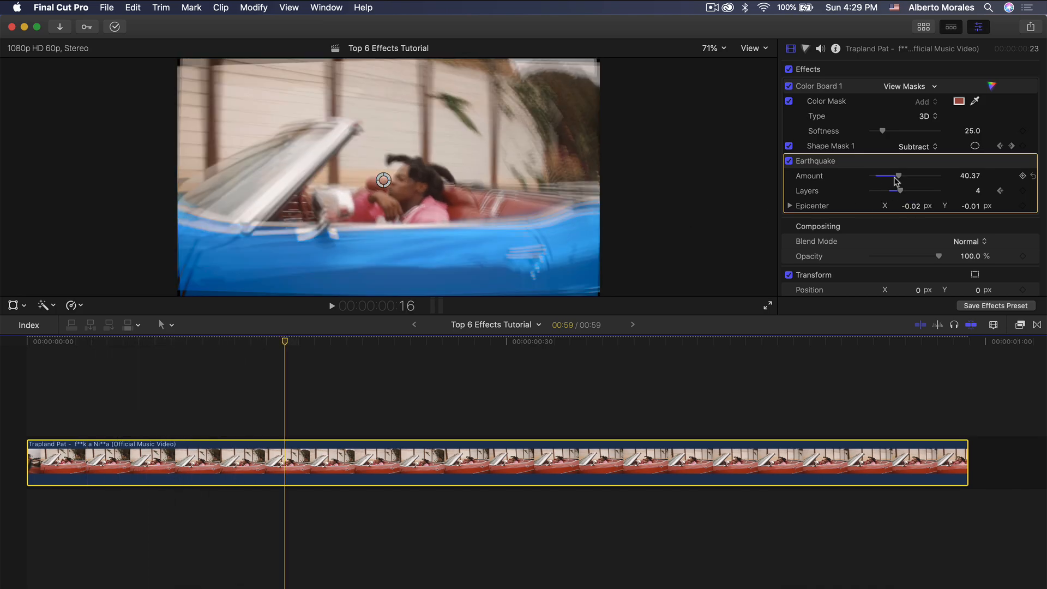
pyautogui.moveTo(895, 177); pyautogui.dragTo(783, 177)
pyautogui.moveTo(282, 342); pyautogui.dragTo(478, 343)
pyautogui.moveTo(889, 173); pyautogui.dragTo(902, 176)
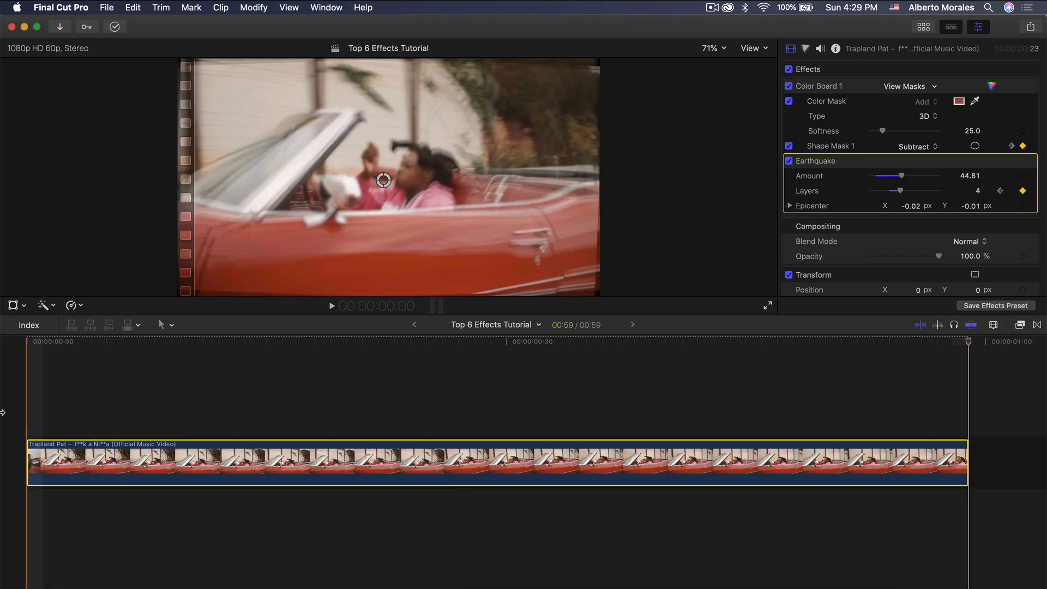
pyautogui.press('space')
pyautogui.press('space')
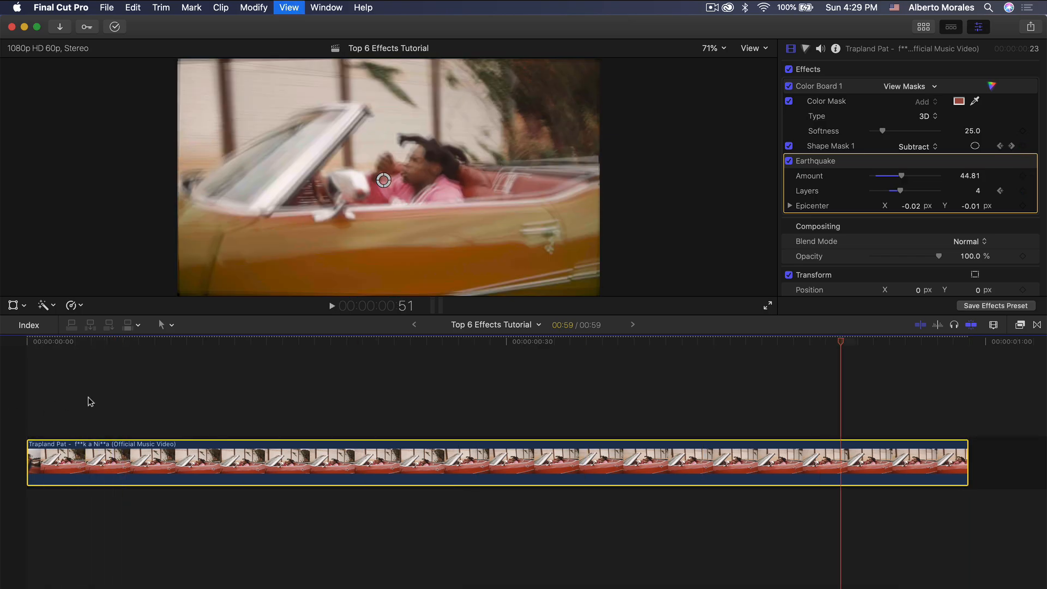
pyautogui.press('space')
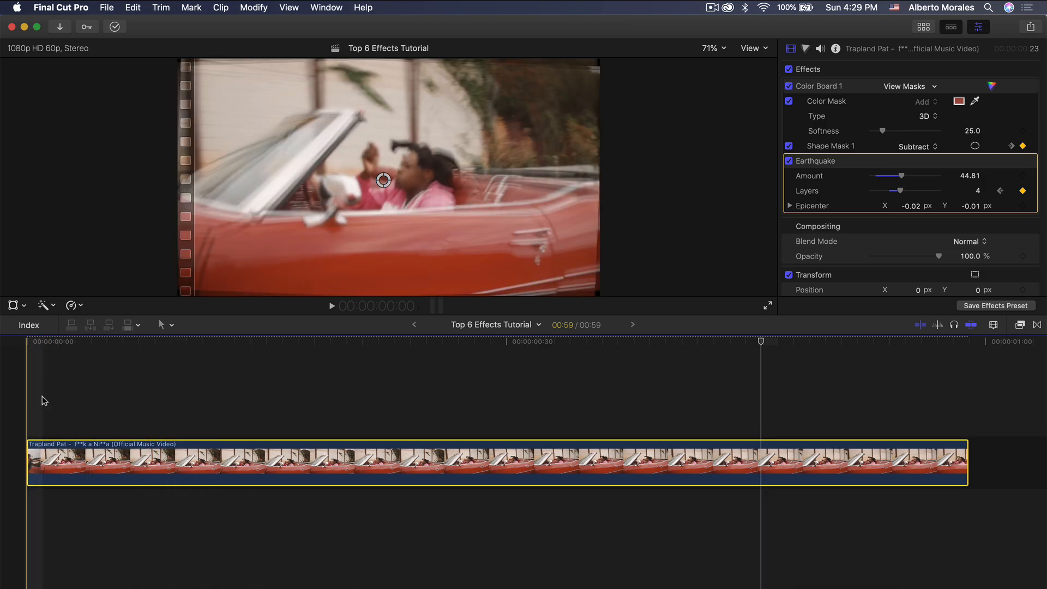
pyautogui.press('space')
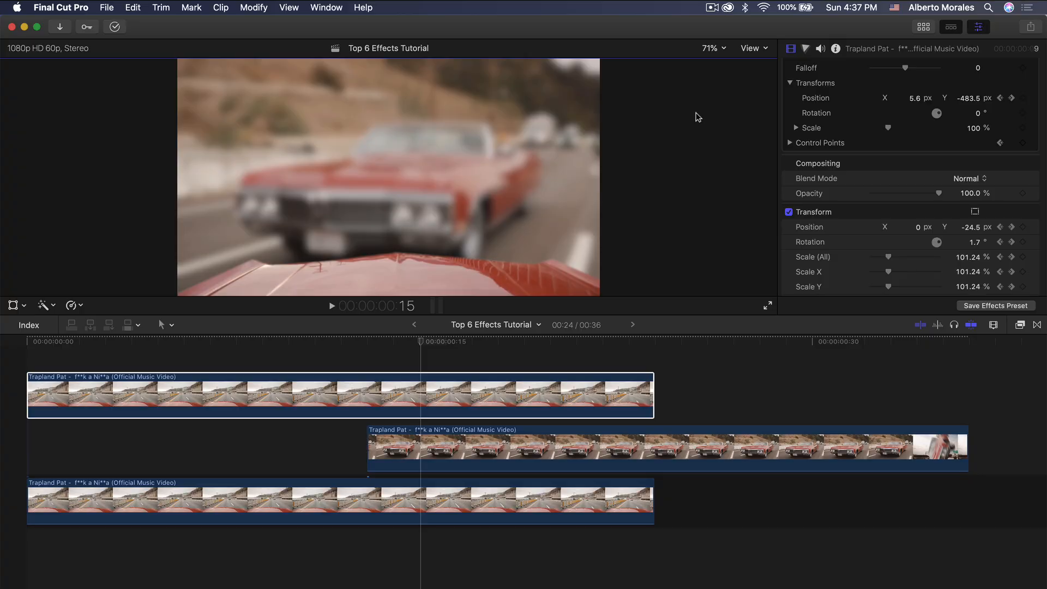
# Play the finished layered car transition from the start and review the two unedited source clips.
pyautogui.click(17, 400)
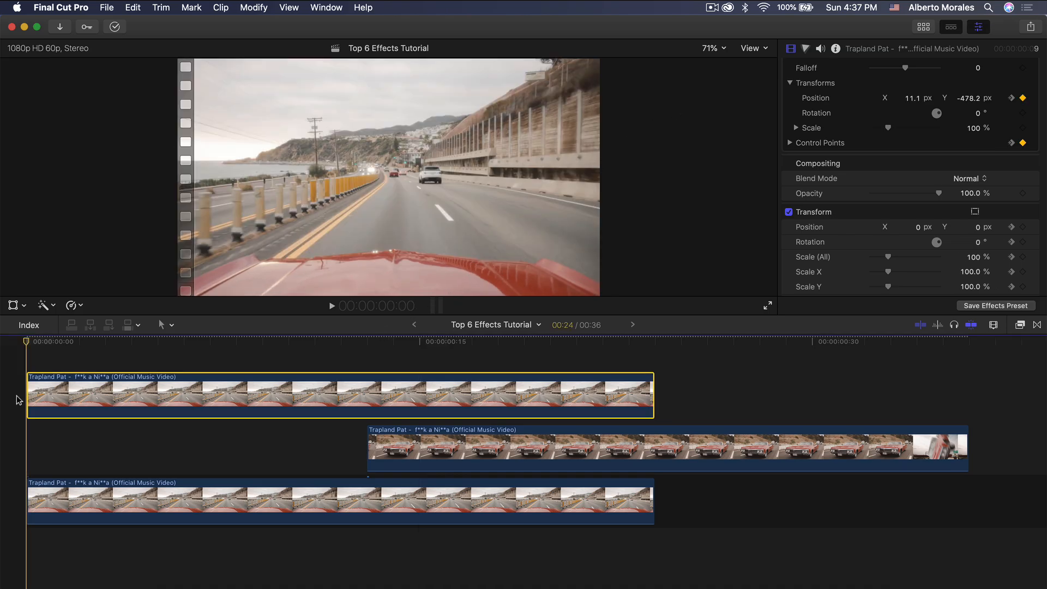
pyautogui.press('space')
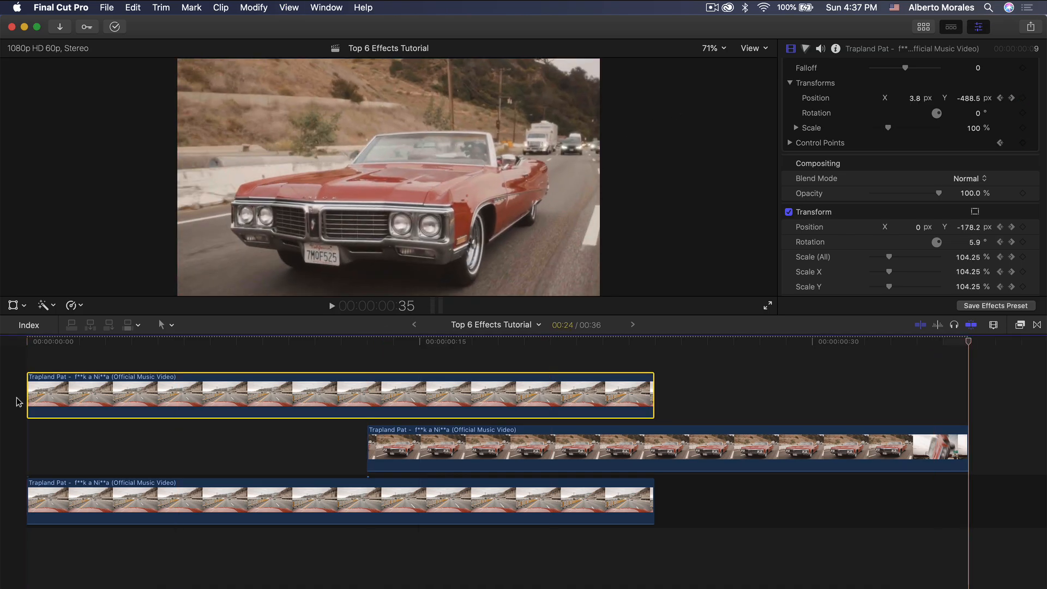
pyautogui.press('space')
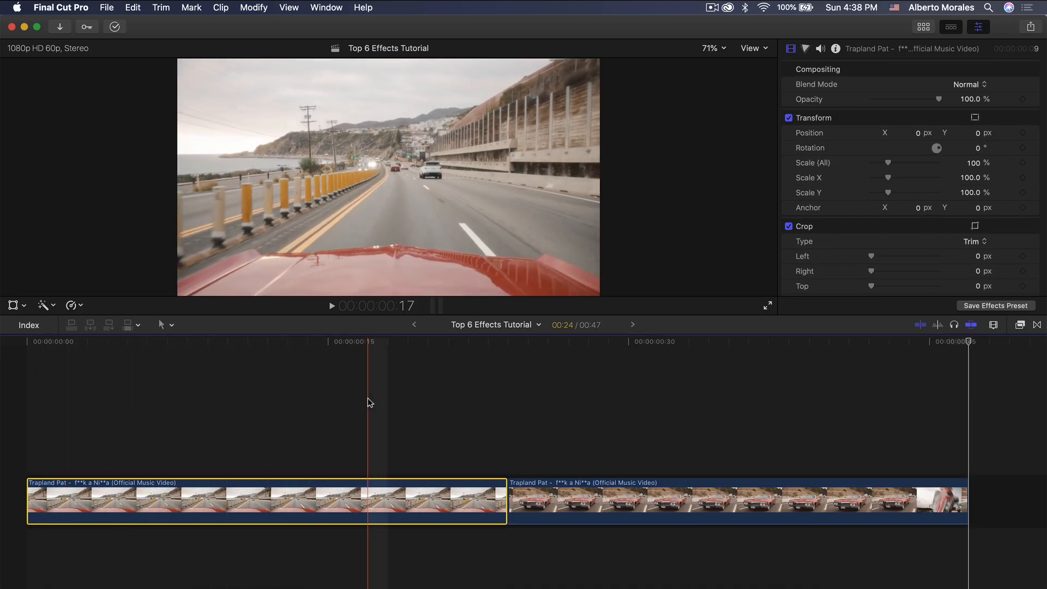
pyautogui.press('space')
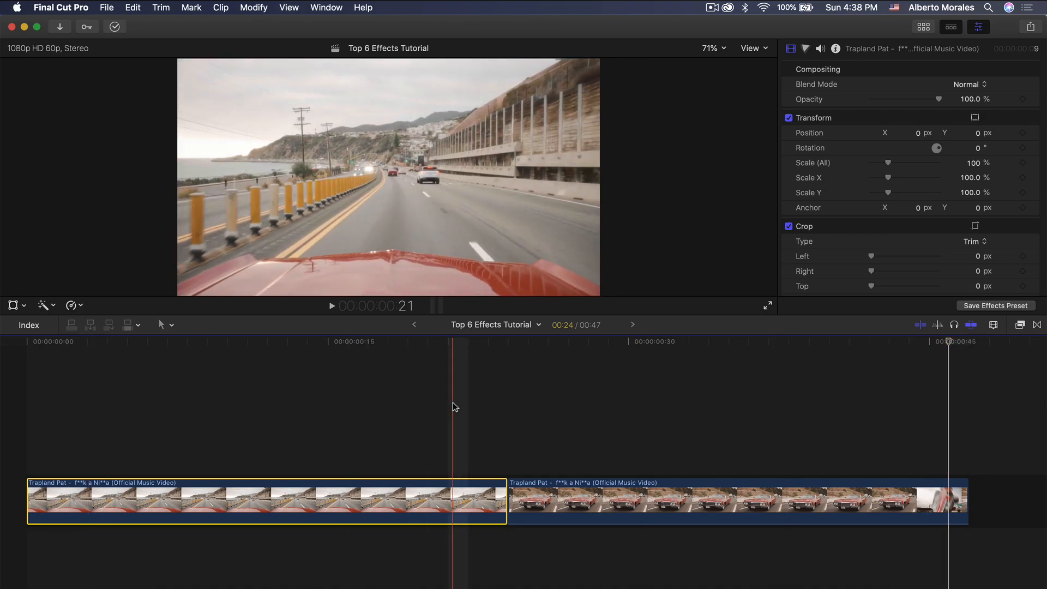
# Duplicate the road clip as a connected clip directly above the original and open the effects library.
pyautogui.click(600, 498)
pyautogui.moveTo(152, 499); pyautogui.dragTo(161, 449)
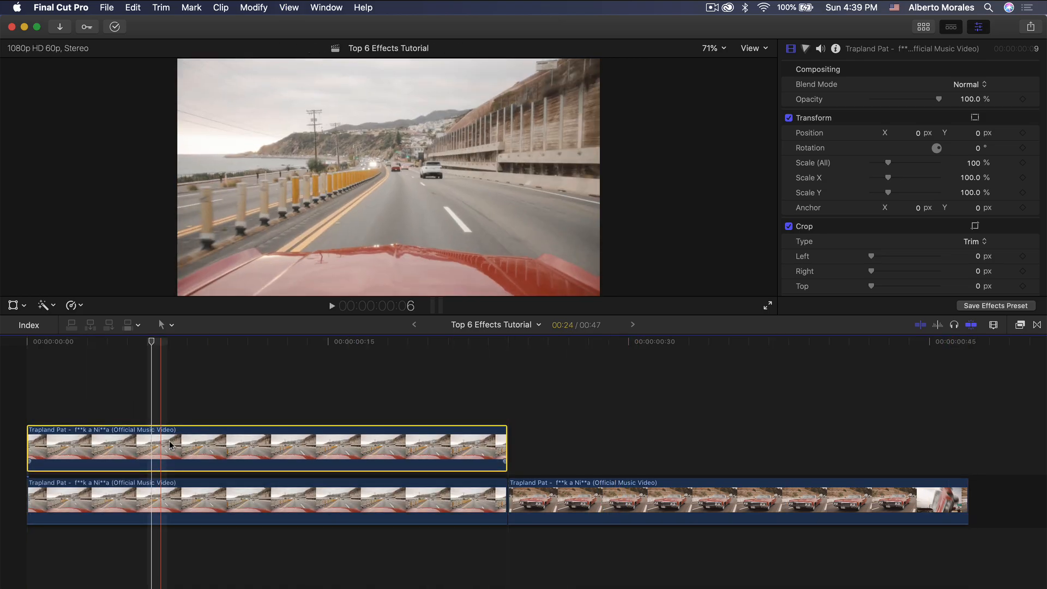
pyautogui.click(1035, 325)
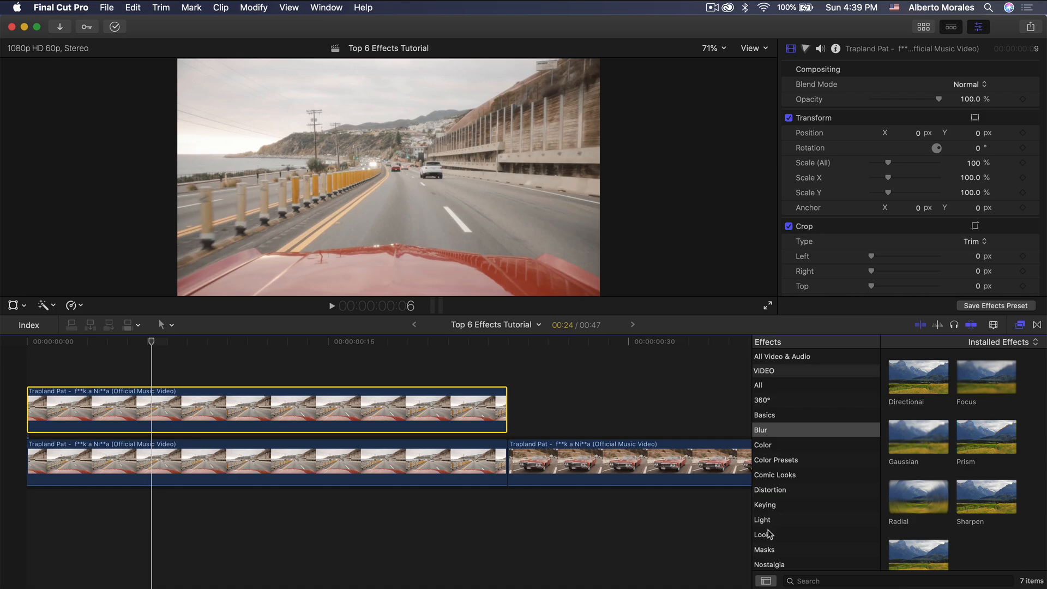
# Apply the Draw Mask effect from the Masks category to the upper road clip and return to its first frame.
pyautogui.click(765, 549)
pyautogui.moveTo(919, 377)
pyautogui.mouseDown()
pyautogui.moveTo(718, 362)
pyautogui.moveTo(328, 409)
pyautogui.mouseUp()
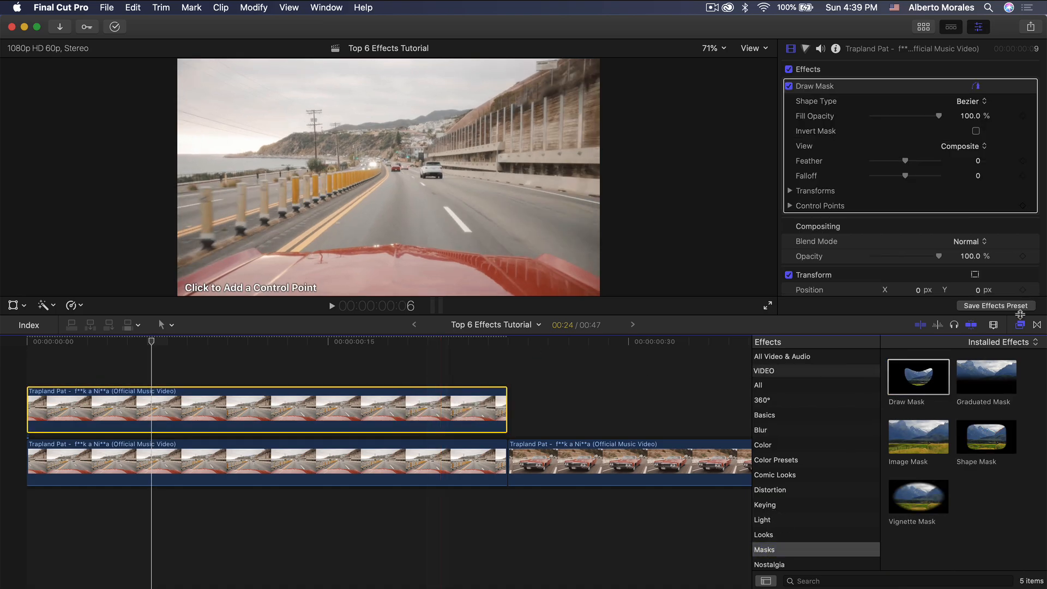
pyautogui.click(1020, 325)
pyautogui.moveTo(150, 353); pyautogui.dragTo(4, 343)
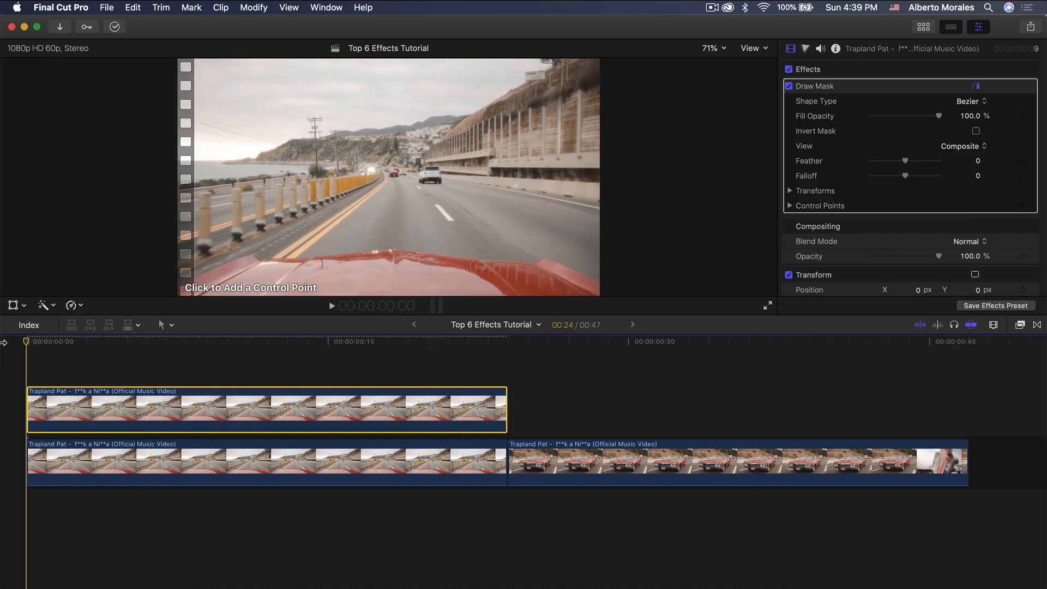
# Draw a closed linear mask around the red car hood, extending it beyond the lower edge of the frame.
pyautogui.click(173, 289)
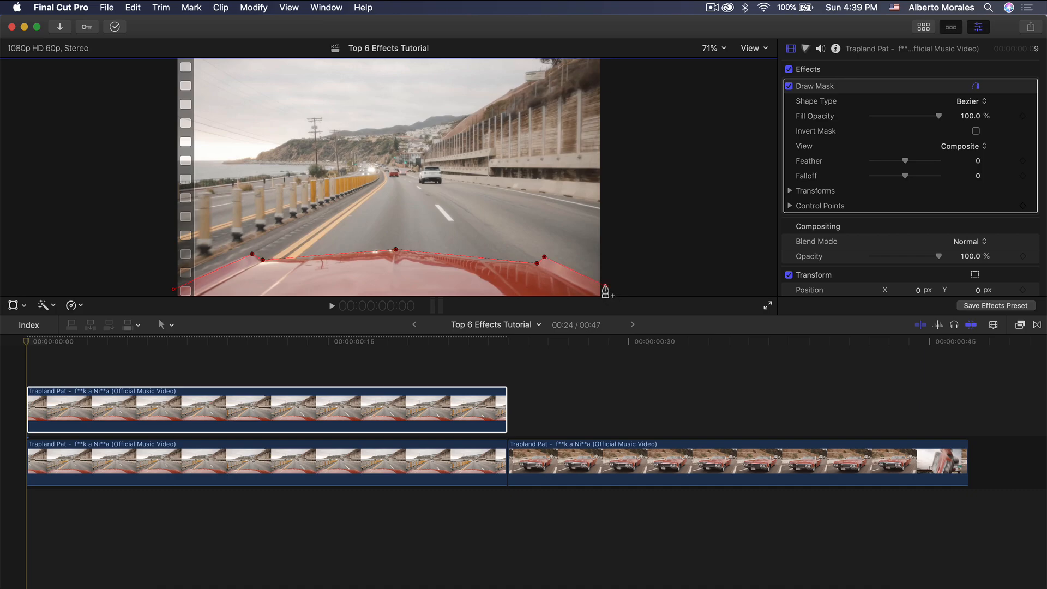
pyautogui.click(712, 48)
pyautogui.click(720, 102)
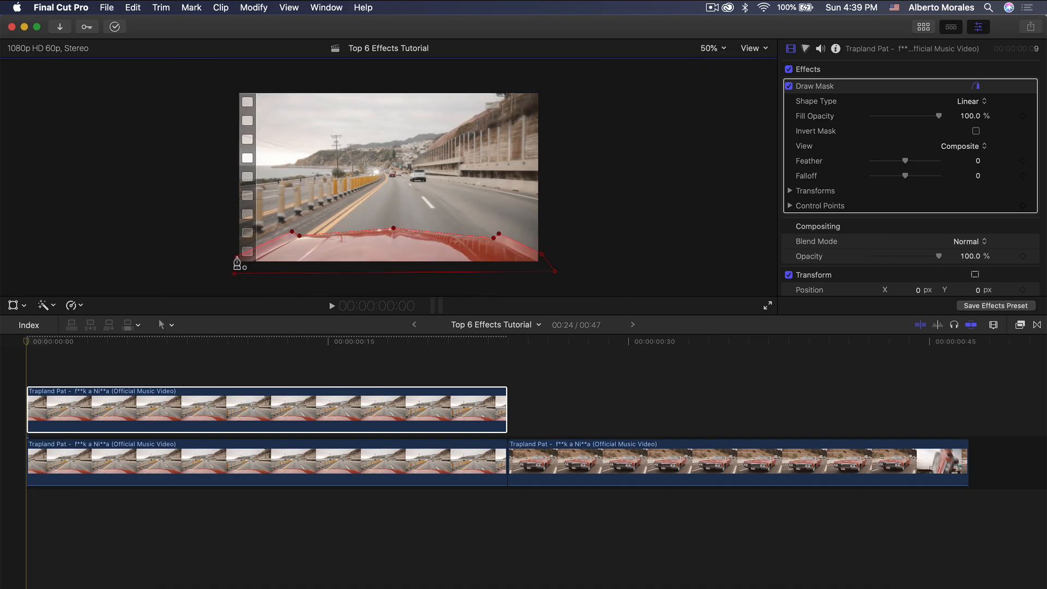
pyautogui.click(712, 48)
pyautogui.click(714, 58)
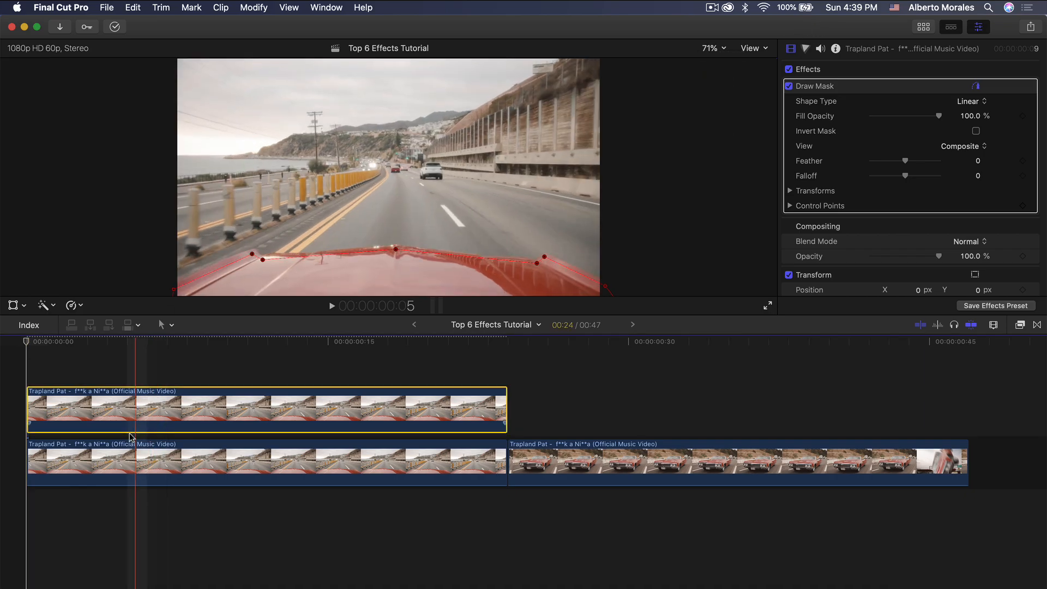
# Disable the lower road clip temporarily to check the hood mask on its own, then enable it again.
pyautogui.click(125, 450)
pyautogui.press('v')
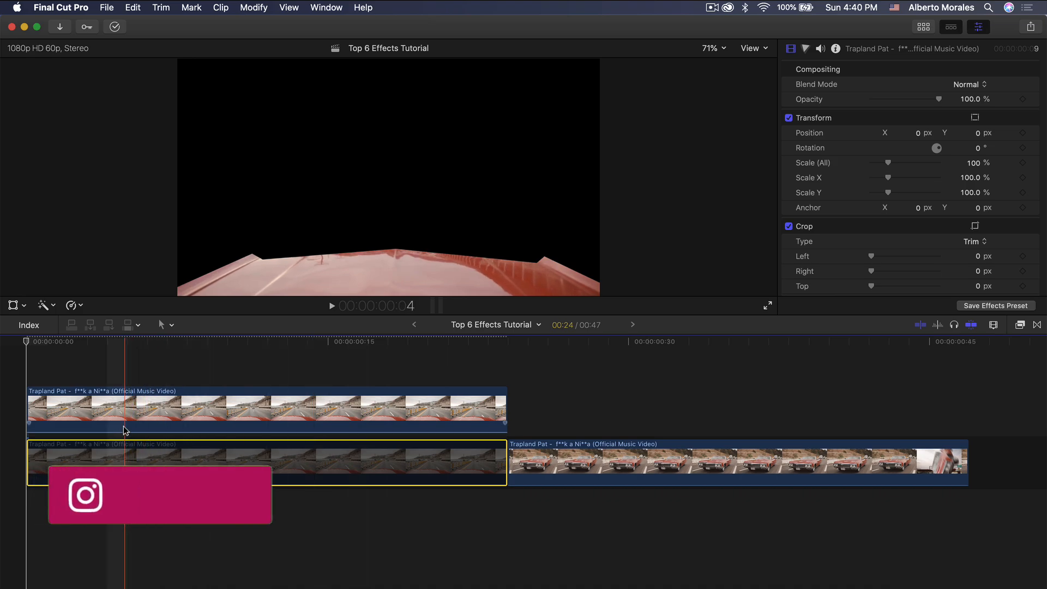
pyautogui.press('v')
# Add a Control Points keyframe to the upper clip's mask at the first frame and inspect the mask's transforms.
pyautogui.click(80, 408)
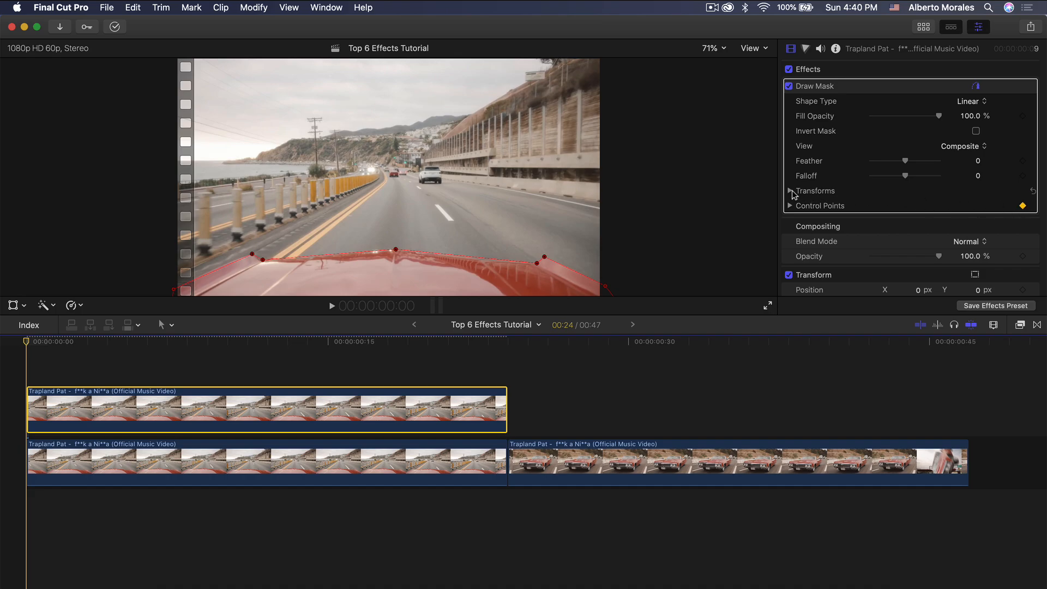
pyautogui.click(791, 191)
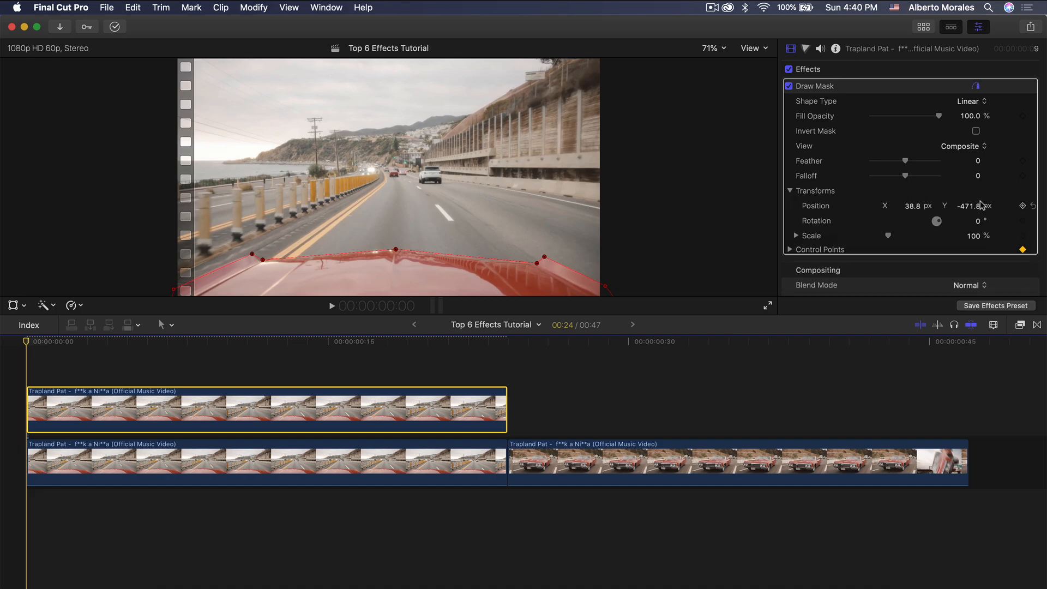
pyautogui.click(790, 191)
# Step through the upper road clip and reshape the mask's control points to follow the hood, keyframing each adjustment.
pyautogui.click(50, 342)
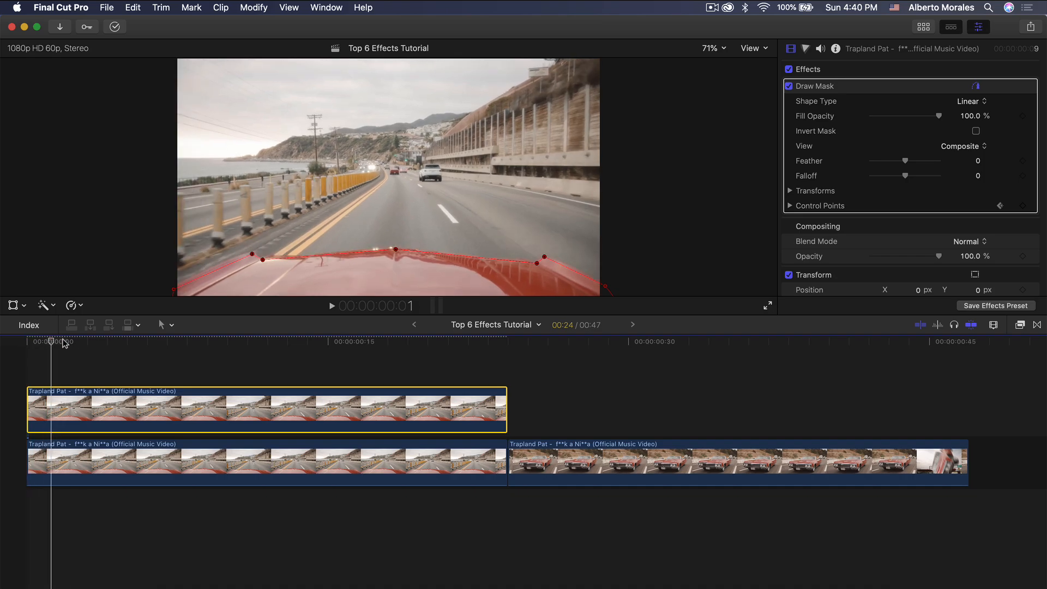
pyautogui.moveTo(97, 342); pyautogui.dragTo(133, 341)
pyautogui.moveTo(396, 249); pyautogui.dragTo(396, 243)
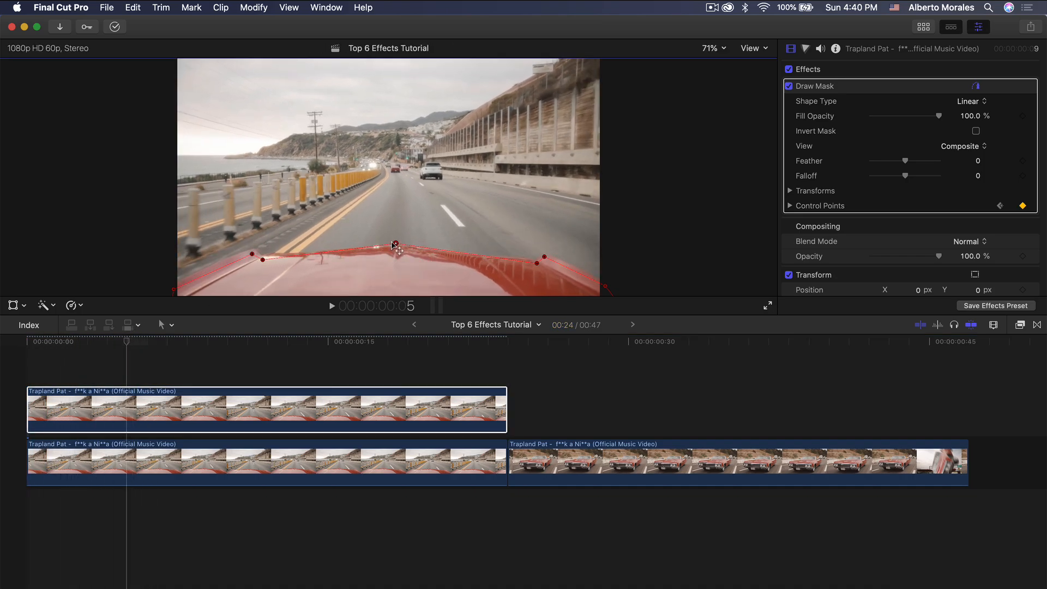
pyautogui.moveTo(257, 255); pyautogui.dragTo(265, 254)
pyautogui.moveTo(192, 278); pyautogui.dragTo(191, 276)
pyautogui.press('Left')
pyautogui.press('Left')
pyautogui.press('Left')
pyautogui.press('Left')
pyautogui.press('Left')
pyautogui.press('Left')
pyautogui.press('Left')
pyautogui.press('Left')
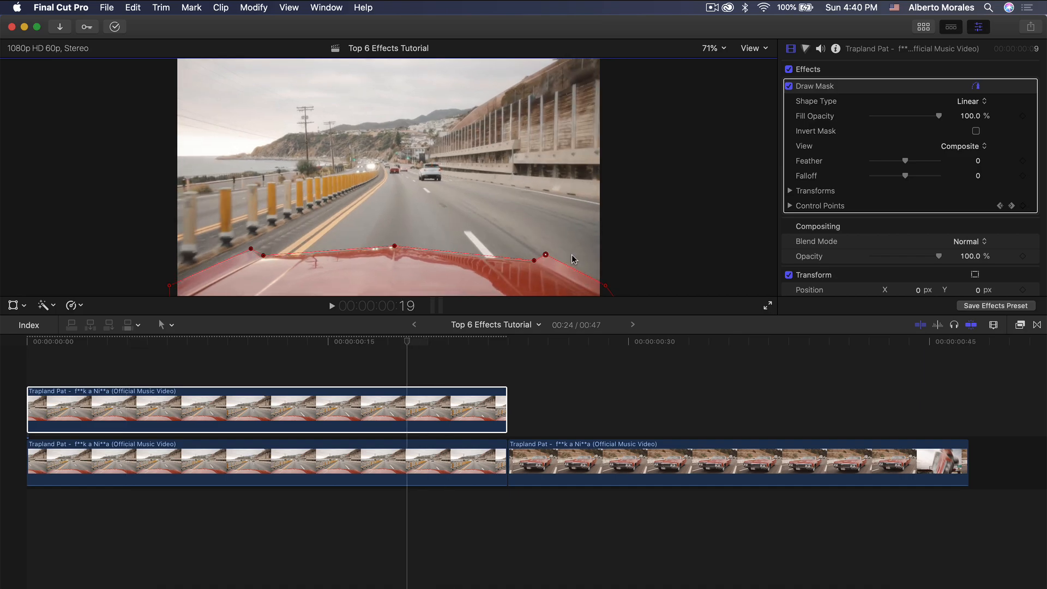
# Check the animated mask with the lower road clip disabled, re-enable that clip, and set the mask's Feather to -12.
pyautogui.click(235, 458)
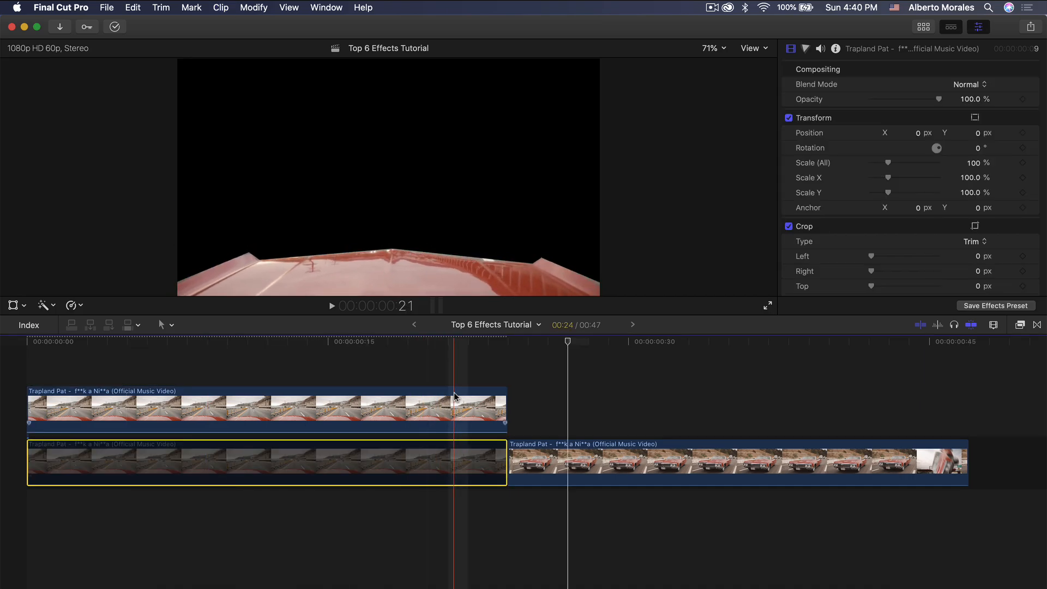
pyautogui.click(256, 404)
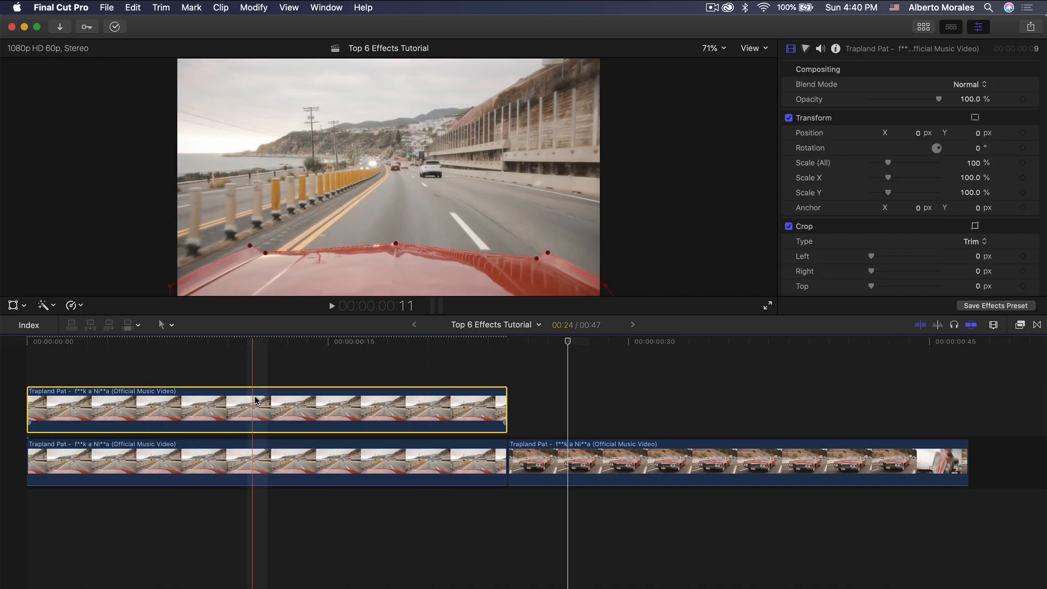
pyautogui.click(246, 344)
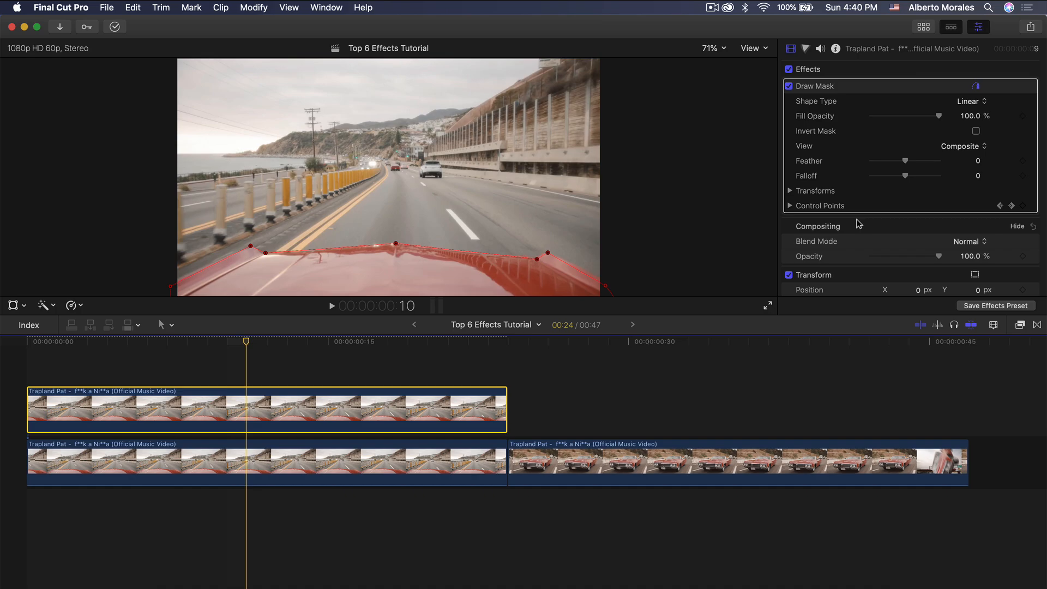
pyautogui.click(859, 223)
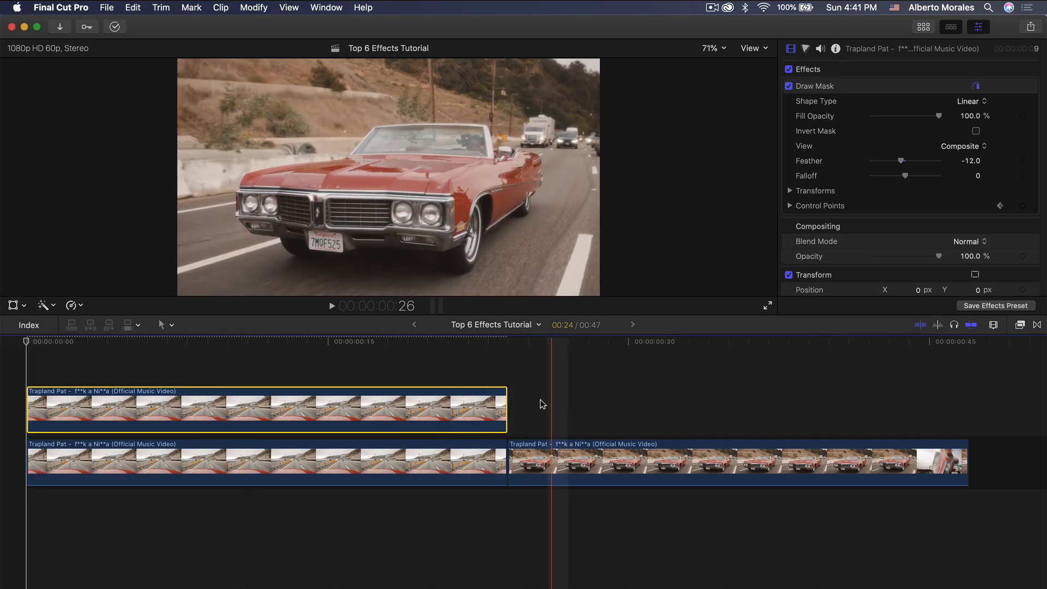
# Place the red car clip between the two road layers so that it starts at frame 12.
pyautogui.moveTo(561, 462); pyautogui.dragTo(374, 414)
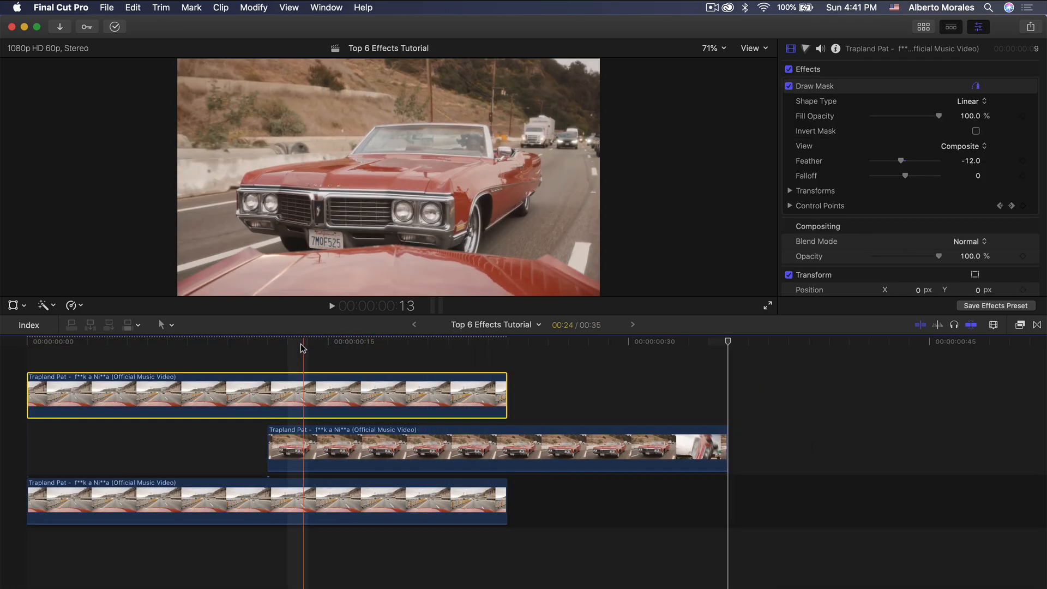
pyautogui.click(269, 345)
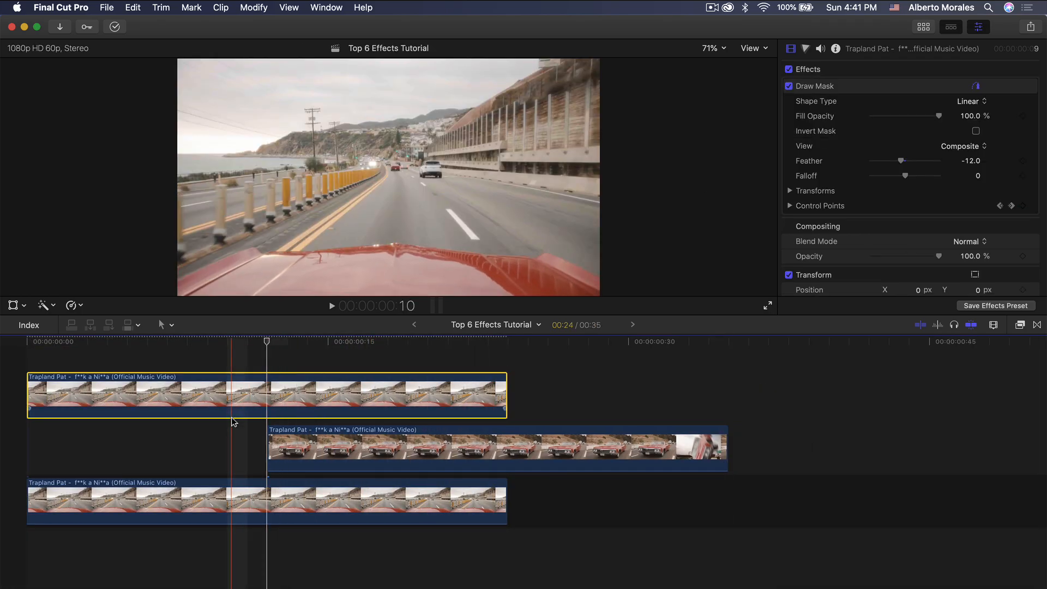
pyautogui.click(276, 455)
# Keyframe the upper road clip's Position Y from 0 px at frame 12 to -227 px at frame 23.
pyautogui.click(277, 401)
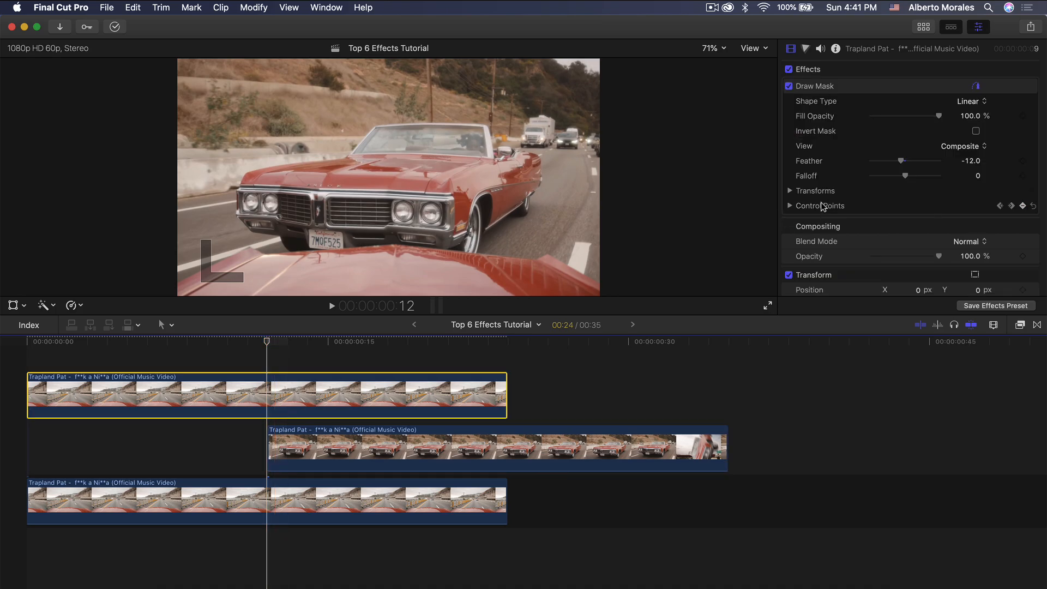
pyautogui.scroll(-5, 829, 190)
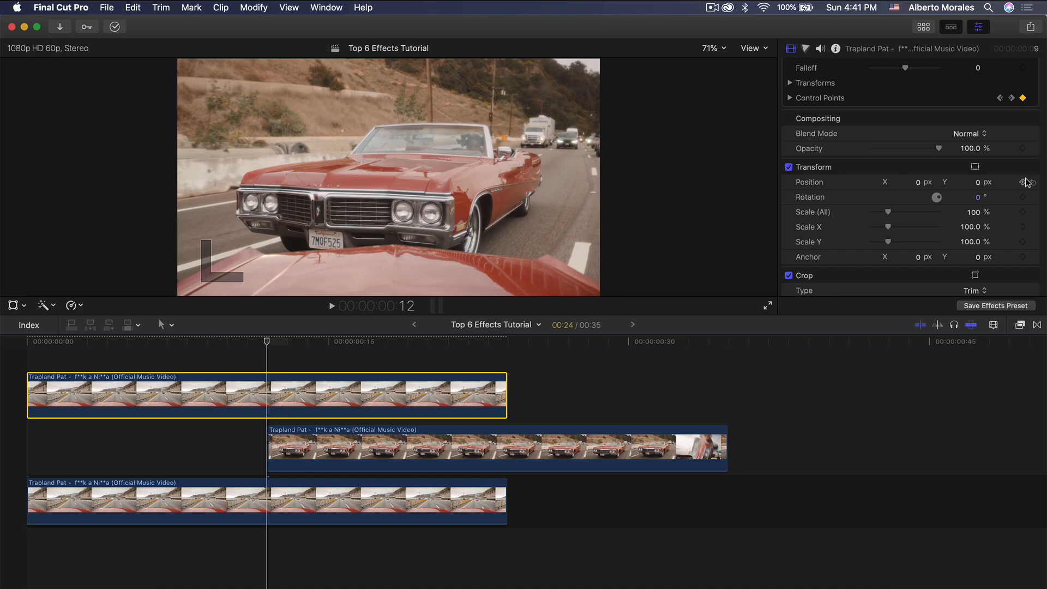
pyautogui.click(507, 342)
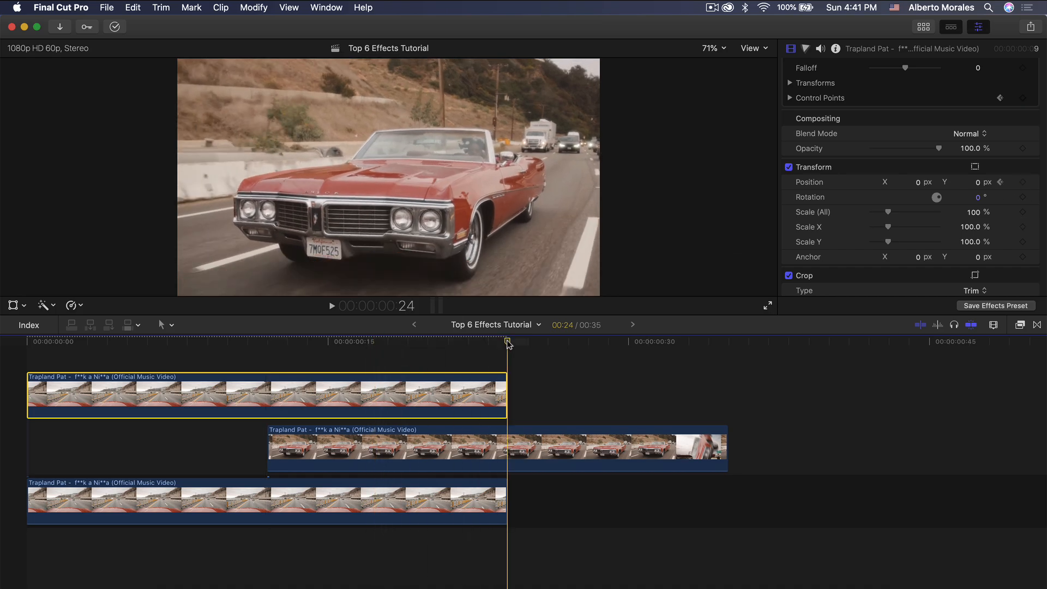
pyautogui.press('Left')
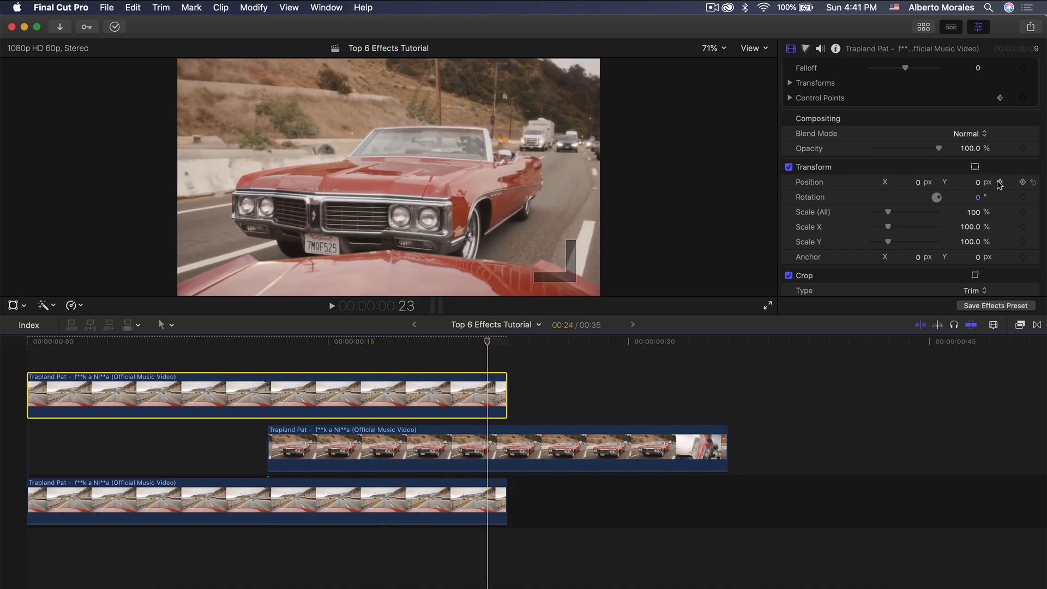
pyautogui.moveTo(978, 183); pyautogui.dragTo(978, 189)
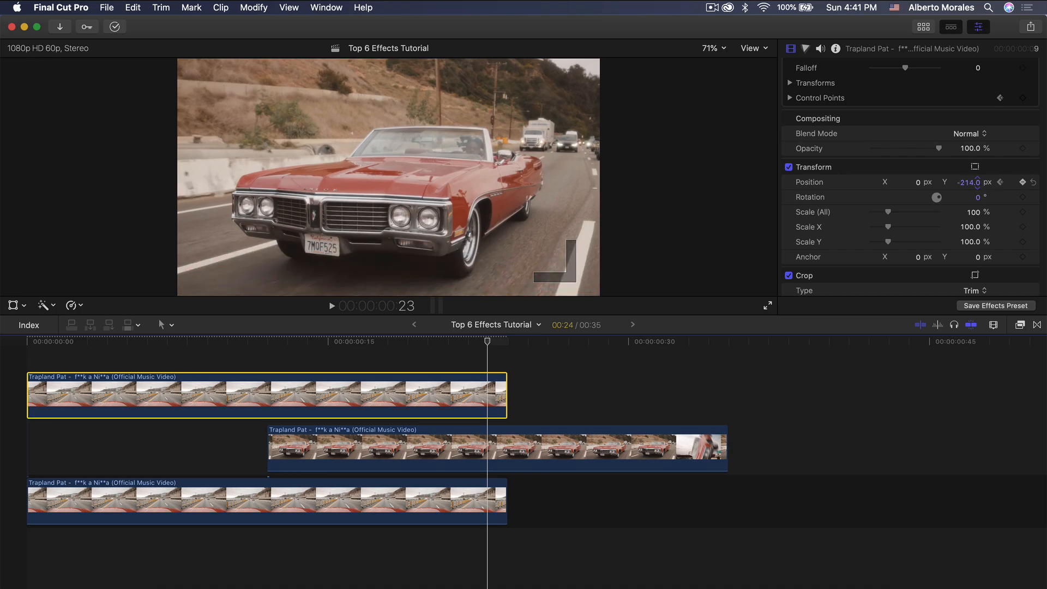
# Play the transition to review the hood sliding down out of the frame.
pyautogui.press('space')
pyautogui.press('space')
pyautogui.press('space')
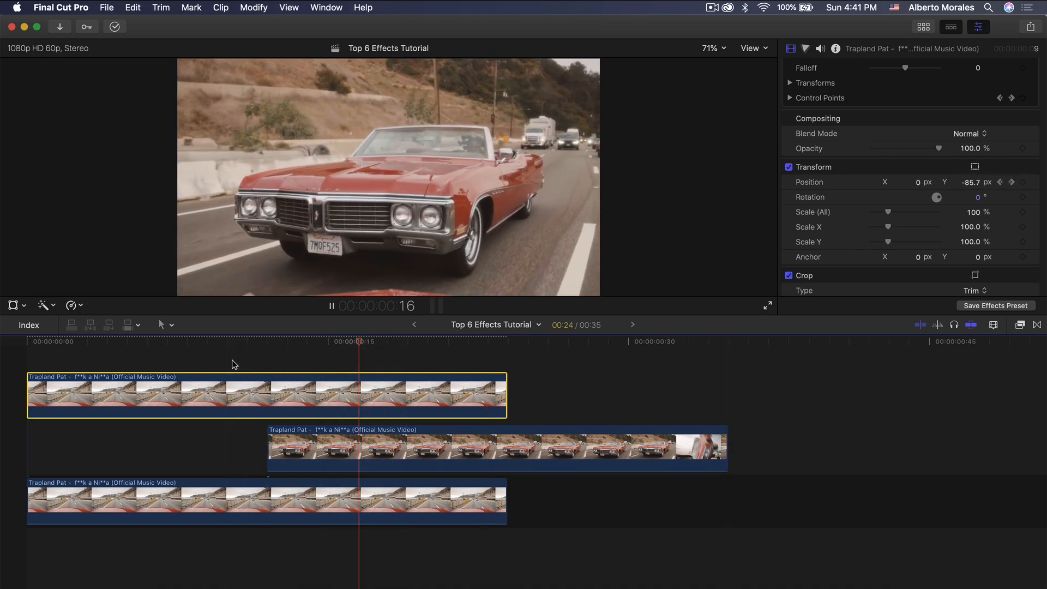
pyautogui.press('space')
pyautogui.click(282, 343)
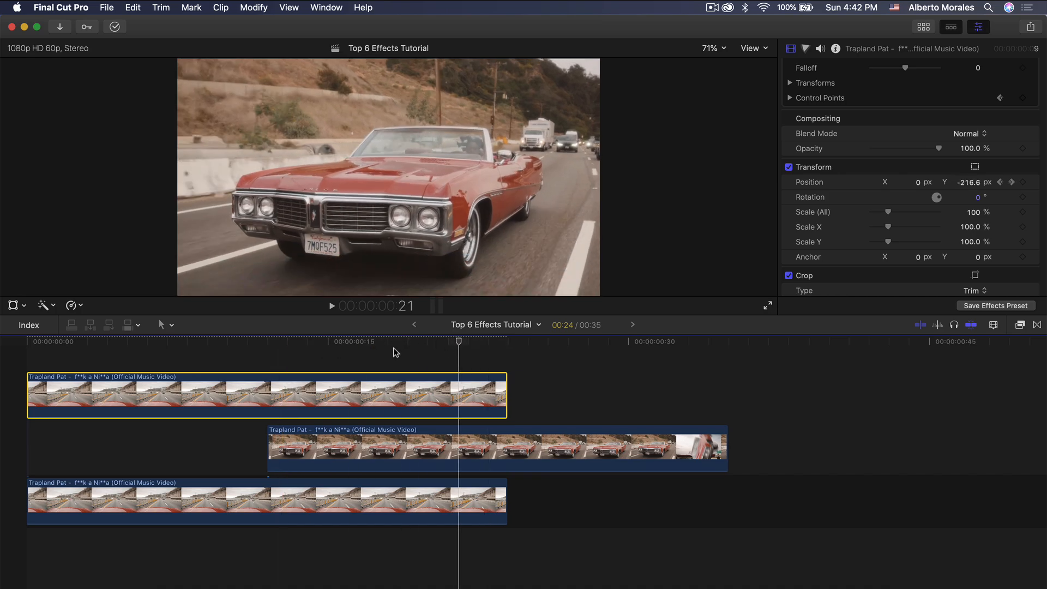
# Keyframe the upper road clip's Rotation from 0° at frame 12 to 7.1° at frame 23.
pyautogui.click(267, 344)
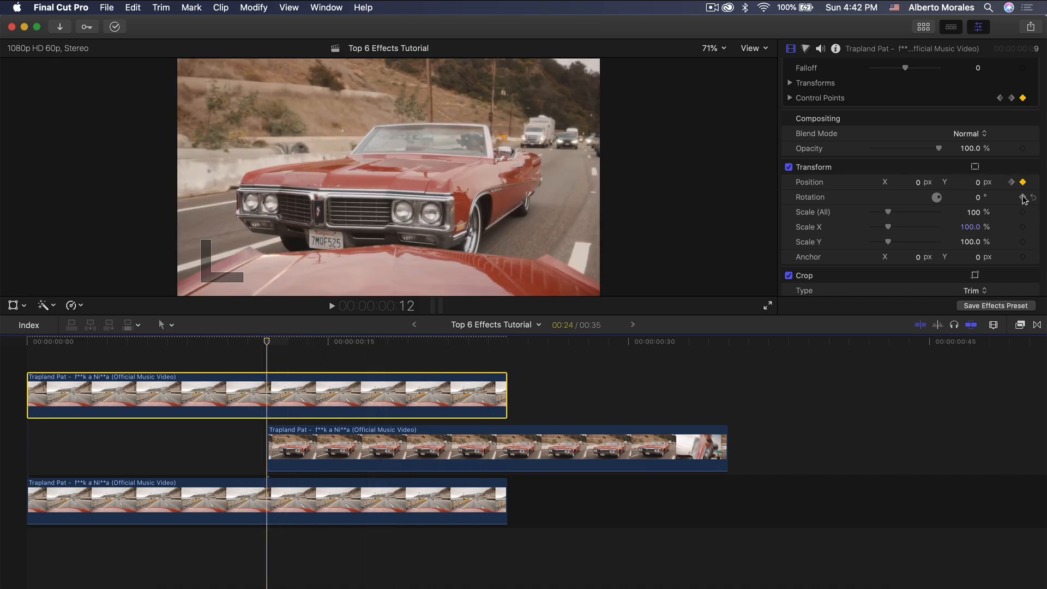
pyautogui.click(498, 345)
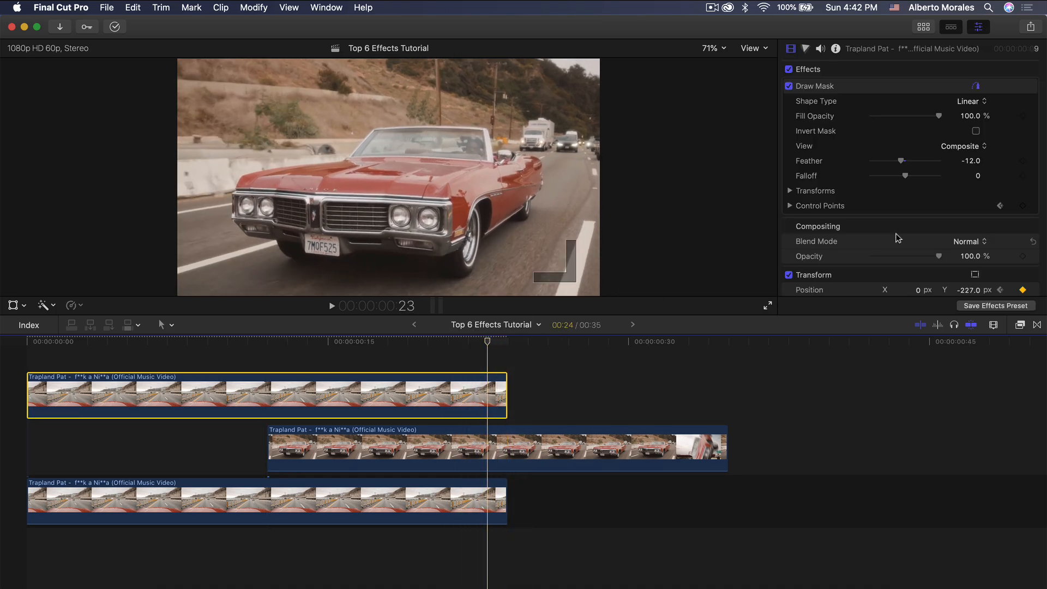
pyautogui.scroll(-5, 898, 237)
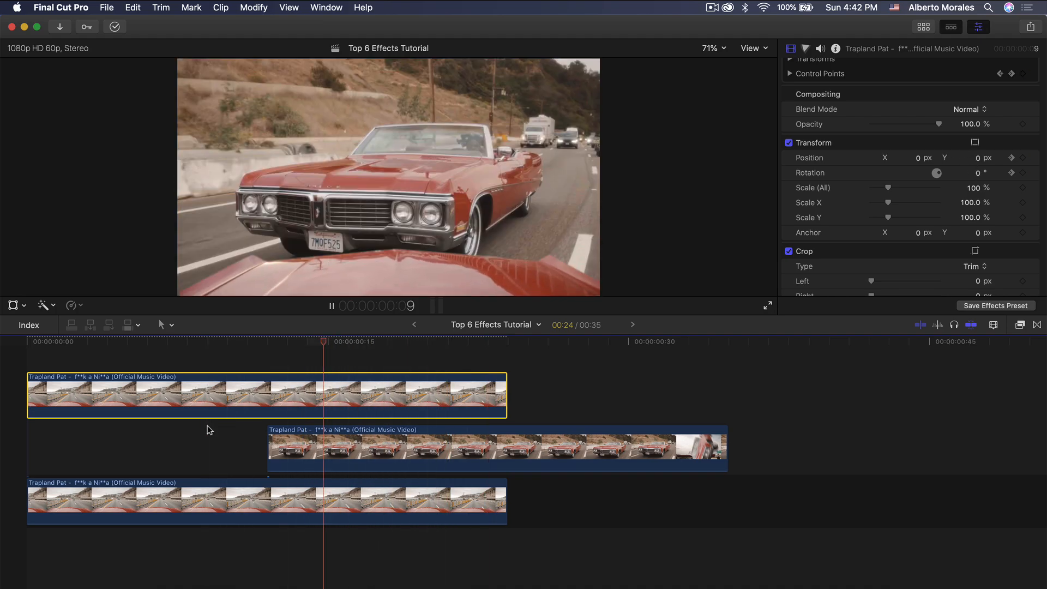
# Keyframe the upper road clip's Scale (All) from 100% at frame 12 to a larger size at frame 23, and preview the transition.
pyautogui.press('End')
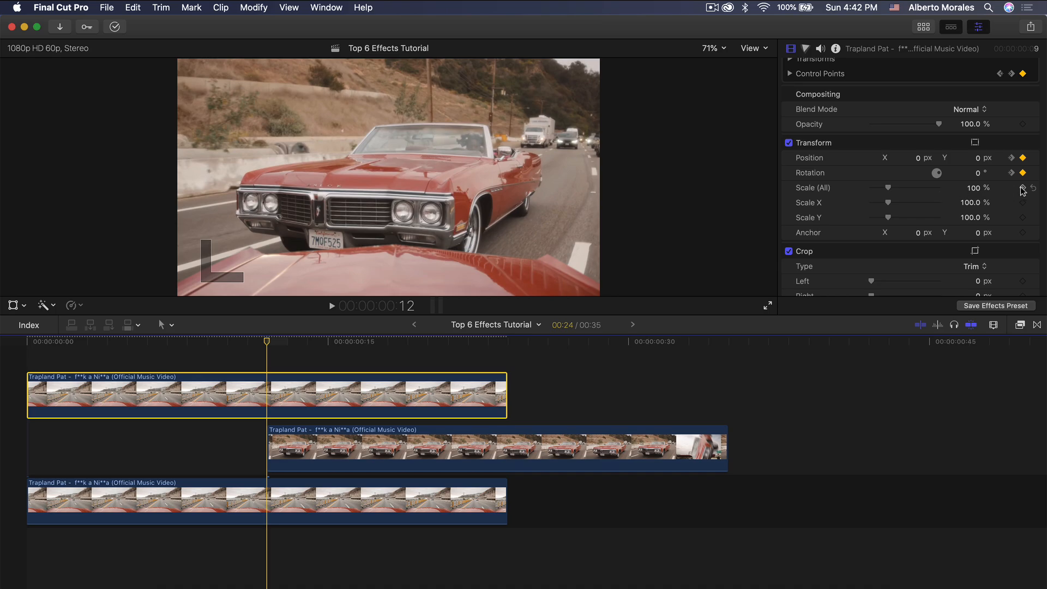
pyautogui.click(487, 341)
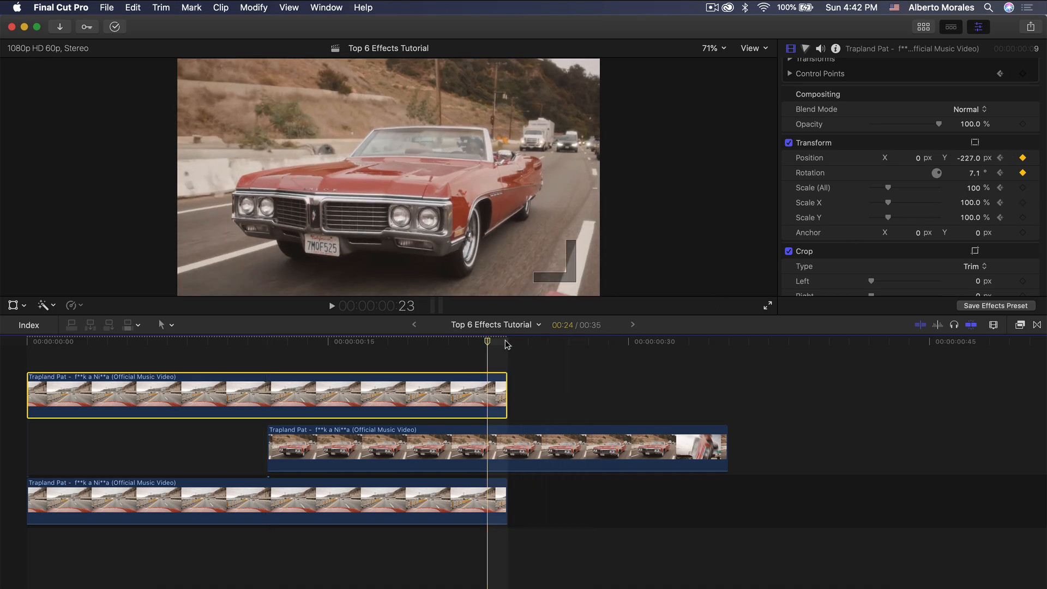
pyautogui.scroll(-5, 952, 202)
pyautogui.scroll(5, 960, 185)
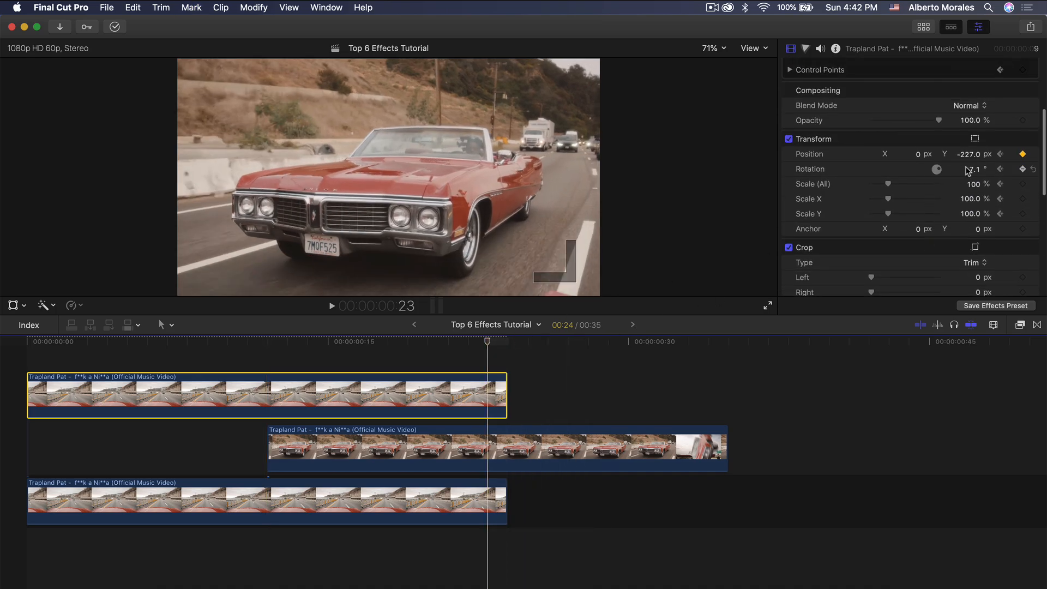
pyautogui.press('Return')
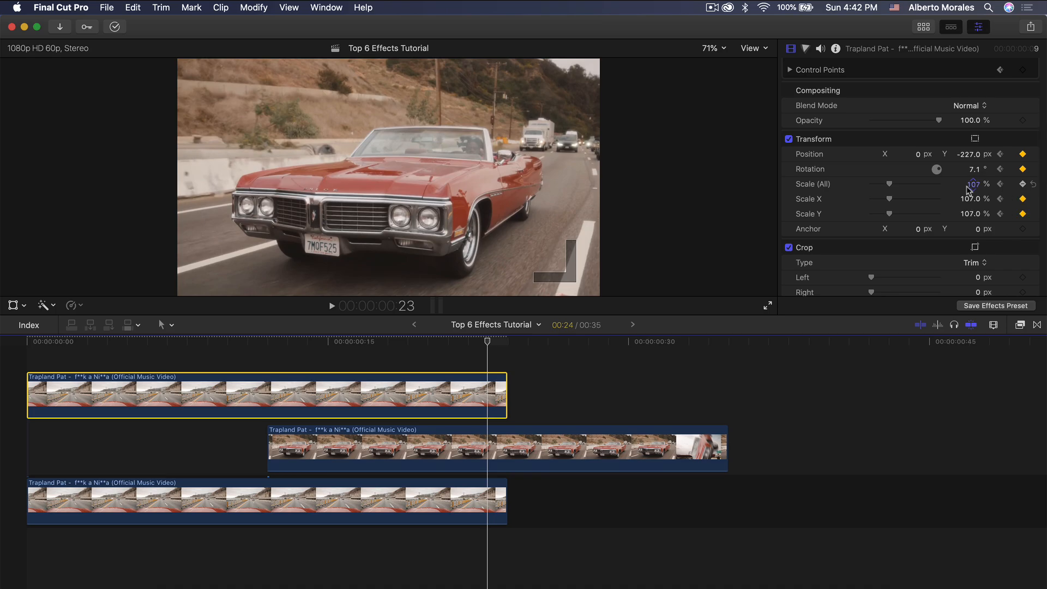
pyautogui.press('space')
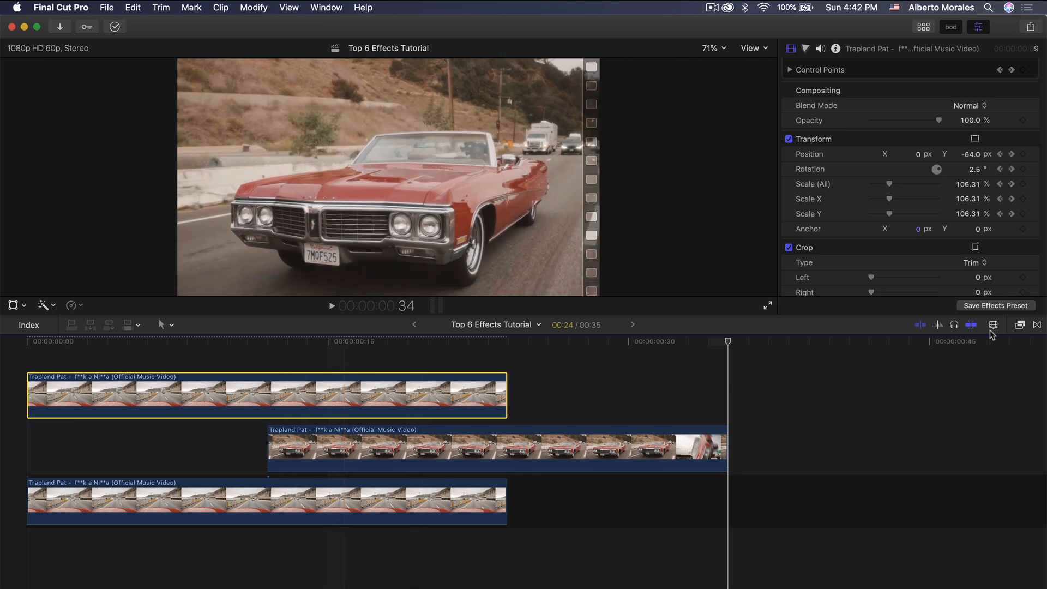
# Return to frame 12 and apply the Gaussian blur effect to the lowest road clip.
pyautogui.moveTo(334, 342); pyautogui.dragTo(267, 342)
pyautogui.click(287, 505)
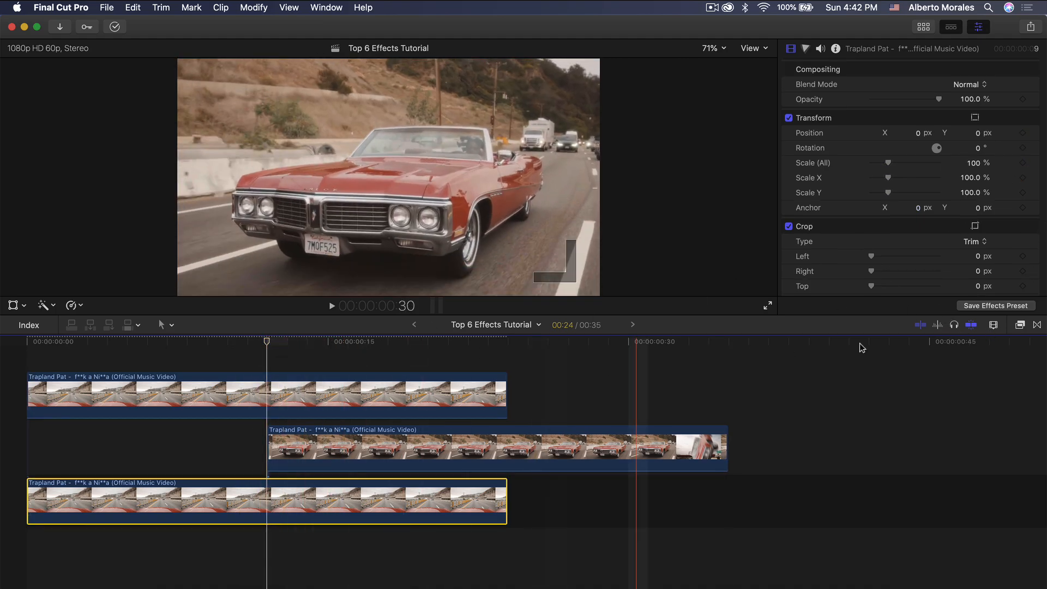
pyautogui.click(1020, 324)
pyautogui.click(771, 429)
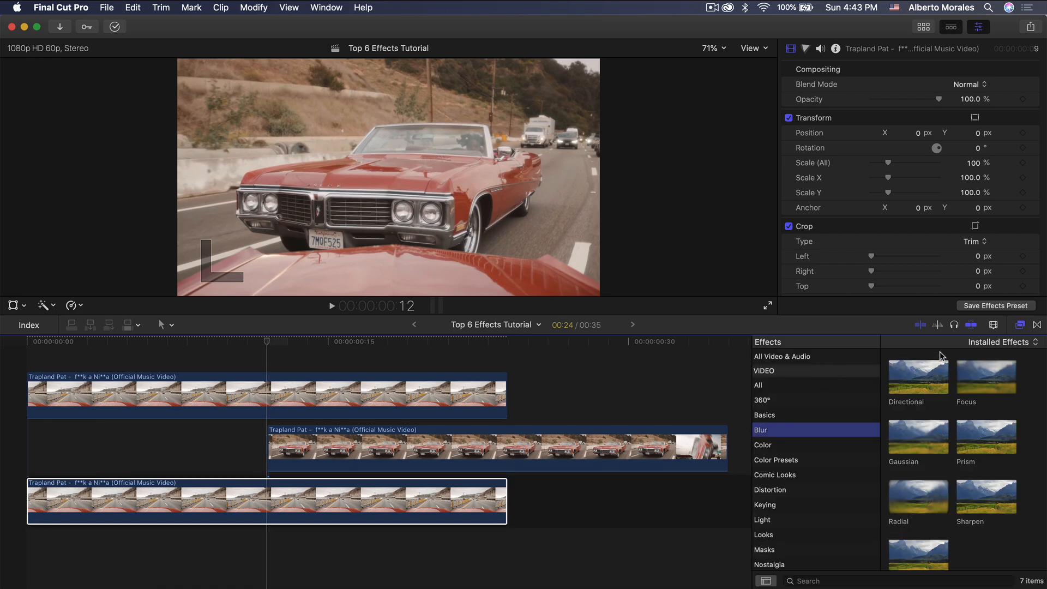
pyautogui.moveTo(911, 431); pyautogui.dragTo(401, 499)
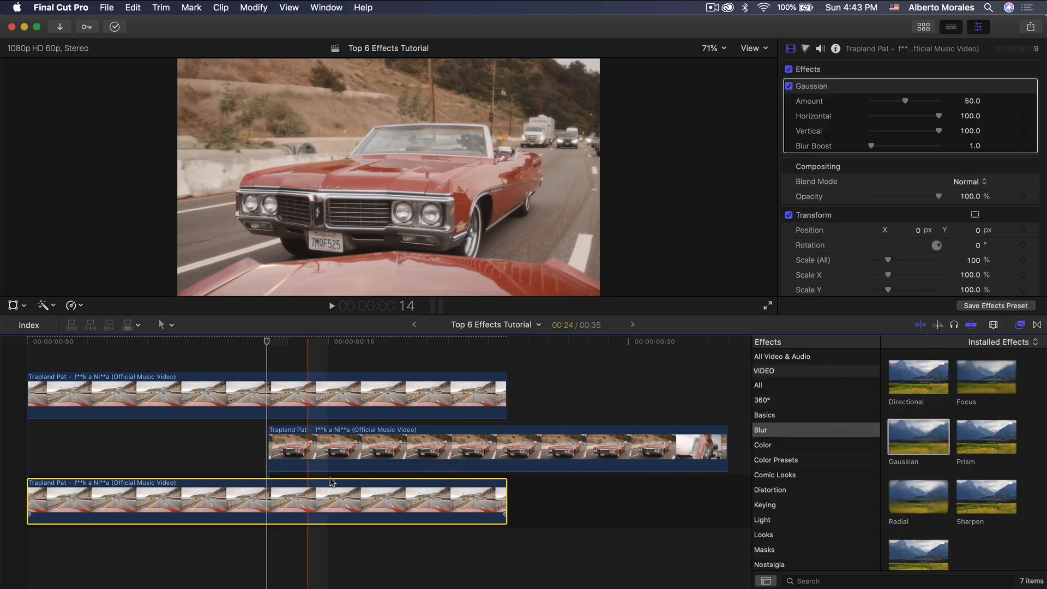
# Keyframe the lowest road clip's Gaussian Amount to ramp from 0 up to about 50 at frame 12, and preview the blur.
pyautogui.click(1019, 324)
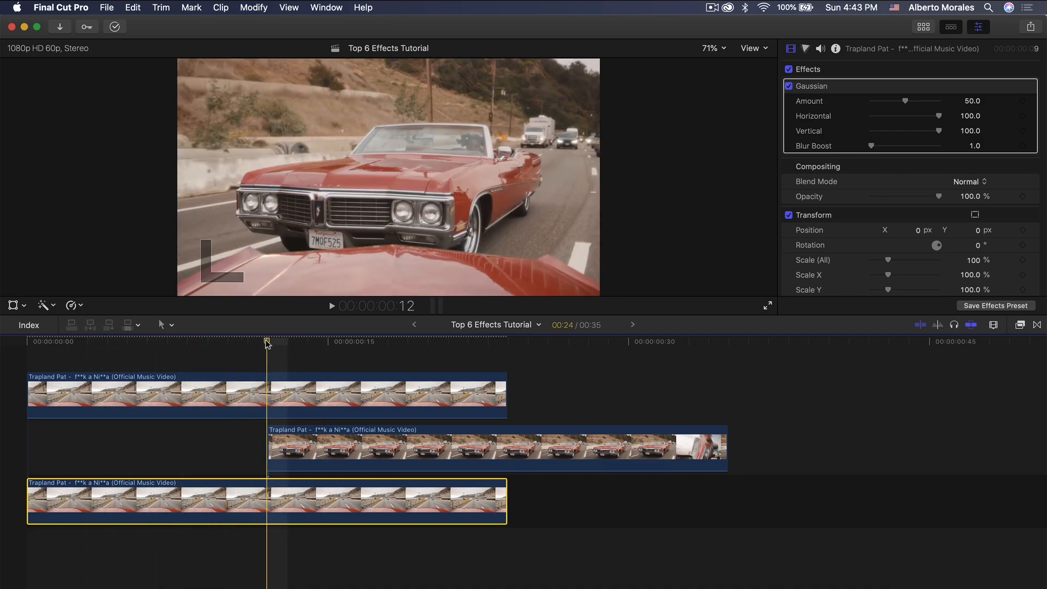
pyautogui.click(120, 366)
pyautogui.moveTo(112, 364); pyautogui.dragTo(173, 402)
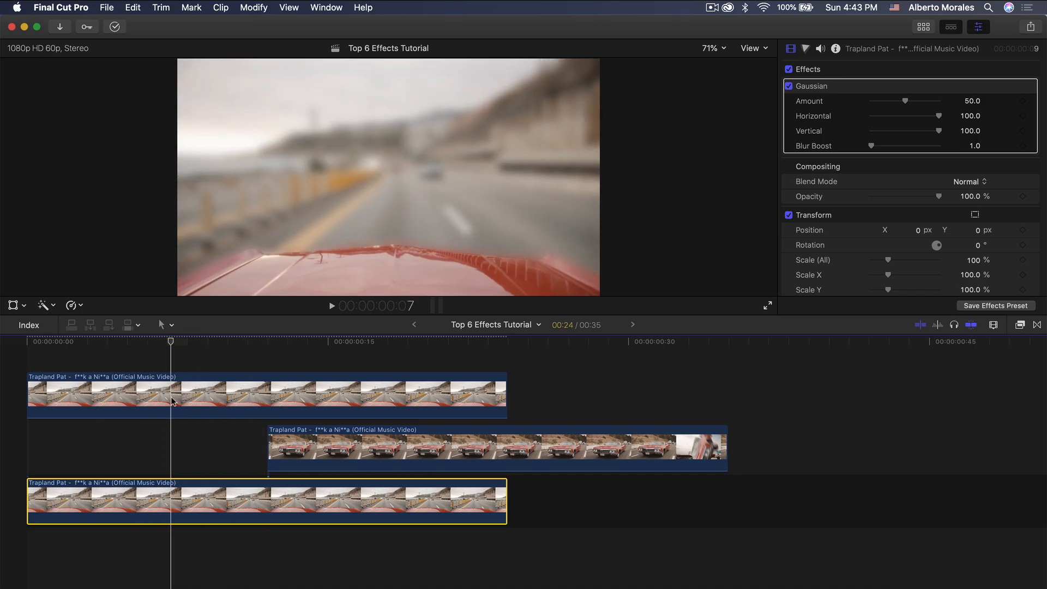
pyautogui.moveTo(905, 101); pyautogui.dragTo(776, 99)
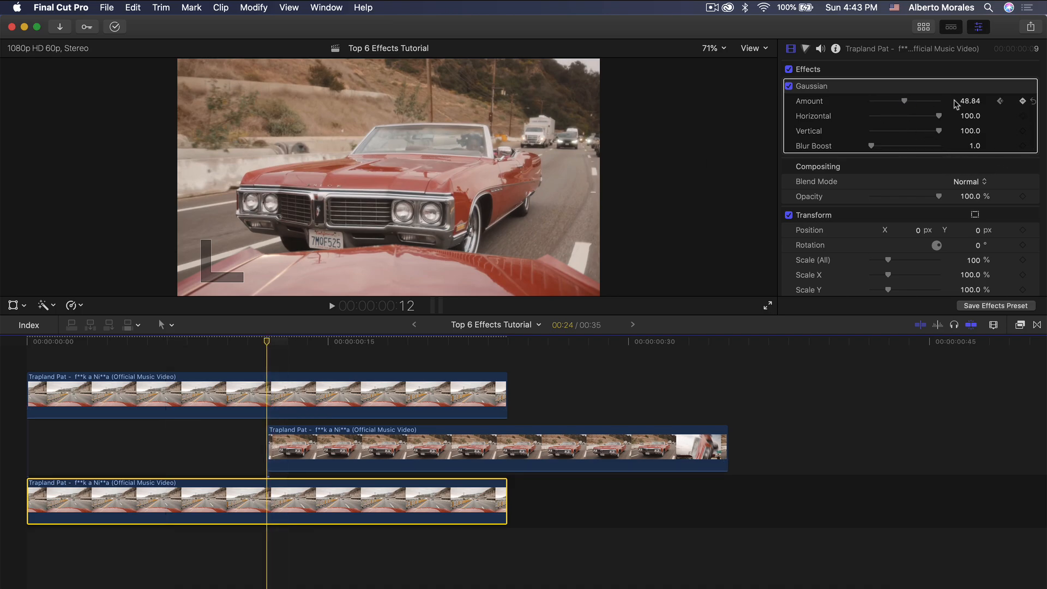
pyautogui.press('space')
pyautogui.press('space')
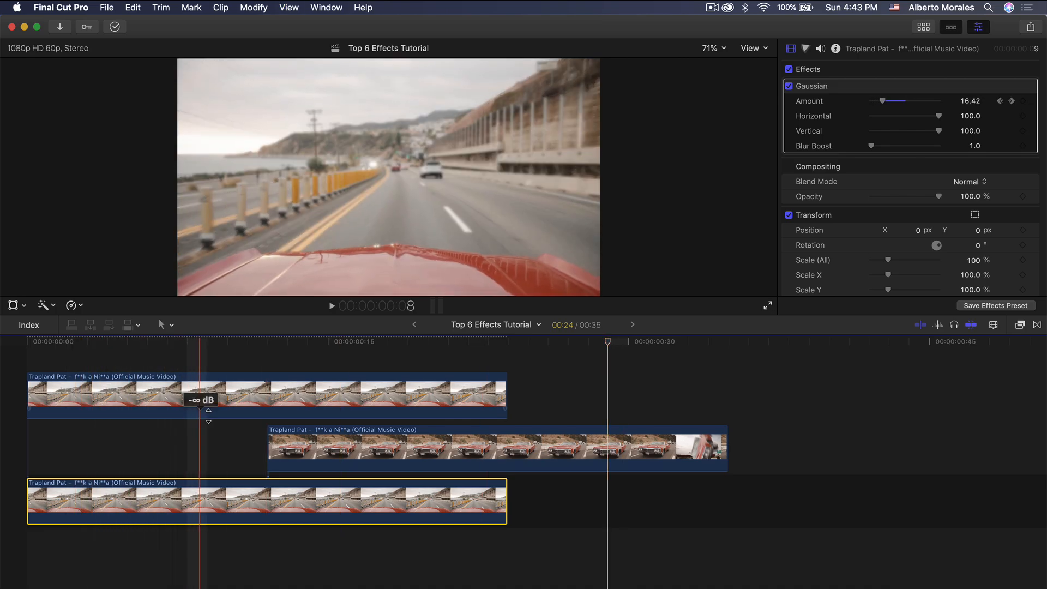
# Return to frame 12 and apply the Gaussian blur effect to the red-car clip.
pyautogui.click(278, 442)
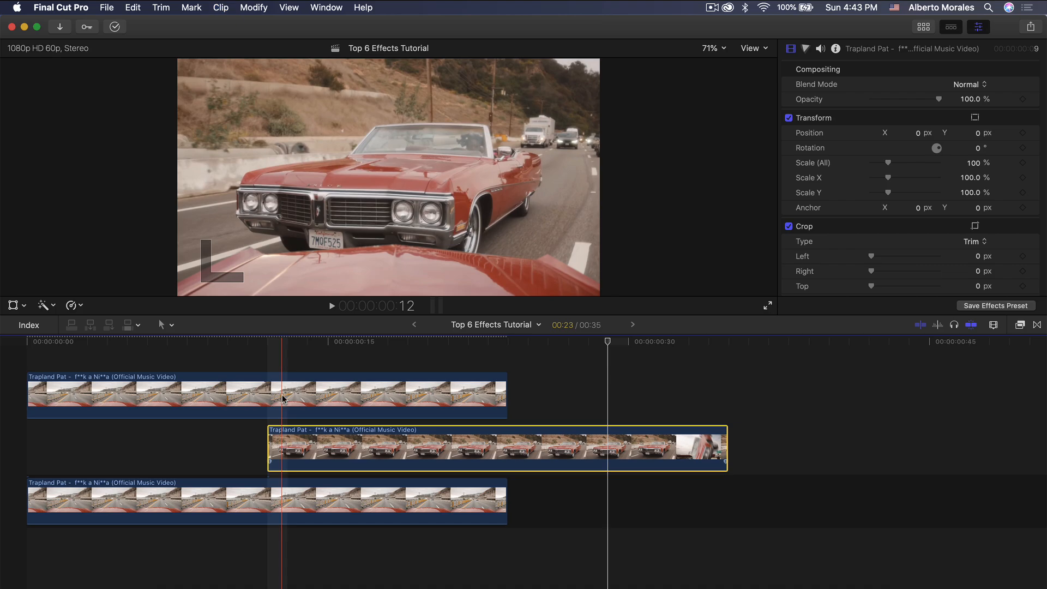
pyautogui.click(272, 344)
pyautogui.click(1019, 324)
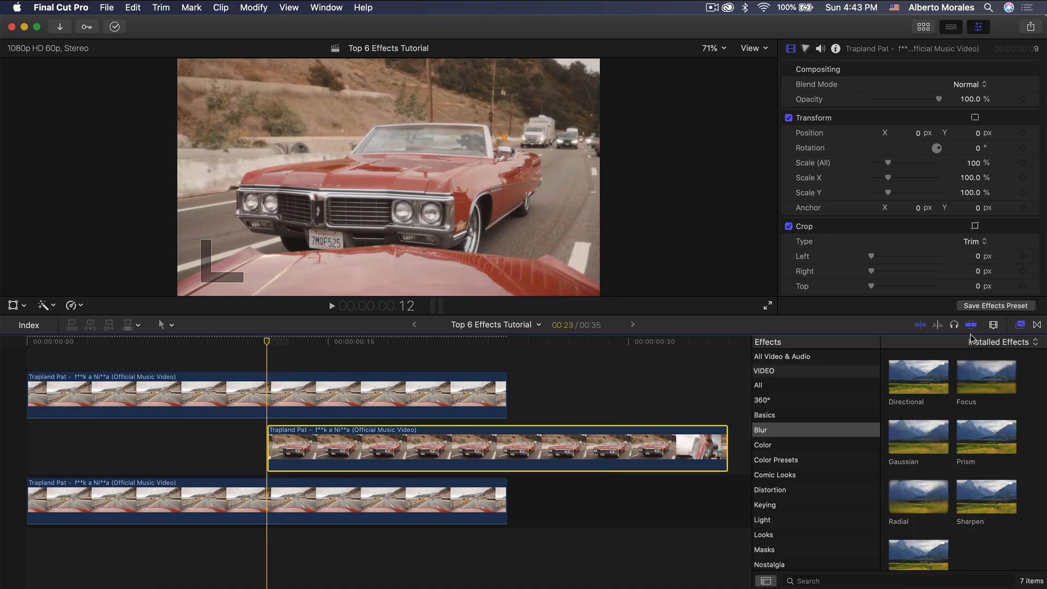
pyautogui.moveTo(918, 436); pyautogui.dragTo(480, 442)
pyautogui.press('super+5')
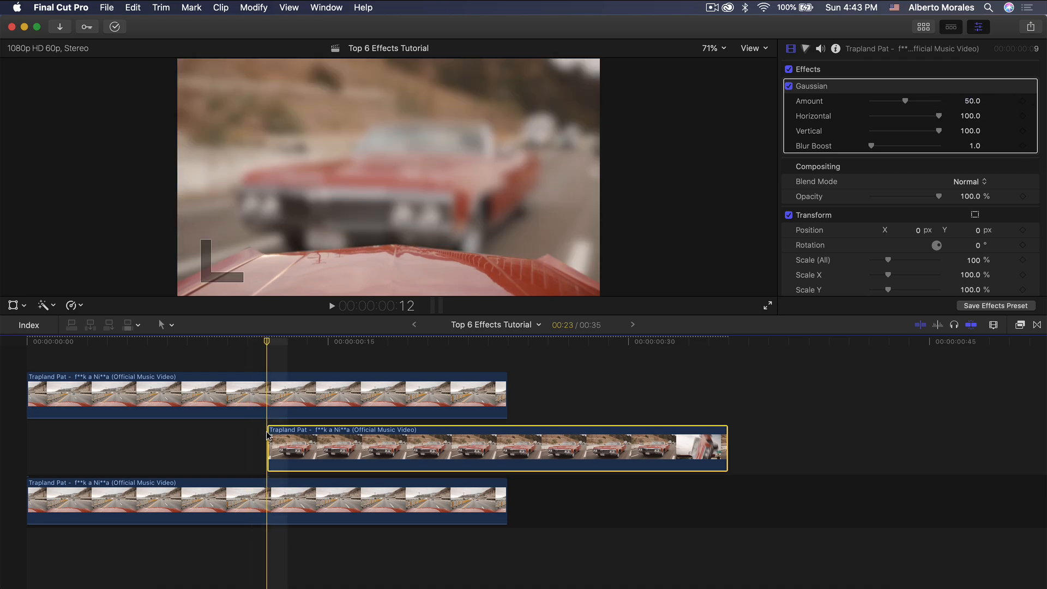
# Keyframe the red-car clip's Gaussian Amount from 50 at frame 12 to 0 at frame 21, and play the transition.
pyautogui.click(1023, 102)
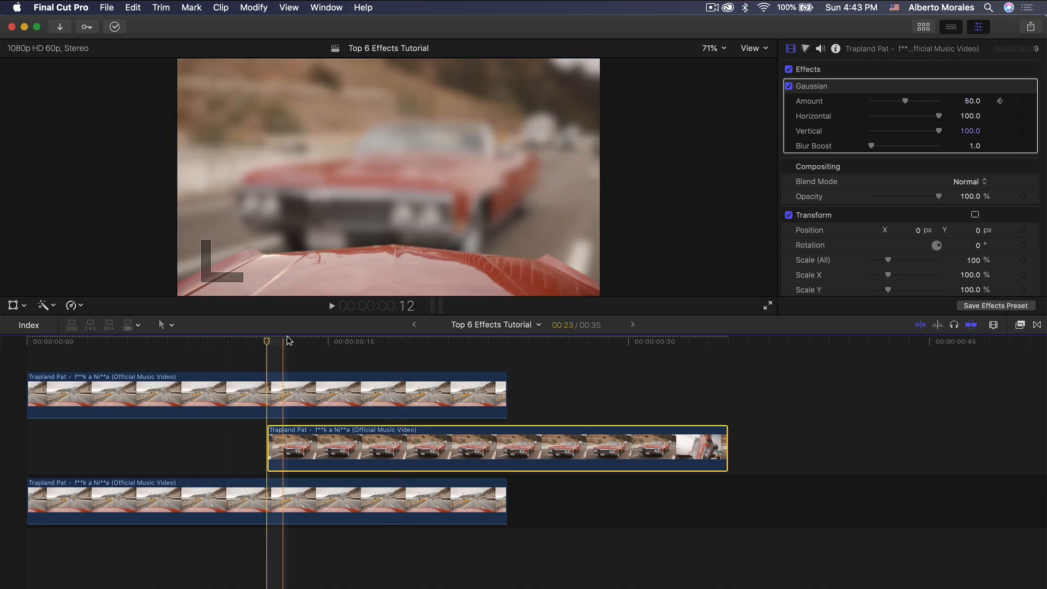
pyautogui.moveTo(281, 341); pyautogui.dragTo(456, 349)
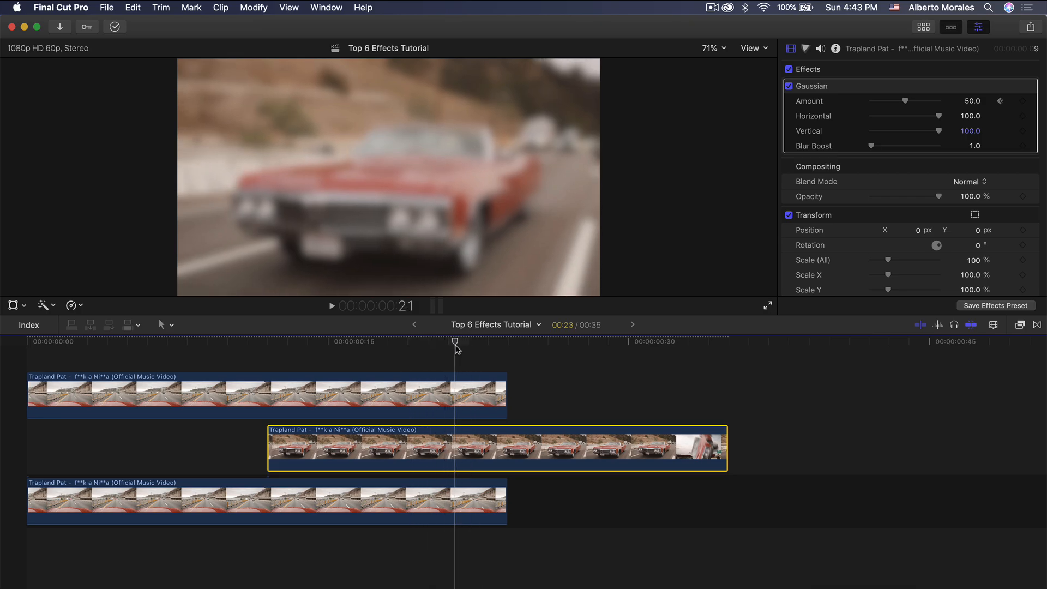
pyautogui.moveTo(905, 101); pyautogui.dragTo(765, 99)
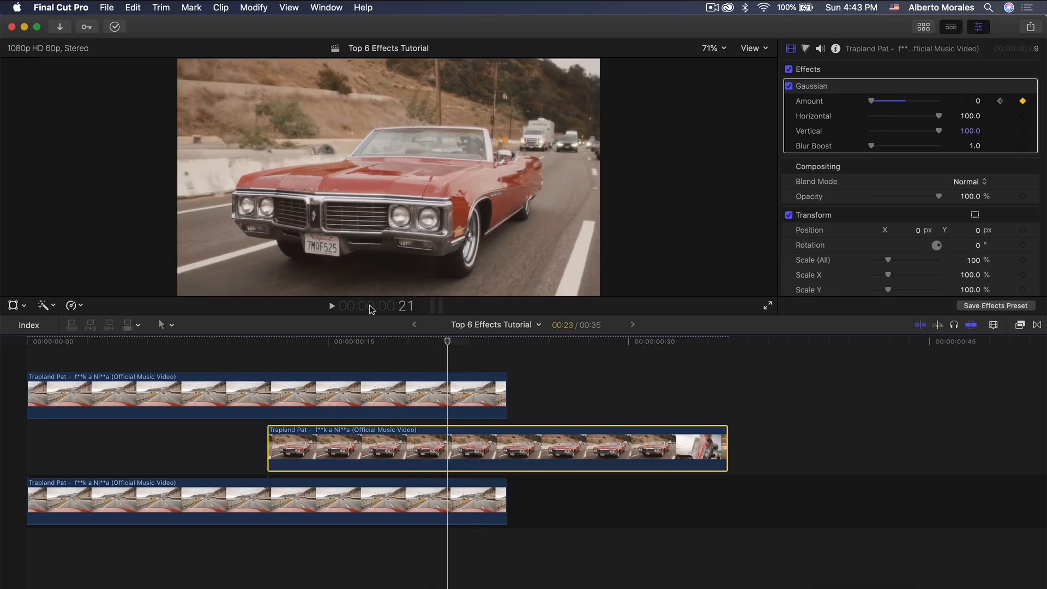
pyautogui.press('space')
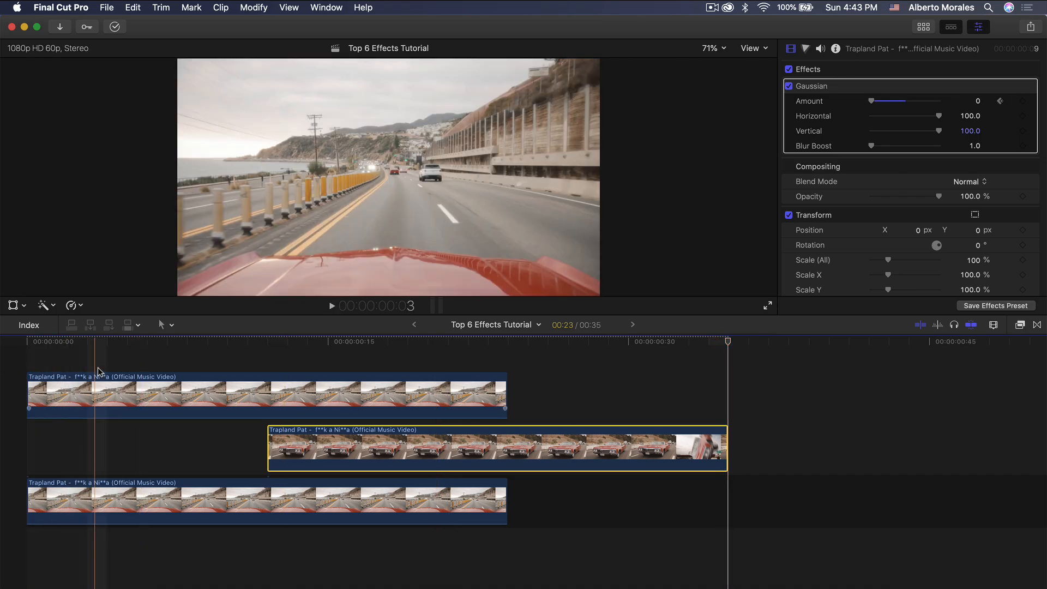
pyautogui.press('space')
pyautogui.press('space')
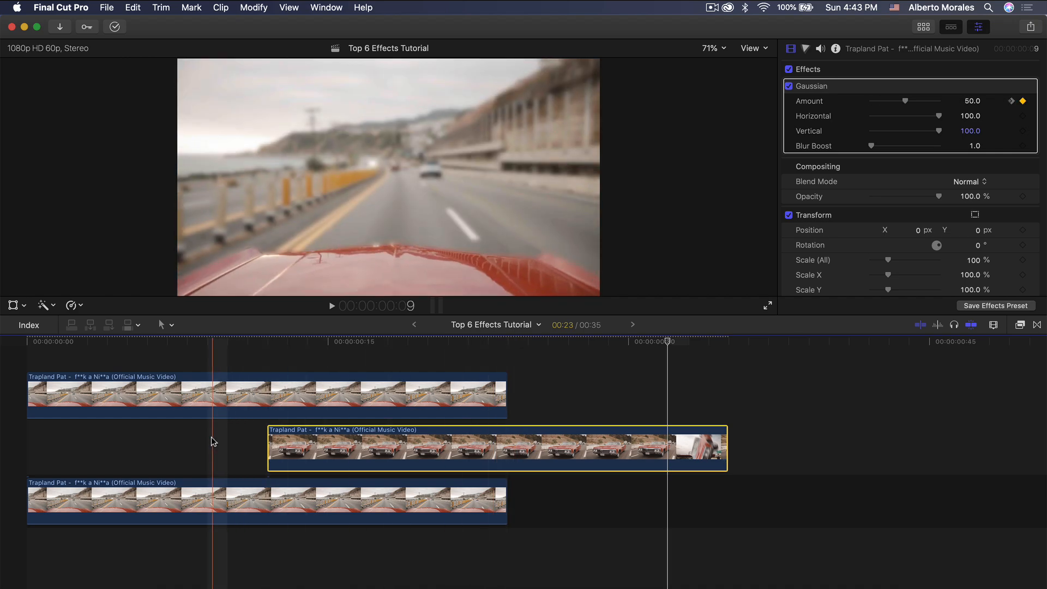
pyautogui.press('space')
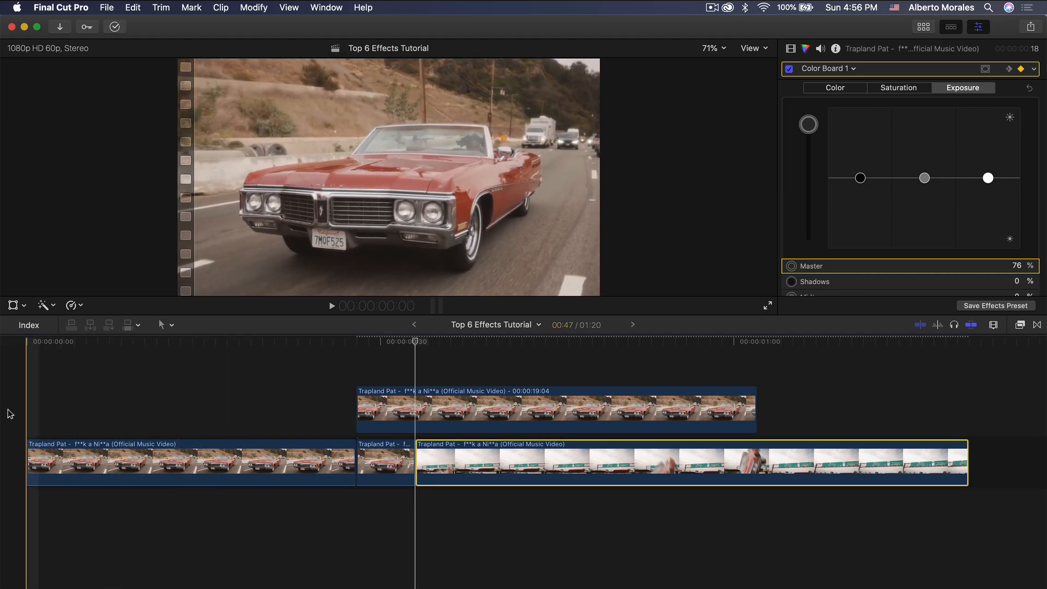
# Add a freeze frame of the red-car clip at frame 28 and lift it above the main storyline as a connected clip.
pyautogui.press('space')
pyautogui.click(116, 396)
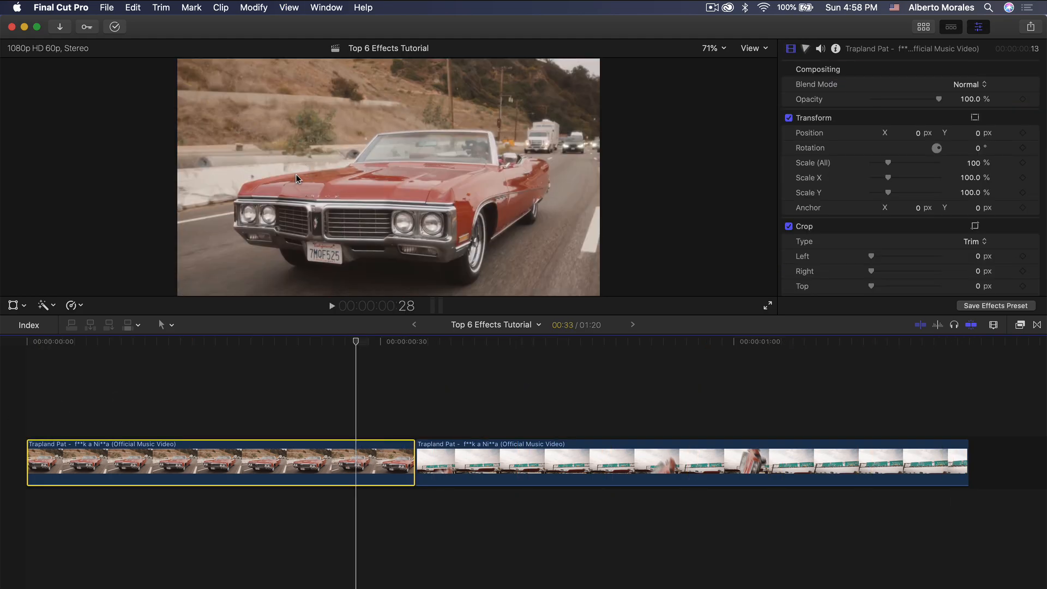
pyautogui.click(134, 6)
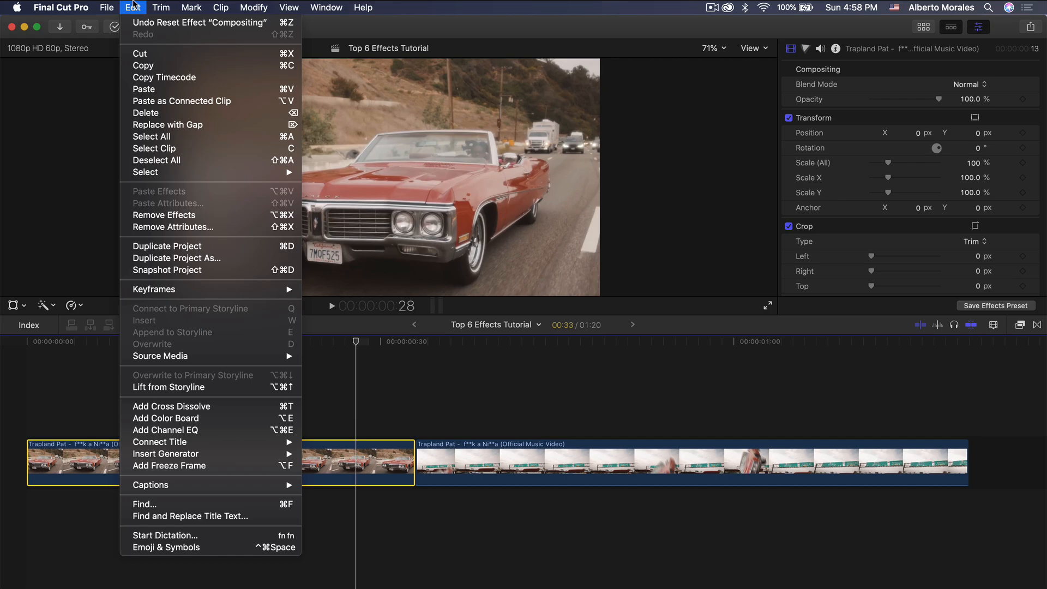
pyautogui.click(170, 466)
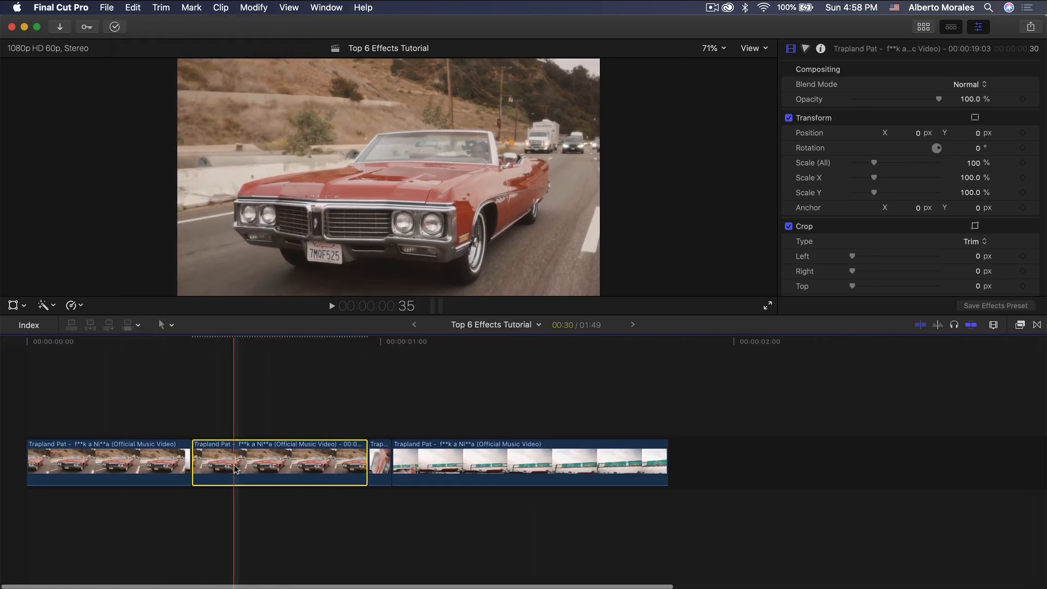
pyautogui.moveTo(235, 469); pyautogui.dragTo(234, 417)
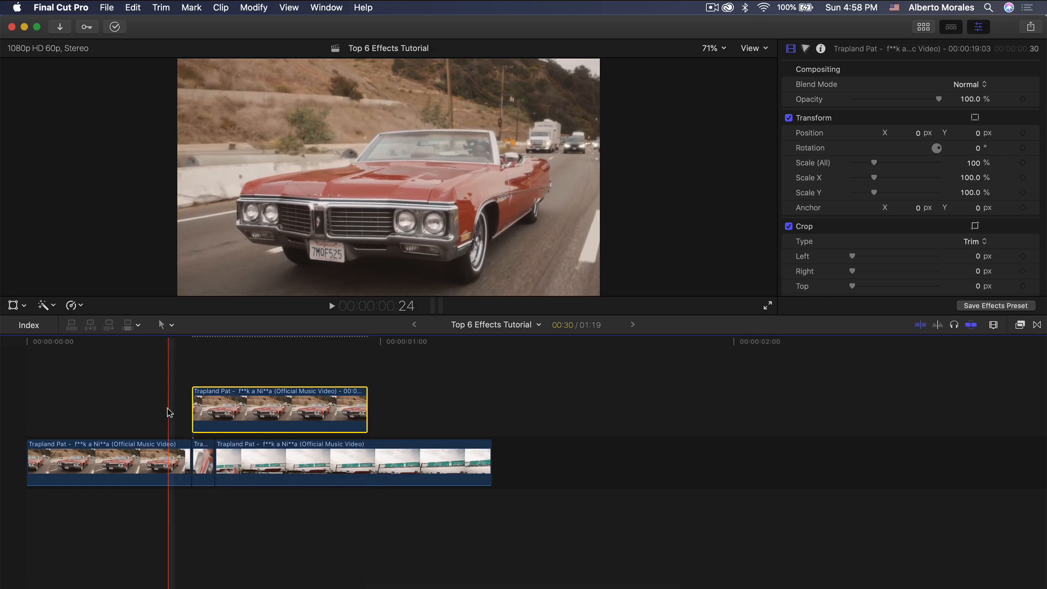
# Play through the cut under the freeze frame and extend the freeze-frame clip to 33 frames.
pyautogui.press('space')
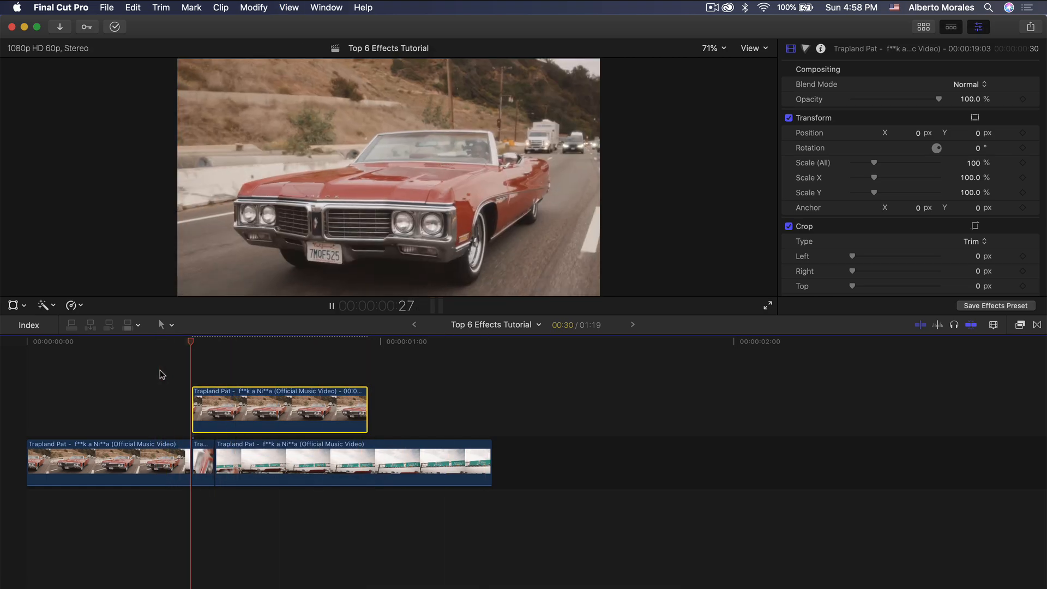
pyautogui.press('space')
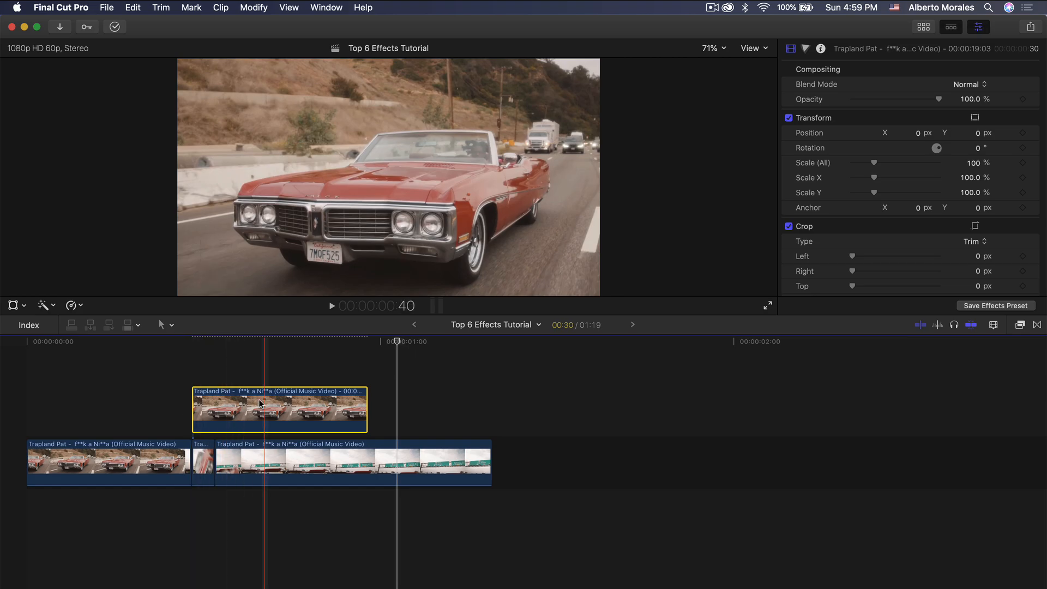
pyautogui.press('space')
pyautogui.press('space')
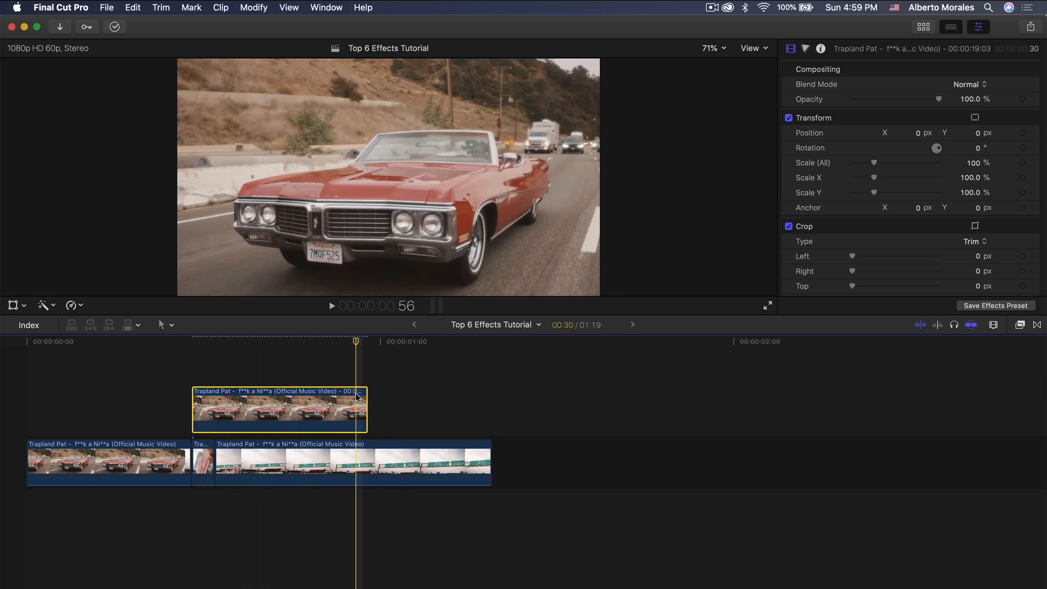
pyautogui.click(365, 394)
pyautogui.press('super+equal')
pyautogui.hscroll(-2, 338, 404)
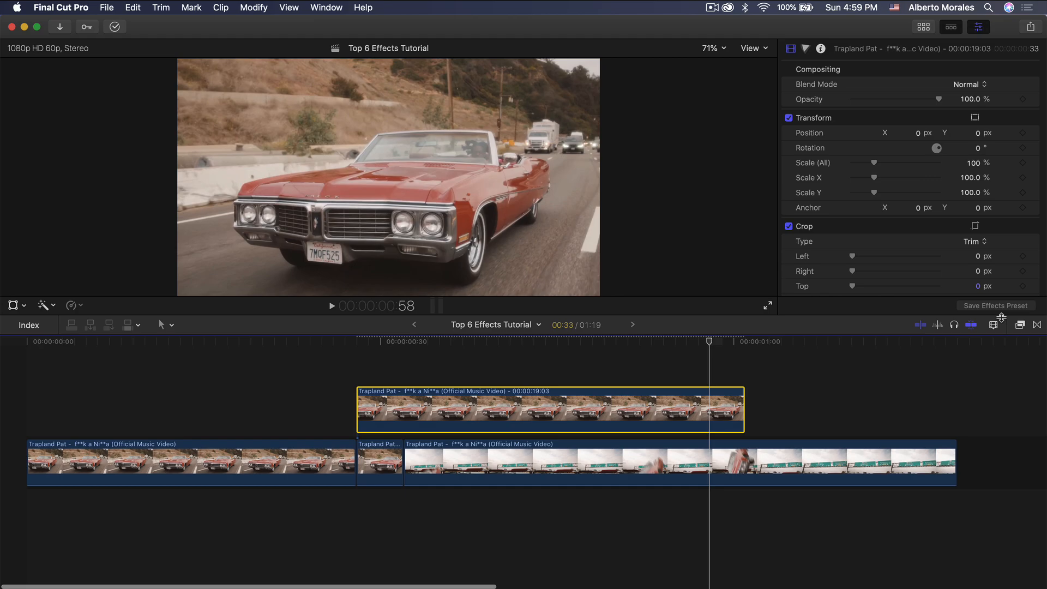
# Apply the Draw Mask effect to the freeze-frame clip.
pyautogui.click(1020, 325)
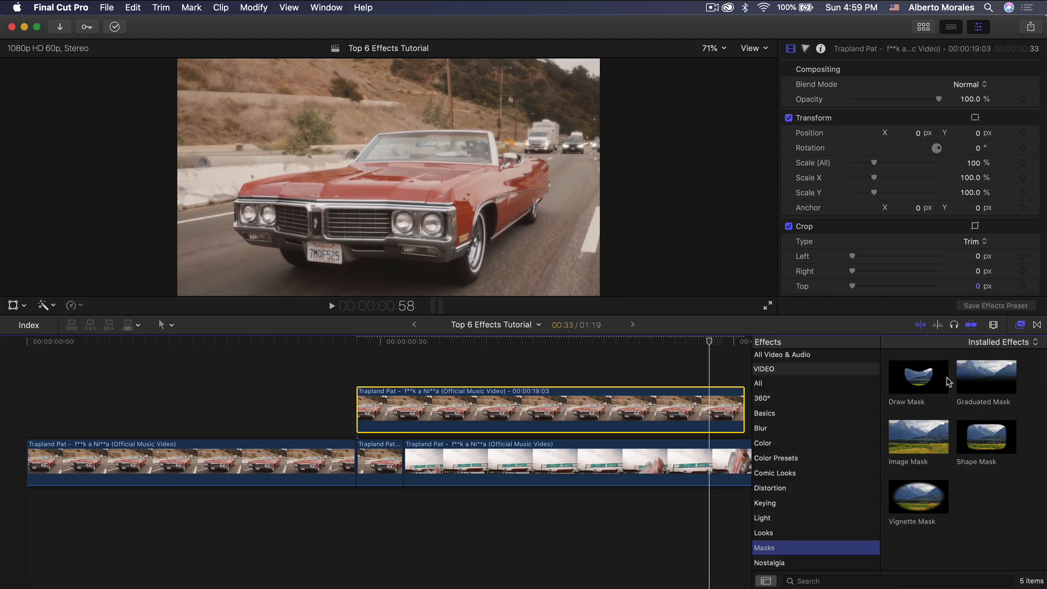
pyautogui.moveTo(918, 381); pyautogui.dragTo(497, 405)
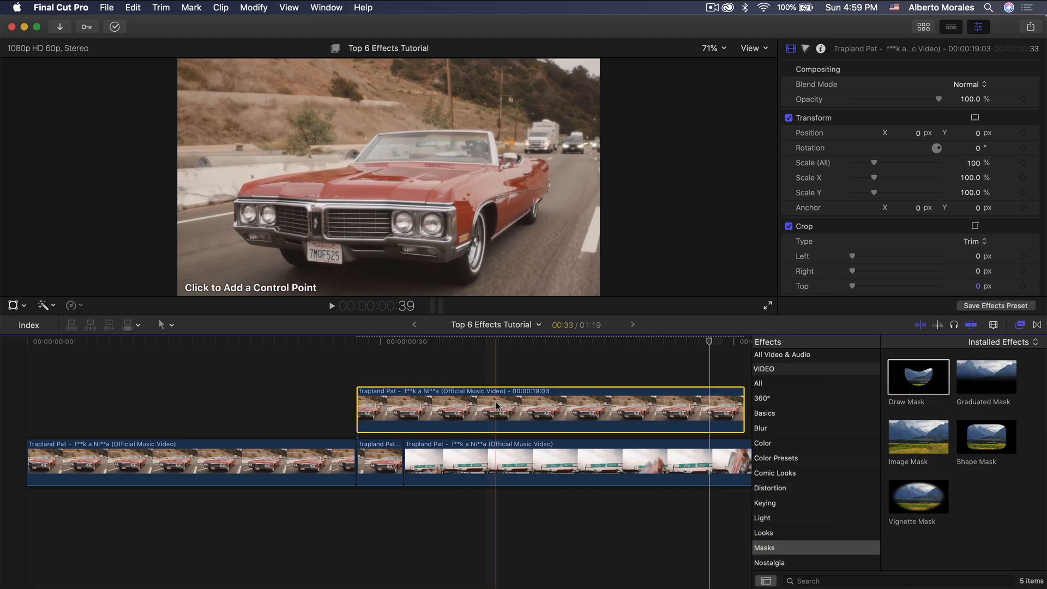
pyautogui.press('super+5')
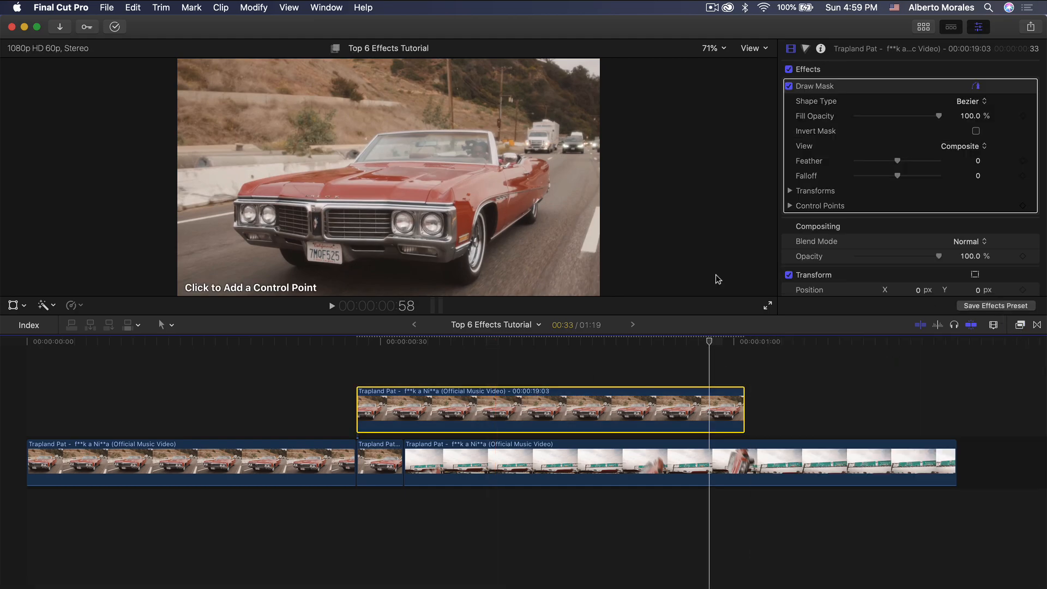
# Outline the red car with a closed mask in the freeze frame and set the mask's Feather to 8.0.
pyautogui.click(446, 284)
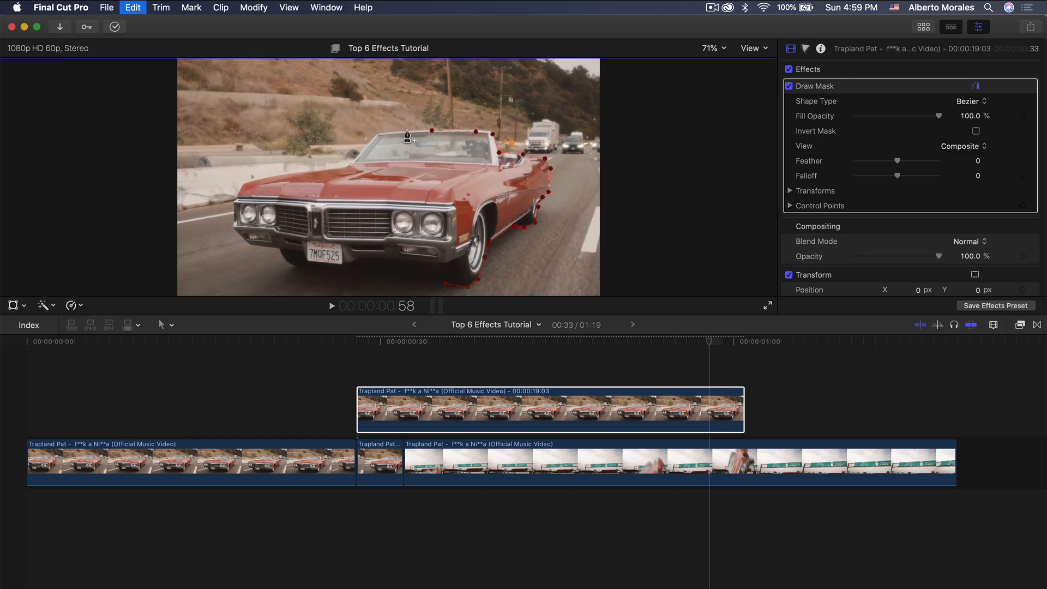
pyautogui.click(443, 284)
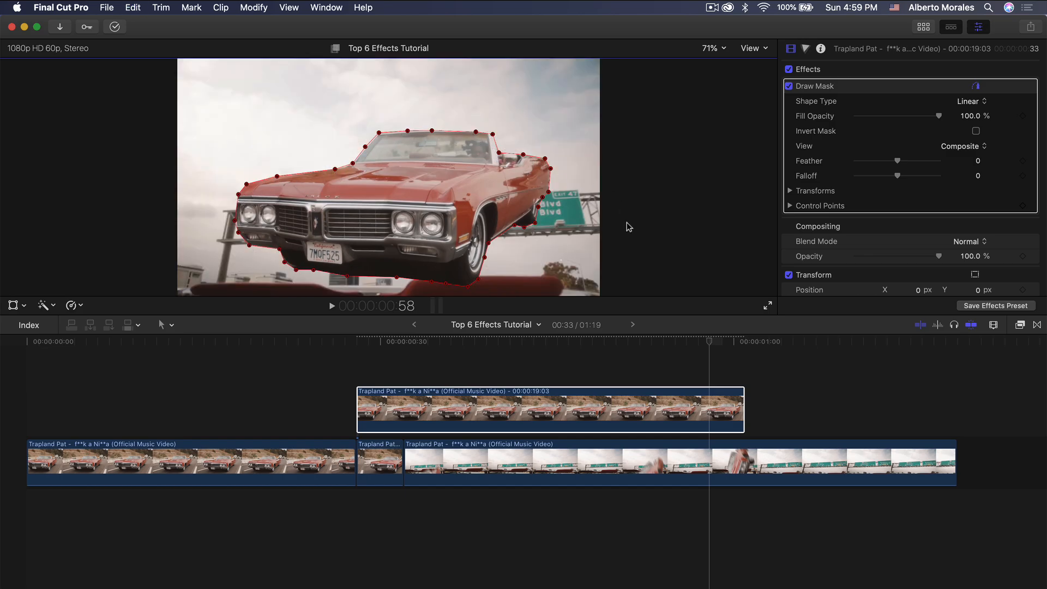
pyautogui.click(858, 229)
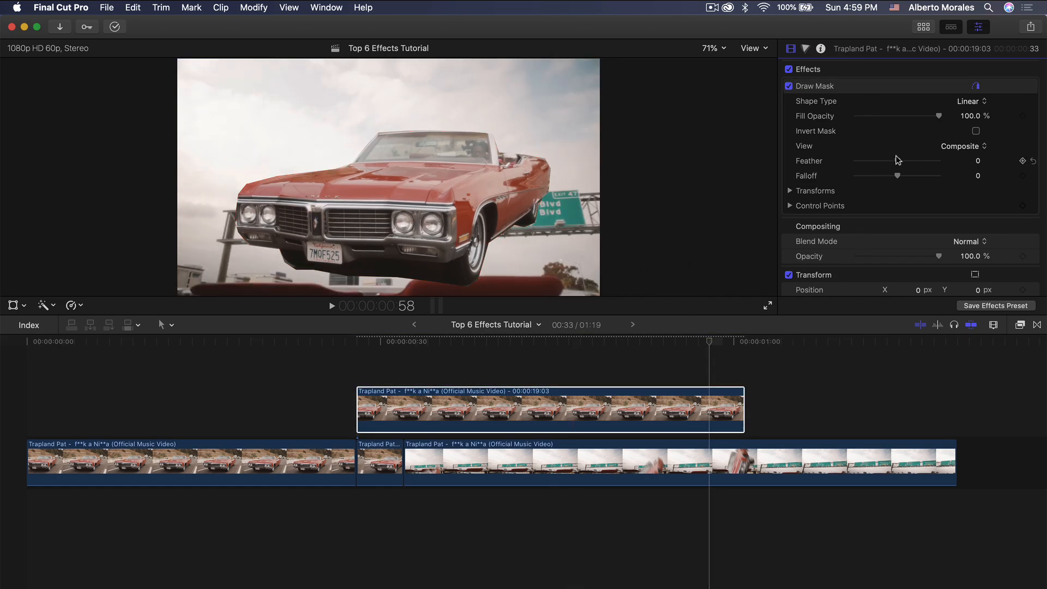
pyautogui.moveTo(897, 161); pyautogui.dragTo(910, 159)
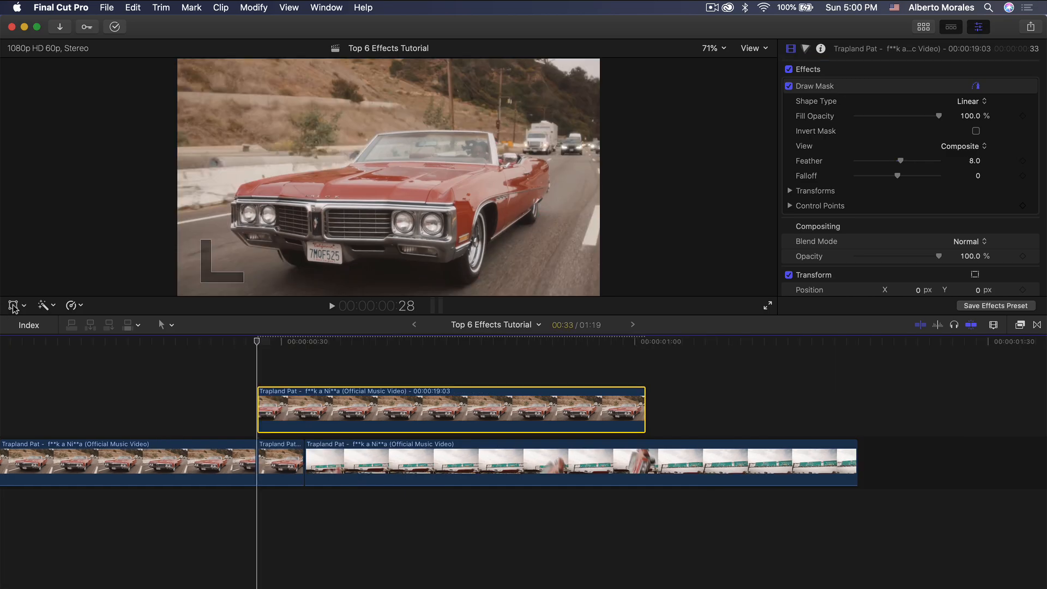
# Add a starting Transform keyframe to the freeze-frame clip at frame 28.
pyautogui.click(13, 306)
pyautogui.click(24, 306)
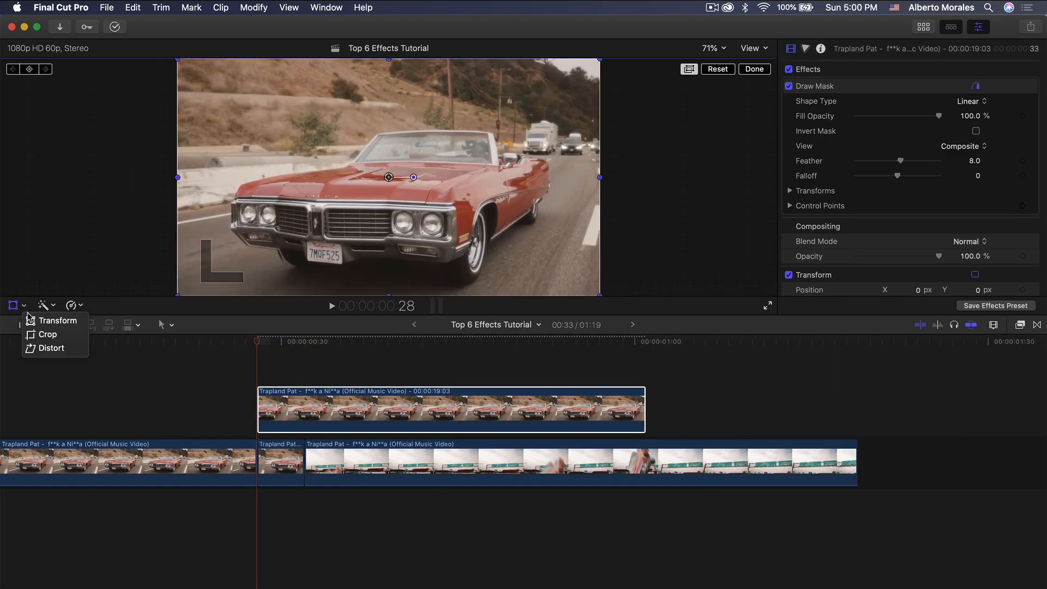
pyautogui.click(33, 323)
pyautogui.click(29, 70)
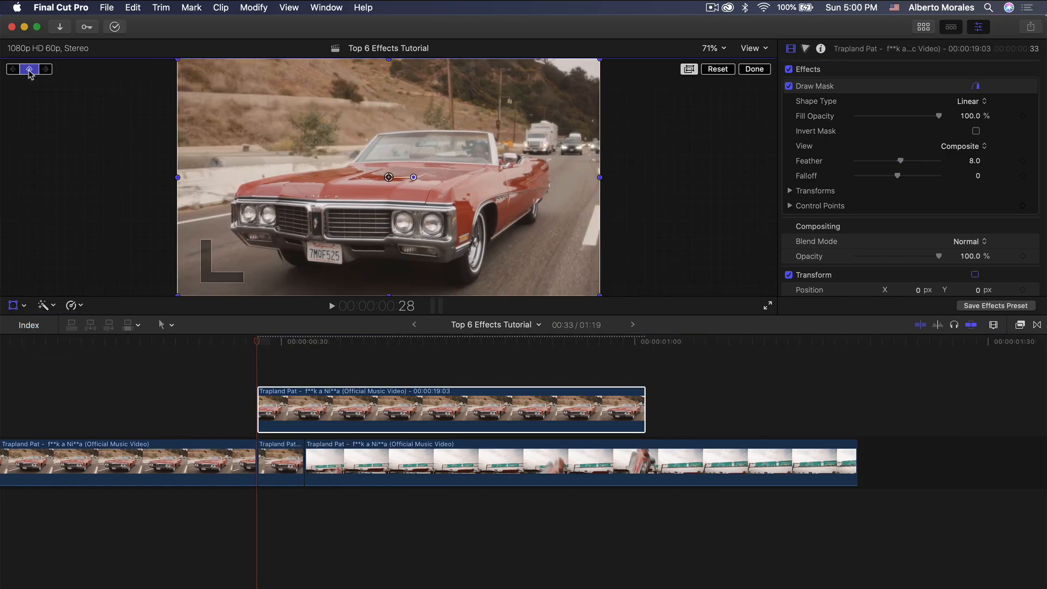
# Keyframe the cut-out car to flip upside down around frame 42 and drop below the frame near the clip's end, and preview the motion.
pyautogui.hscroll(2, 235, 363)
pyautogui.moveTo(217, 340); pyautogui.dragTo(383, 341)
pyautogui.moveTo(415, 176); pyautogui.dragTo(315, 188)
pyautogui.moveTo(374, 339); pyautogui.dragTo(596, 347)
pyautogui.moveTo(390, 157); pyautogui.dragTo(393, 318)
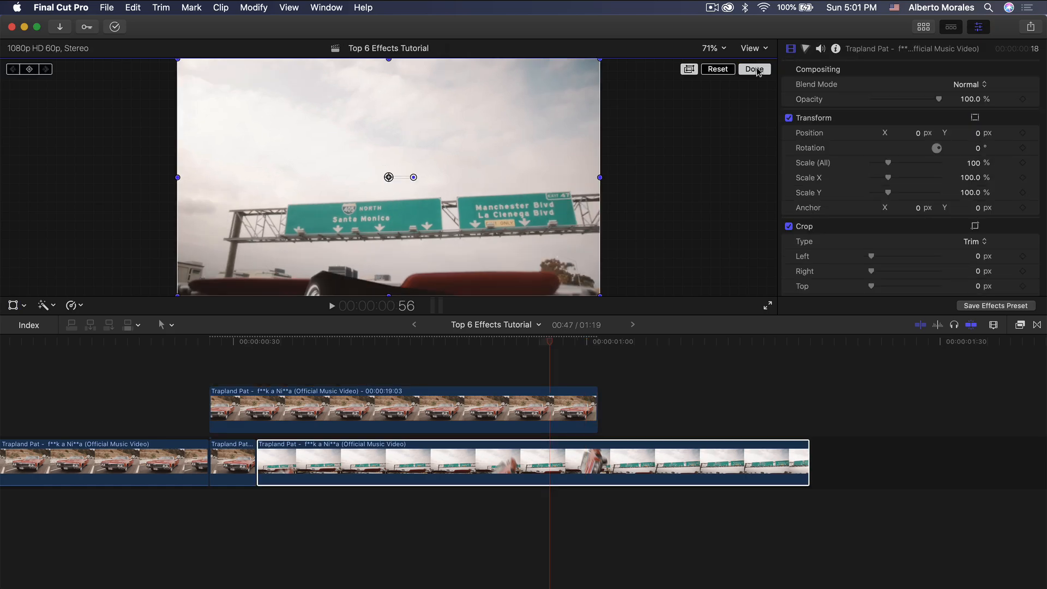
pyautogui.click(755, 70)
pyautogui.press('space')
pyautogui.press('space')
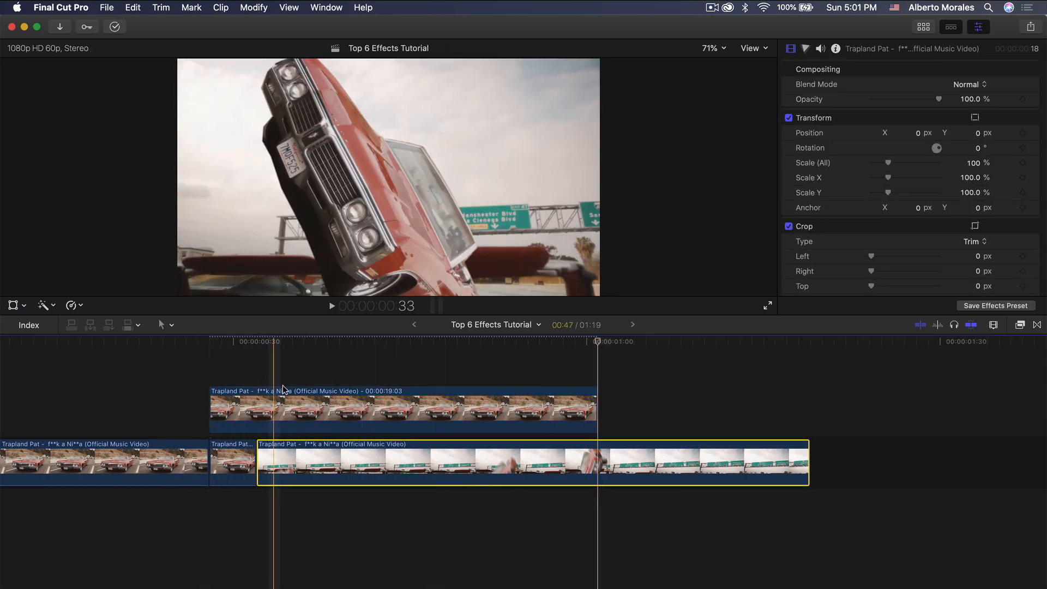
# Show the Video Animation keyframes of the freeze-frame car clip.
pyautogui.click(281, 412)
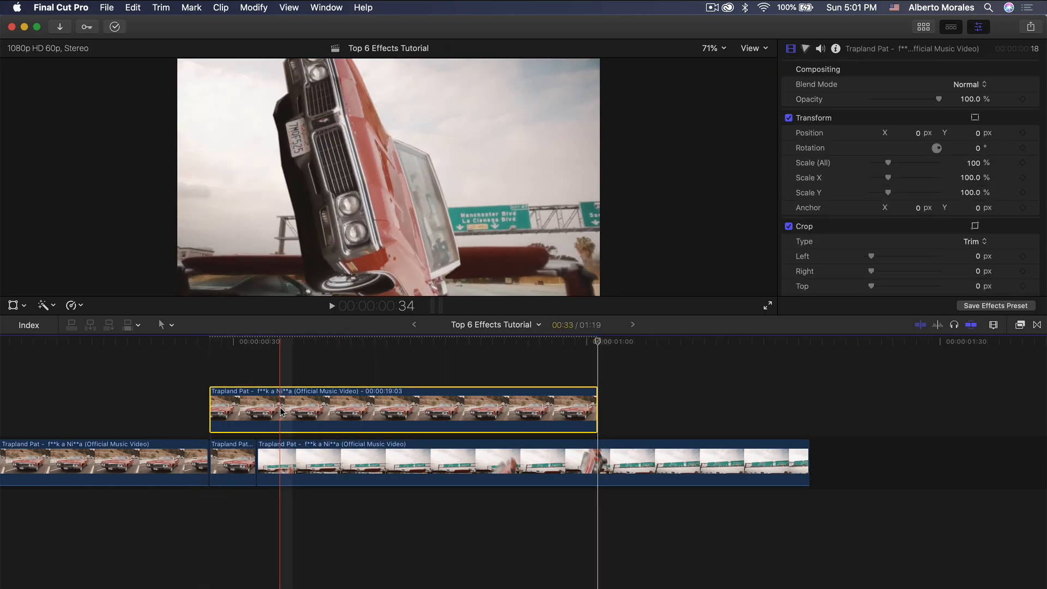
pyautogui.rightClick(326, 410)
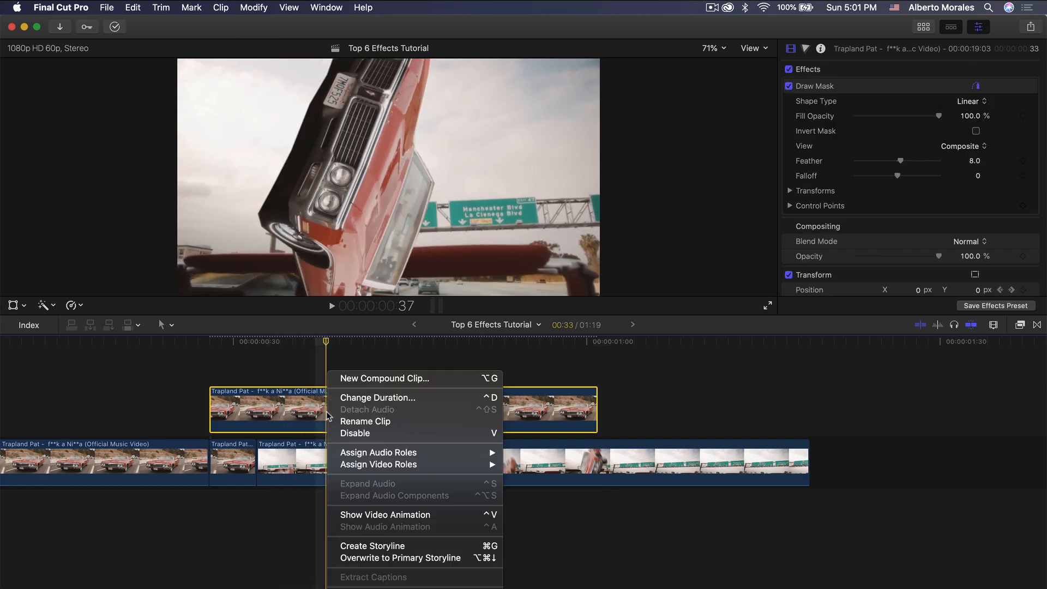
pyautogui.click(367, 514)
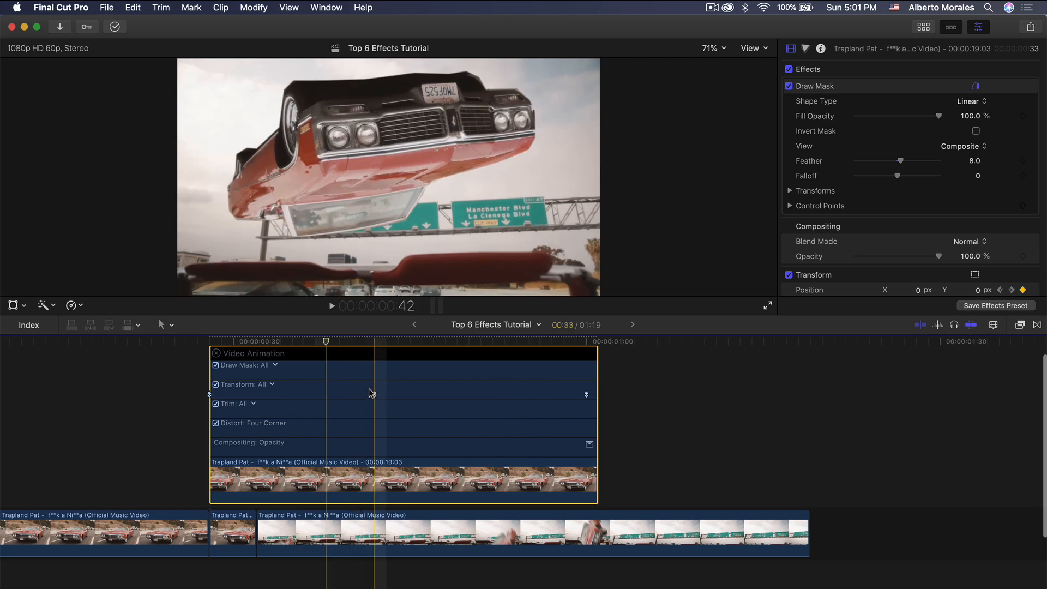
# Move the car's first Transform keyframe to about frame 32 and its flip keyframe to about frame 45, preview the motion, and close the Video Animation.
pyautogui.keyDown('alt'); pyautogui.click(374, 393); pyautogui.keyUp('alt')
pyautogui.moveTo(374, 394); pyautogui.dragTo(445, 394)
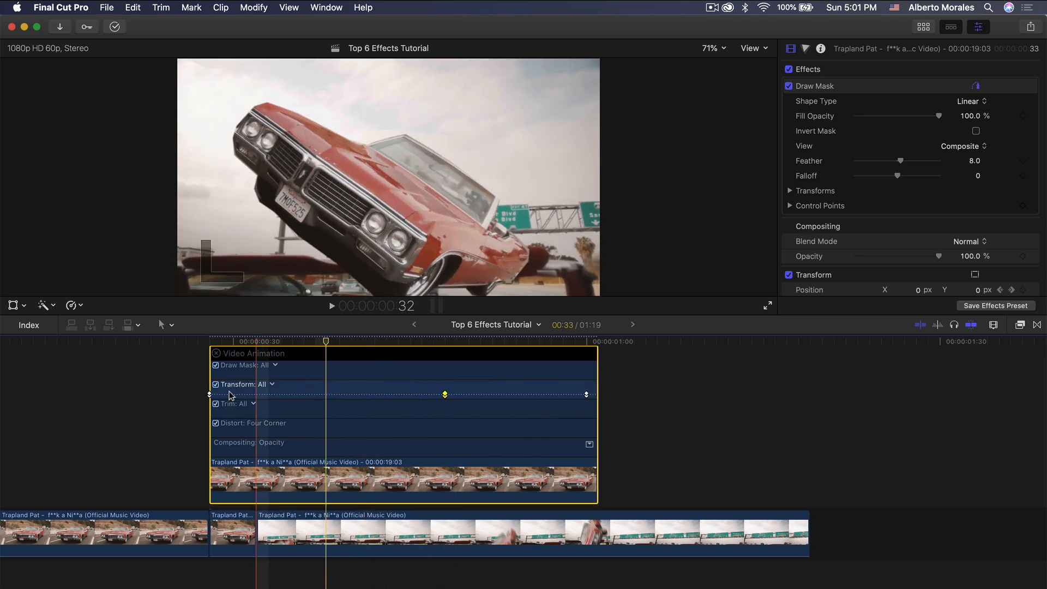
pyautogui.moveTo(210, 394); pyautogui.dragTo(256, 394)
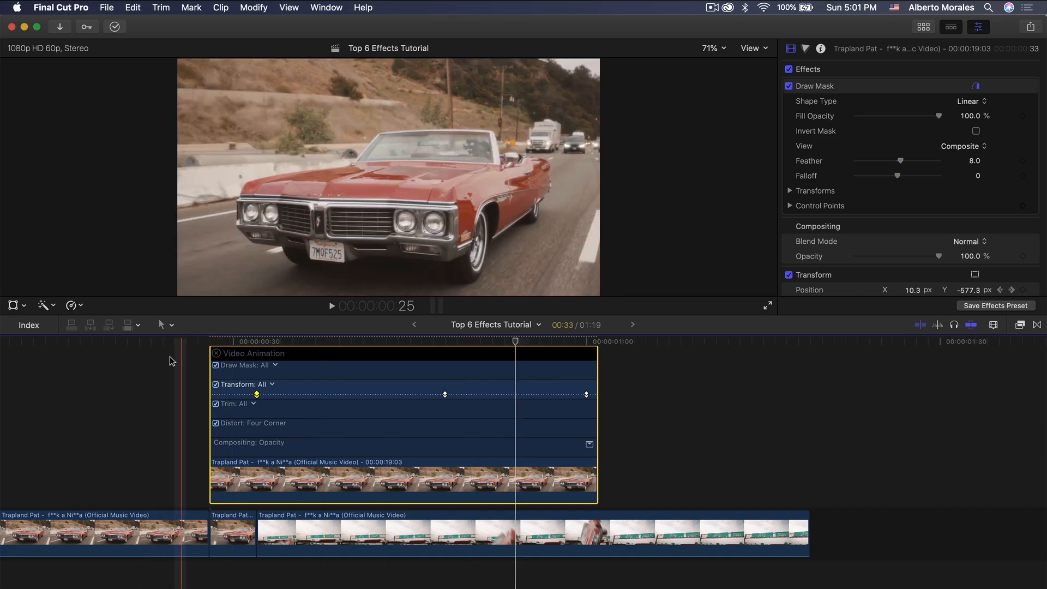
pyautogui.press('space')
pyautogui.press('space')
pyautogui.moveTo(217, 343); pyautogui.dragTo(549, 342)
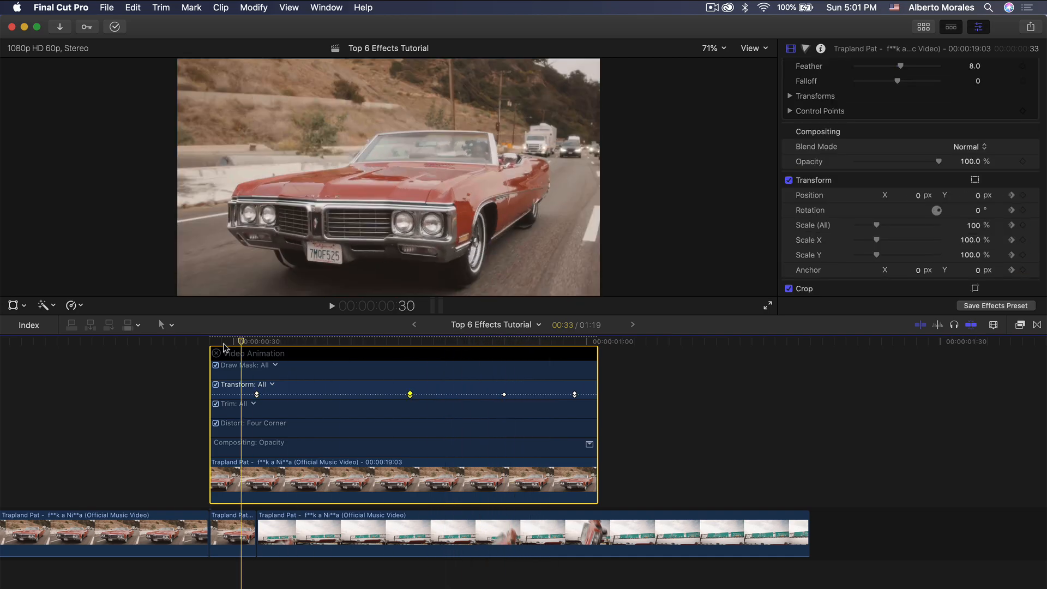
pyautogui.click(210, 349)
pyautogui.click(217, 354)
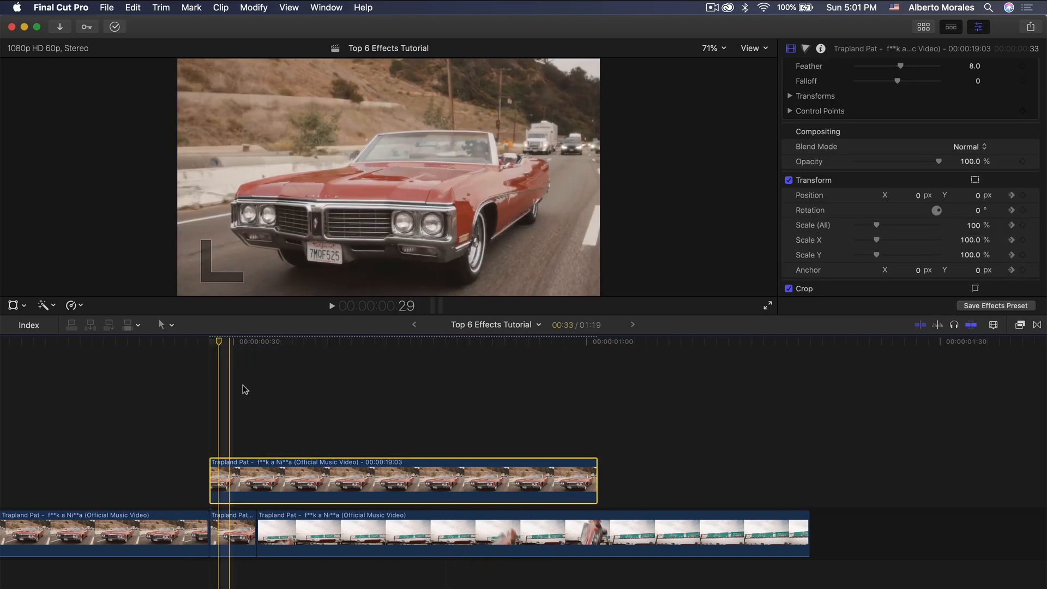
# Apply the Directional blur effect to the freeze-frame car clip.
pyautogui.click(1022, 325)
pyautogui.click(780, 437)
pyautogui.click(780, 434)
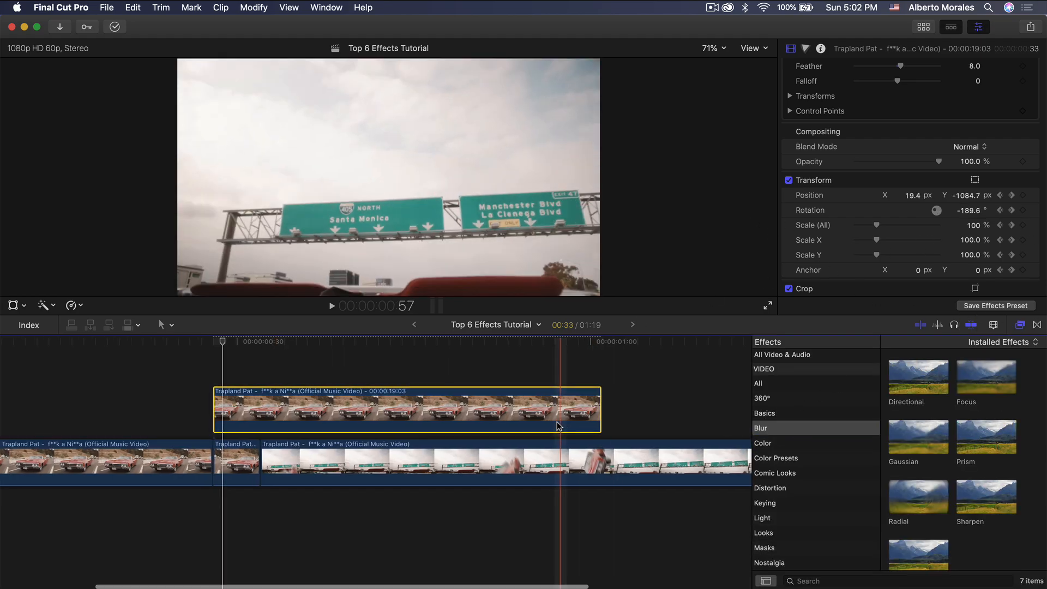
pyautogui.hscroll(1, 557, 427)
pyautogui.moveTo(915, 388); pyautogui.dragTo(464, 415)
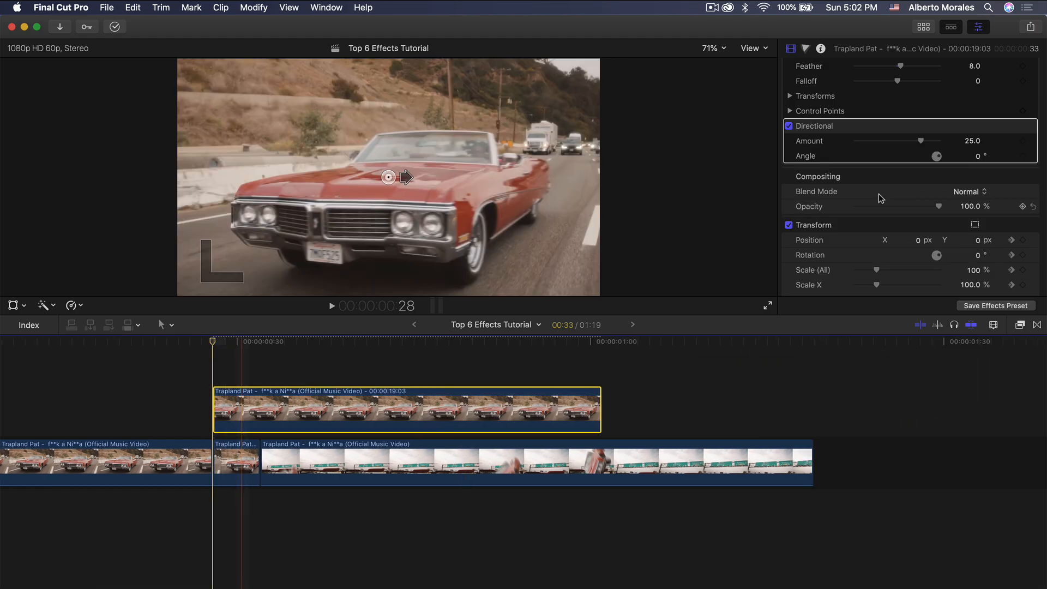
# Point the directional blur upward at about 90.5° and keyframe its Amount at 0 on frame 28.
pyautogui.scroll(3, 922, 183)
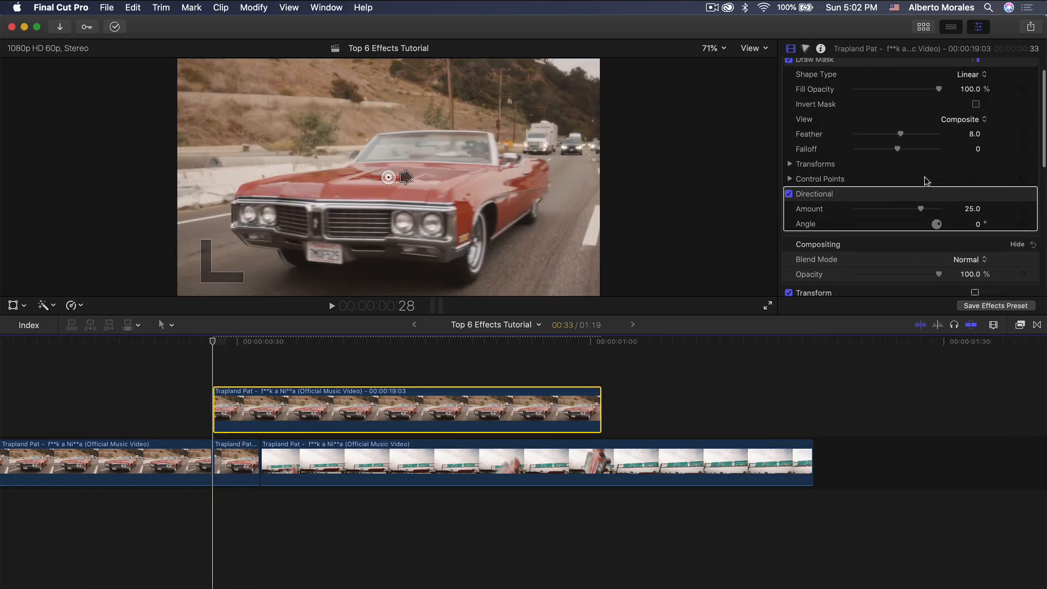
pyautogui.scroll(-1, 928, 185)
pyautogui.moveTo(407, 177); pyautogui.dragTo(389, 154)
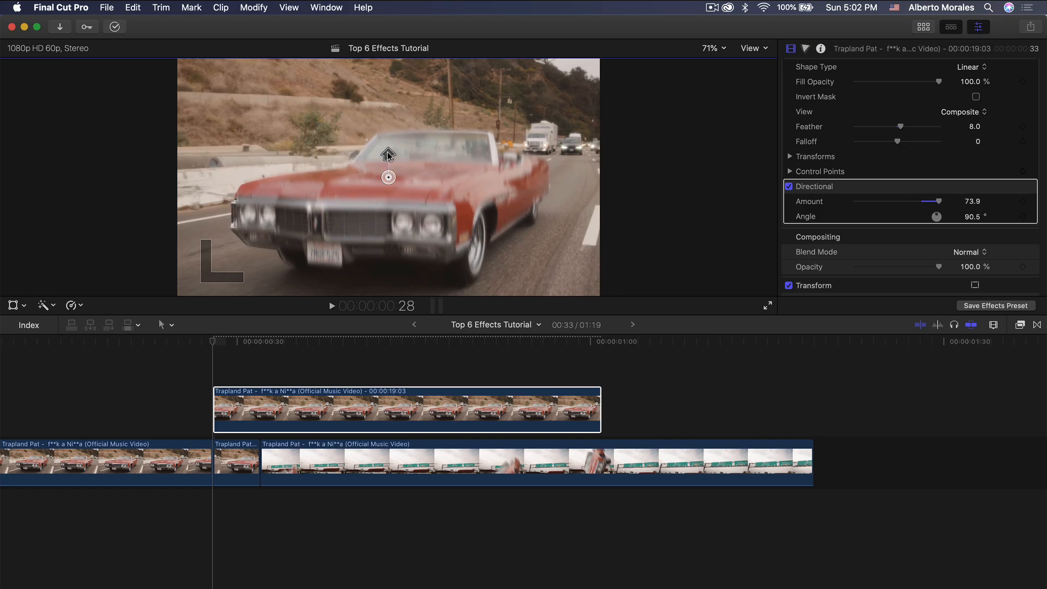
pyautogui.moveTo(938, 202); pyautogui.dragTo(761, 205)
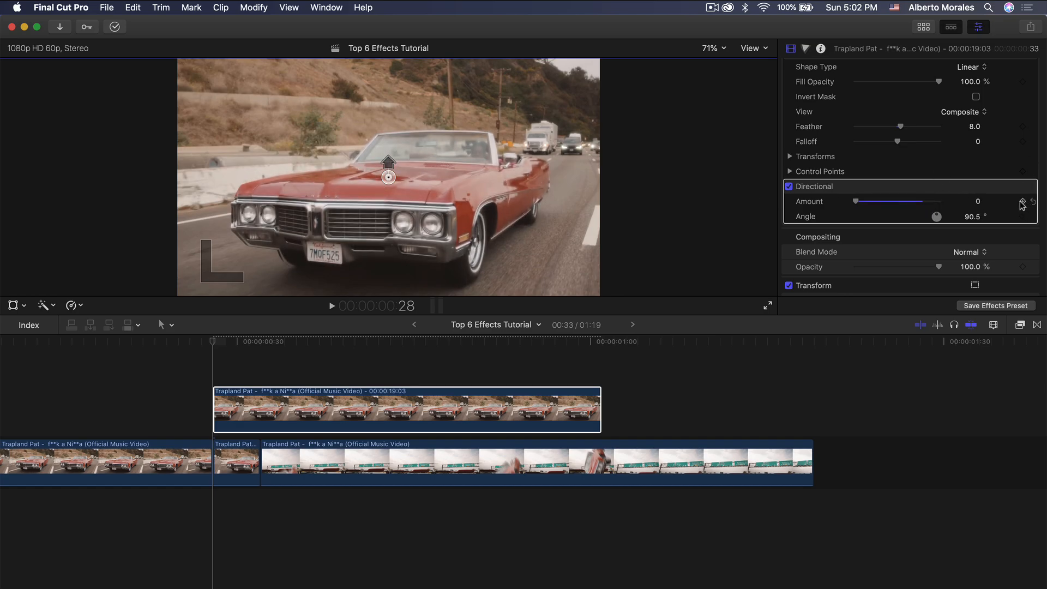
# At frame 32, keyframe the directional blur's Amount at about 81.2 and its Angle at about 92.2°.
pyautogui.moveTo(232, 343); pyautogui.dragTo(266, 343)
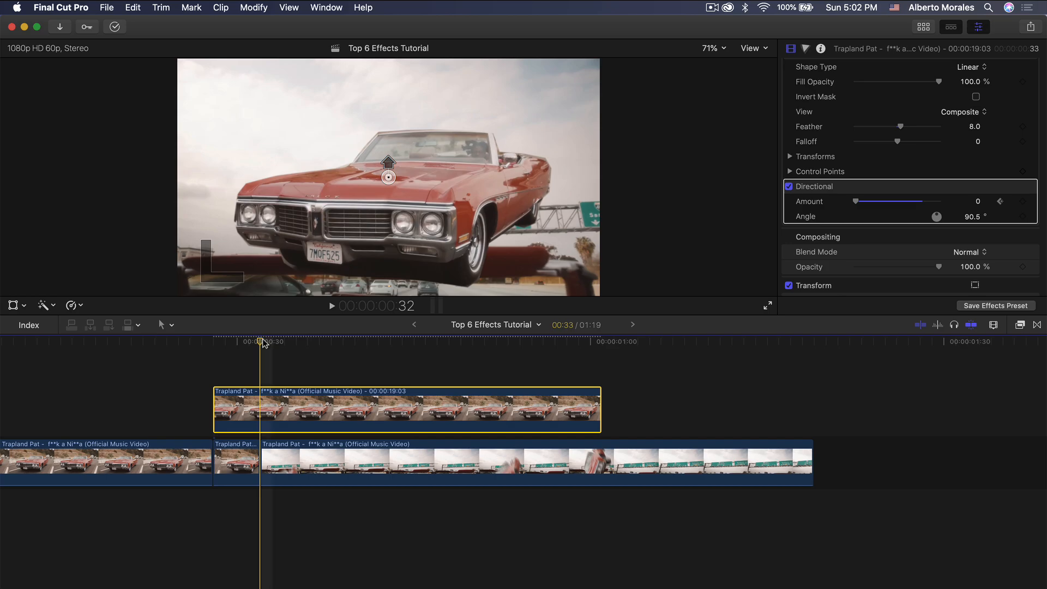
pyautogui.press('Left')
pyautogui.press('Right')
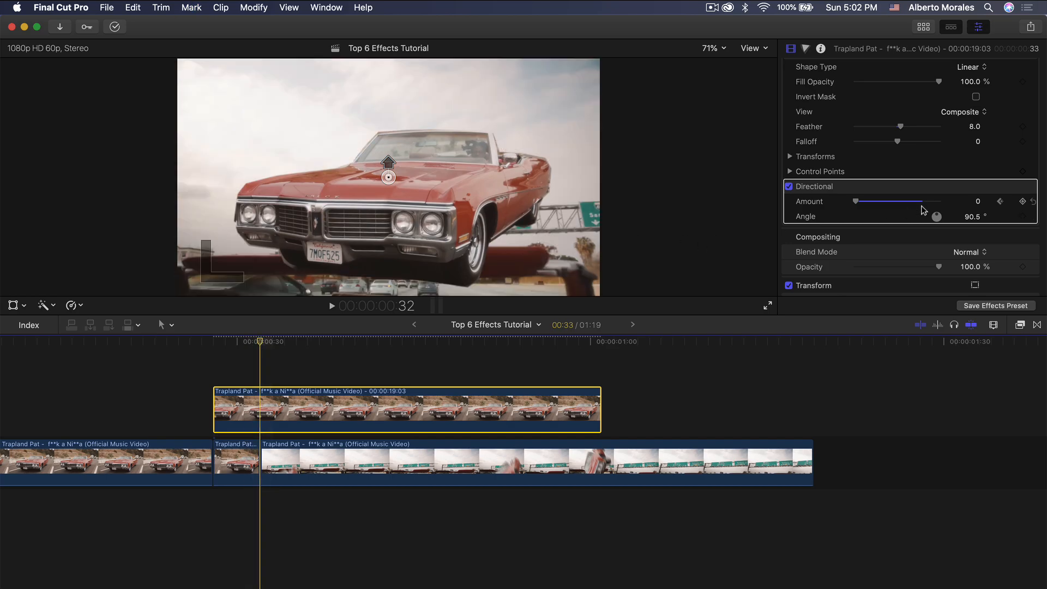
pyautogui.click(922, 203)
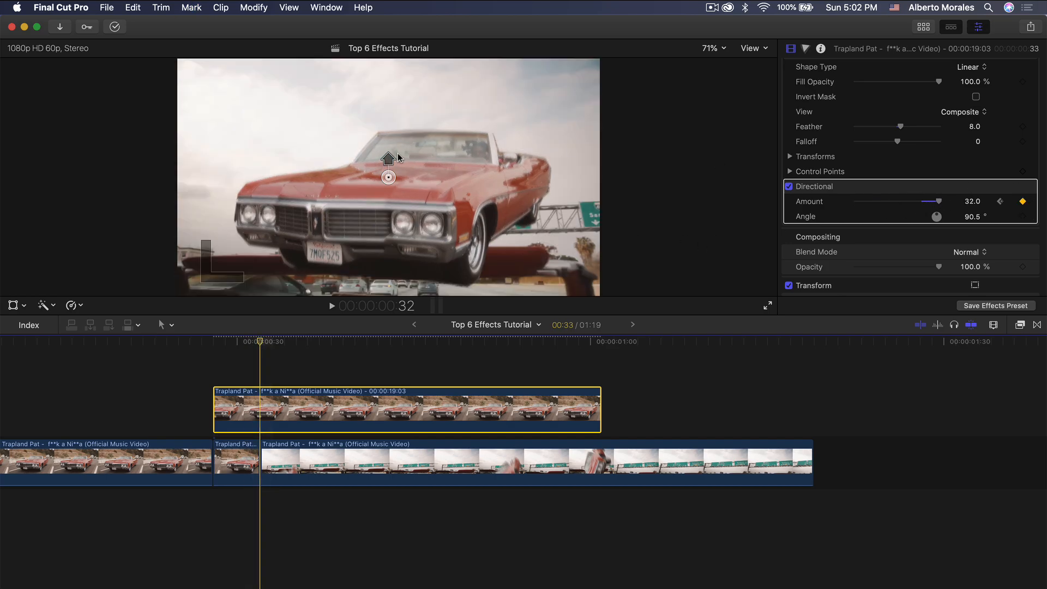
pyautogui.moveTo(389, 158); pyautogui.dragTo(389, 153)
pyautogui.moveTo(327, 342); pyautogui.dragTo(264, 345)
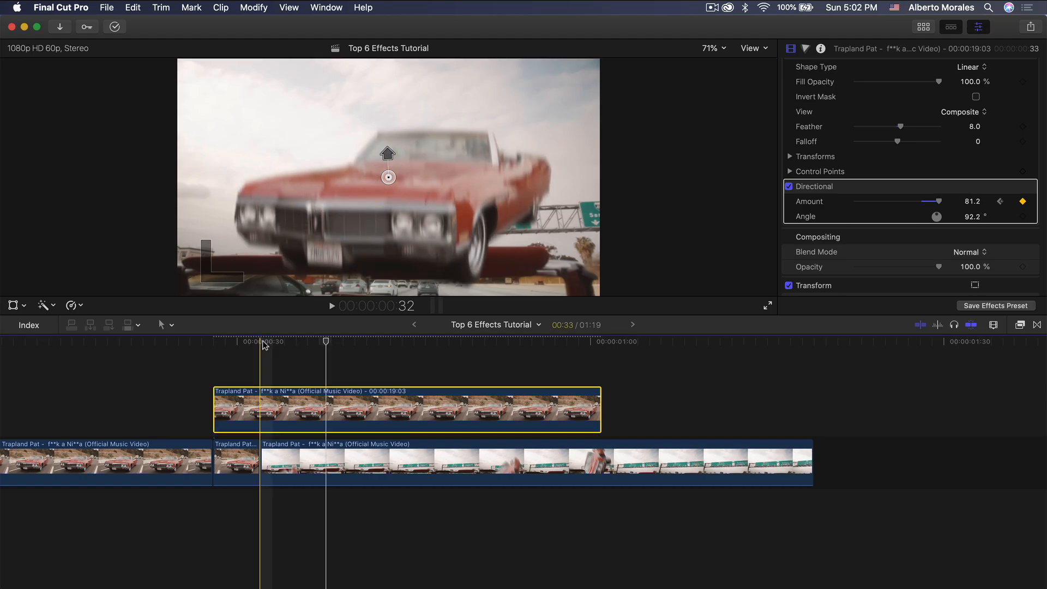
pyautogui.click(1024, 218)
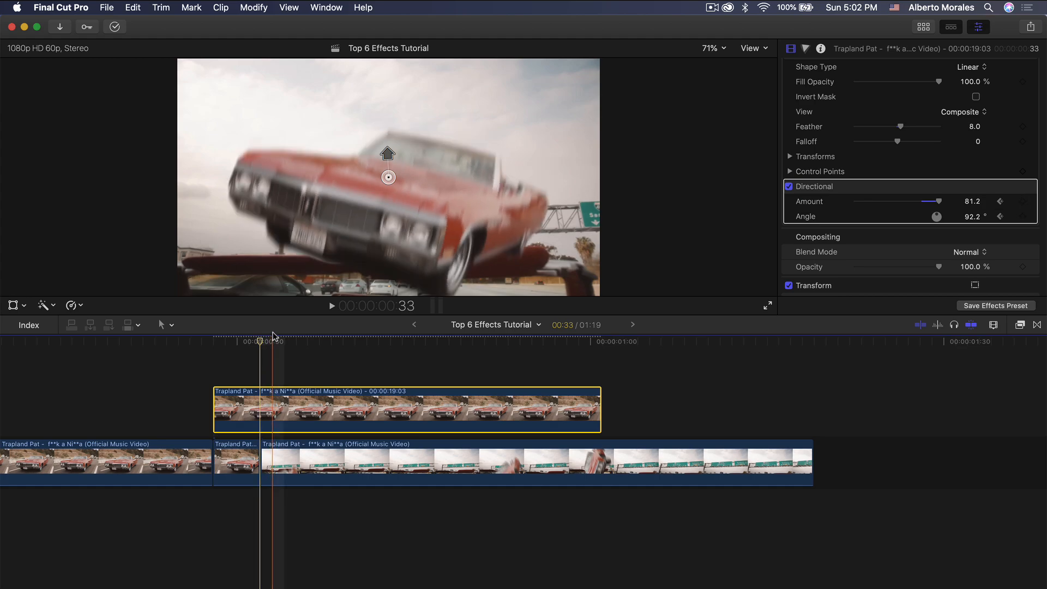
# Set the directional blur to Amount 63.9 and Angle 8.0° at frame 38, and point it downward around frame 45.
pyautogui.moveTo(277, 340); pyautogui.dragTo(340, 339)
pyautogui.click(400, 158)
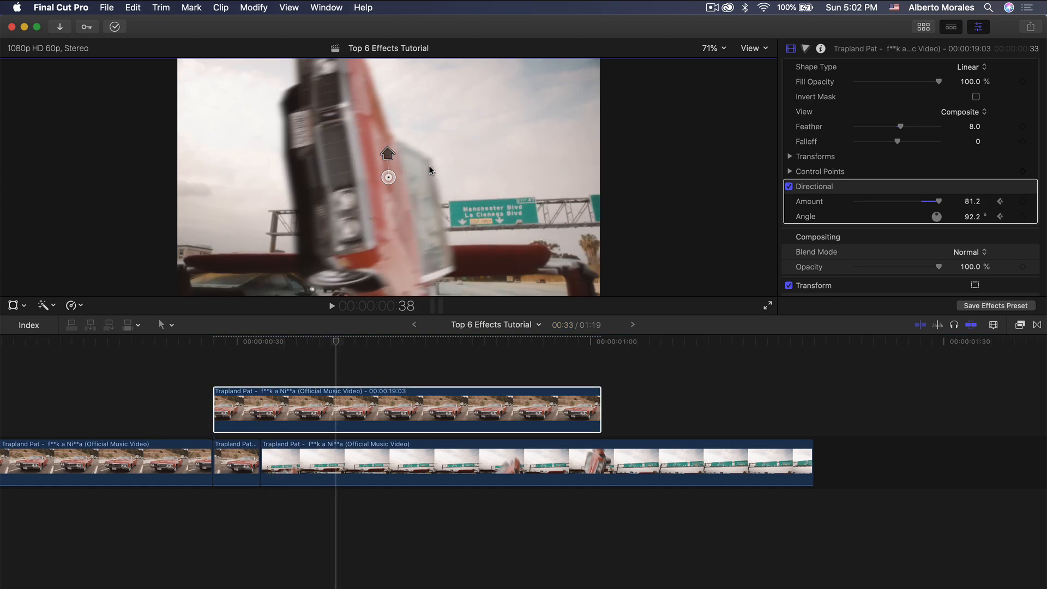
pyautogui.moveTo(388, 153); pyautogui.dragTo(410, 175)
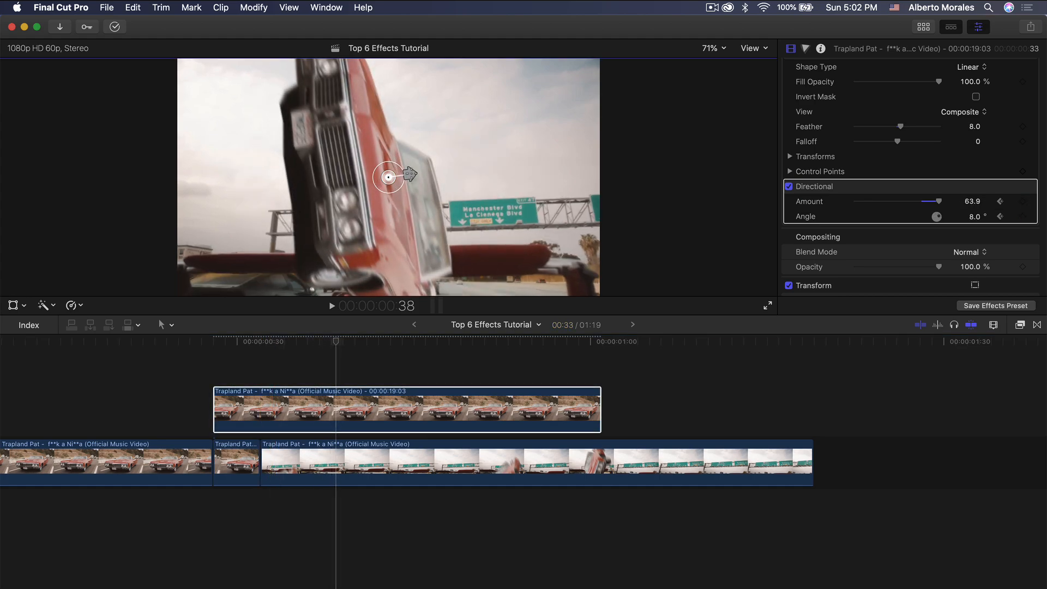
pyautogui.moveTo(398, 341); pyautogui.dragTo(412, 341)
pyautogui.moveTo(412, 175); pyautogui.dragTo(393, 220)
pyautogui.click(446, 341)
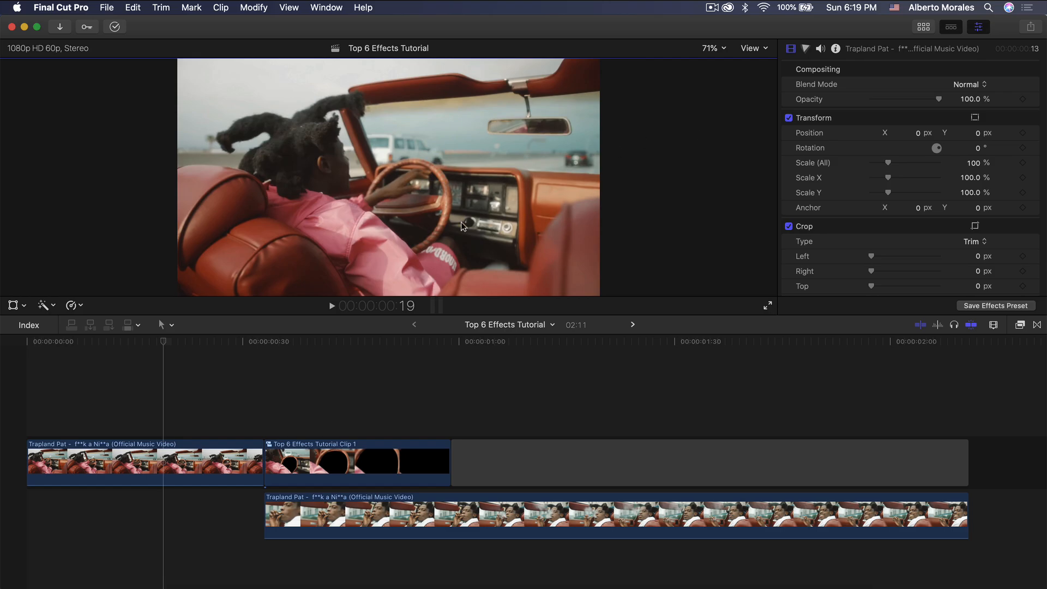
# Examine the finished steering-wheel transition, and play the original clips it is built from.
pyautogui.click(183, 358)
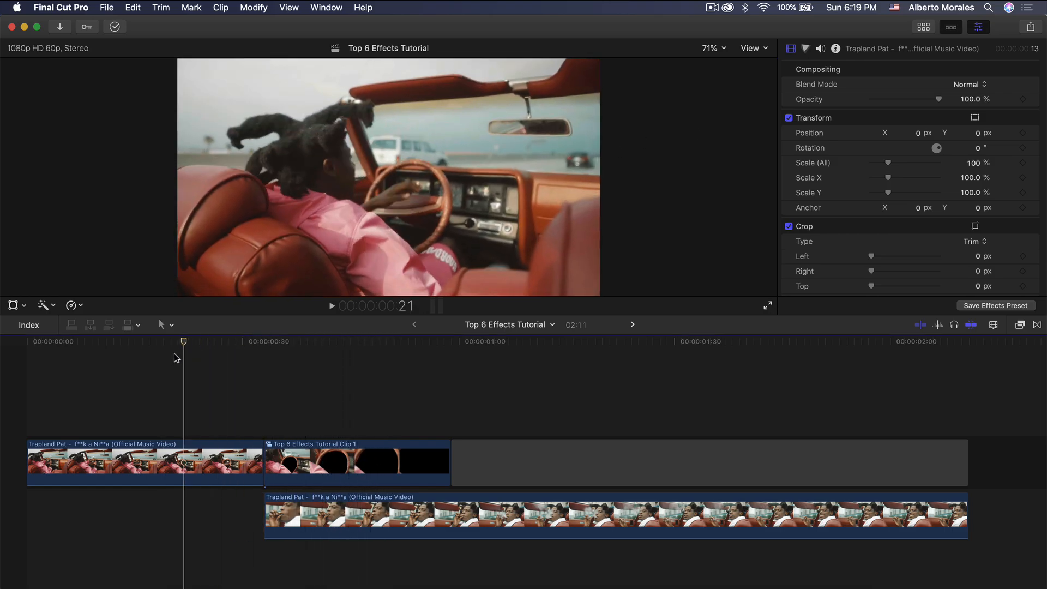
pyautogui.moveTo(175, 358); pyautogui.dragTo(269, 349)
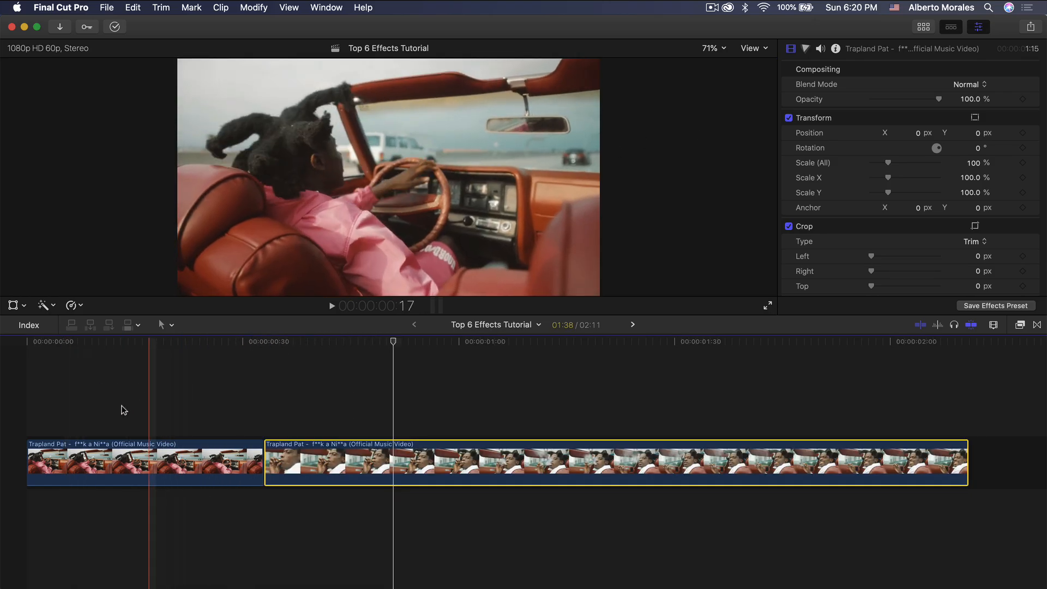
pyautogui.click(29, 456)
pyautogui.press('space')
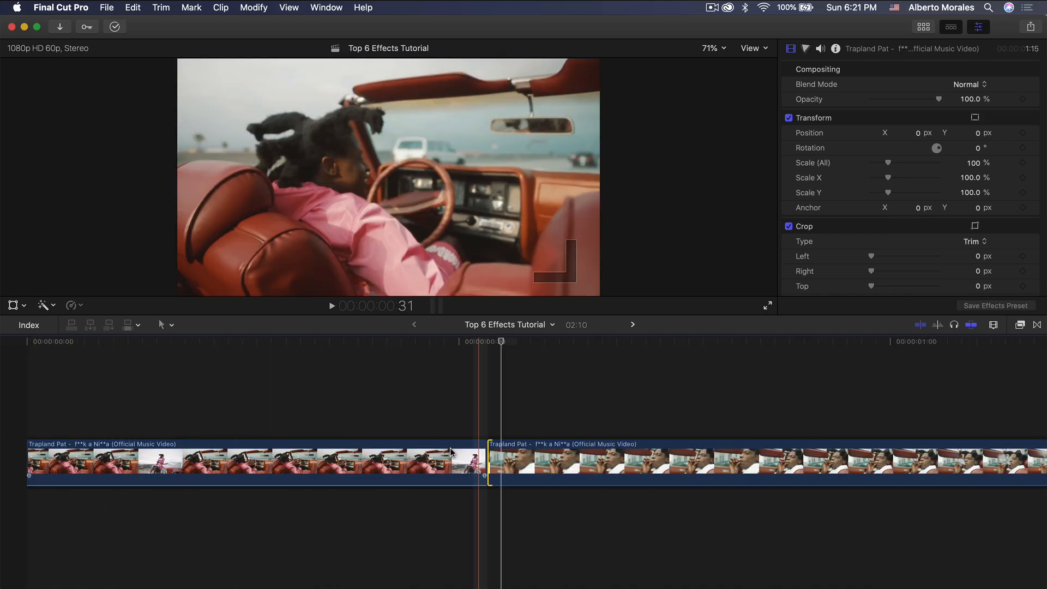
# Add a freeze frame on the last frame of the first driving clip and shorten it to 46 frames.
pyautogui.click(472, 453)
pyautogui.press('Down')
pyautogui.press('Left')
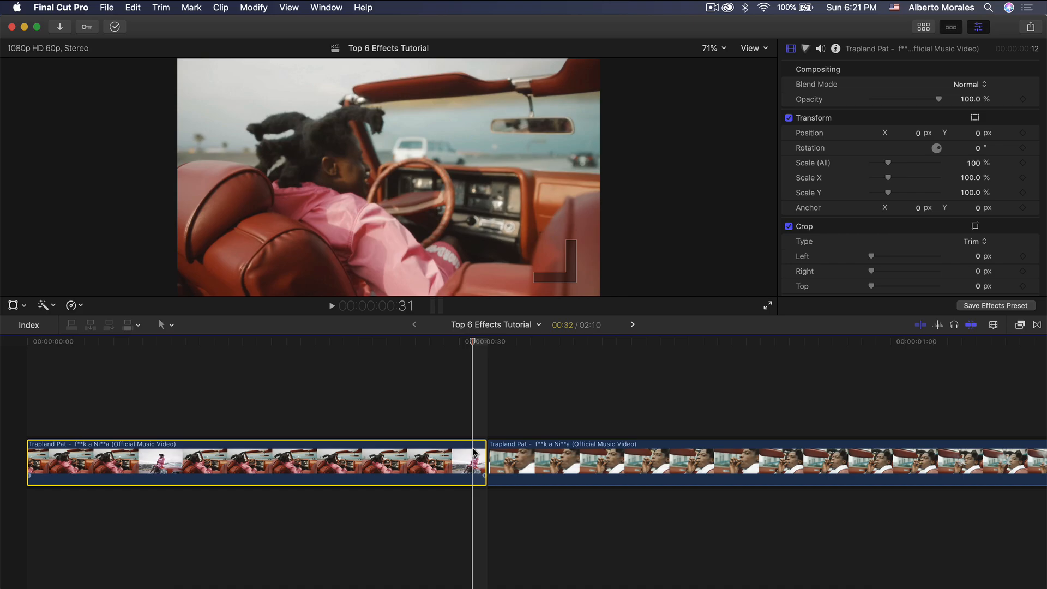
pyautogui.click(134, 7)
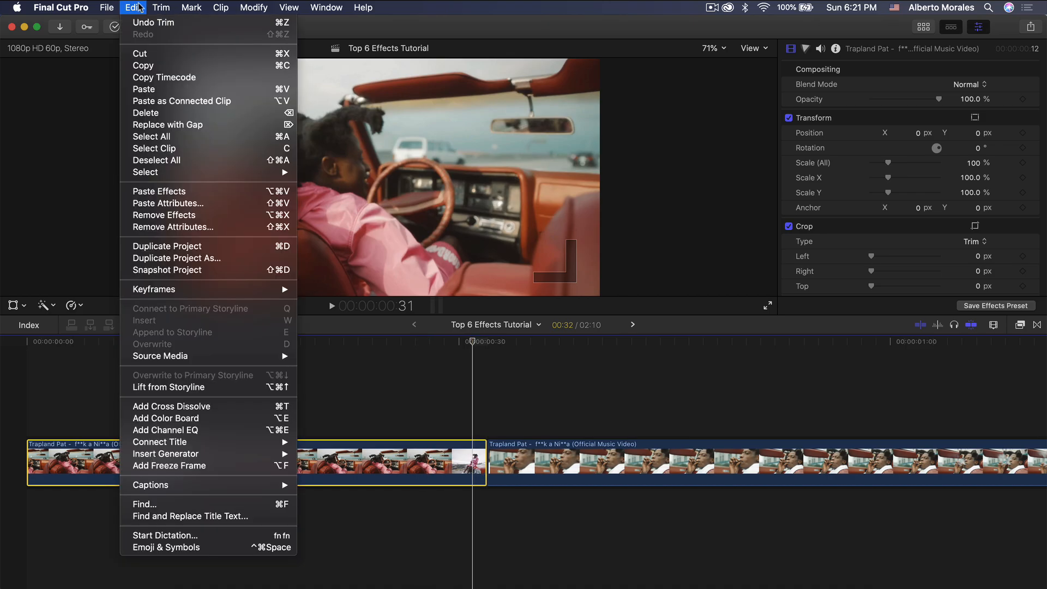
pyautogui.click(169, 466)
pyautogui.hotkey('shift', 'z')
pyautogui.press('space')
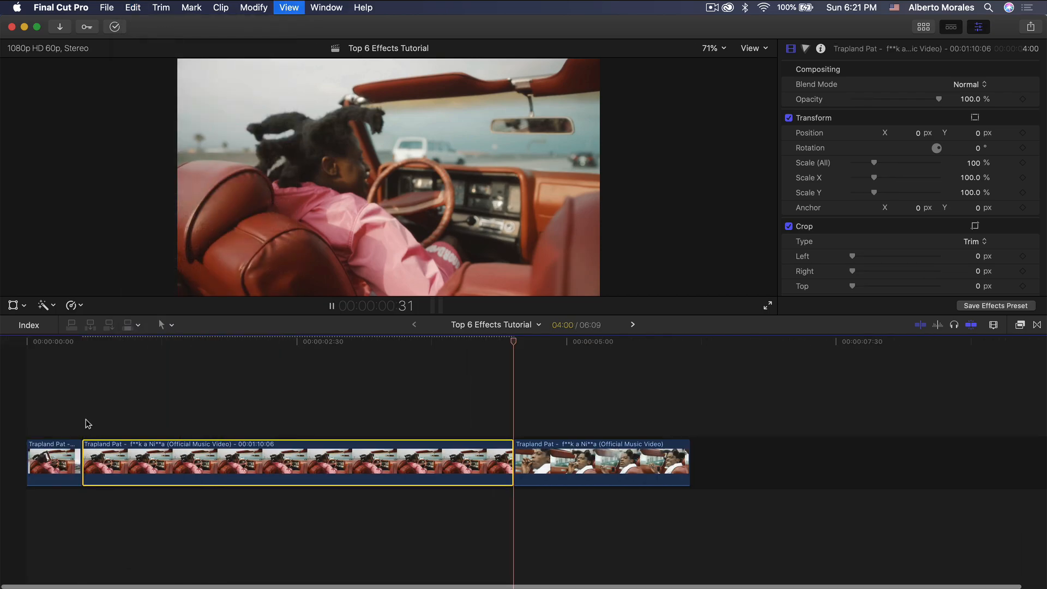
pyautogui.press('space')
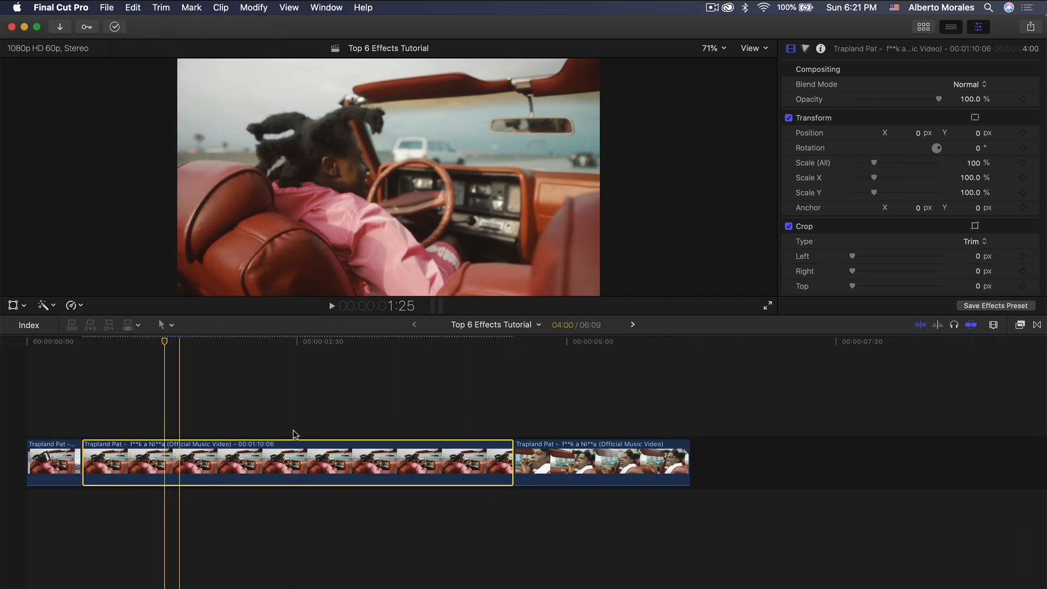
pyautogui.press('super+z')
# Apply the Draw Mask effect to the freeze-frame clip and close the effects browser.
pyautogui.click(1020, 325)
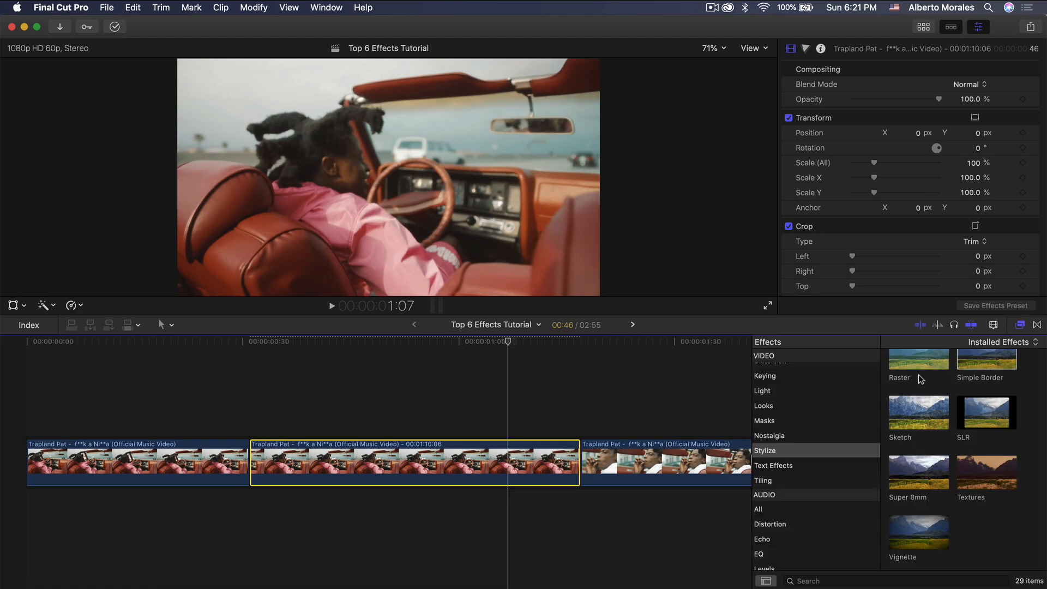
pyautogui.click(815, 421)
pyautogui.moveTo(914, 379); pyautogui.dragTo(391, 461)
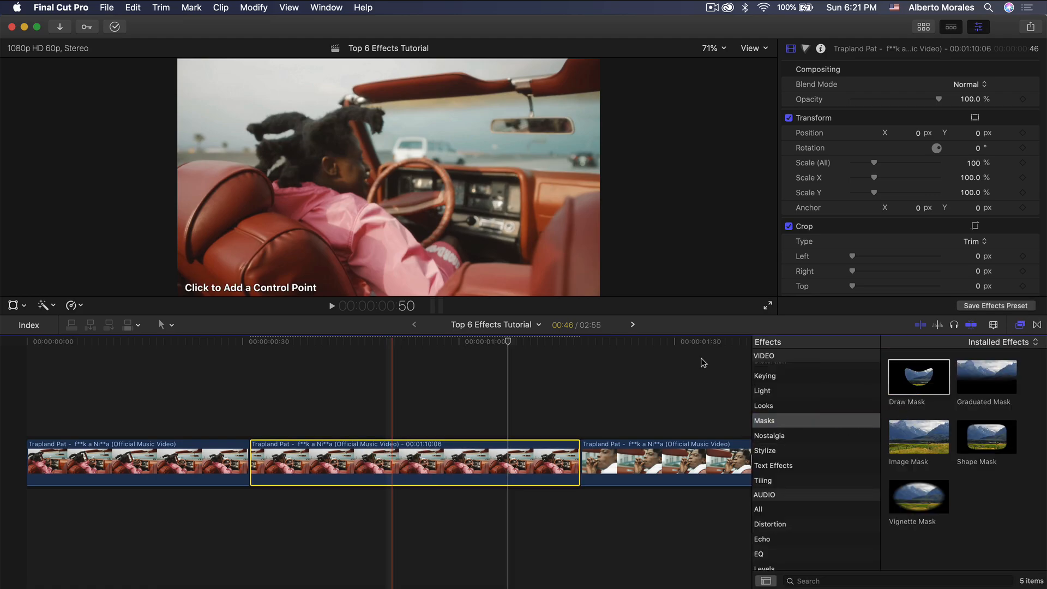
pyautogui.click(1020, 325)
# Enlarge the viewer to 100% and trace the steering wheel's opening with a closed Bezier mask.
pyautogui.click(712, 48)
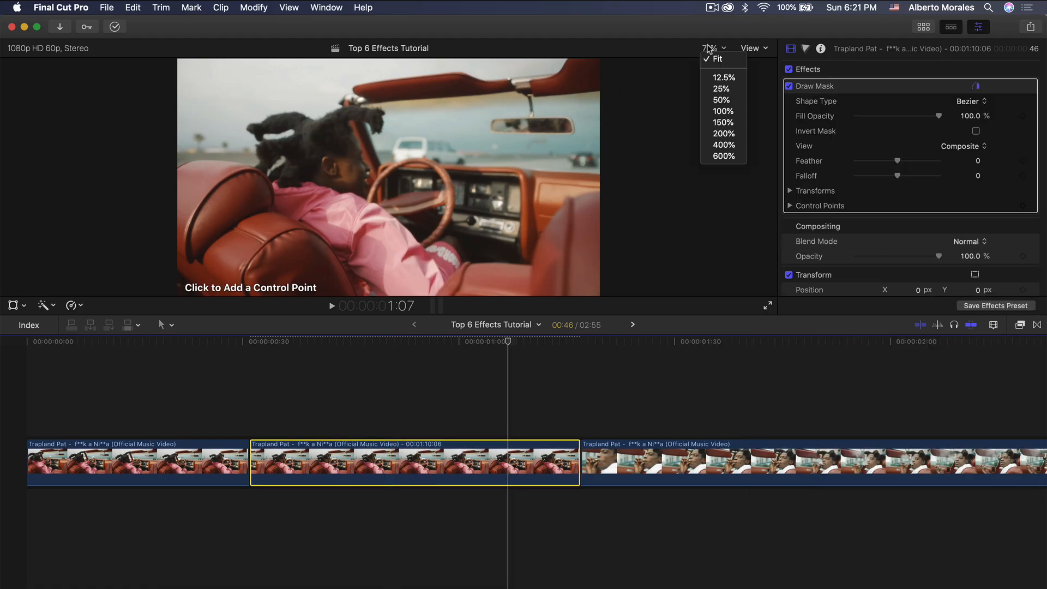
pyautogui.click(719, 112)
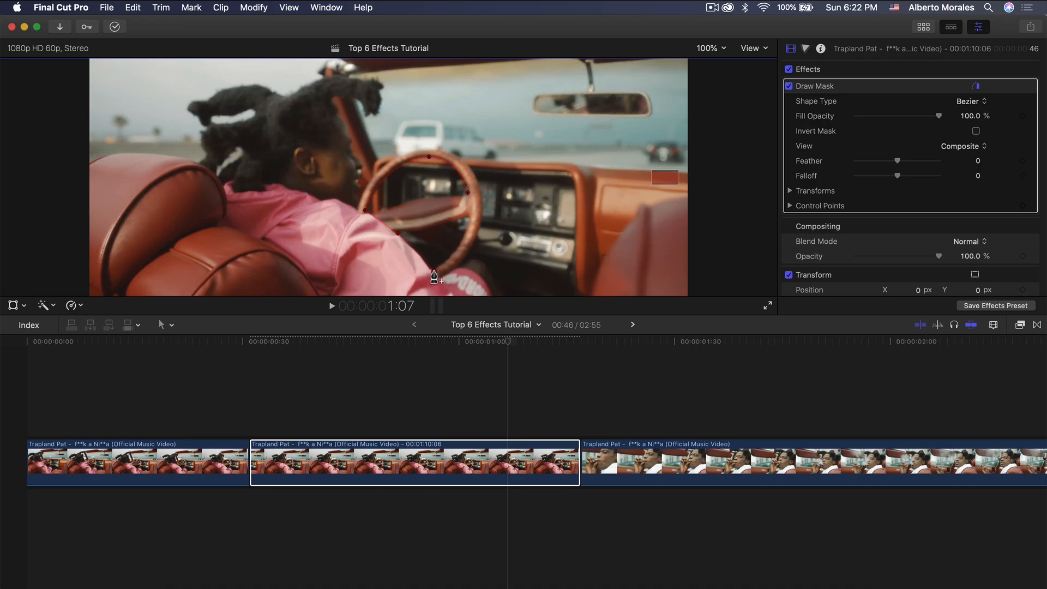
pyautogui.click(468, 194)
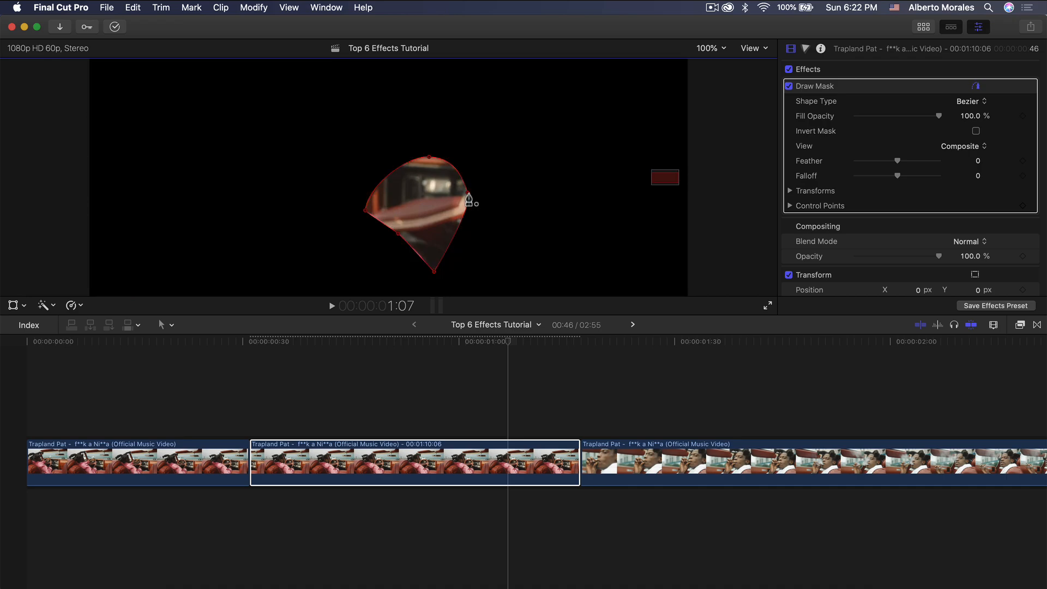
pyautogui.rightClick(468, 194)
pyautogui.click(487, 212)
# Invert the steering-wheel mask and set its Feather to -13.0.
pyautogui.hotkey('shift', 'z')
pyautogui.click(976, 131)
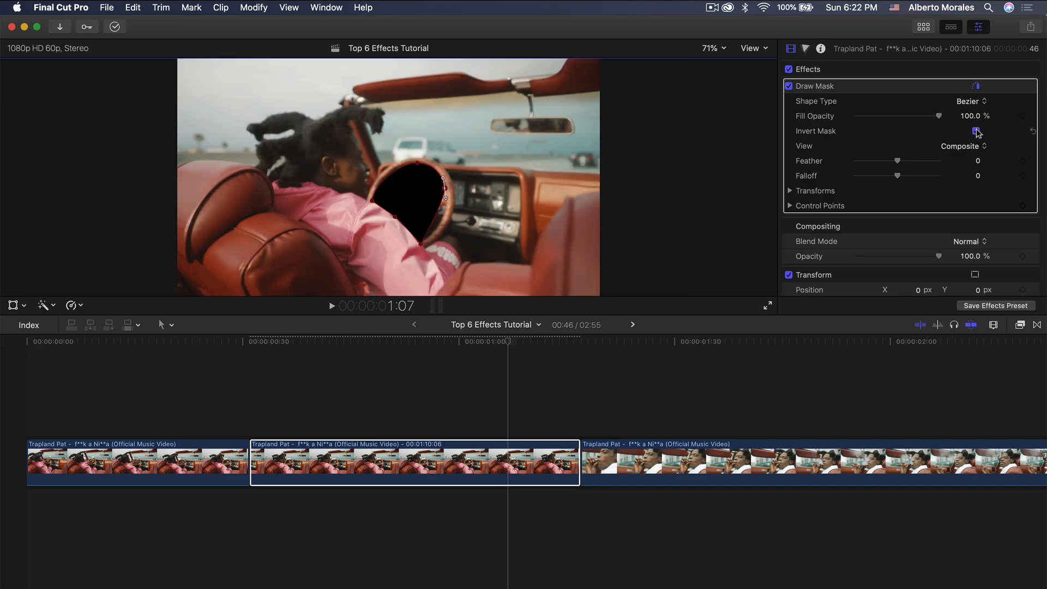
pyautogui.moveTo(898, 161); pyautogui.dragTo(895, 161)
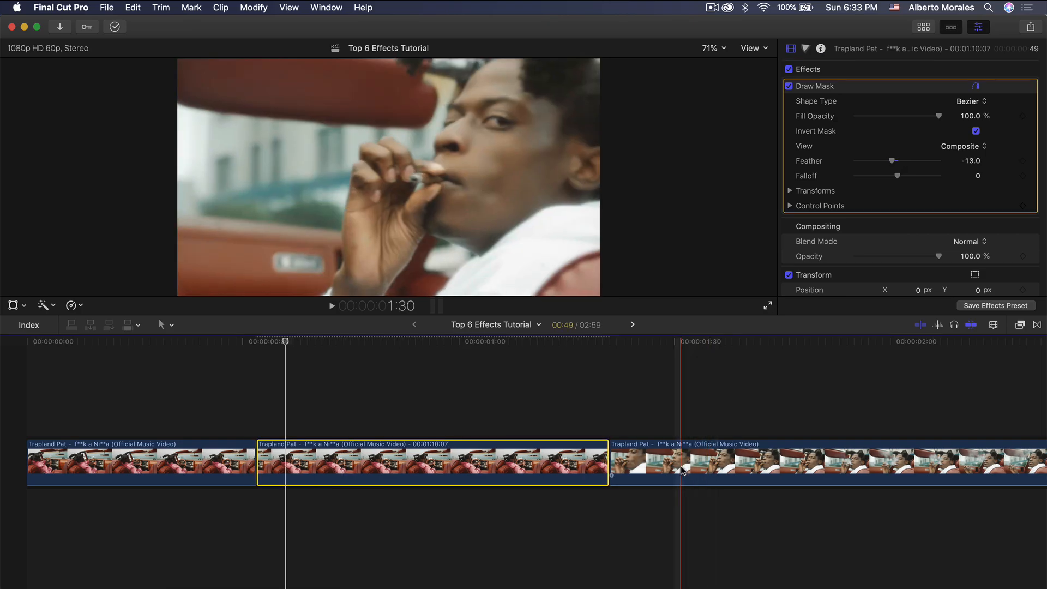
# Place the smoking-man shot beneath the masked freeze-frame clip, starting where the freeze frame begins.
pyautogui.moveTo(688, 469); pyautogui.dragTo(332, 524)
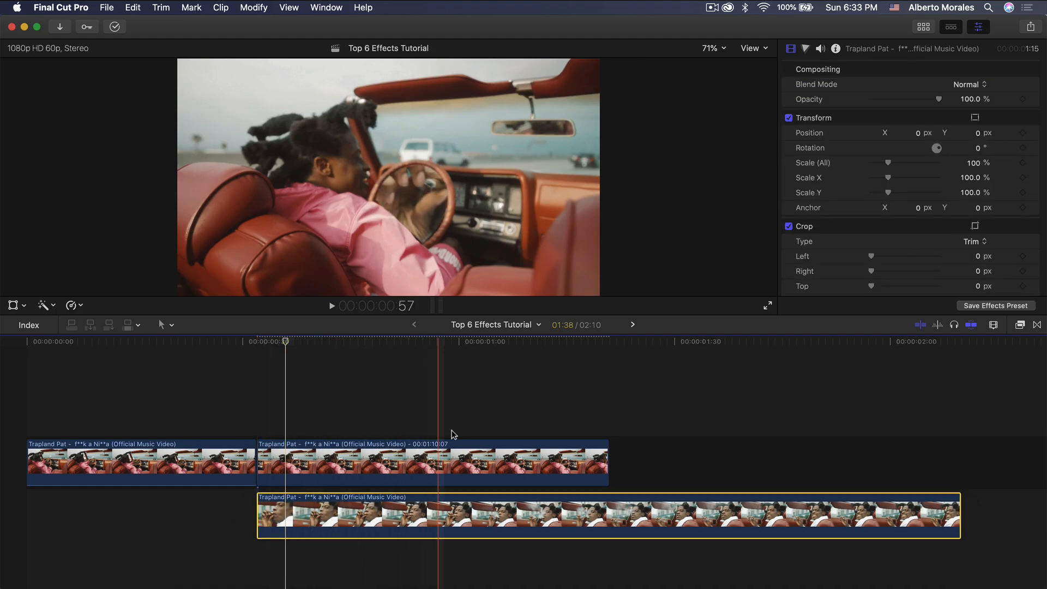
# Set starting Transform keyframes on the freeze-frame clip at its first frame.
pyautogui.click(262, 342)
pyautogui.click(303, 454)
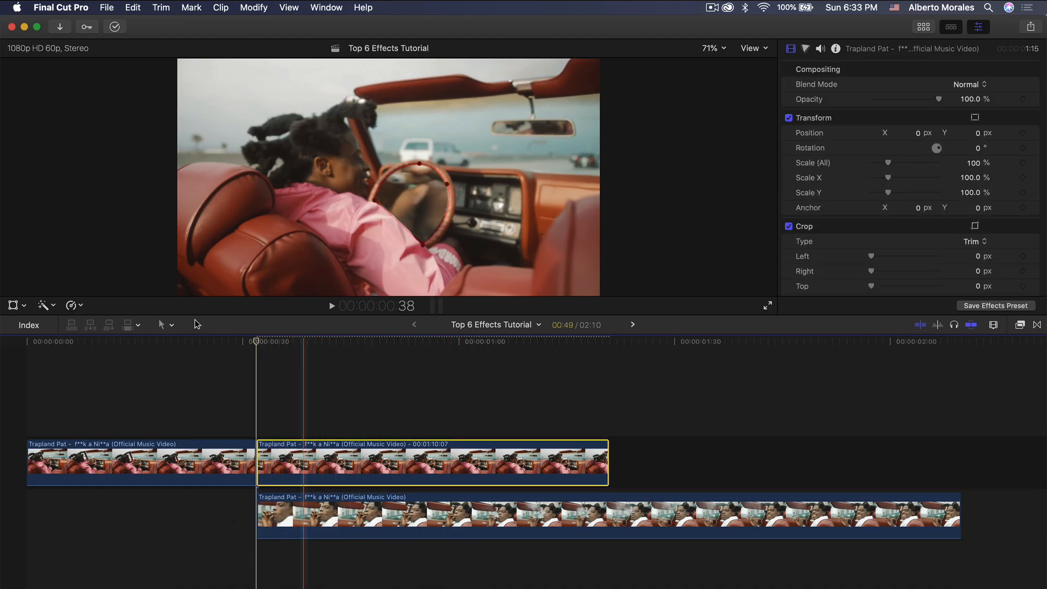
pyautogui.click(15, 307)
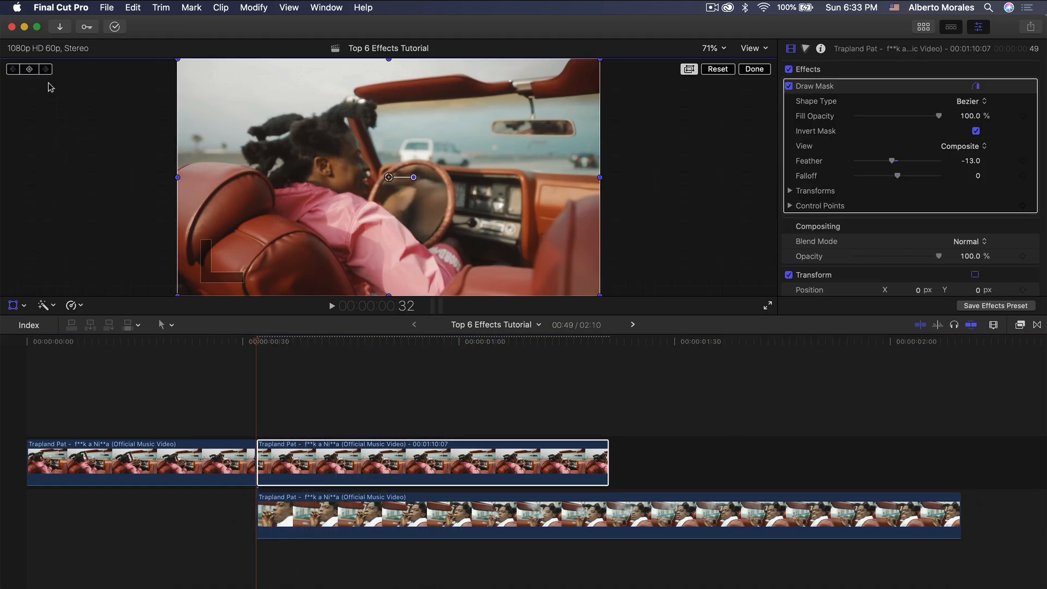
# At the freeze frame's last frame, scale the clip to 791% and position it at X -878.9, Y 607.5 px so the wheel opening fills the picture.
pyautogui.moveTo(261, 341); pyautogui.dragTo(606, 346)
pyautogui.scroll(-5, 943, 240)
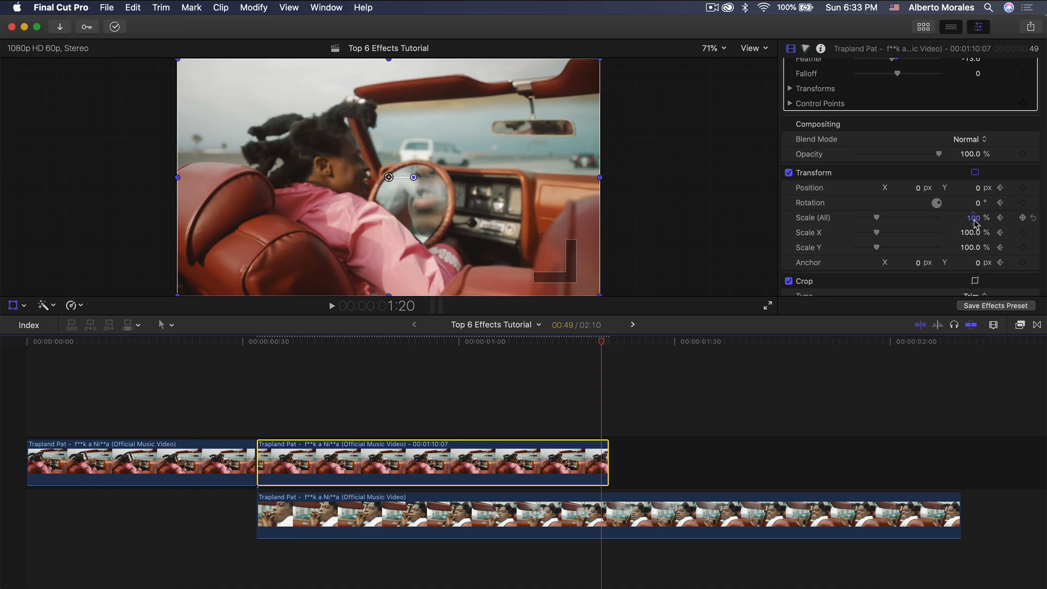
pyautogui.moveTo(974, 220); pyautogui.dragTo(1025, 217)
pyautogui.moveTo(437, 156); pyautogui.dragTo(357, 91)
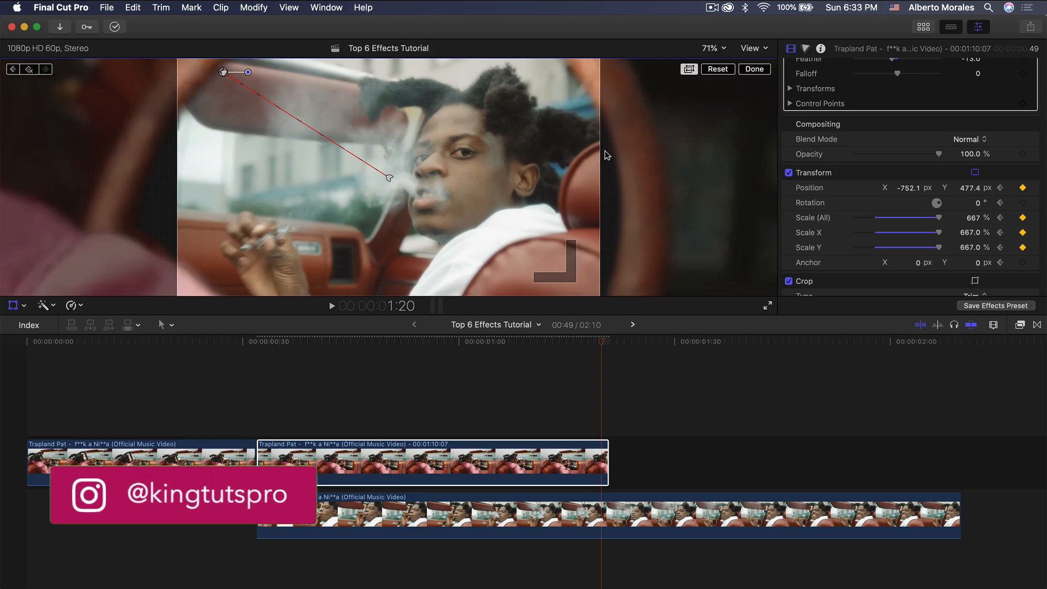
pyautogui.moveTo(605, 151); pyautogui.dragTo(606, 148)
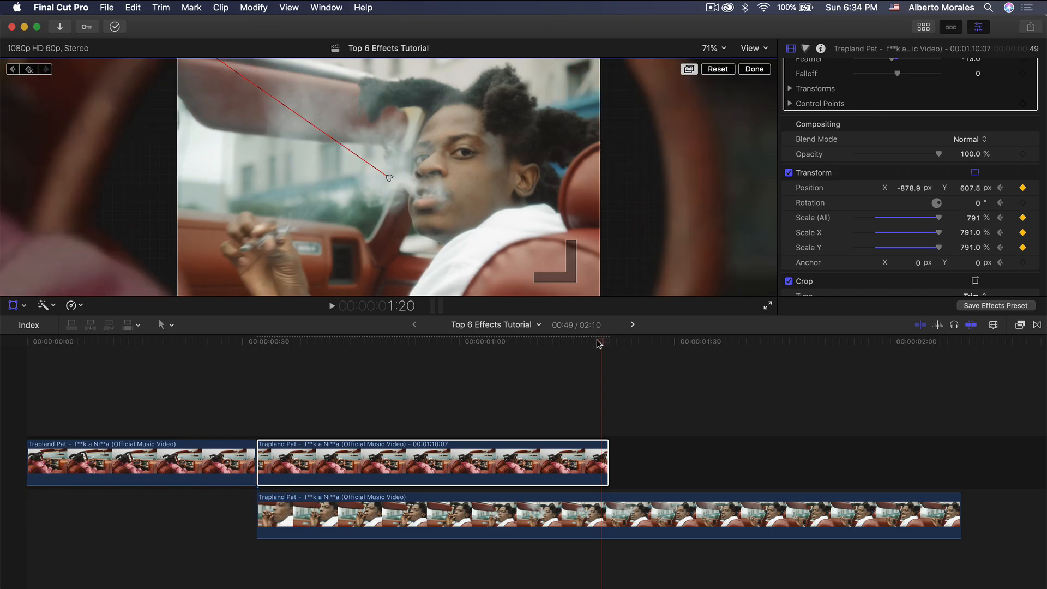
# Play back the zoom through the steering wheel from the start of the freeze frame.
pyautogui.moveTo(600, 343); pyautogui.dragTo(261, 367)
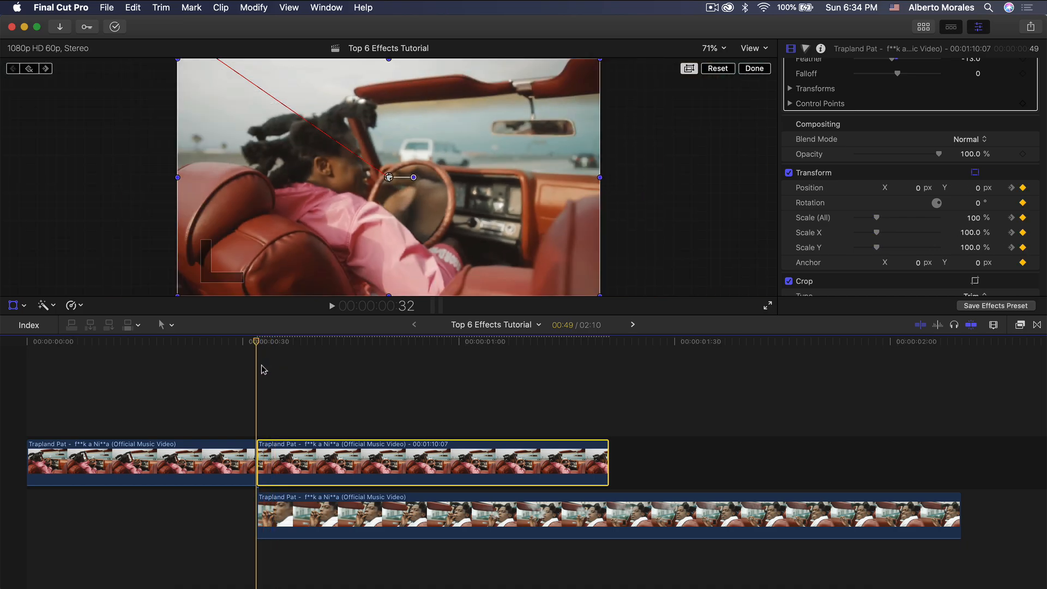
pyautogui.press('space')
pyautogui.press('space')
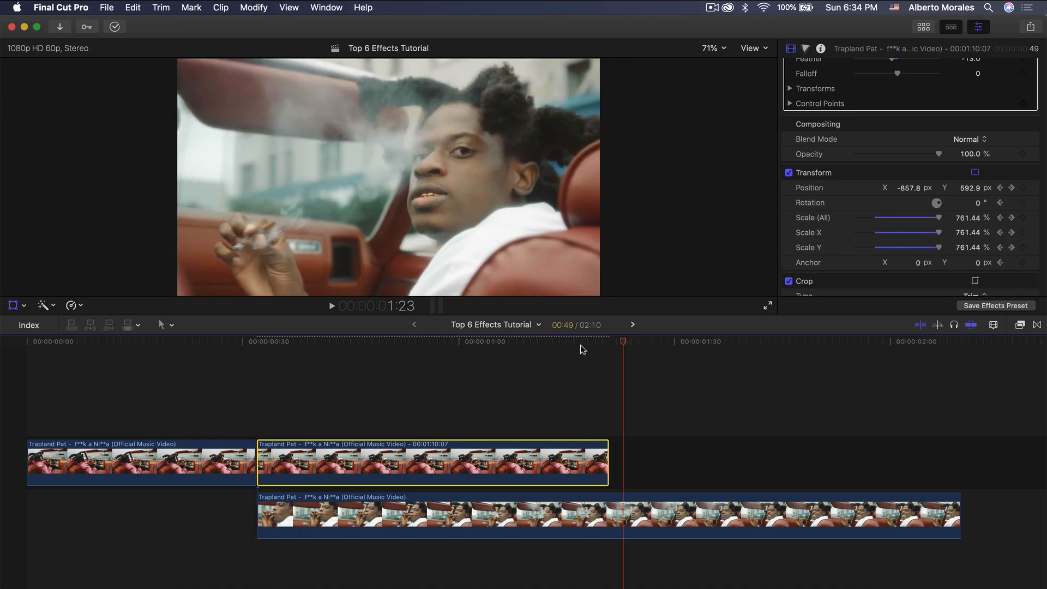
# Fit the smoking-man shot inside the wheel: scale 34.1%, position X 168.0, Y -103.3, anchor X 445.0, Y 50.6, with Transform keyframed at its start.
pyautogui.press('Up')
pyautogui.click(291, 514)
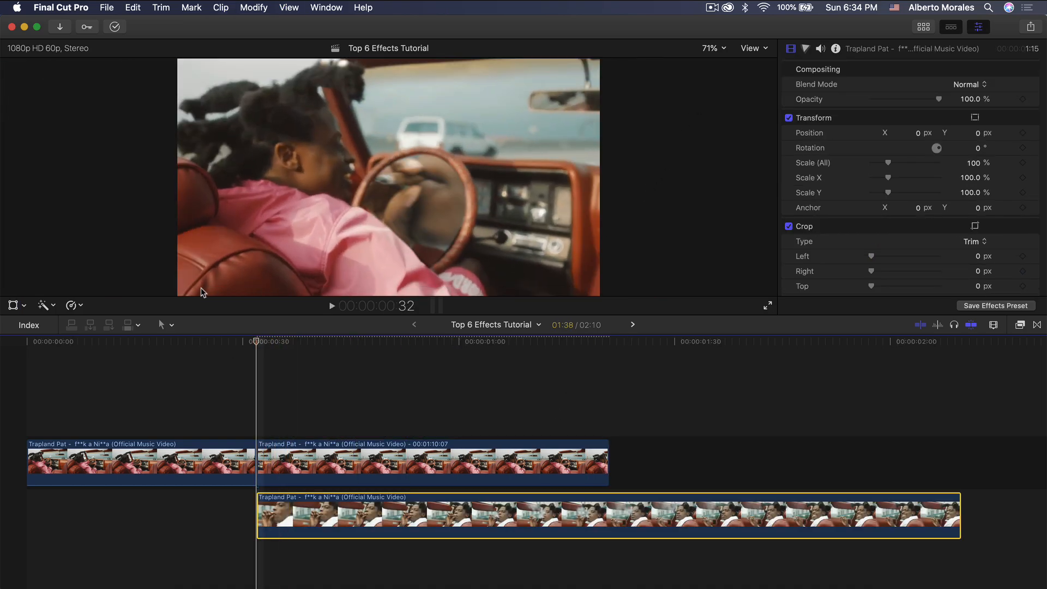
pyautogui.click(13, 305)
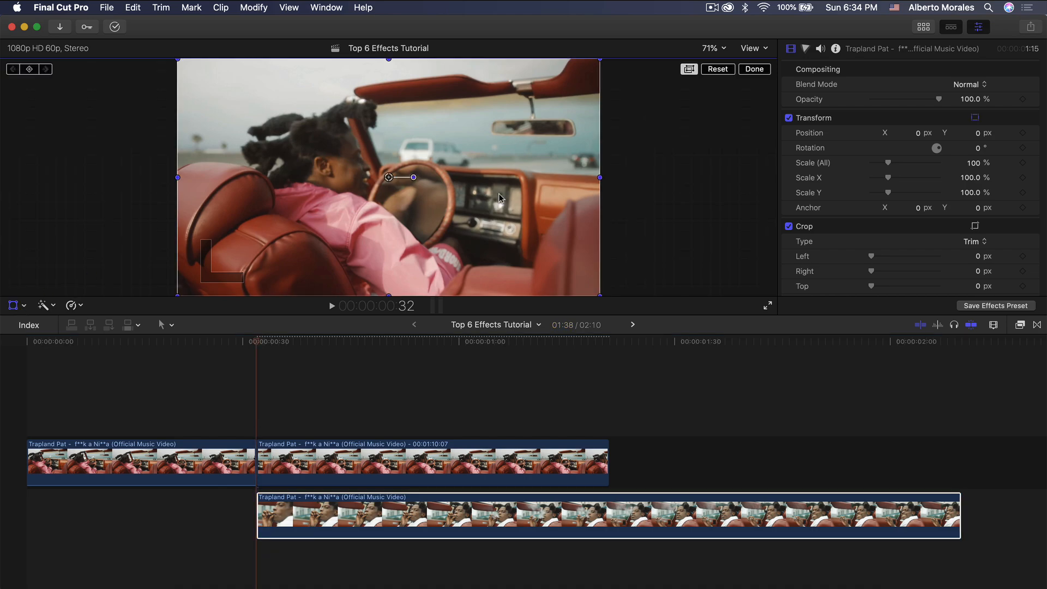
pyautogui.moveTo(601, 59); pyautogui.dragTo(457, 139)
pyautogui.moveTo(424, 167); pyautogui.dragTo(419, 194)
pyautogui.scroll(-1, 830, 214)
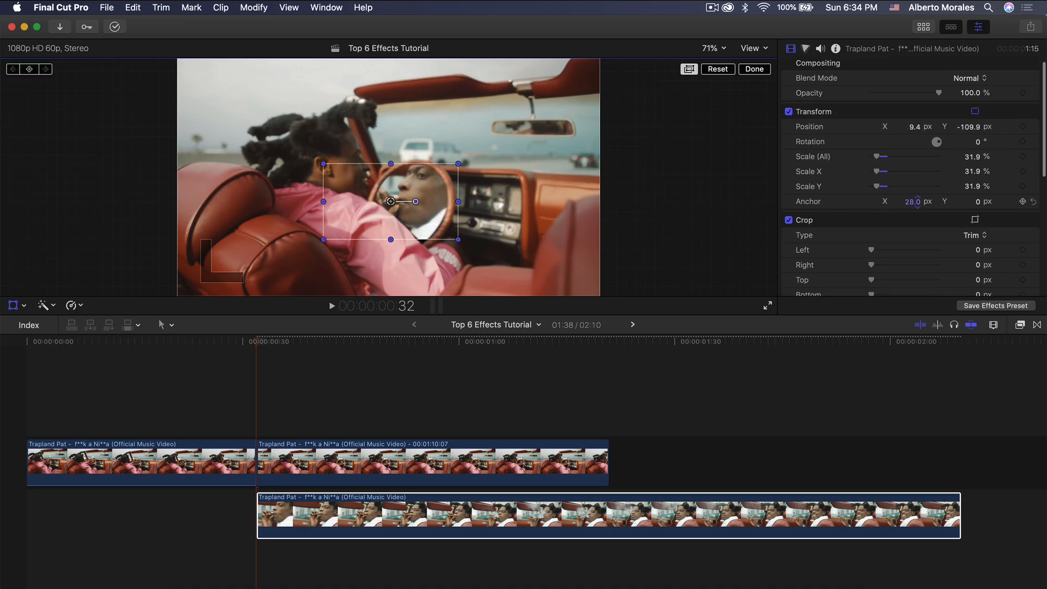
pyautogui.moveTo(912, 201); pyautogui.dragTo(981, 194)
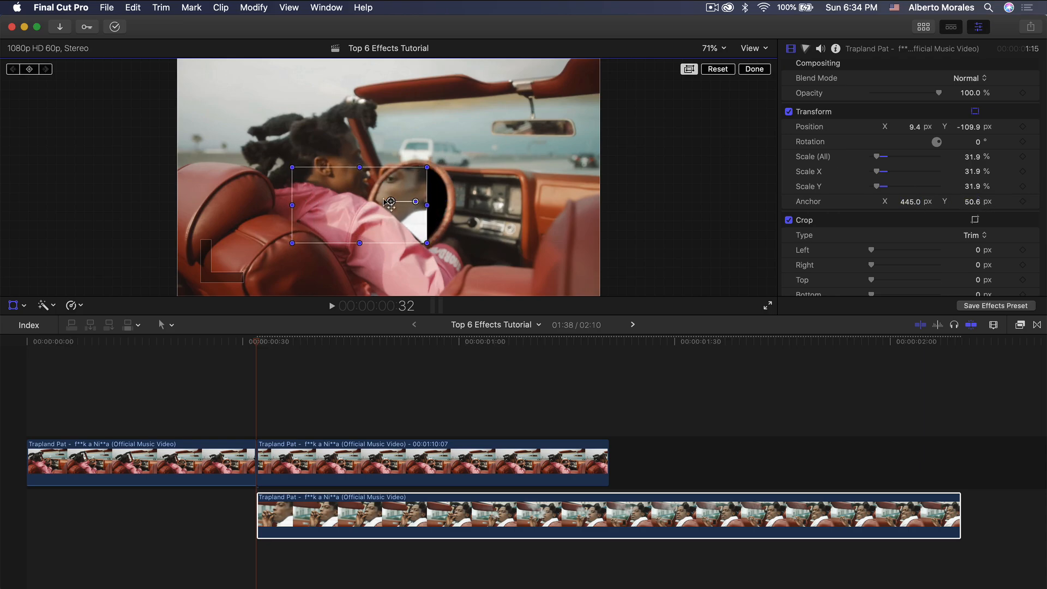
pyautogui.moveTo(376, 182); pyautogui.dragTo(464, 164)
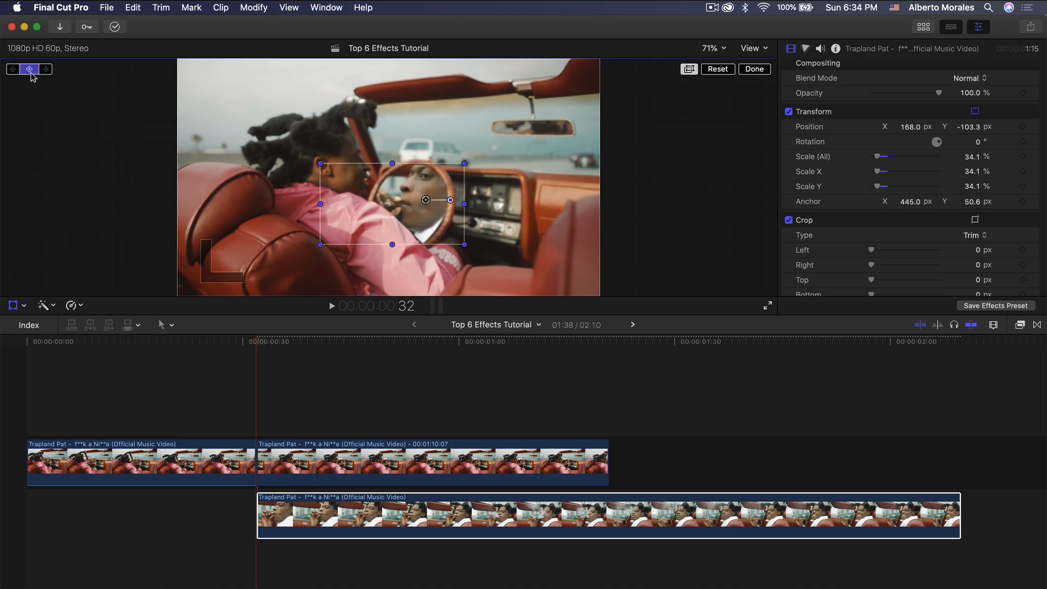
# Enlarge the smoking-man shot to 152.33% at the freeze frame's last frame.
pyautogui.click(607, 342)
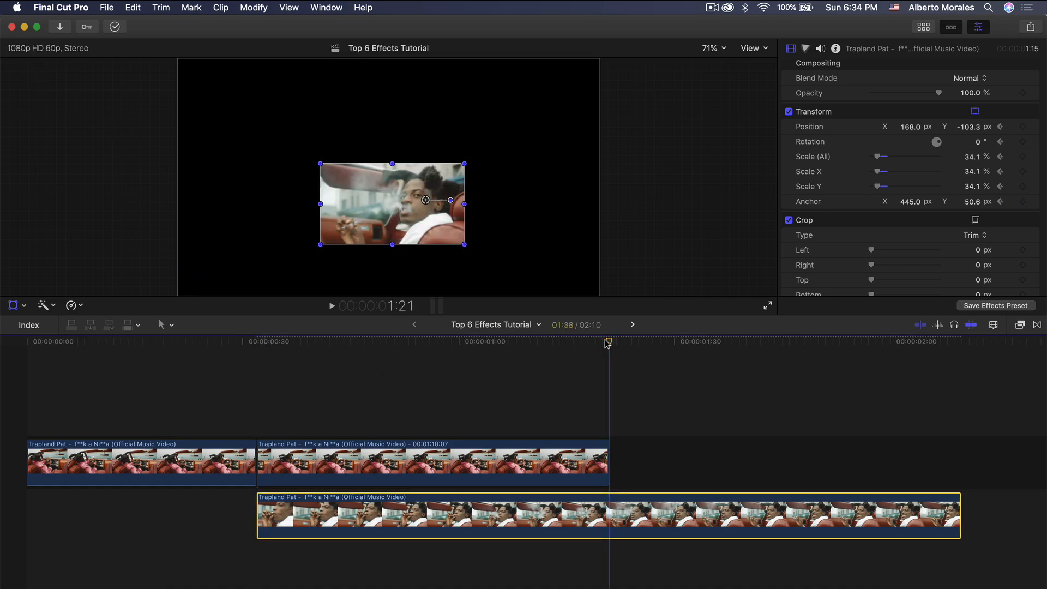
pyautogui.press('Left')
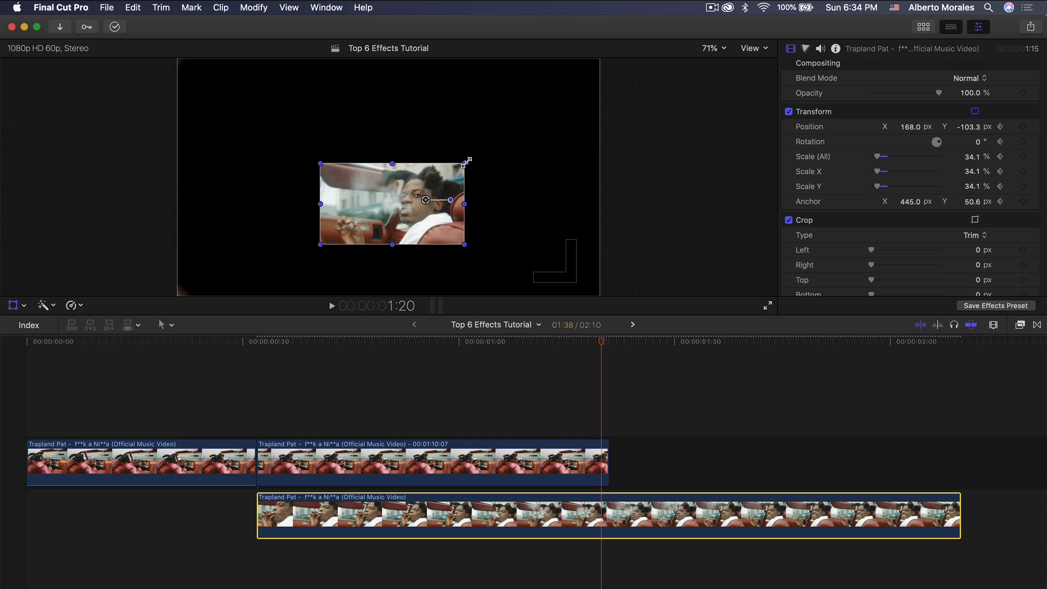
pyautogui.moveTo(467, 161); pyautogui.dragTo(599, 82)
# Add intermediate scale keyframes to the smoking-man shot that cover the wheel opening: 120.93% at frame 53, 56.53% at frame 36 and 132.52% at frame 57.
pyautogui.moveTo(602, 342); pyautogui.dragTo(414, 370)
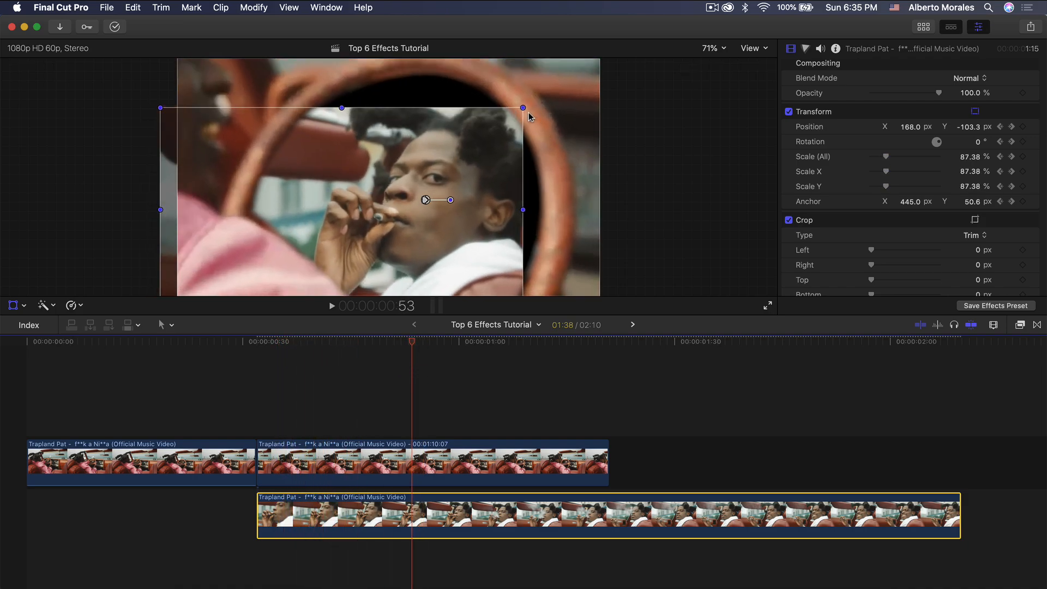
pyautogui.moveTo(524, 105); pyautogui.dragTo(562, 91)
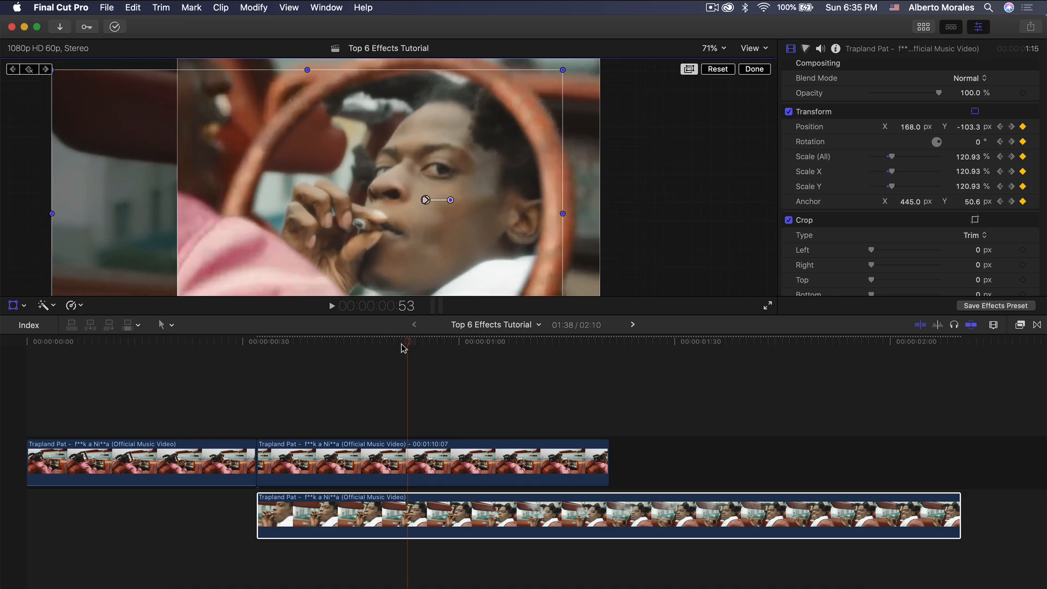
pyautogui.moveTo(405, 347); pyautogui.dragTo(287, 355)
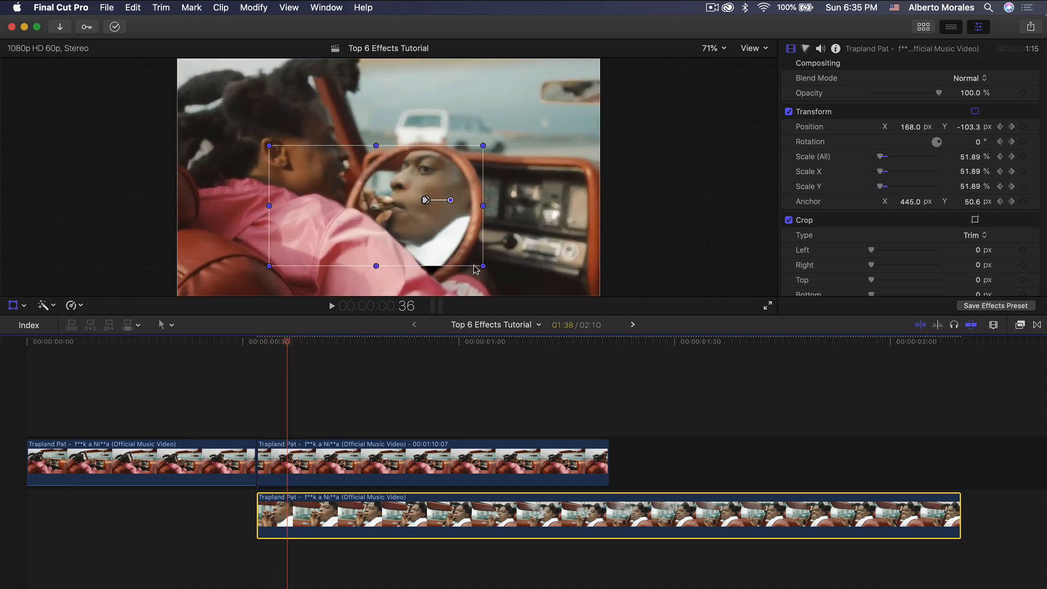
pyautogui.moveTo(485, 267); pyautogui.dragTo(490, 268)
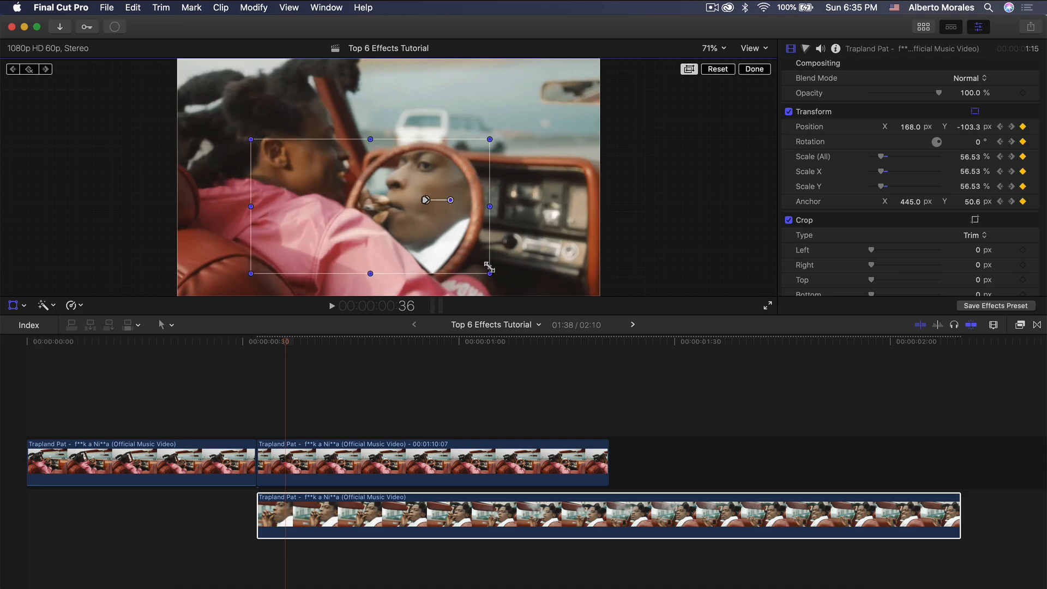
pyautogui.moveTo(288, 346); pyautogui.dragTo(437, 355)
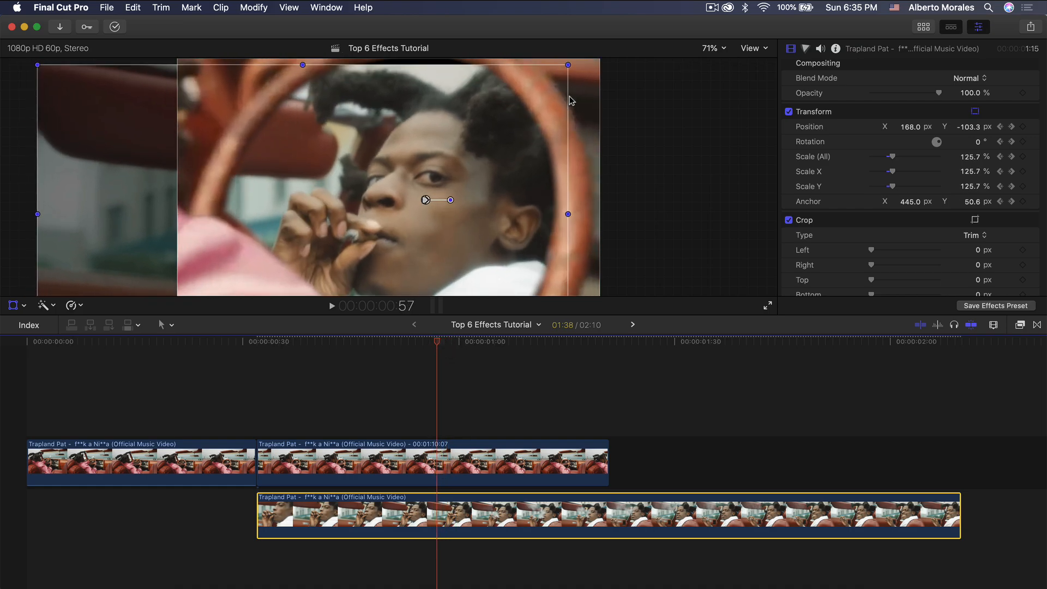
pyautogui.moveTo(569, 63); pyautogui.dragTo(576, 59)
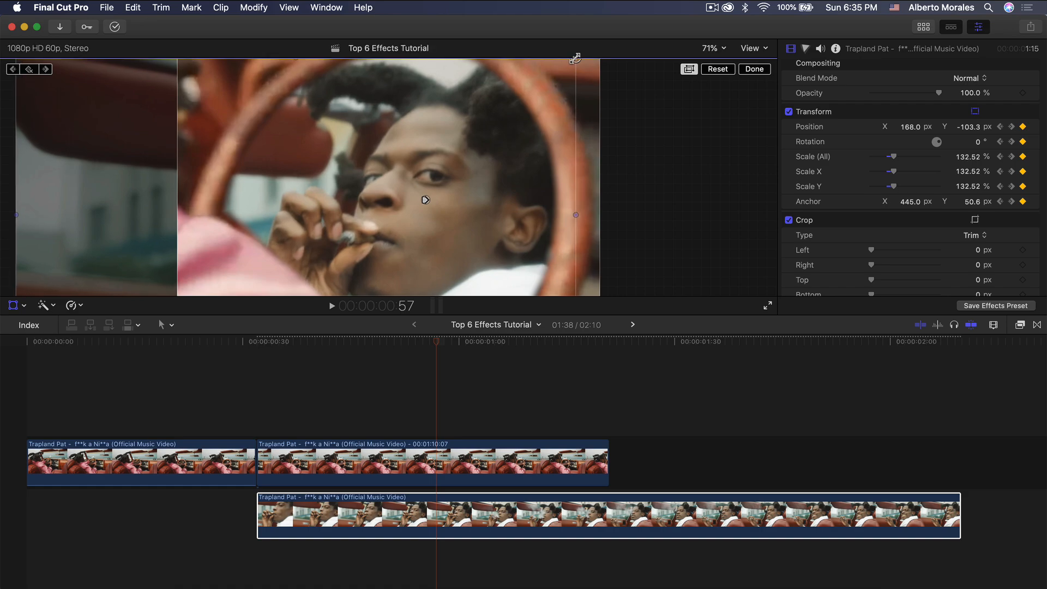
pyautogui.moveTo(448, 348)
pyautogui.mouseDown()
pyautogui.moveTo(391, 343)
pyautogui.moveTo(442, 343)
pyautogui.mouseUp()
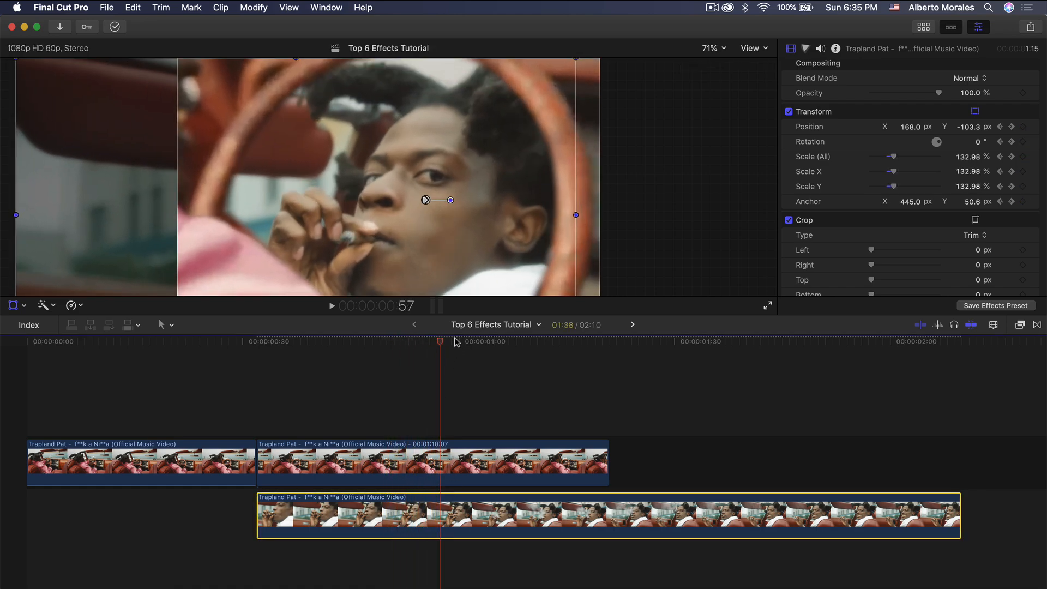
pyautogui.click(1024, 127)
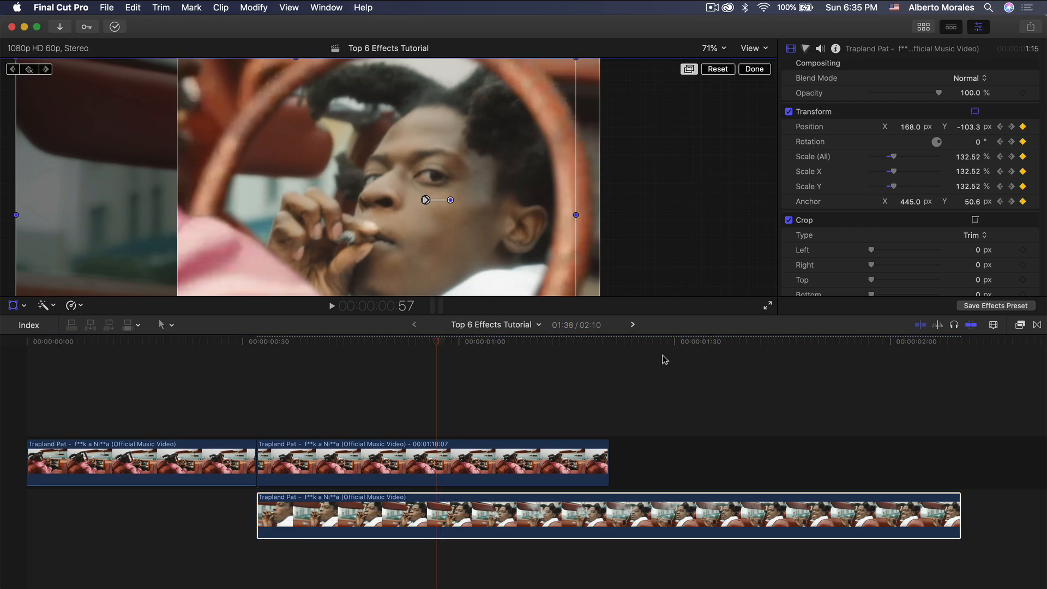
# With the viewer at 50%, change the smoking-man shot's end keyframe to 102.33% scale and position X 443.7, Y 42.7 px to fill the frame.
pyautogui.click(602, 344)
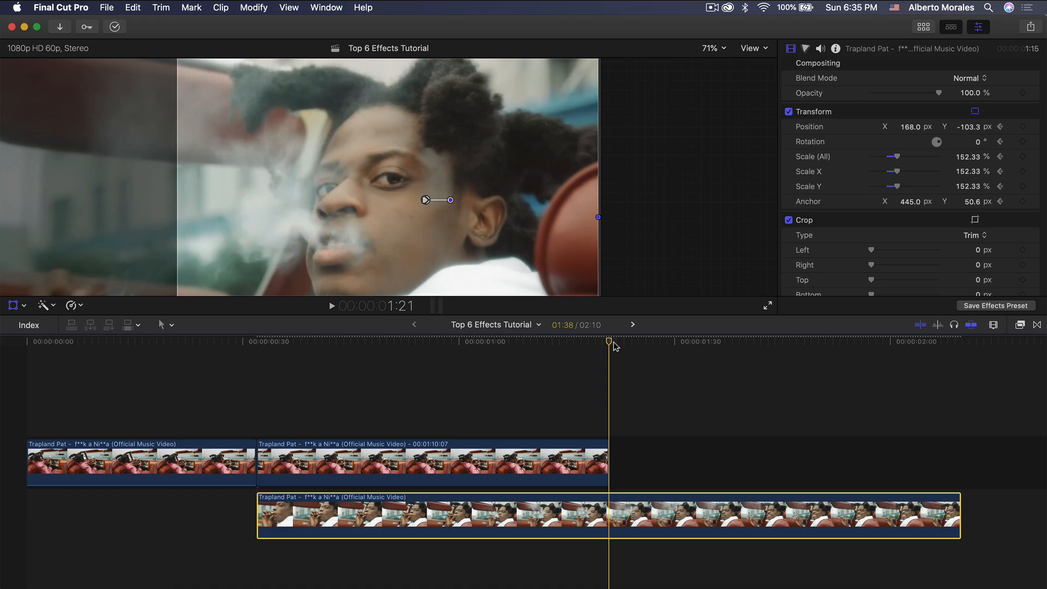
pyautogui.click(712, 48)
pyautogui.click(723, 102)
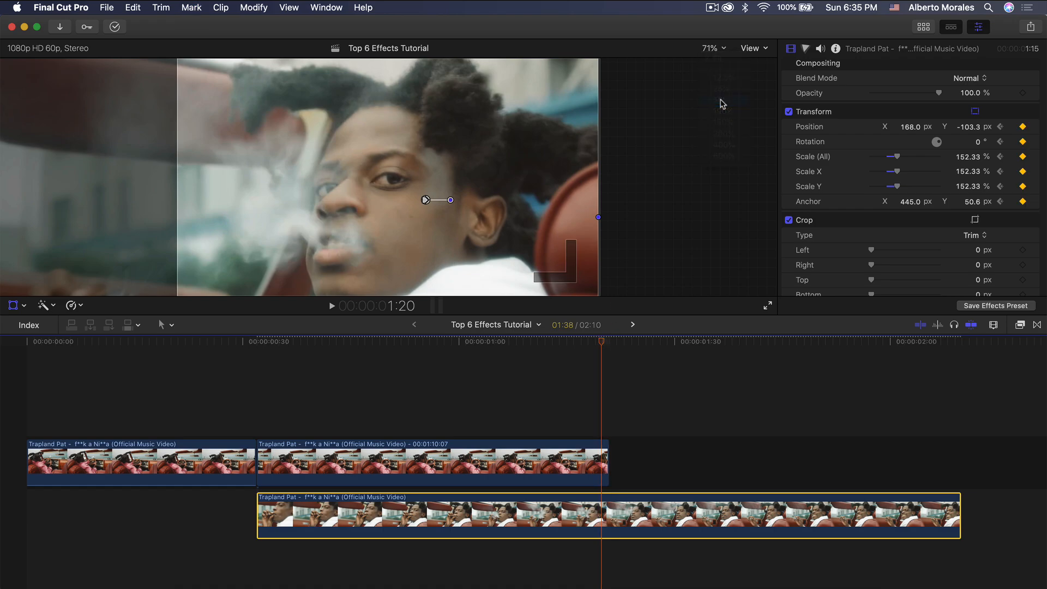
pyautogui.moveTo(967, 159)
pyautogui.mouseDown()
pyautogui.moveTo(958, 164)
pyautogui.moveTo(970, 157)
pyautogui.mouseUp()
pyautogui.moveTo(308, 188); pyautogui.dragTo(350, 162)
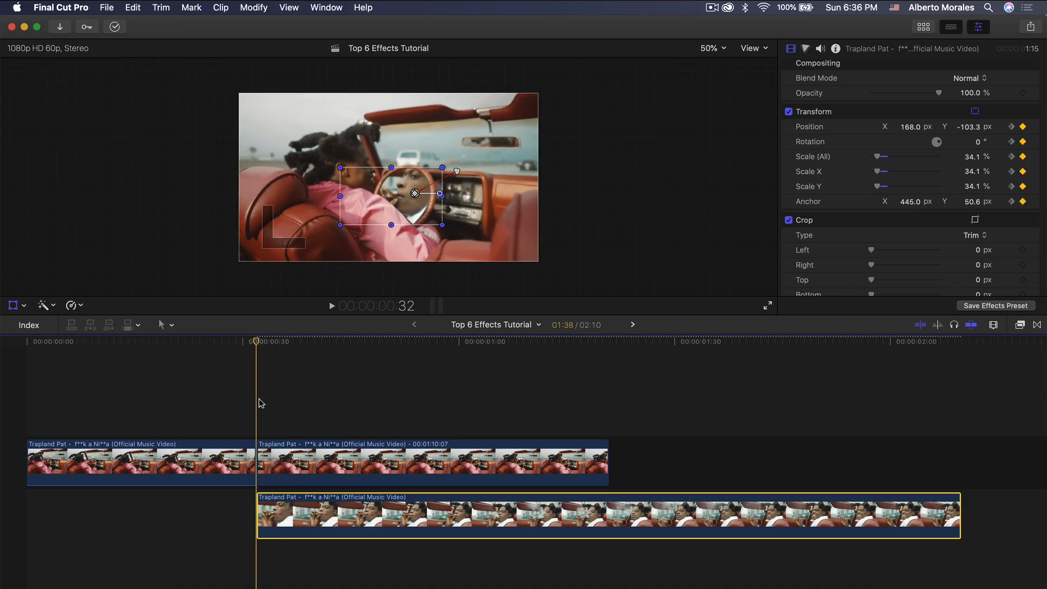
# Leave the transform controls, fit the picture to the viewer and play back the complete steering-wheel zoom.
pyautogui.click(716, 146)
pyautogui.click(749, 69)
pyautogui.click(706, 48)
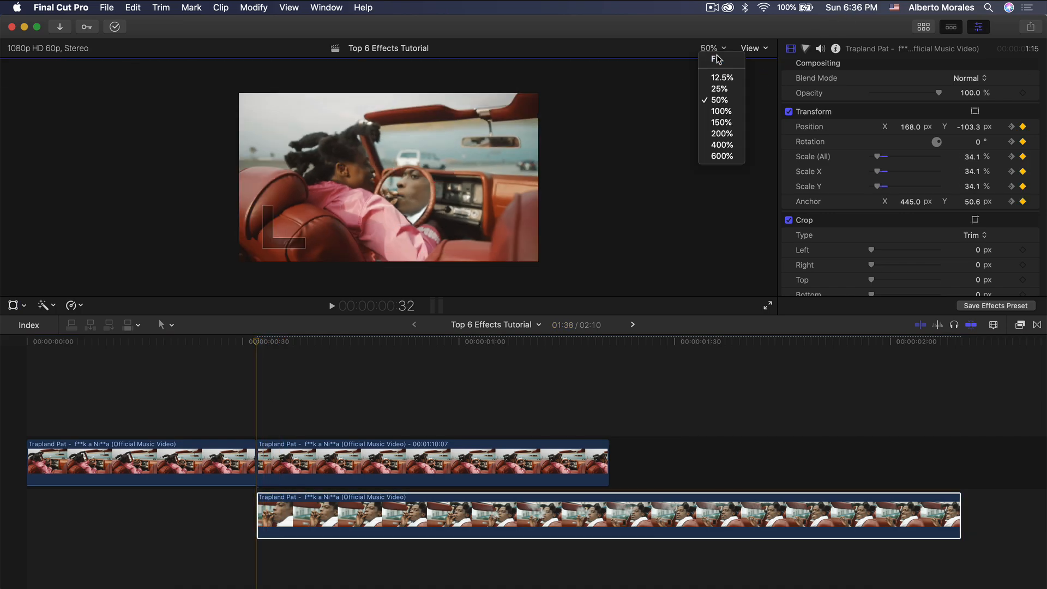
pyautogui.click(717, 59)
pyautogui.press('space')
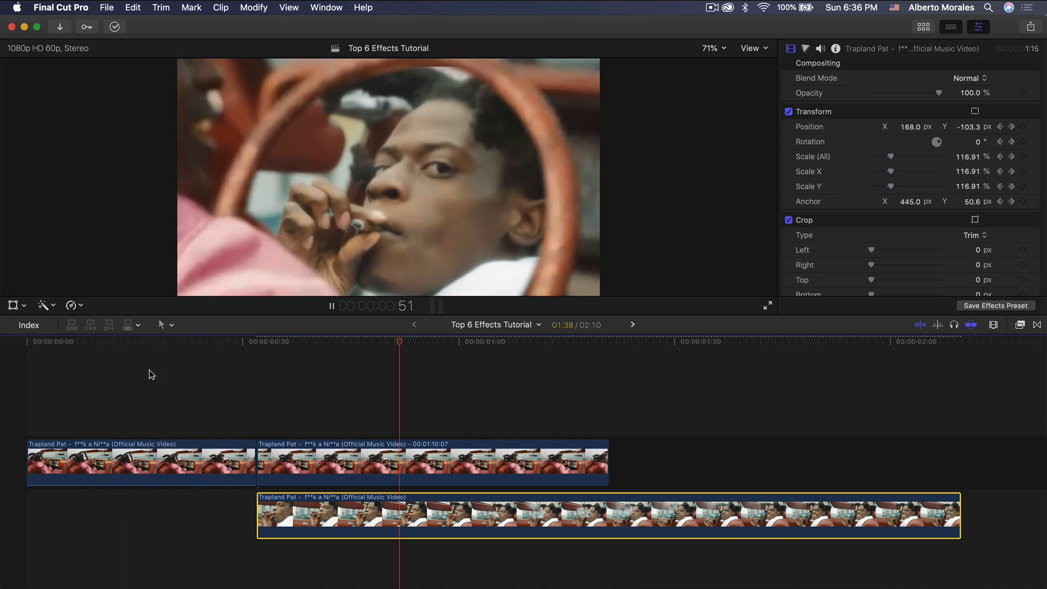
pyautogui.press('space')
pyautogui.press('space')
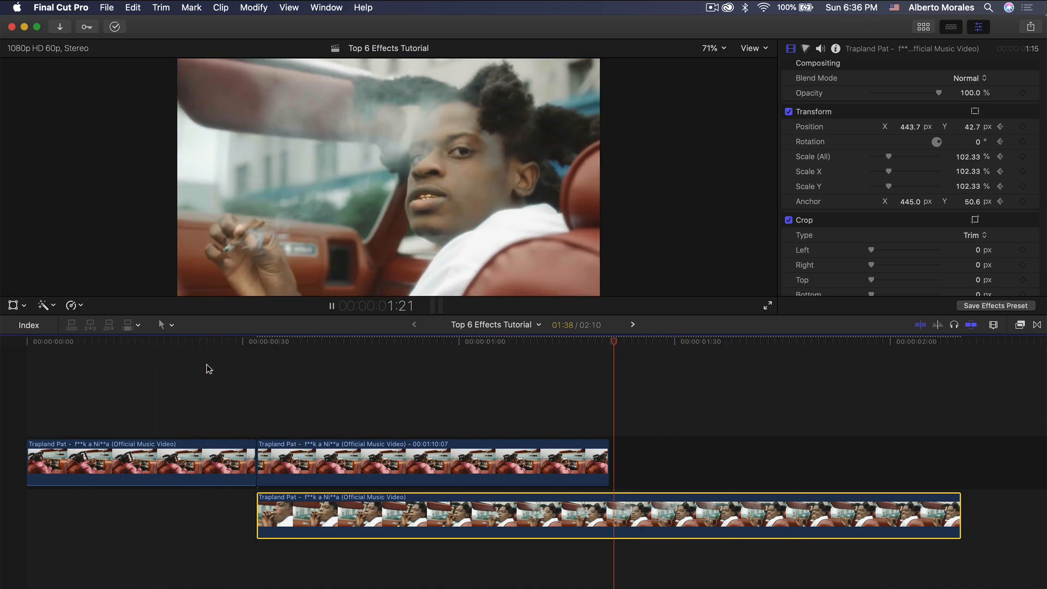
pyautogui.press('space')
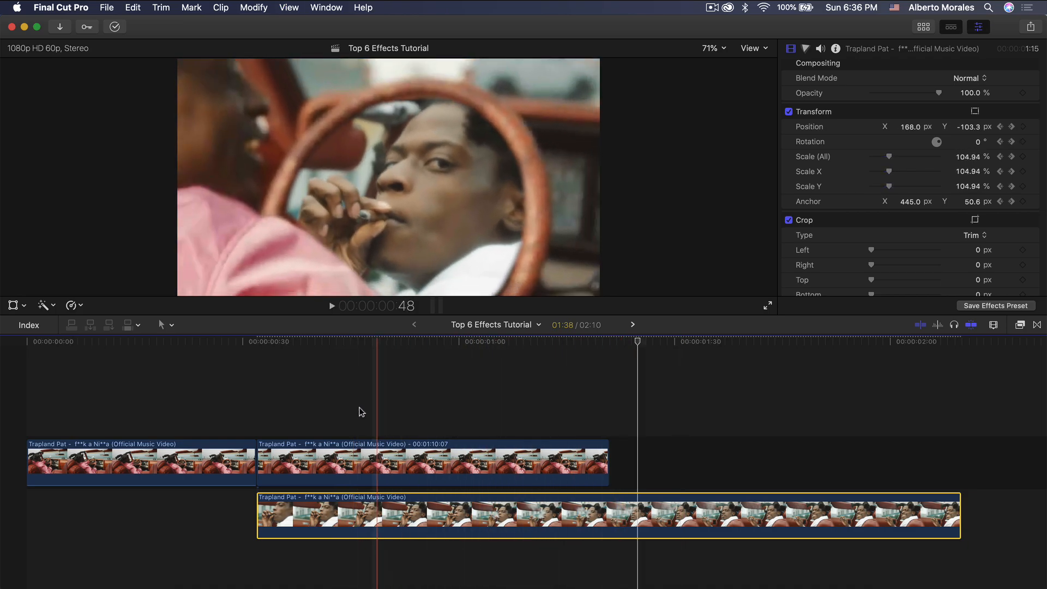
# Apply the Zoom blur effect to the freeze-frame clip and center it on the steering wheel's opening at X 0.09, Y -0.08 px.
pyautogui.click(285, 452)
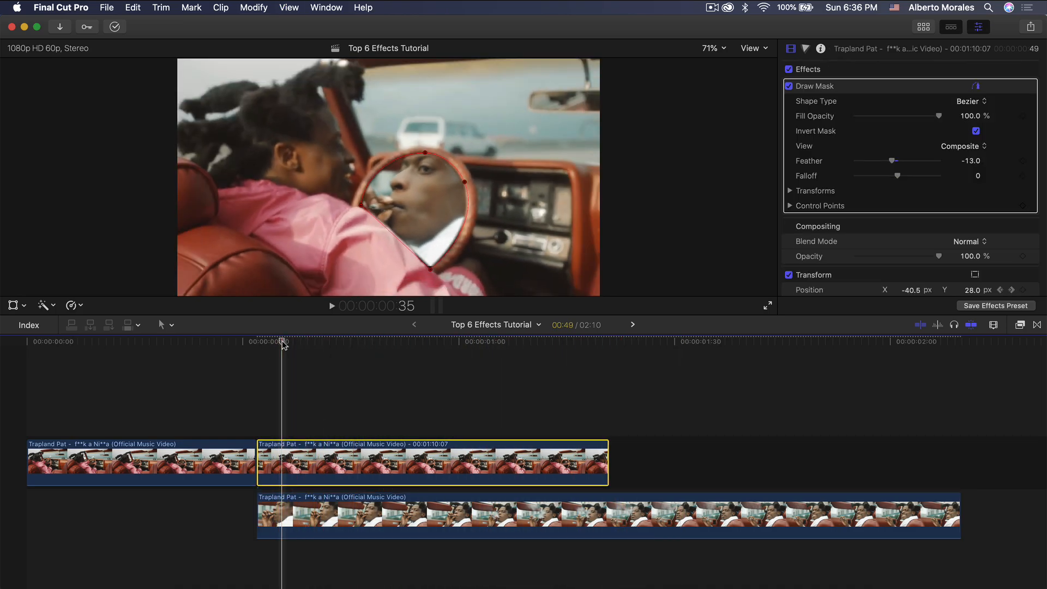
pyautogui.click(1019, 326)
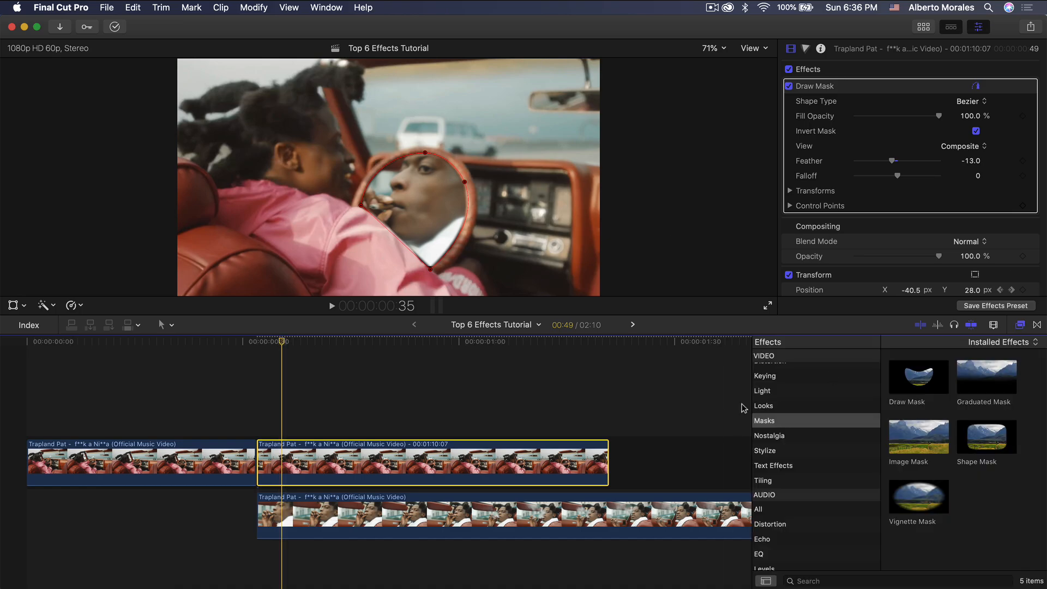
pyautogui.scroll(4, 780, 436)
pyautogui.click(775, 392)
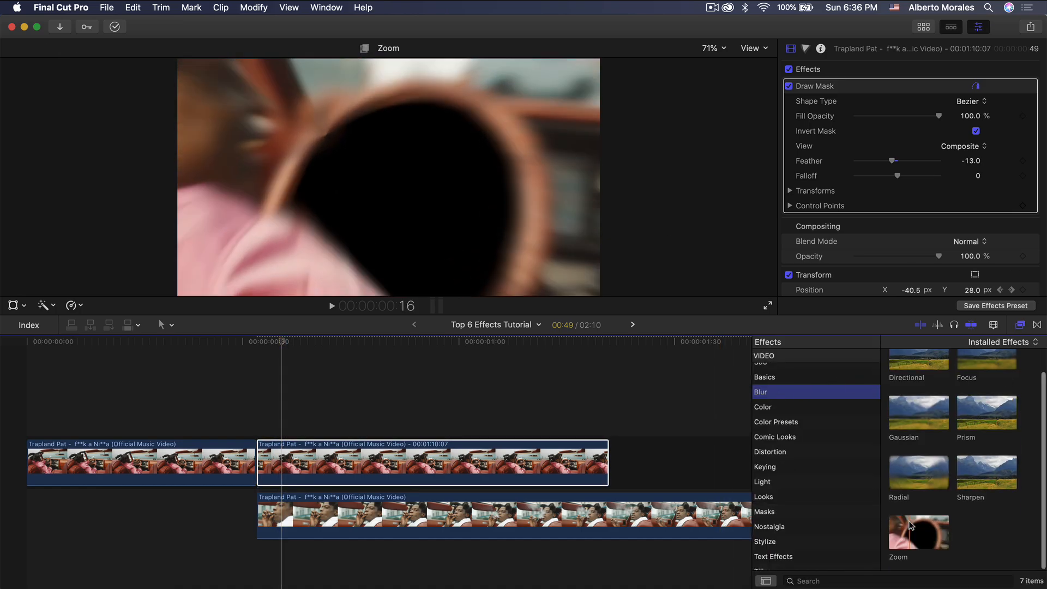
pyautogui.moveTo(931, 548); pyautogui.dragTo(305, 460)
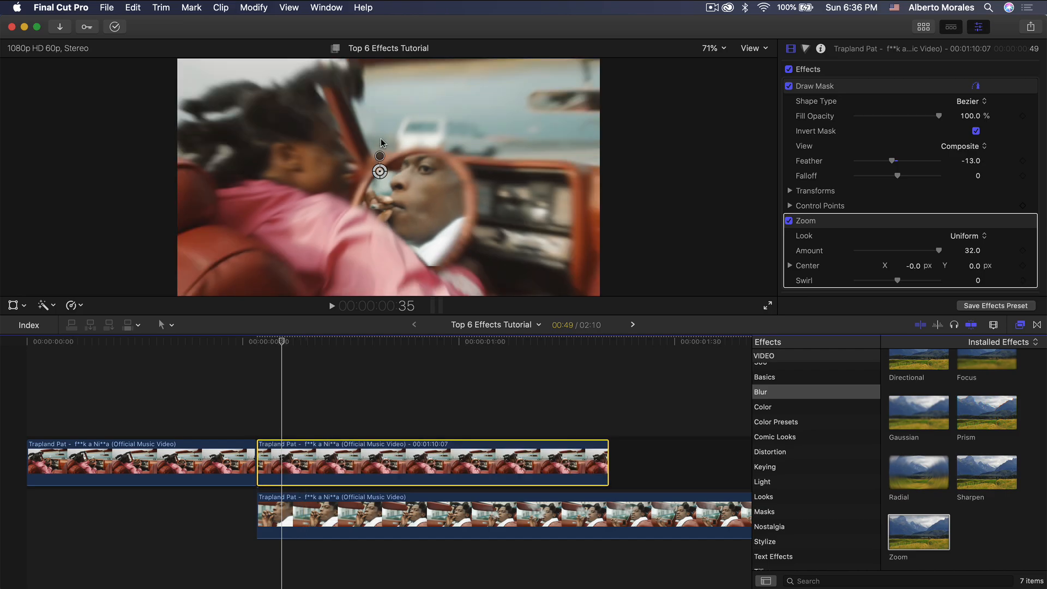
pyautogui.moveTo(379, 173); pyautogui.dragTo(410, 198)
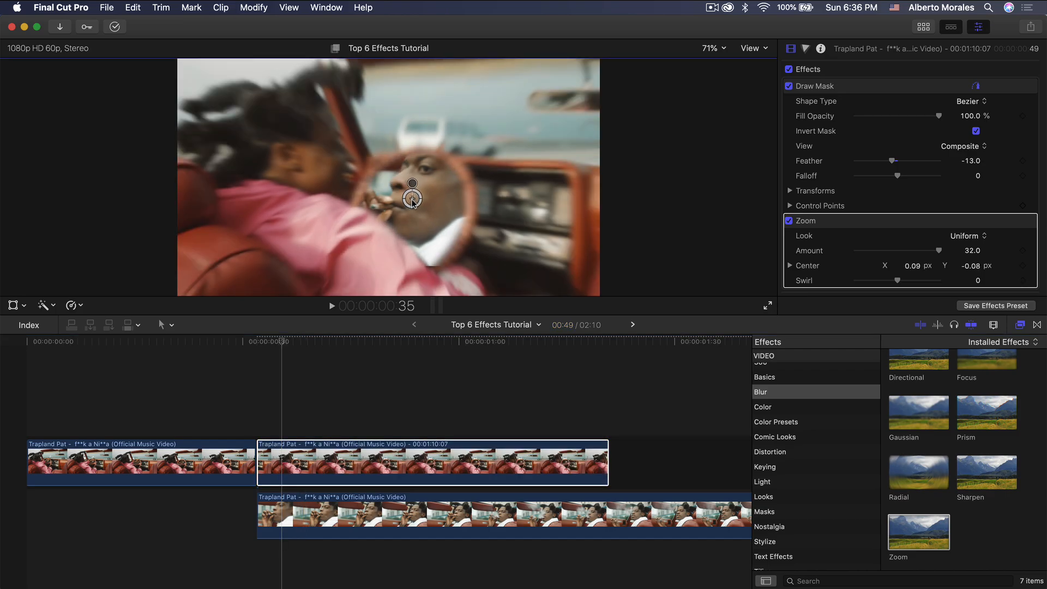
pyautogui.moveTo(282, 342); pyautogui.dragTo(256, 342)
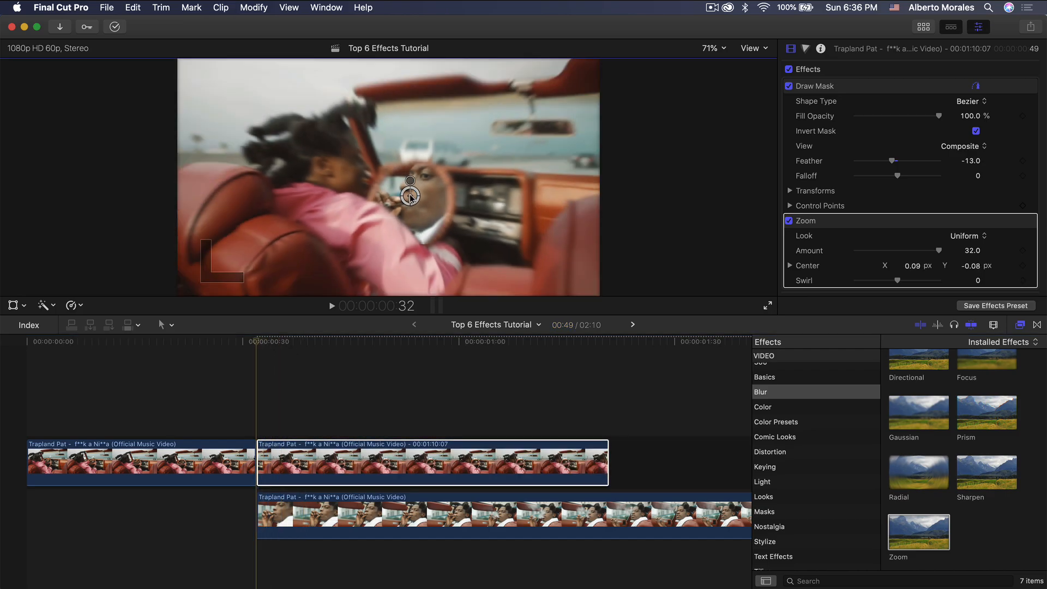
# Compare the freeze frame with the Zoom blur off and on, then apply Zoom to the opening clip, centered at X 0.09, Y -0.09 px.
pyautogui.click(789, 221)
pyautogui.click(789, 221)
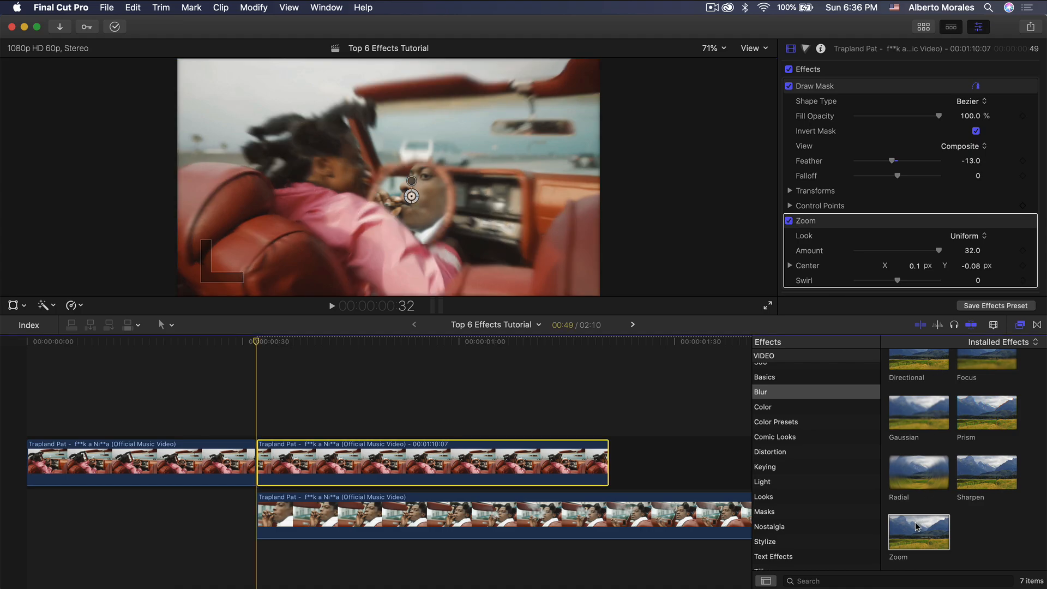
pyautogui.moveTo(916, 527); pyautogui.dragTo(229, 469)
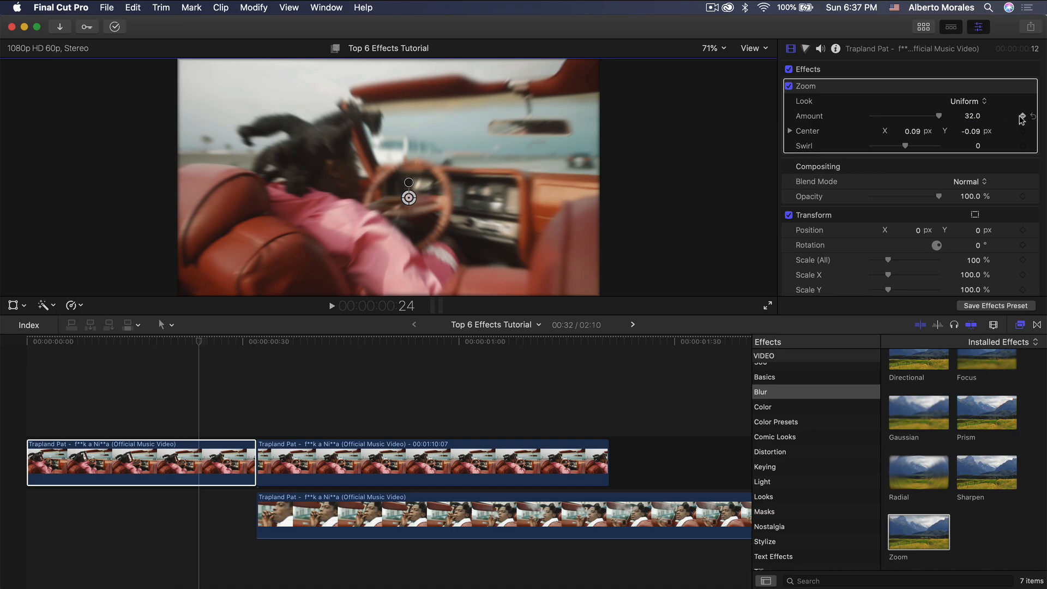
# Keyframe the opening clip's Zoom amount at 32.0 at frame 24 and lower at frame 17, then check the ramp up to the freeze frame.
pyautogui.click(1022, 117)
pyautogui.click(153, 342)
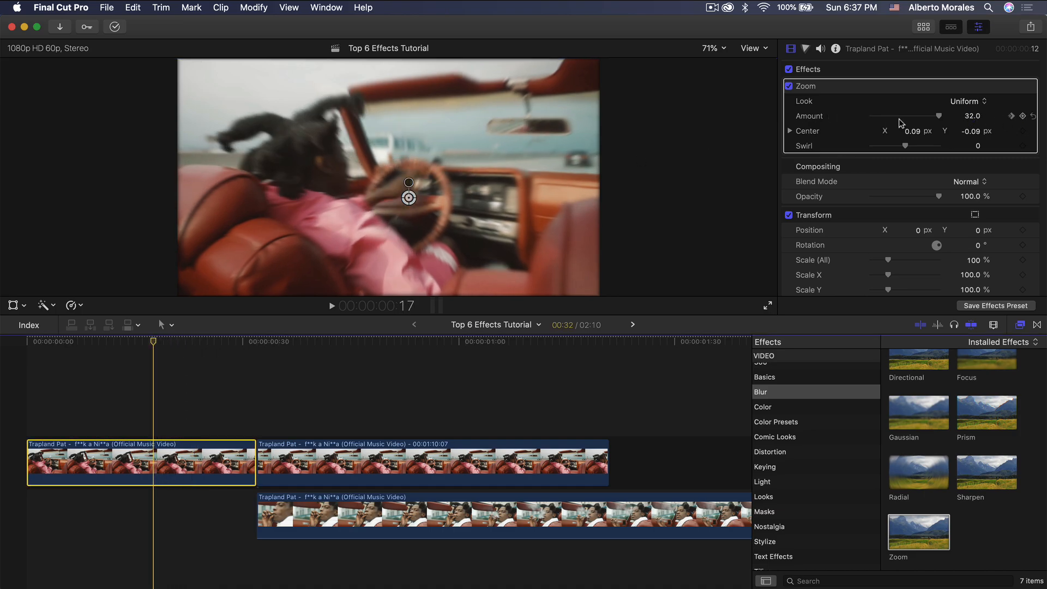
pyautogui.click(900, 116)
pyautogui.click(148, 342)
pyautogui.moveTo(159, 341)
pyautogui.mouseDown()
pyautogui.moveTo(273, 341)
pyautogui.moveTo(163, 353)
pyautogui.moveTo(140, 341)
pyautogui.moveTo(266, 340)
pyautogui.moveTo(258, 337)
pyautogui.mouseUp()
pyautogui.press('space')
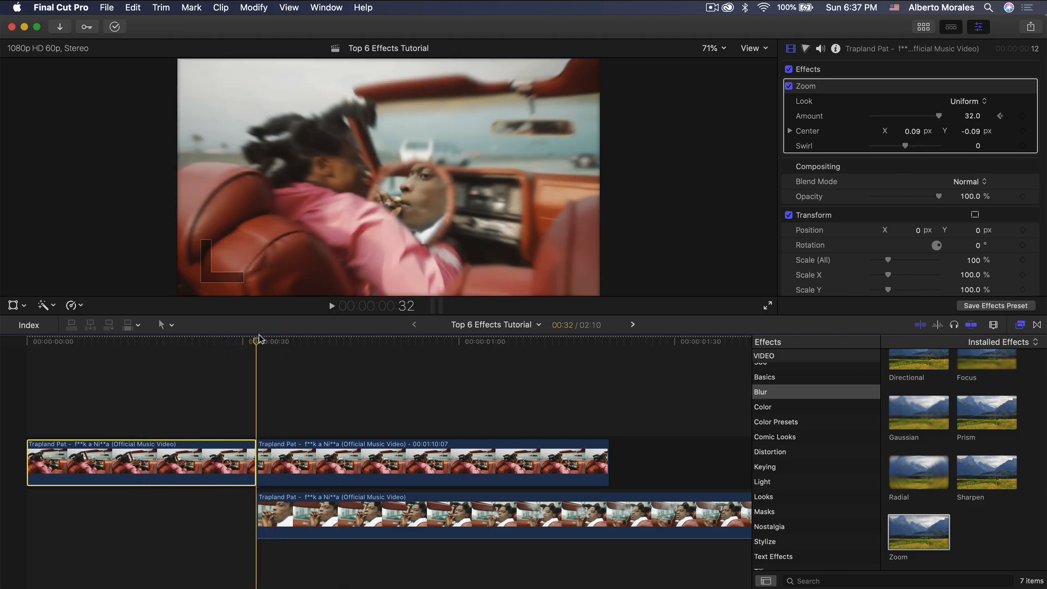
# Keyframe the freeze frame's Zoom amount at 32.0 on its first frame and at 0 just past the one-second mark.
pyautogui.click(263, 478)
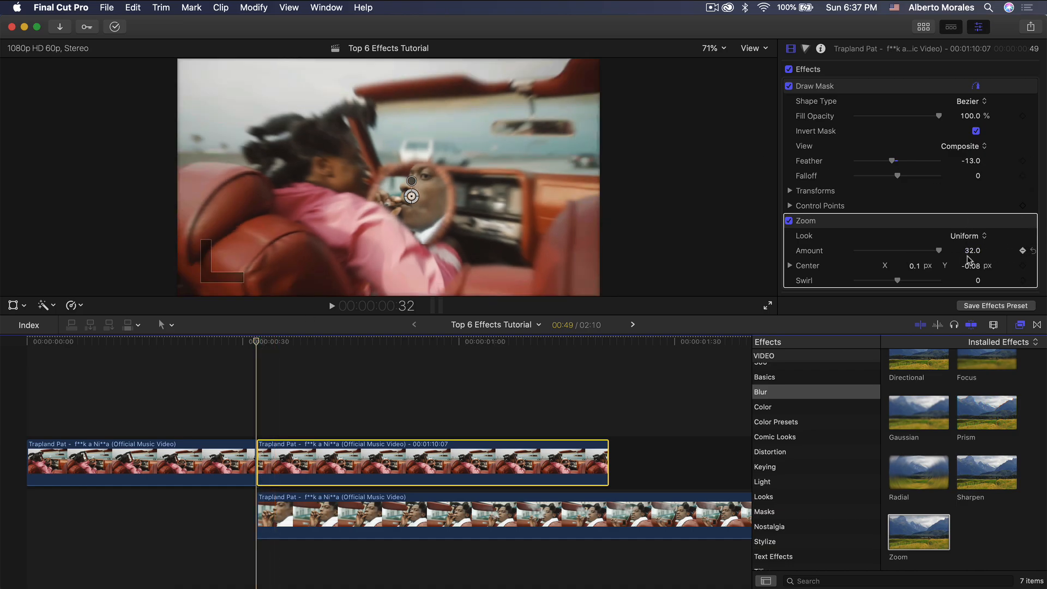
pyautogui.moveTo(267, 342); pyautogui.dragTo(487, 346)
pyautogui.moveTo(938, 251); pyautogui.dragTo(821, 257)
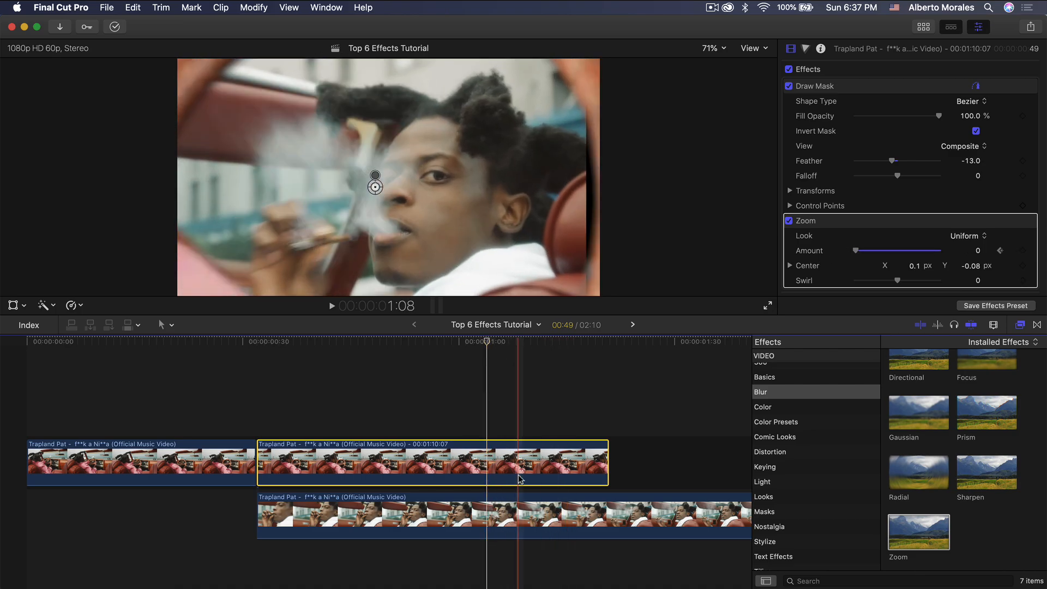
# Keyframe the smoking-man shot's scale at 130.73% at 1:08 and play back the complete blurred steering-wheel zoom.
pyautogui.click(473, 531)
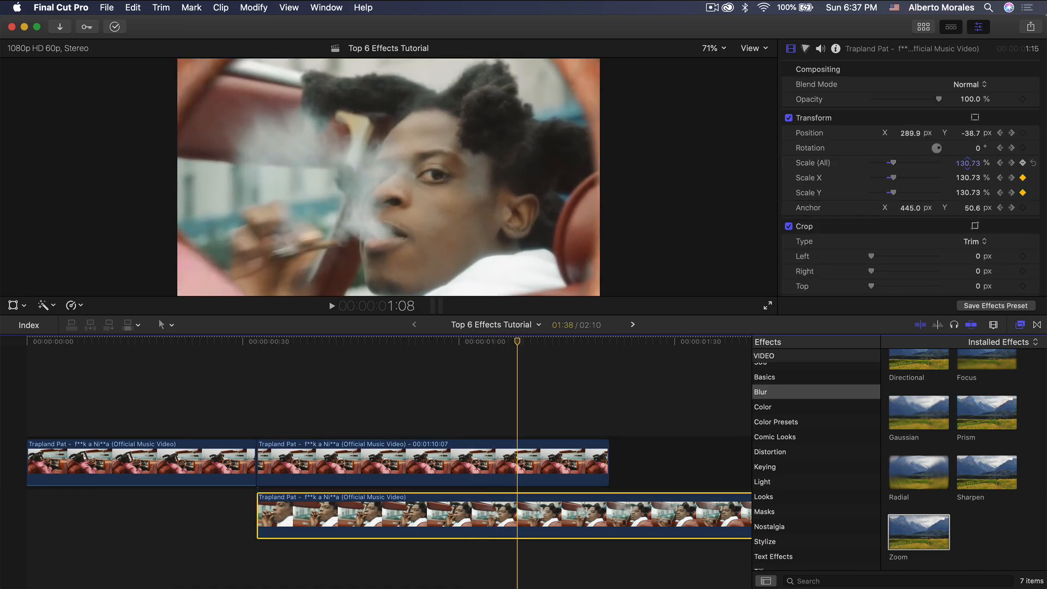
pyautogui.click(592, 341)
pyautogui.moveTo(593, 339); pyautogui.dragTo(14, 419)
pyautogui.press('space')
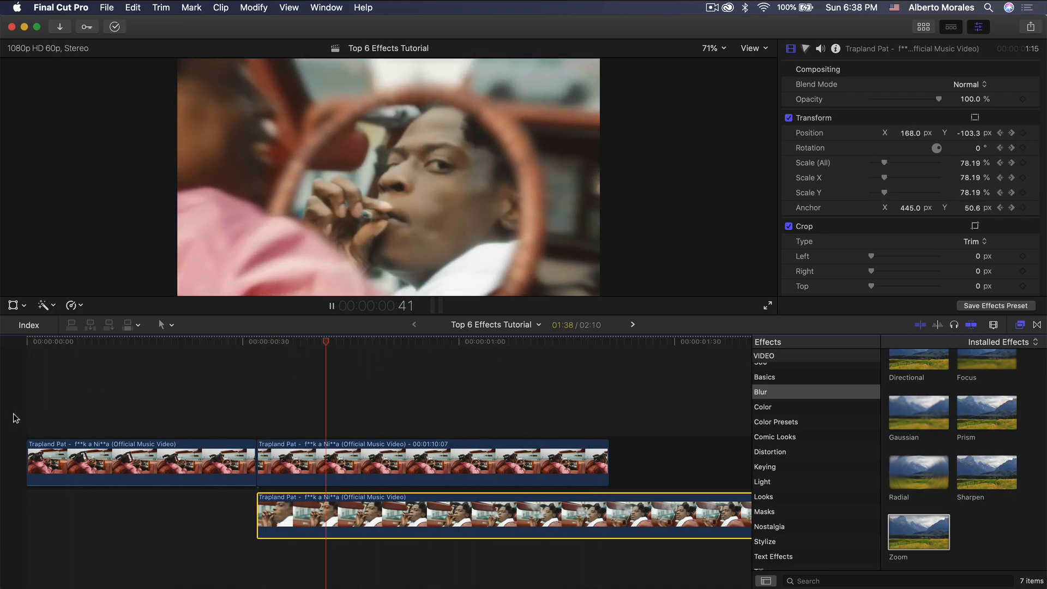
pyautogui.press('space')
pyautogui.press('space')
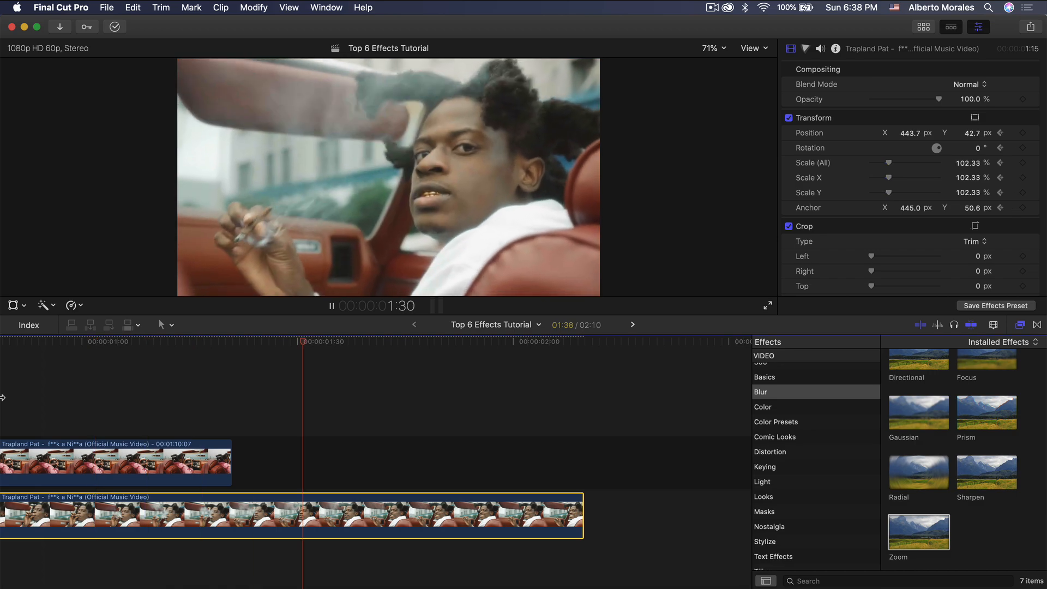
pyautogui.hotkey('shift', 'z')
pyautogui.moveTo(489, 339); pyautogui.dragTo(545, 340)
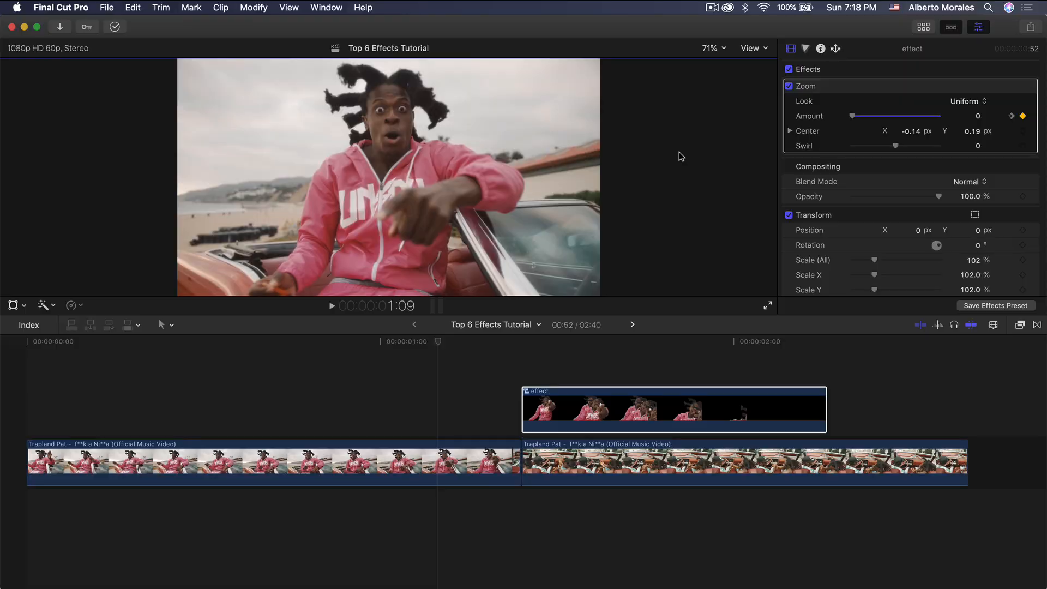
# Preview the finished pointing-man example and delete the "effect" compound clip above the car-interior shot.
pyautogui.moveTo(446, 343); pyautogui.dragTo(449, 375)
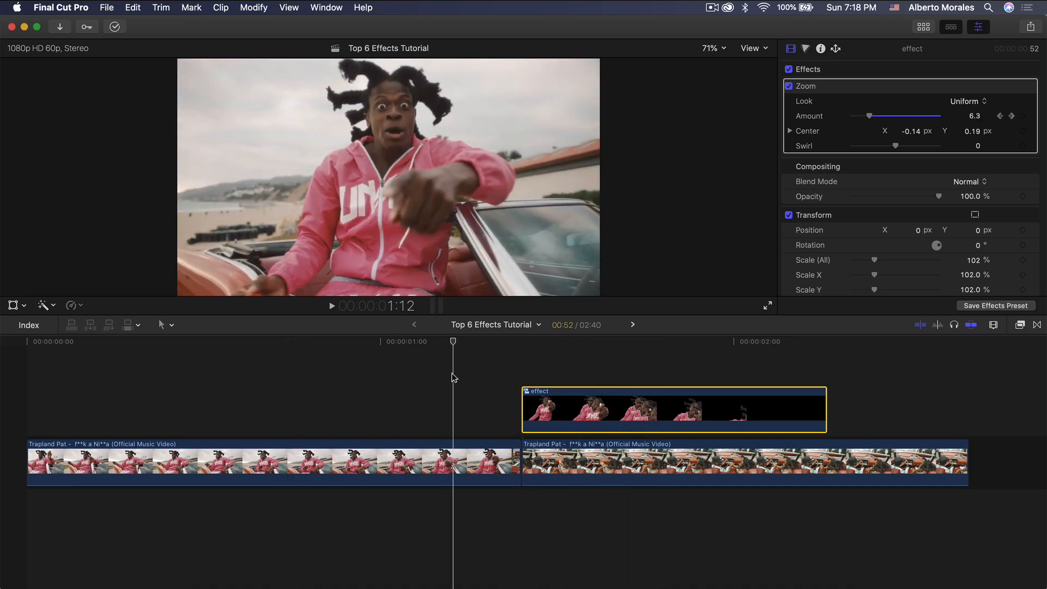
pyautogui.hscroll(4, 449, 375)
pyautogui.hscroll(-3, 449, 375)
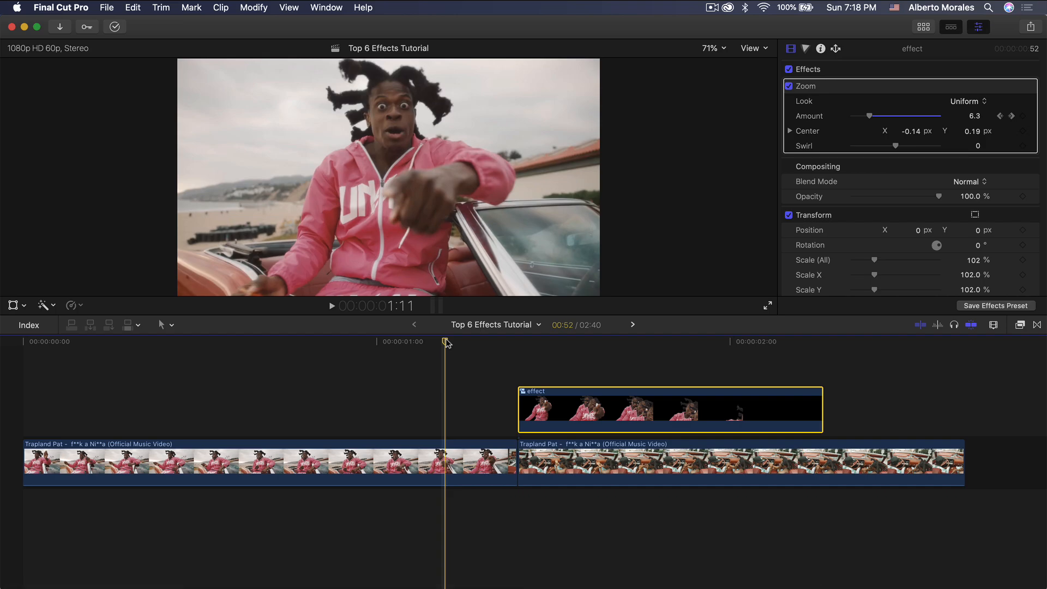
pyautogui.press('space')
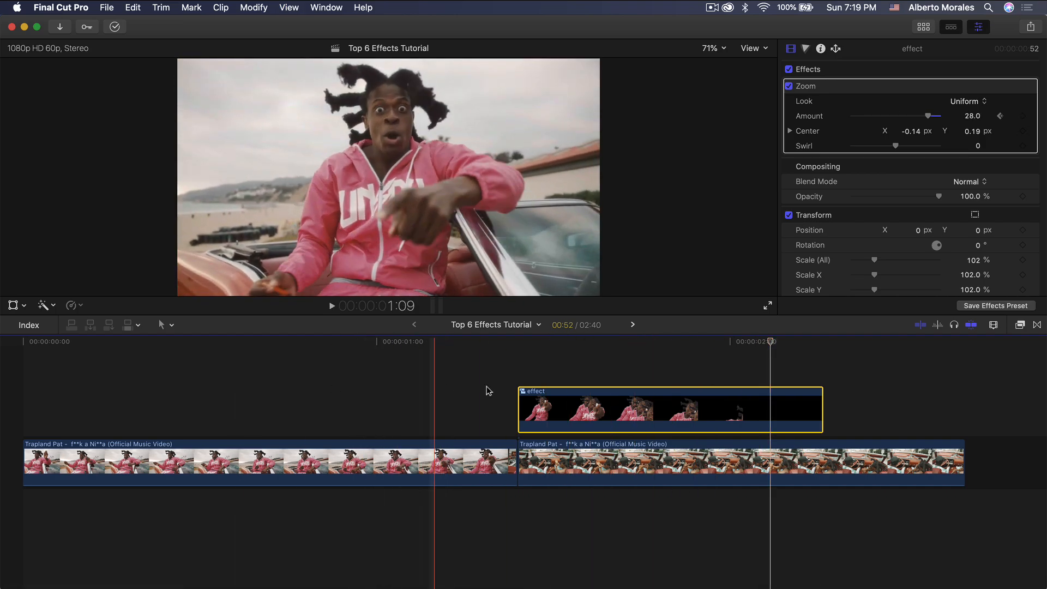
pyautogui.press('Delete')
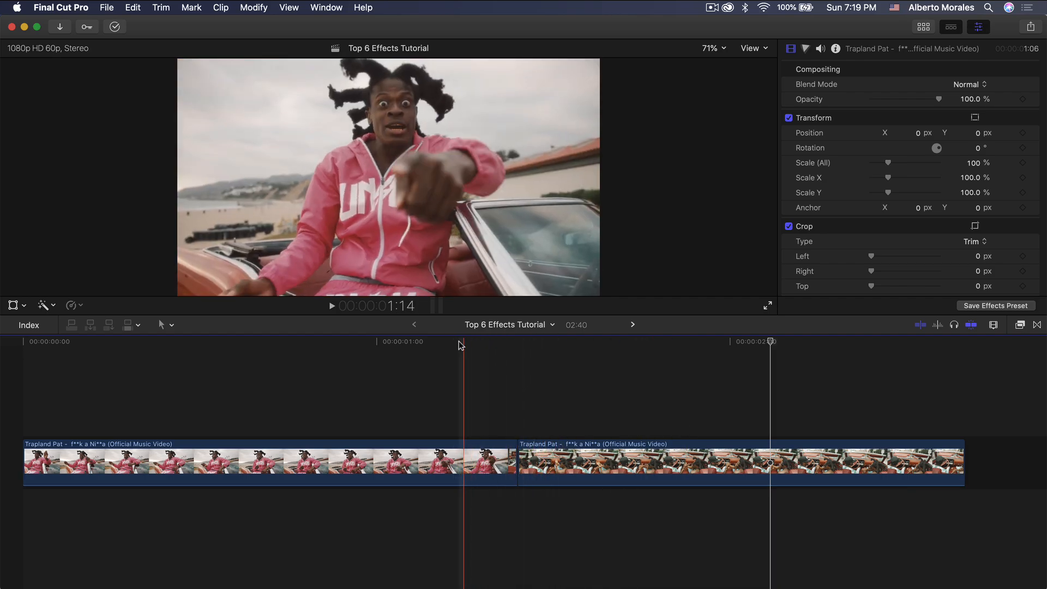
# Add a freeze frame at 1:23, on the last frame of the pointing-man clip.
pyautogui.click(515, 427)
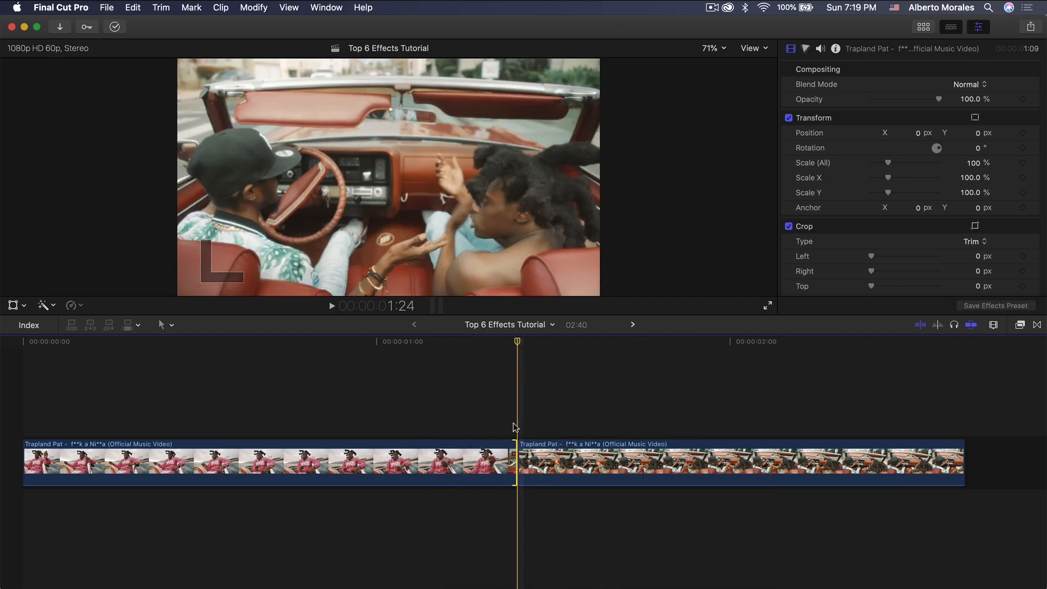
pyautogui.press('Left')
pyautogui.click(505, 459)
pyautogui.click(133, 7)
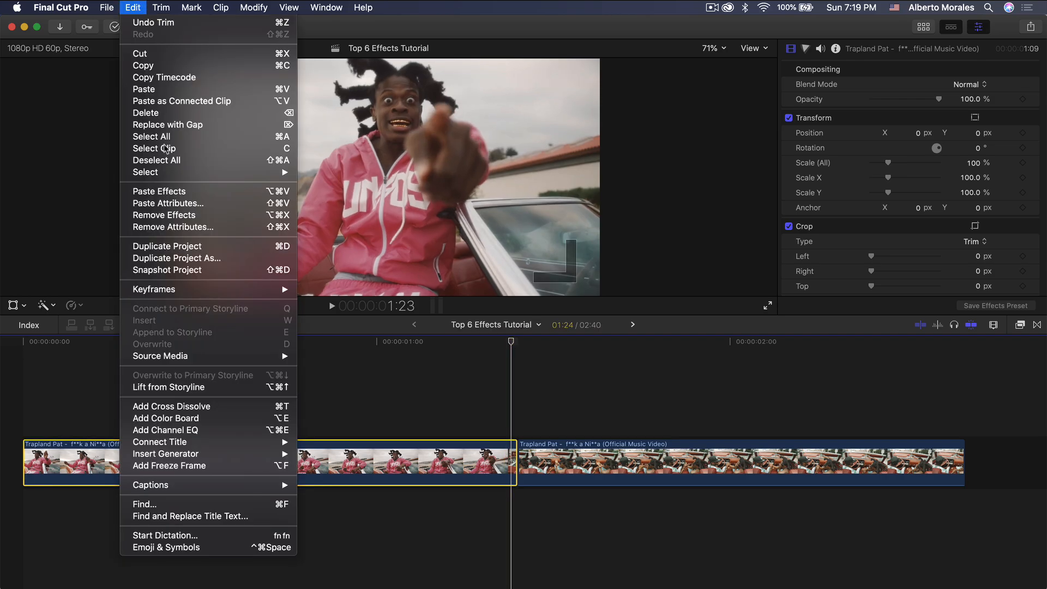
pyautogui.click(177, 467)
# Shorten the pointing-man freeze frame to 51 frames.
pyautogui.press('super+minus')
pyautogui.press('super+minus')
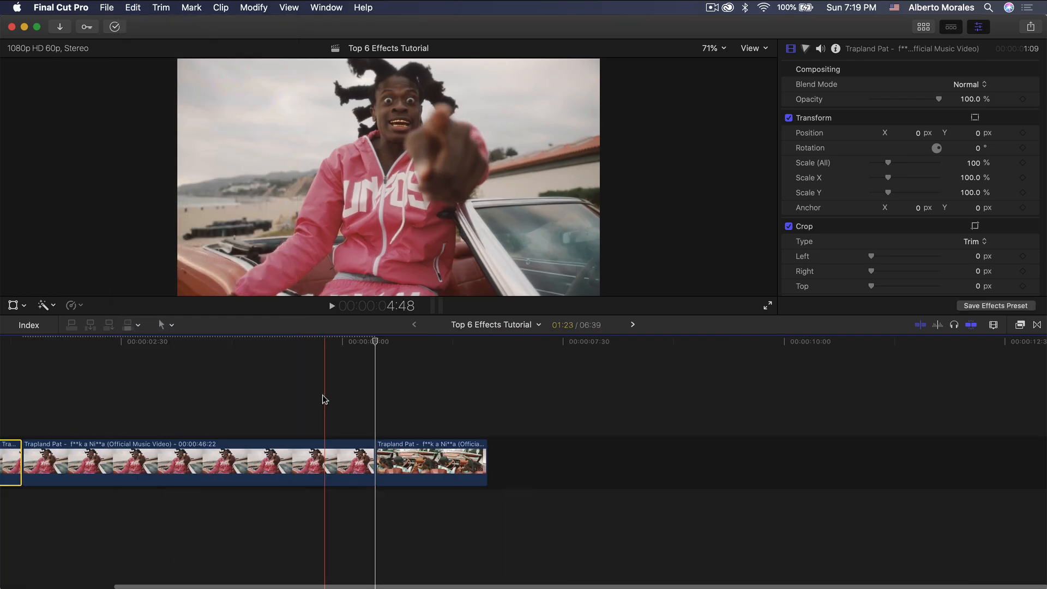
pyautogui.hscroll(-5, 323, 394)
pyautogui.click(389, 452)
pyautogui.moveTo(499, 462); pyautogui.dragTo(222, 464)
pyautogui.press('super+equal')
# Apply the Draw Mask effect to the pointing-man freeze frame.
pyautogui.click(340, 457)
pyautogui.click(347, 344)
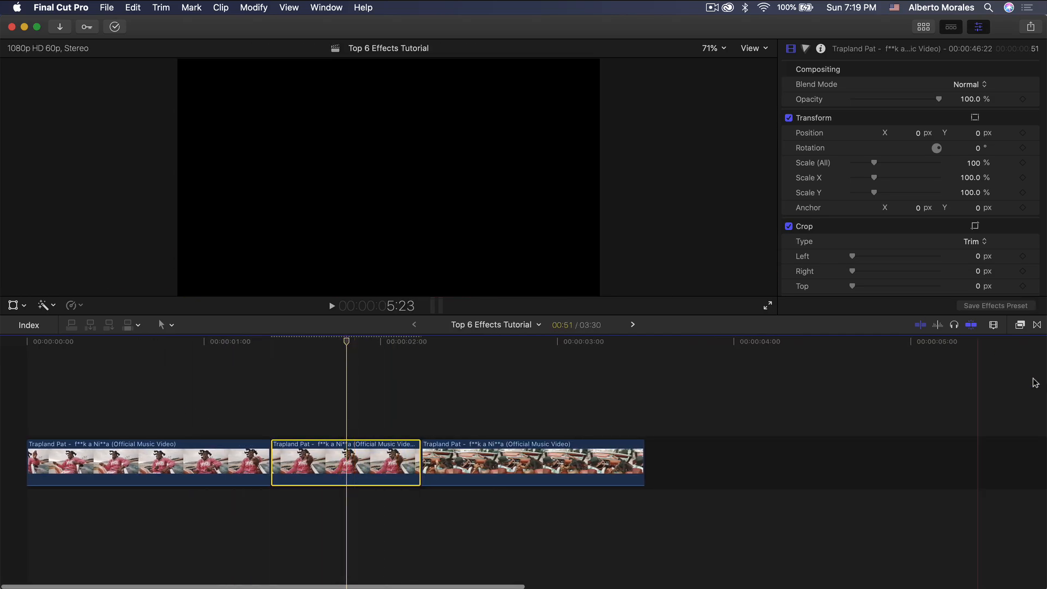
pyautogui.click(1020, 325)
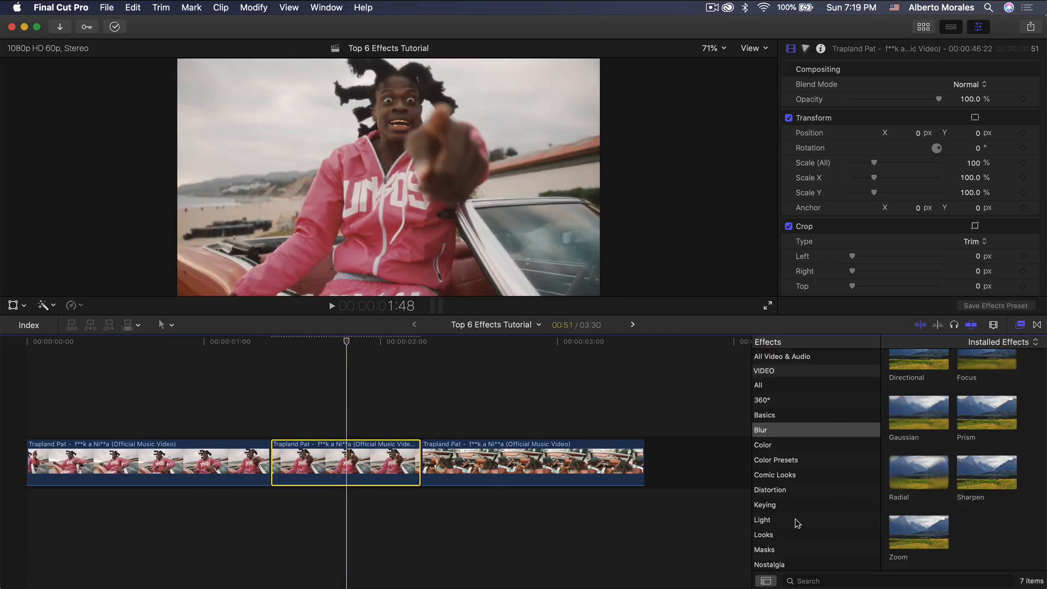
pyautogui.scroll(-3, 782, 550)
pyautogui.click(785, 494)
pyautogui.moveTo(919, 377)
pyautogui.mouseDown()
pyautogui.moveTo(906, 387)
pyautogui.moveTo(371, 464)
pyautogui.mouseUp()
pyautogui.click(1018, 326)
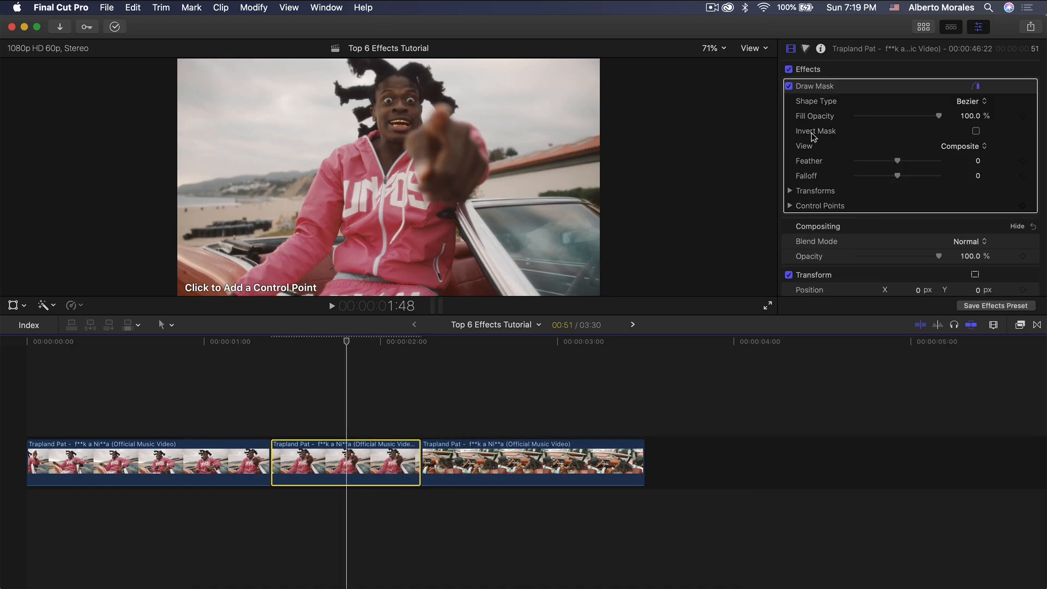
# With the viewer at 150%, trace a closed mask around the pointing man's hair, jacket and hand.
pyautogui.click(711, 48)
pyautogui.click(726, 131)
pyautogui.moveTo(760, 183); pyautogui.dragTo(758, 174)
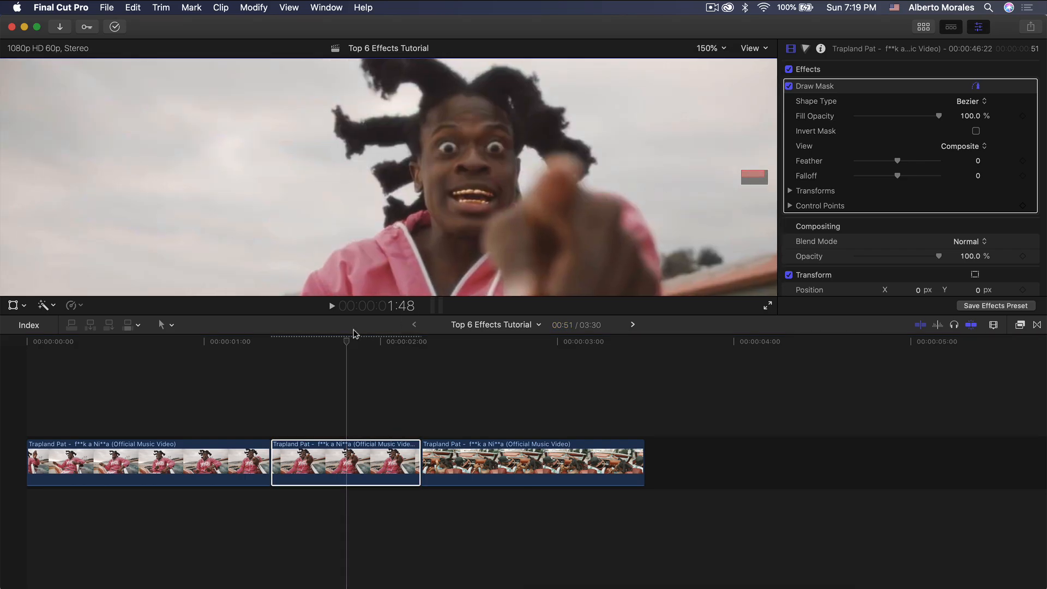
pyautogui.click(280, 341)
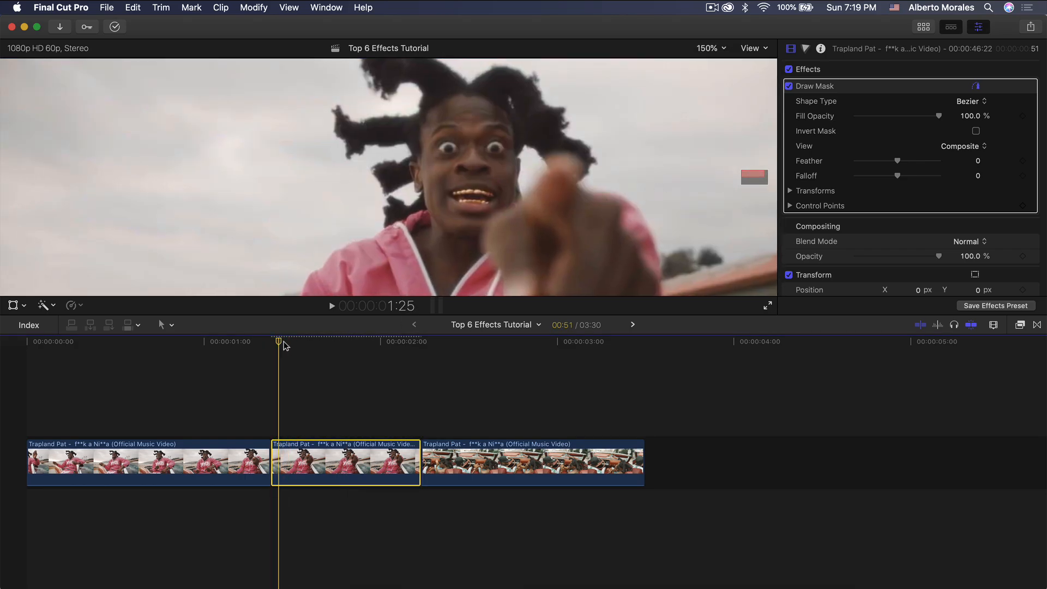
pyautogui.click(575, 184)
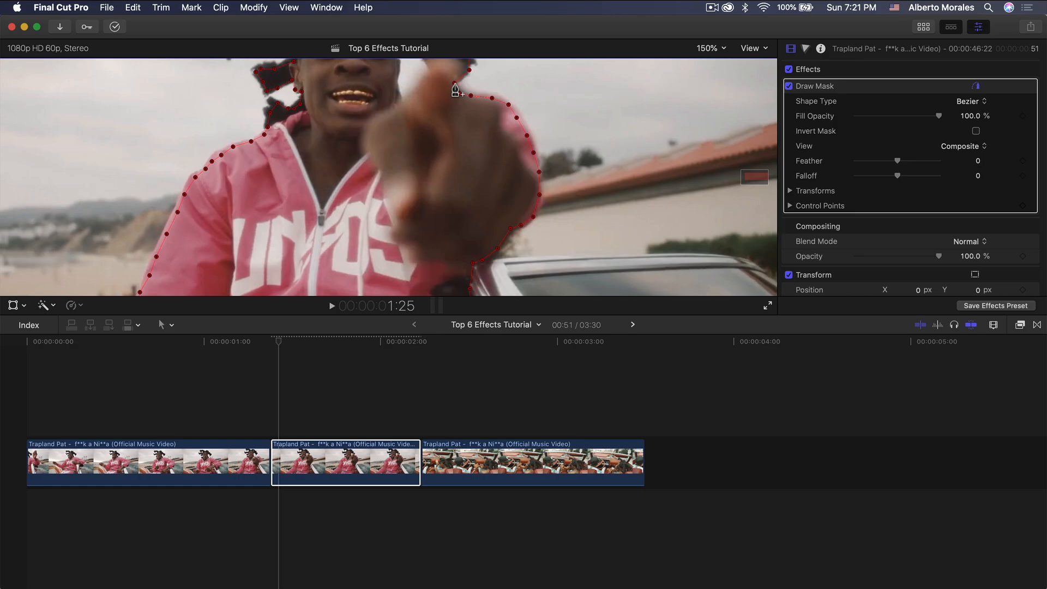
pyautogui.click(455, 85)
# Add a second Draw Mask around the bright background gap between the man's face and pointing finger, and invert it.
pyautogui.click(711, 49)
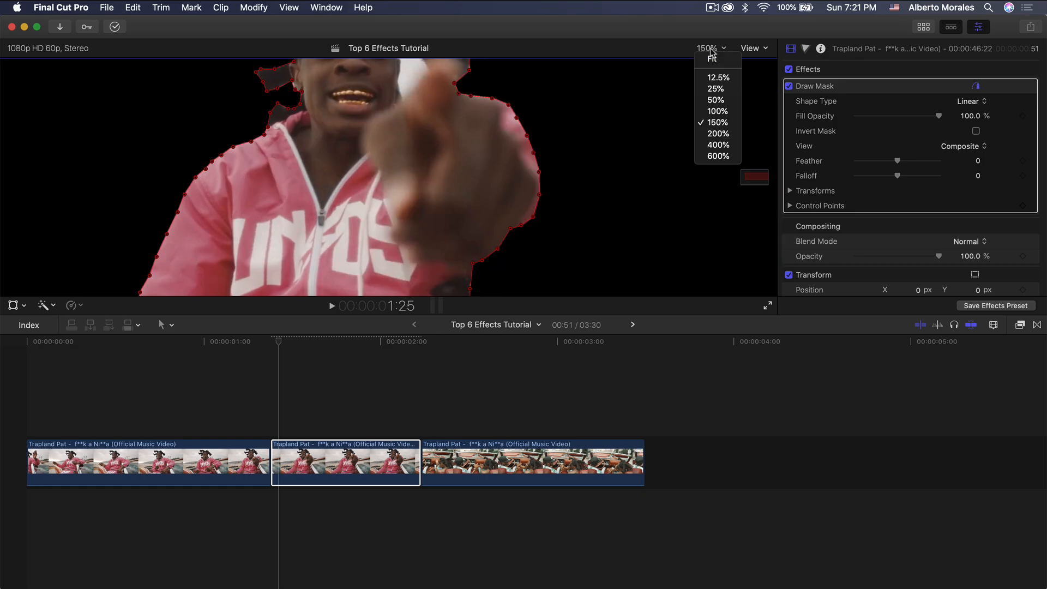
pyautogui.click(713, 60)
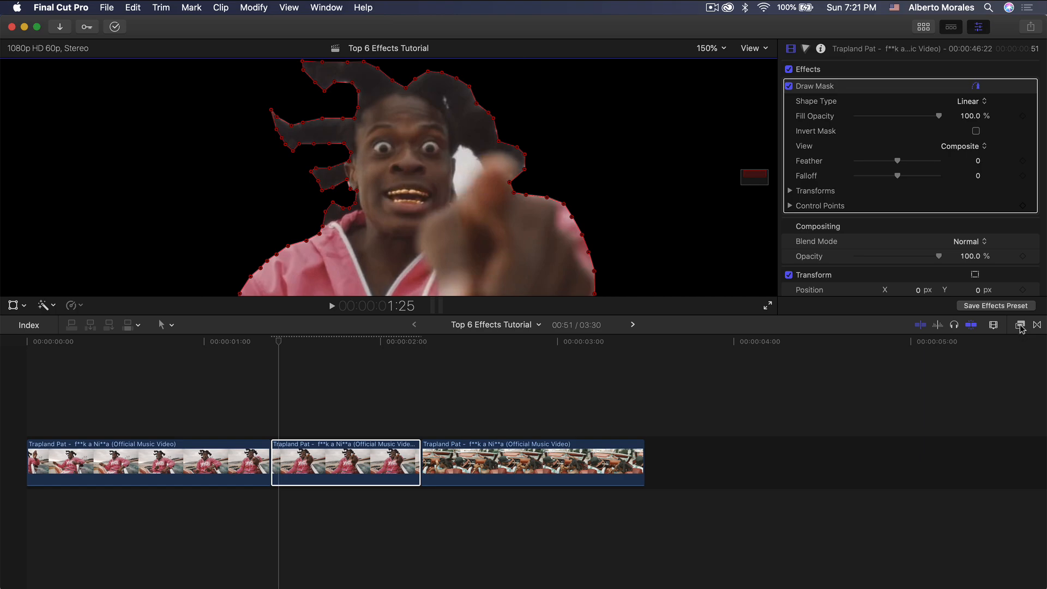
pyautogui.click(1020, 326)
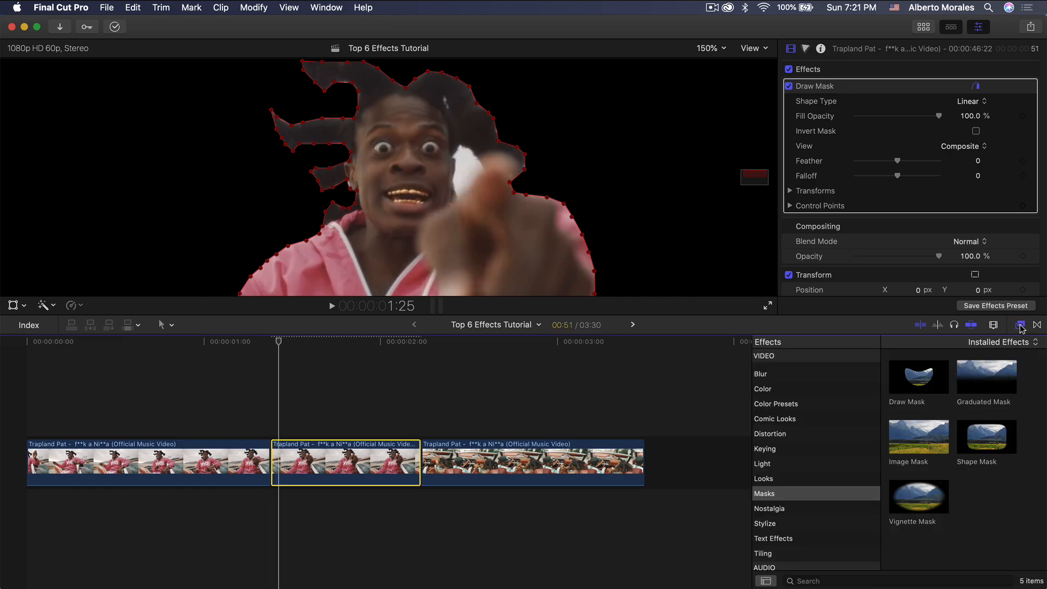
pyautogui.moveTo(925, 388)
pyautogui.mouseDown()
pyautogui.moveTo(374, 436)
pyautogui.moveTo(375, 459)
pyautogui.mouseUp()
pyautogui.press('super+5')
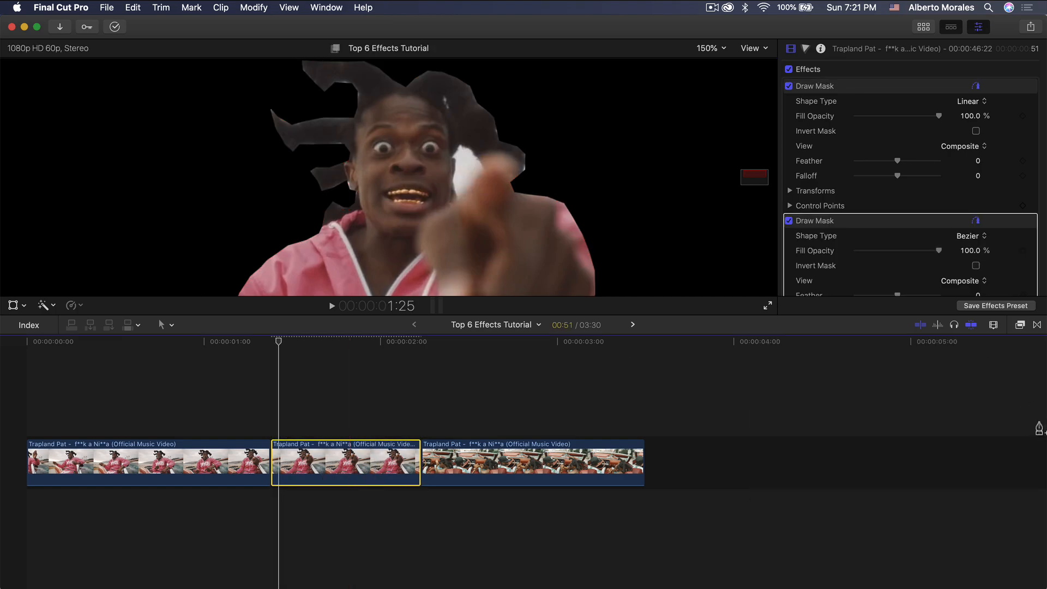
pyautogui.click(479, 170)
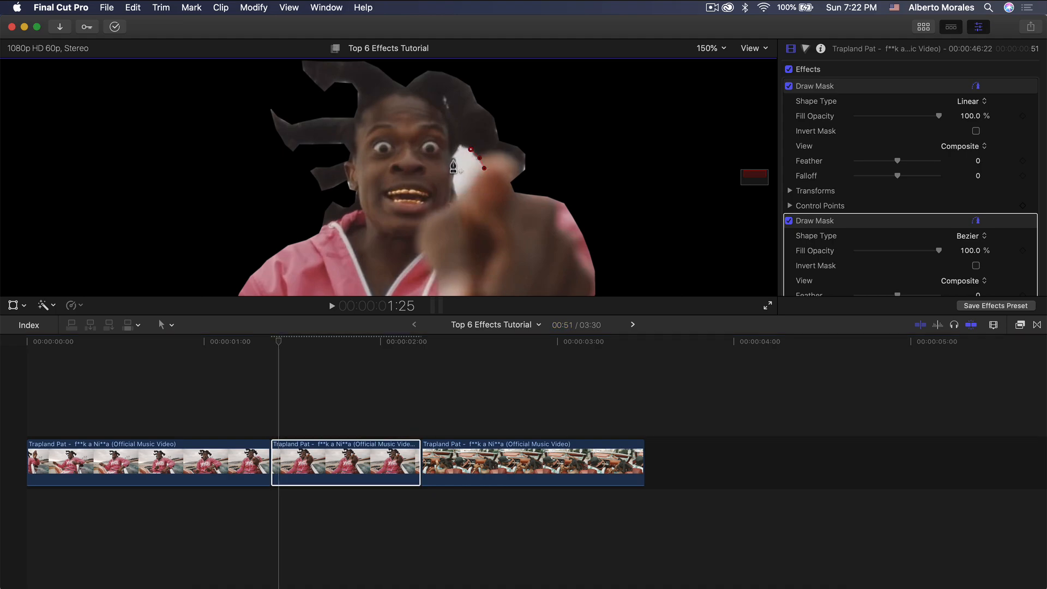
pyautogui.click(454, 161)
pyautogui.scroll(-2, 994, 249)
pyautogui.click(976, 233)
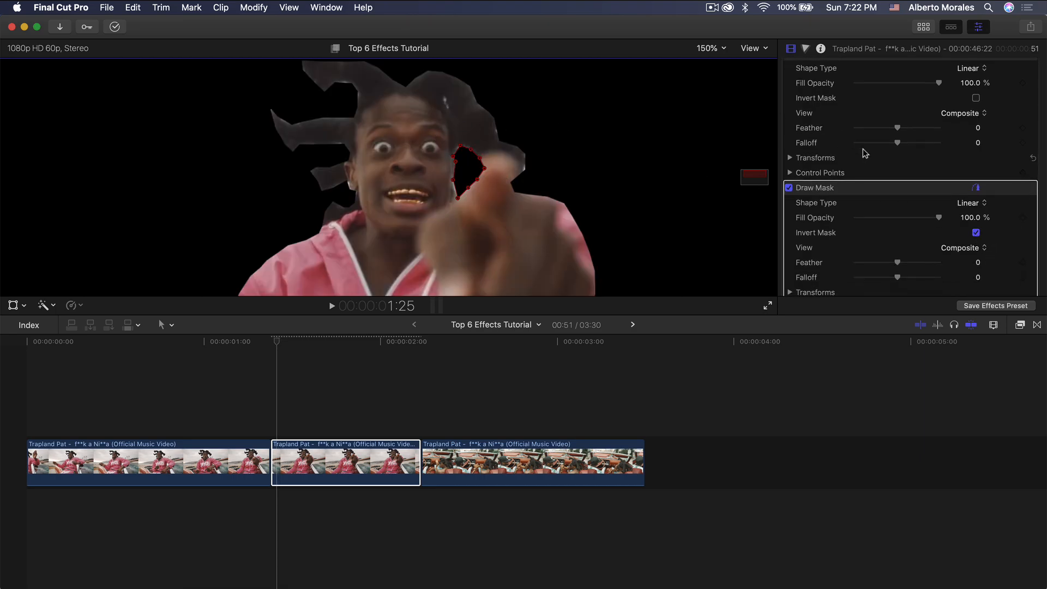
# Fit the picture to the viewer, review both masks and set the outline mask's feather to 7.0.
pyautogui.scroll(2, 864, 152)
pyautogui.click(709, 48)
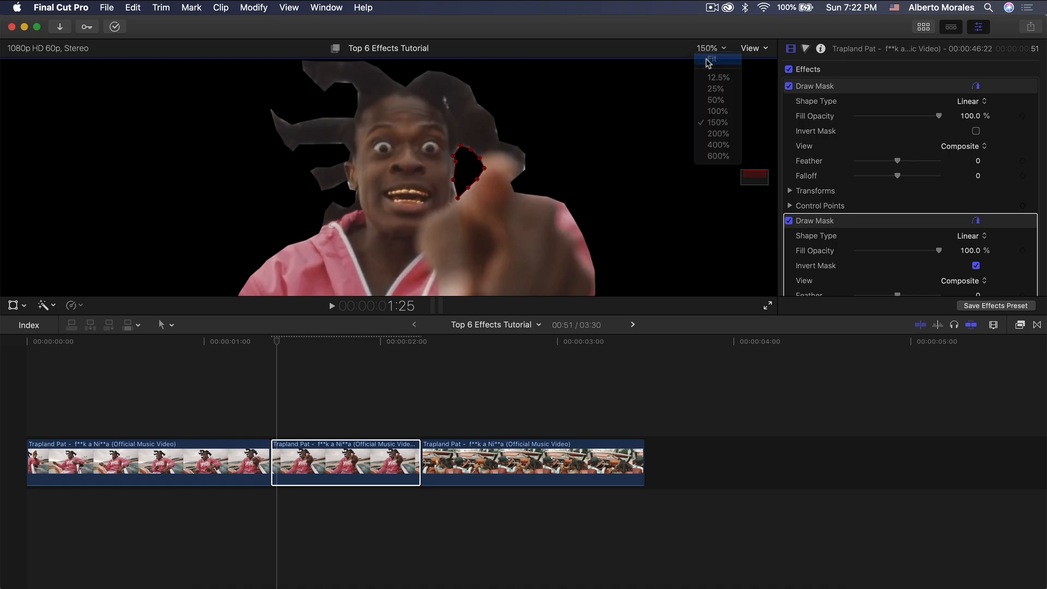
pyautogui.click(709, 59)
pyautogui.click(867, 85)
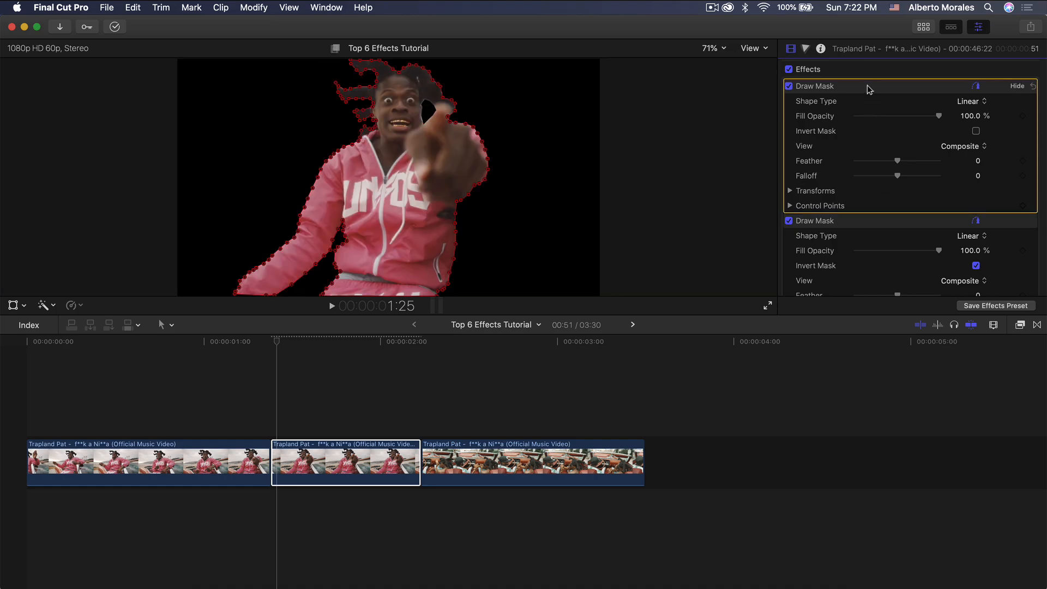
pyautogui.scroll(-8, 885, 97)
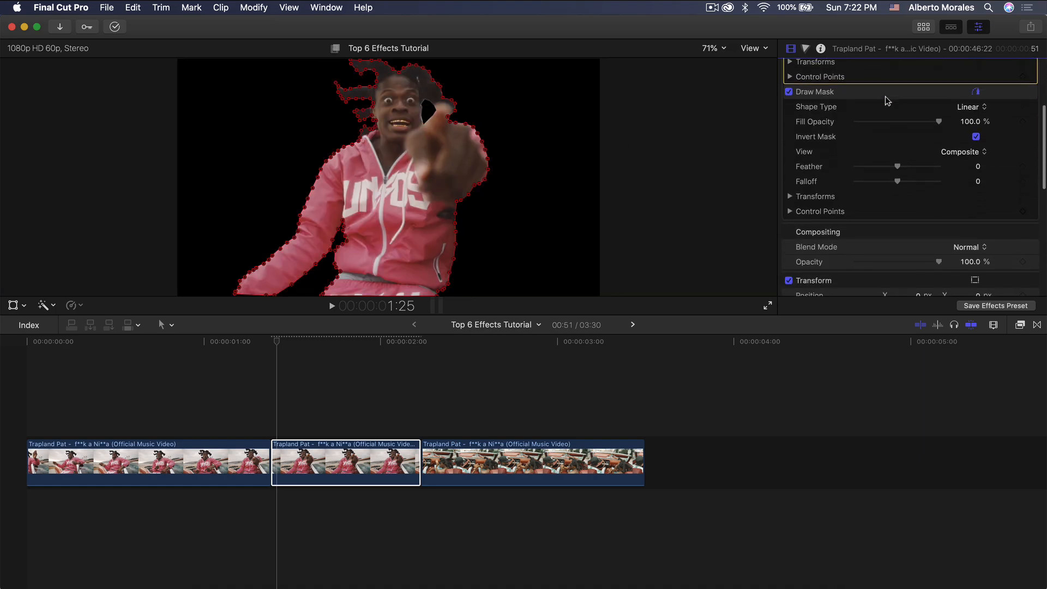
pyautogui.click(851, 221)
pyautogui.scroll(4, 851, 221)
pyautogui.scroll(2, 850, 220)
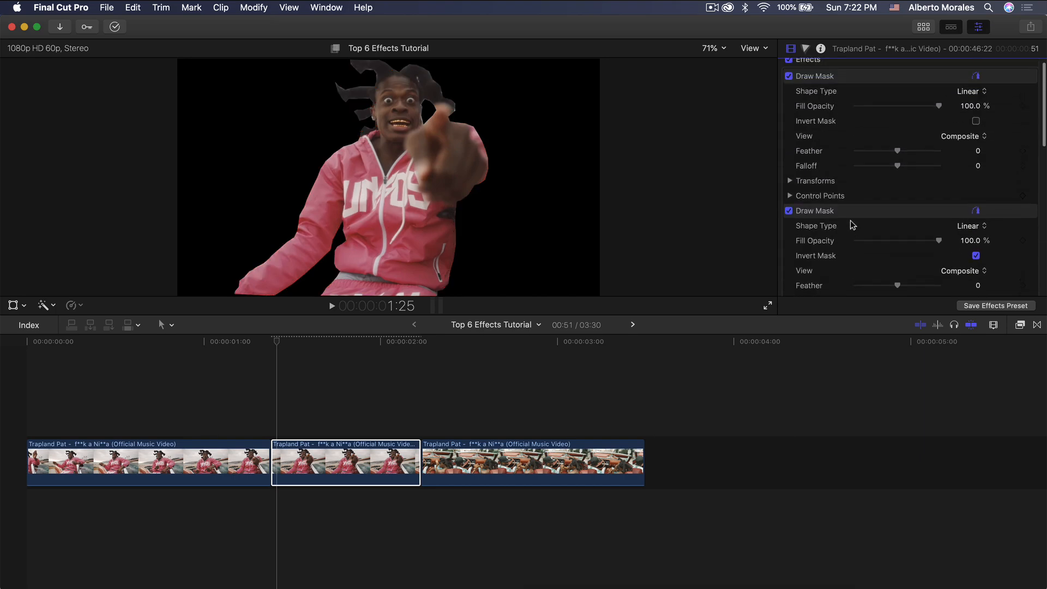
pyautogui.moveTo(897, 146); pyautogui.dragTo(904, 147)
# Move the masked freeze frame above the start of the car-interior shot as a connected clip and select it.
pyautogui.click(297, 449)
pyautogui.moveTo(300, 448); pyautogui.dragTo(300, 396)
pyautogui.press('super+equal')
pyautogui.click(287, 466)
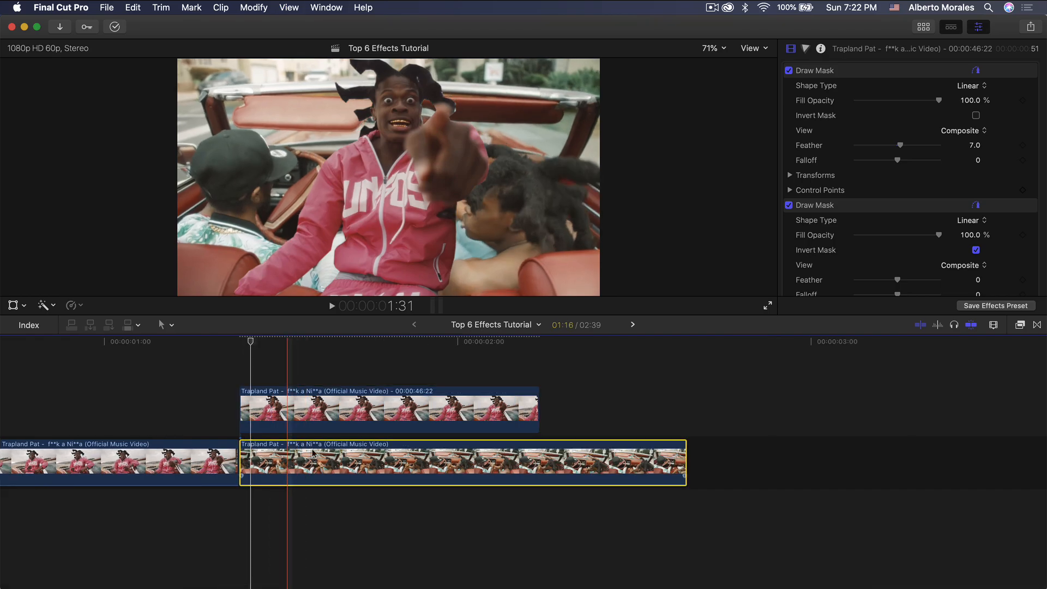
pyautogui.click(277, 398)
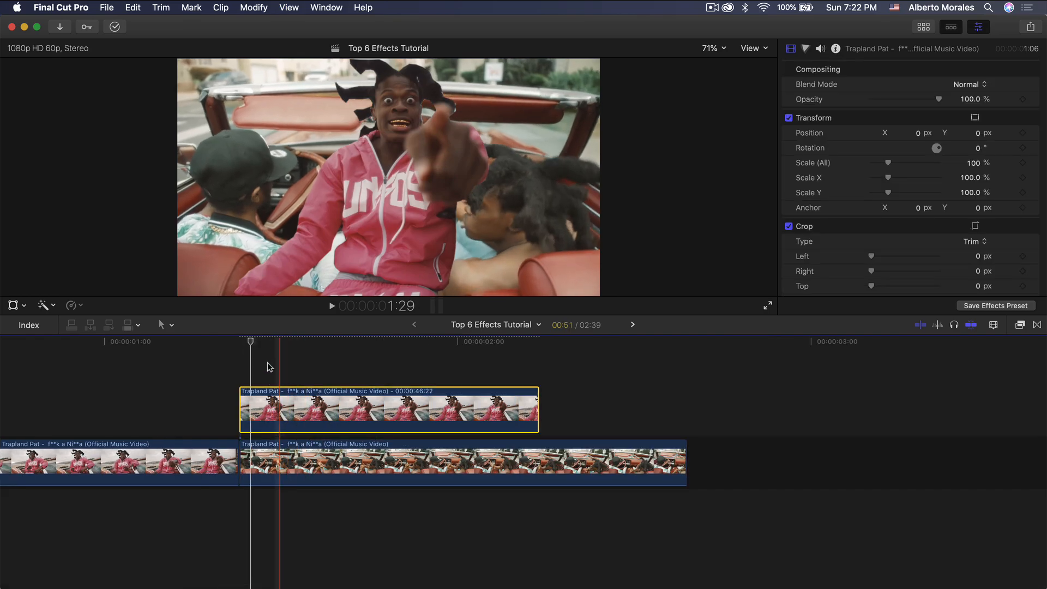
# Set the masked freeze frame's overall scale to 102% and go to its first frame.
pyautogui.click(251, 342)
pyautogui.scroll(-5, 903, 248)
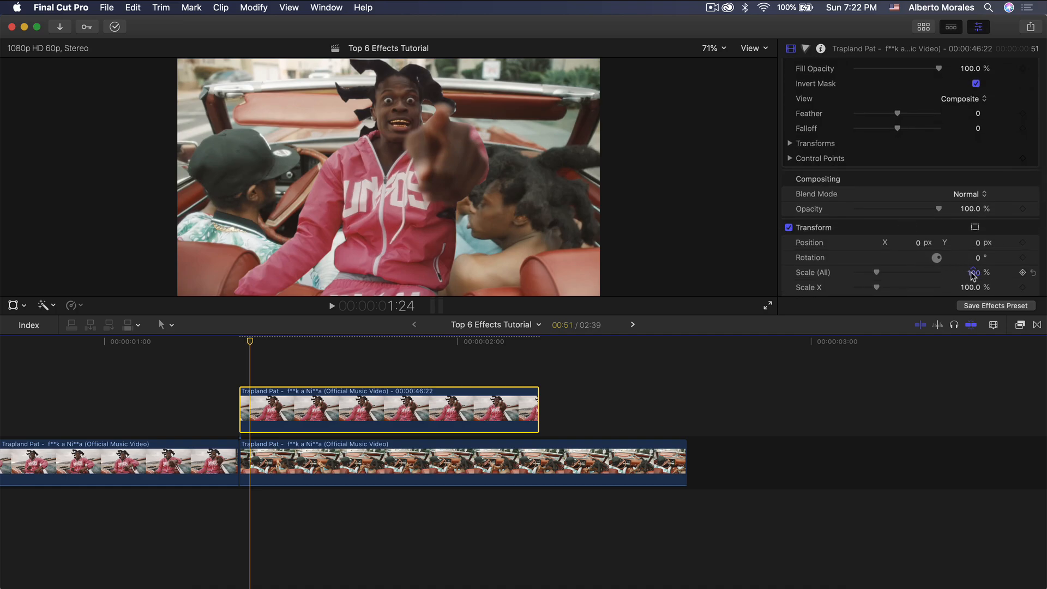
pyautogui.moveTo(975, 275); pyautogui.dragTo(974, 273)
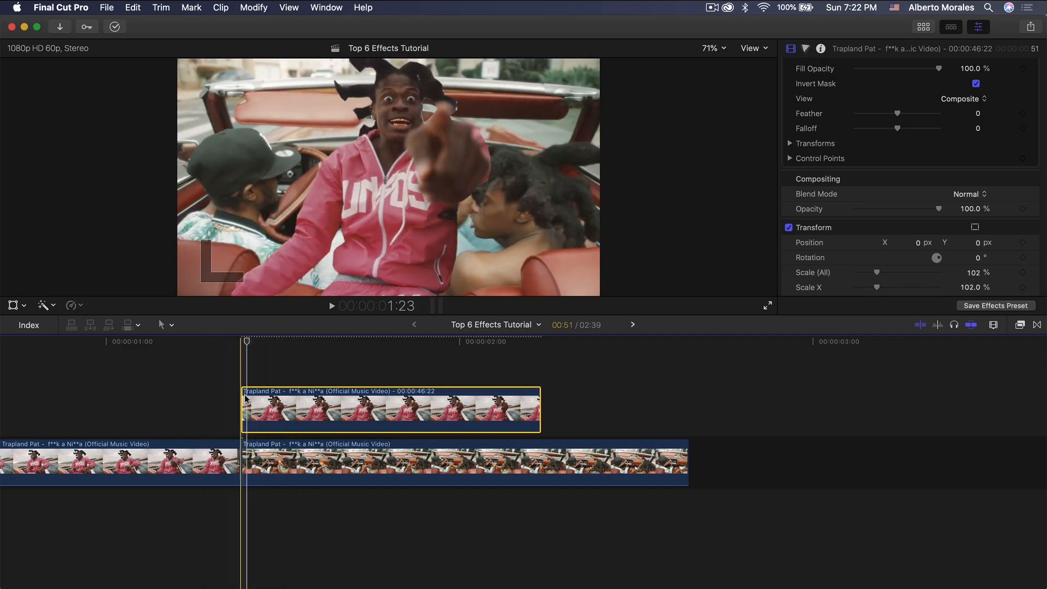
pyautogui.press('space')
pyautogui.click(243, 349)
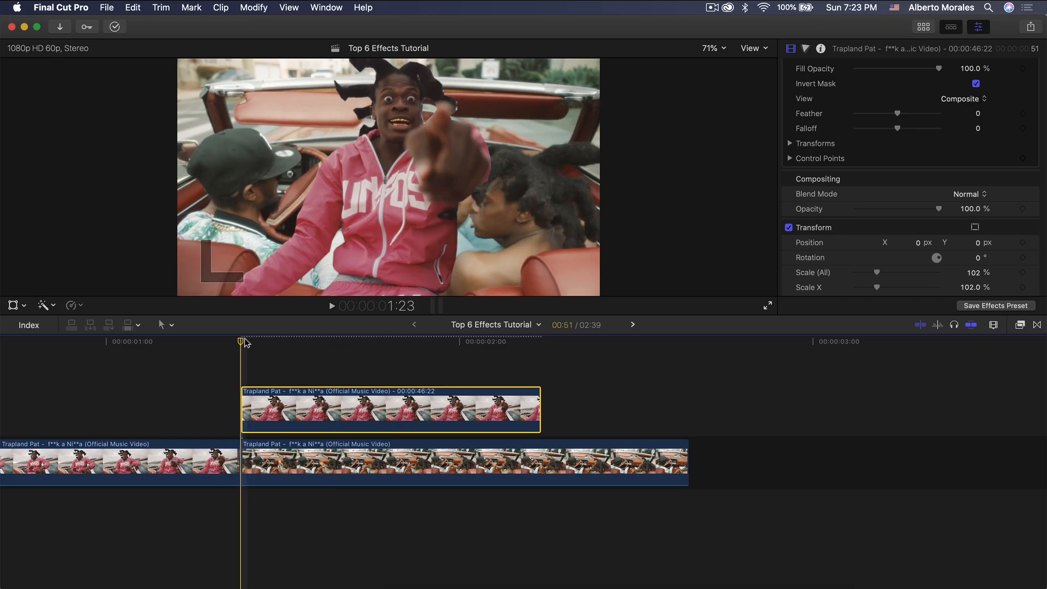
# Keyframe the Transform at the freeze frame's start, then at about 2:00 enlarge it, rotate it clockwise and move it toward the picture's lower-right corner.
pyautogui.click(12, 307)
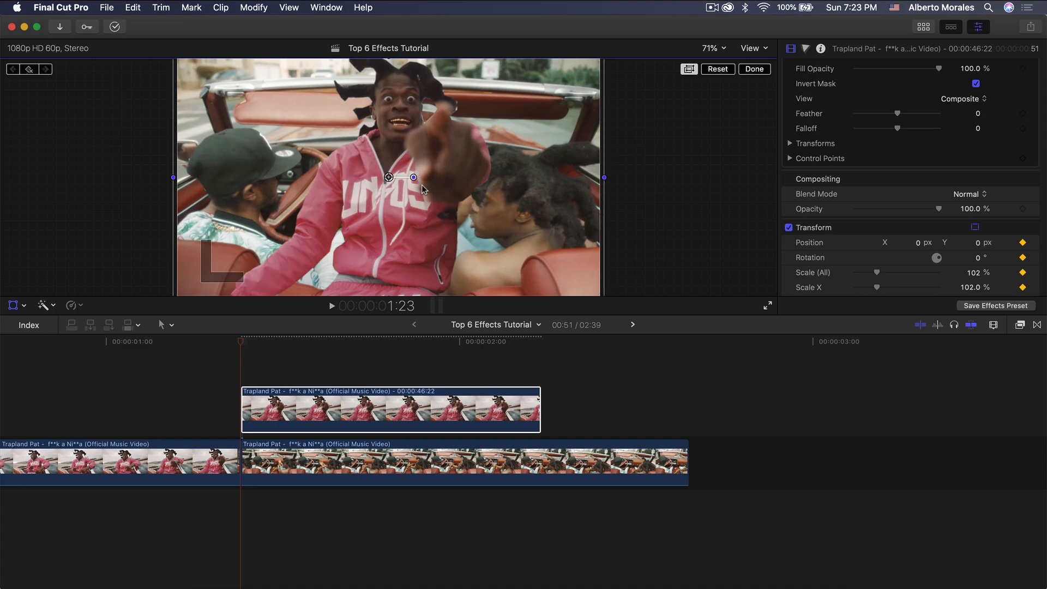
pyautogui.click(712, 49)
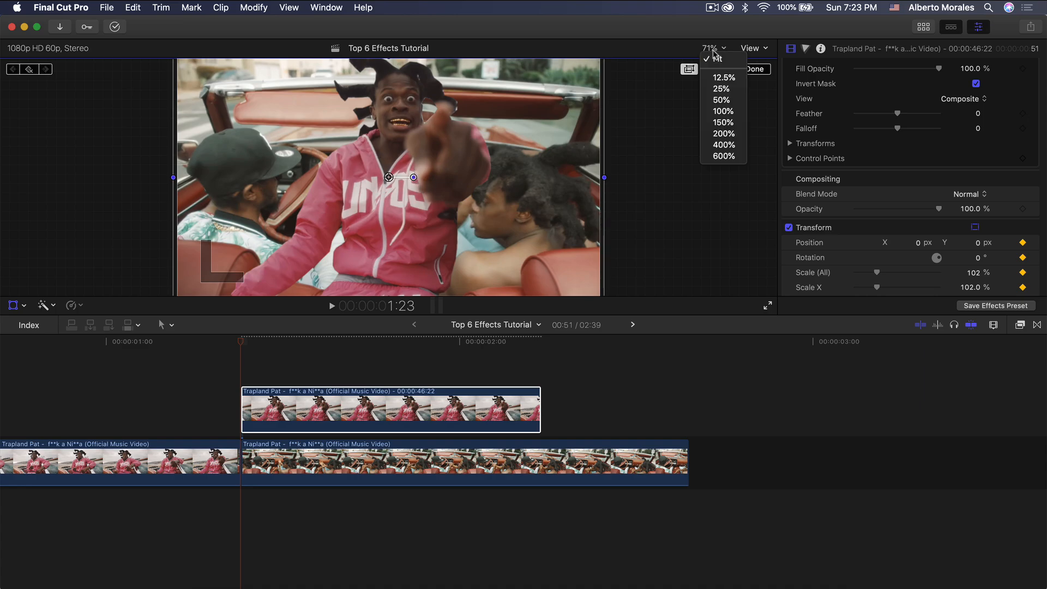
pyautogui.click(724, 100)
pyautogui.moveTo(253, 340); pyautogui.dragTo(461, 342)
pyautogui.moveTo(543, 92); pyautogui.dragTo(580, 68)
pyautogui.moveTo(415, 179); pyautogui.dragTo(427, 192)
pyautogui.moveTo(422, 120); pyautogui.dragTo(510, 231)
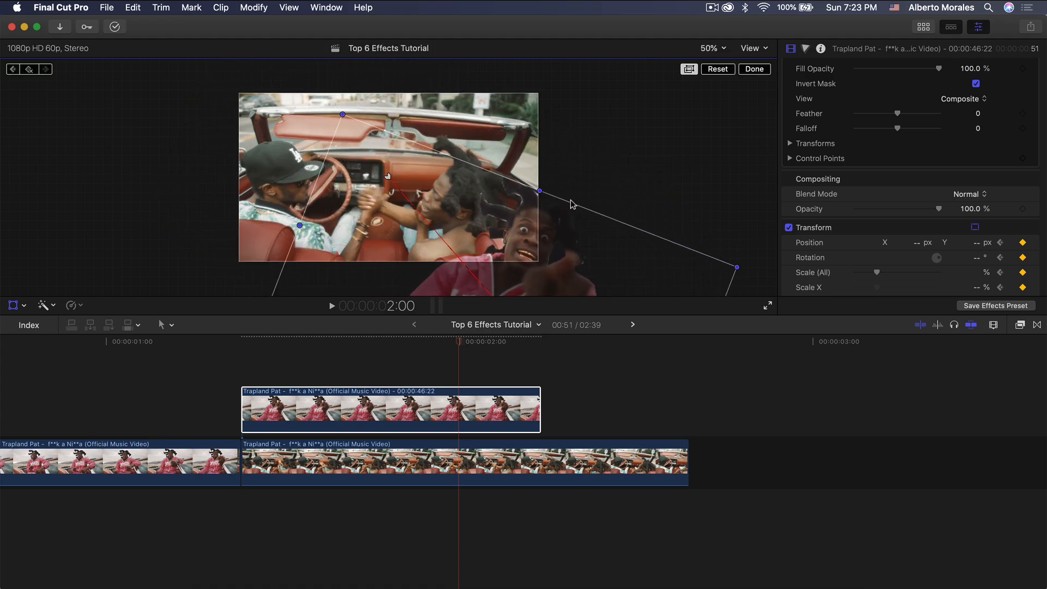
# With the viewer at 25%, move the freeze frame completely out of the picture at the end keyframe and play the animation.
pyautogui.click(710, 49)
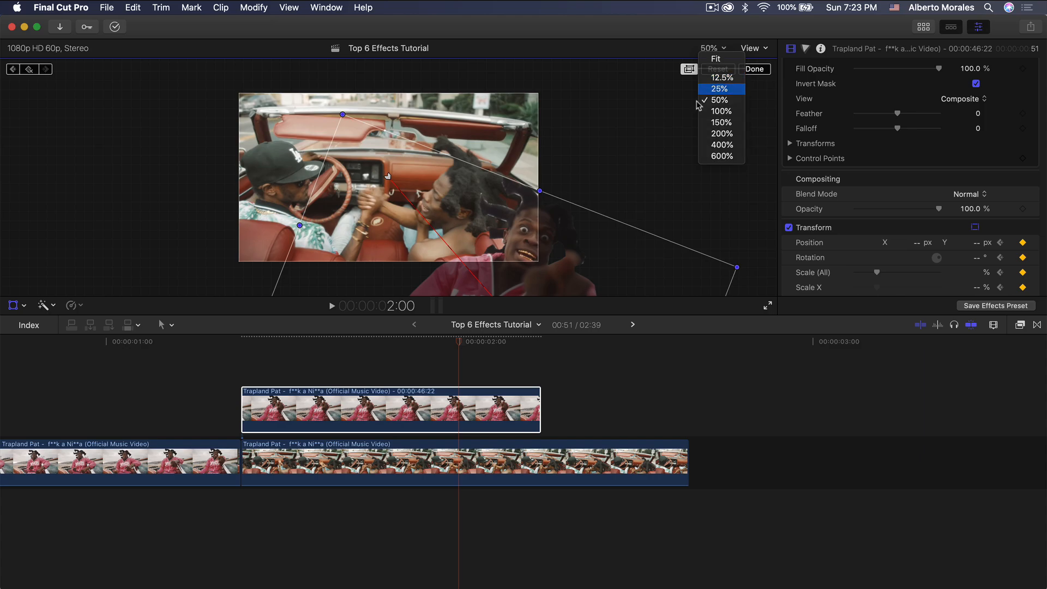
pyautogui.click(719, 88)
pyautogui.moveTo(566, 251); pyautogui.dragTo(580, 251)
pyautogui.moveTo(487, 246); pyautogui.dragTo(243, 344)
pyautogui.press('space')
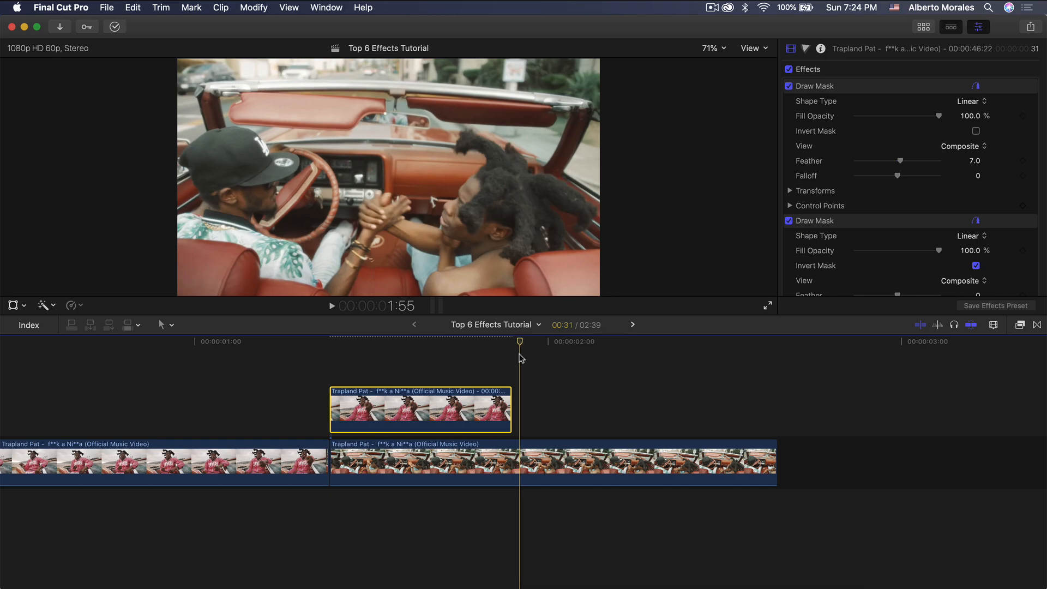
pyautogui.click(356, 342)
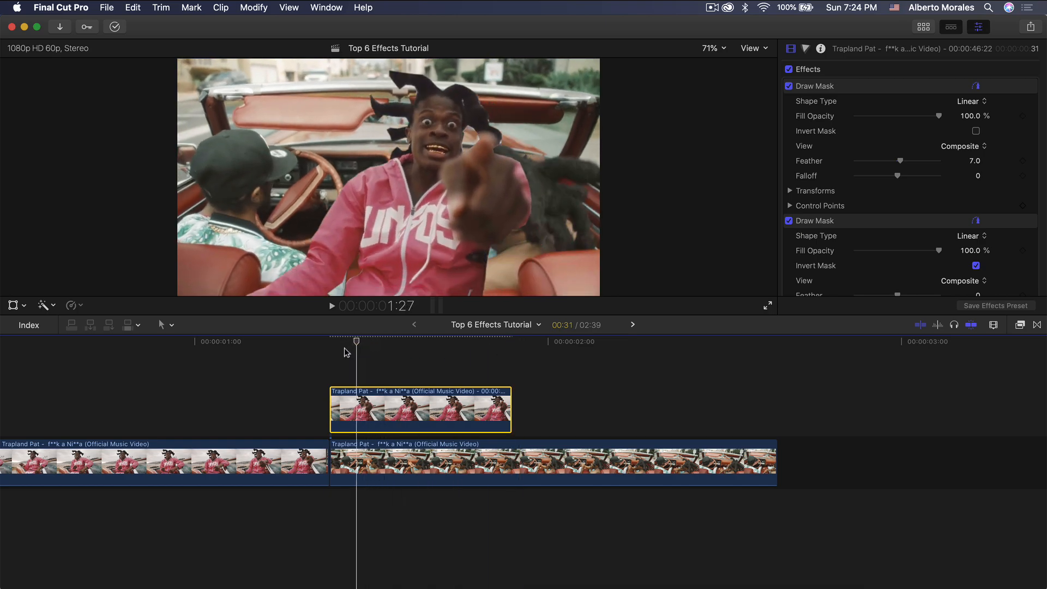
pyautogui.moveTo(347, 352)
pyautogui.mouseDown()
pyautogui.moveTo(321, 354)
pyautogui.moveTo(339, 355)
pyautogui.mouseUp()
pyautogui.press('/')
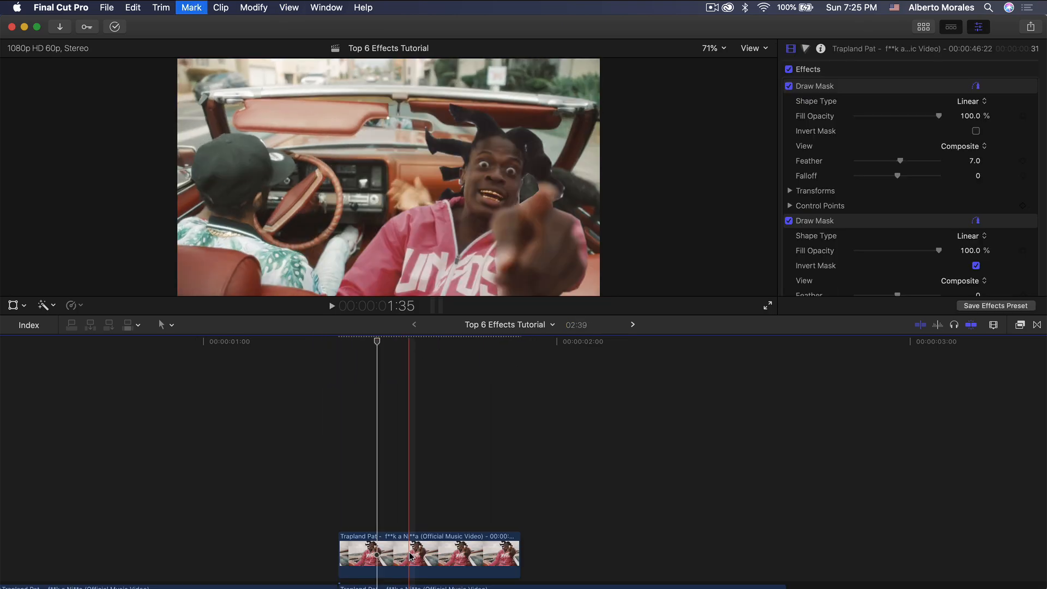
# Show the freeze frame's video animation, delay its first Transform keyframe by a few frames and play the result.
pyautogui.scroll(-3, 411, 556)
pyautogui.rightClick(410, 510)
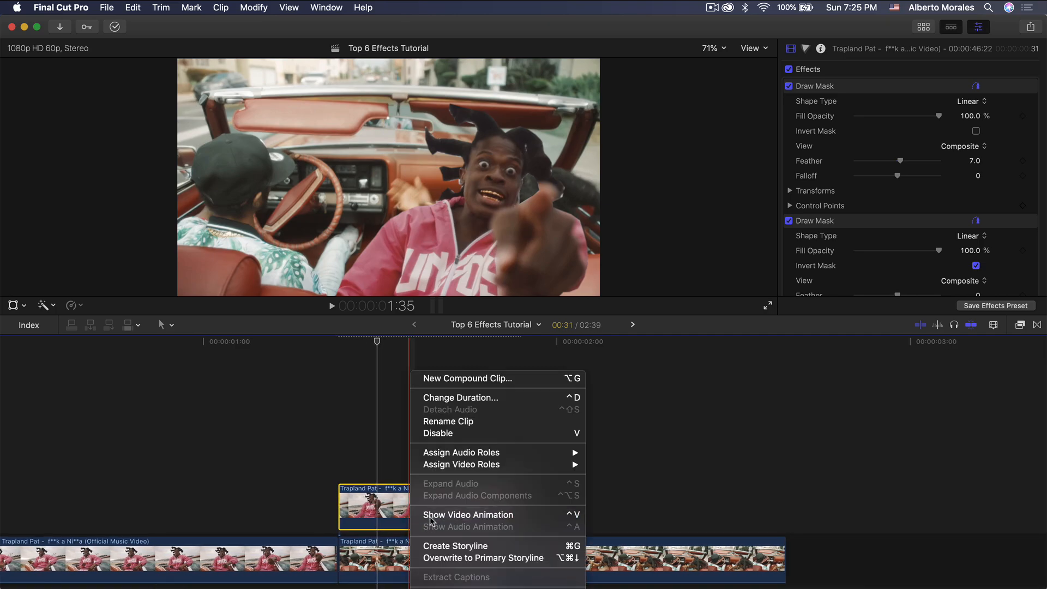
pyautogui.click(431, 515)
pyautogui.moveTo(362, 420); pyautogui.dragTo(380, 420)
pyautogui.press('space')
pyautogui.press('space')
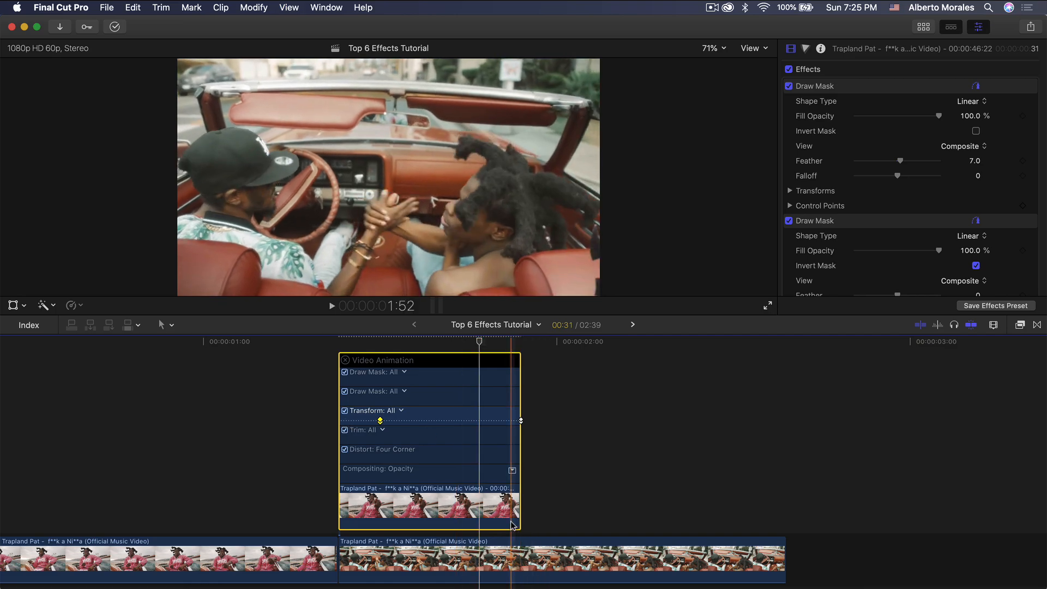
# Extend the freeze frame to 48 frames, delay its end Transform keyframe to slow the movement and play it.
pyautogui.click(559, 511)
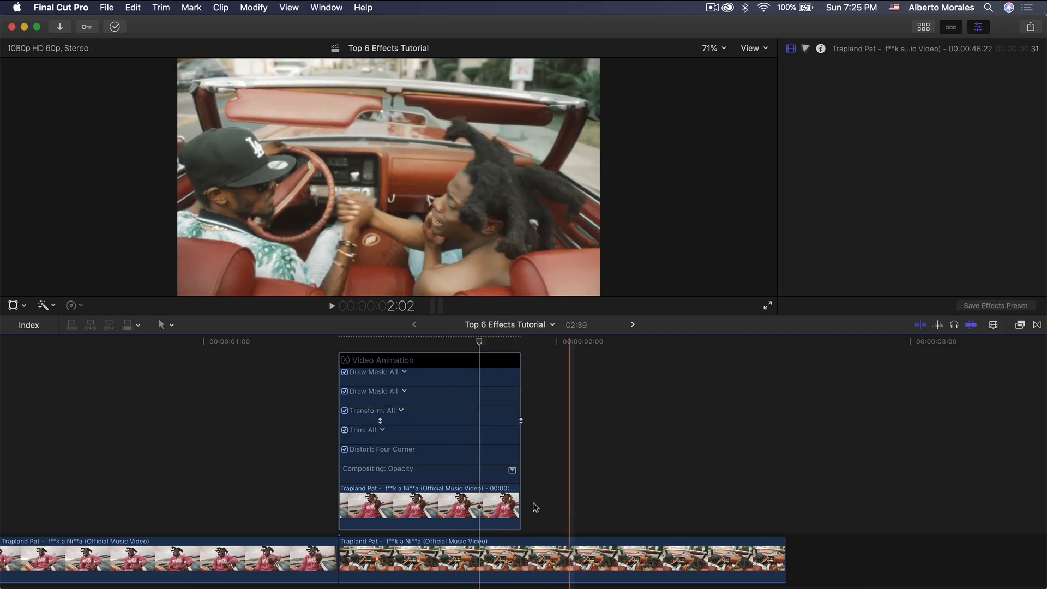
pyautogui.moveTo(520, 504); pyautogui.dragTo(621, 504)
pyautogui.moveTo(520, 421); pyautogui.dragTo(581, 421)
pyautogui.press('space')
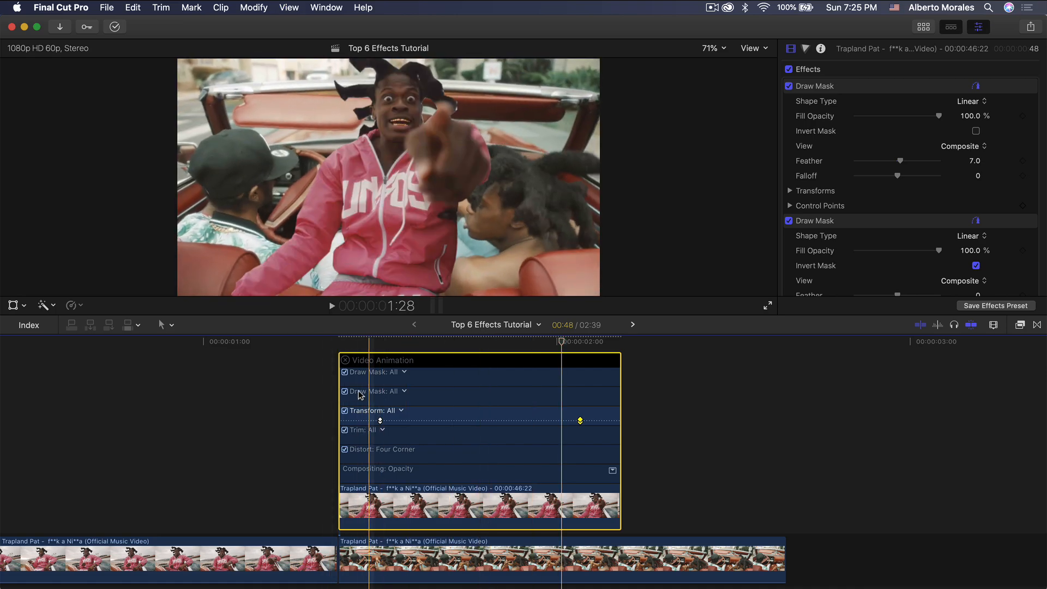
pyautogui.press('space')
# Duplicate the freeze frame directly beneath itself and delay the copy's first Transform keyframe by a few frames.
pyautogui.scroll(-4, 382, 447)
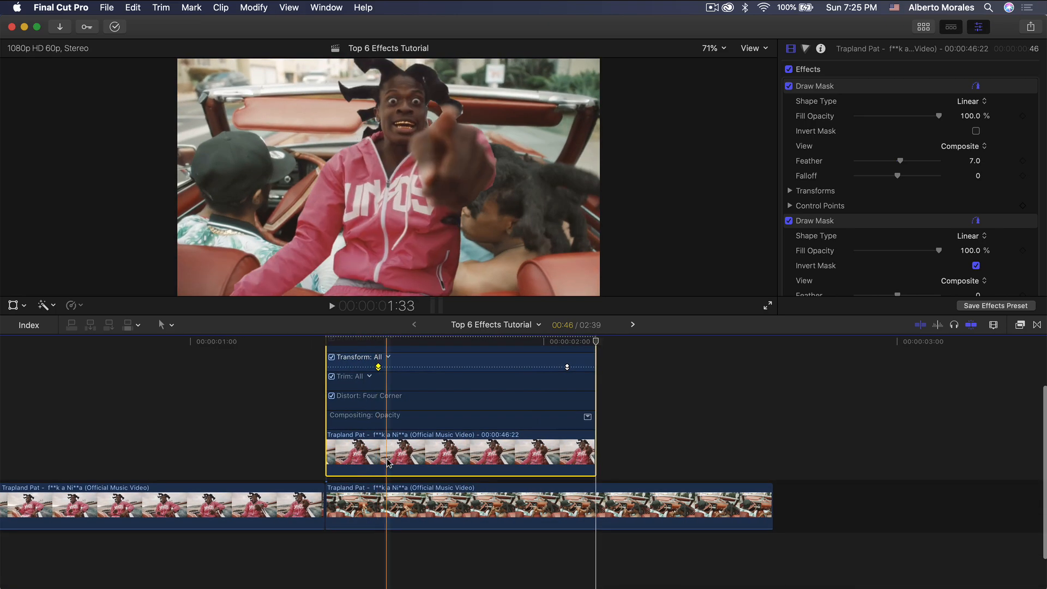
pyautogui.moveTo(388, 463); pyautogui.dragTo(421, 461)
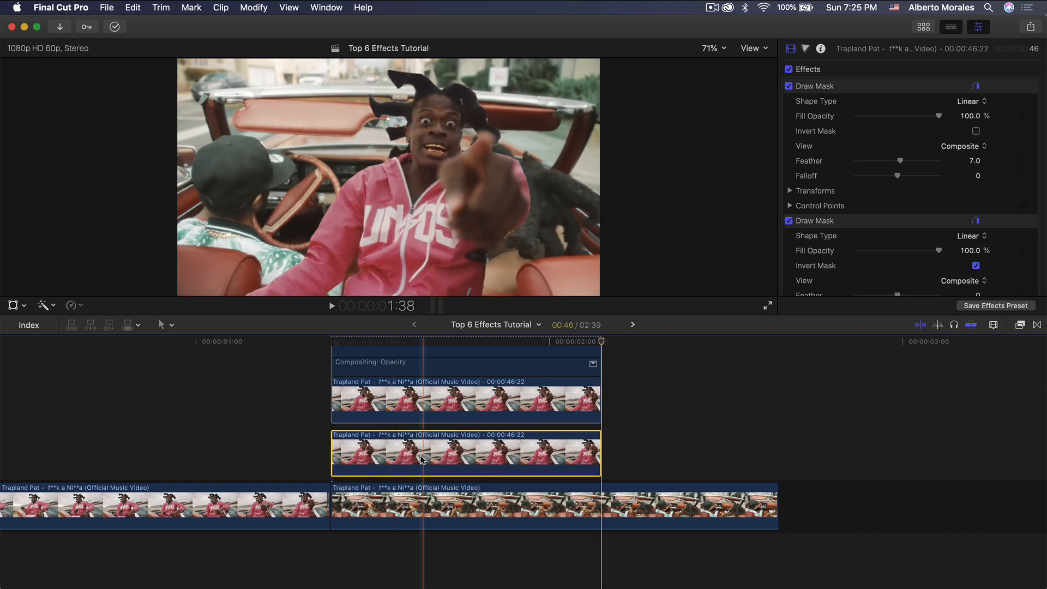
pyautogui.scroll(2, 421, 460)
pyautogui.rightClick(421, 459)
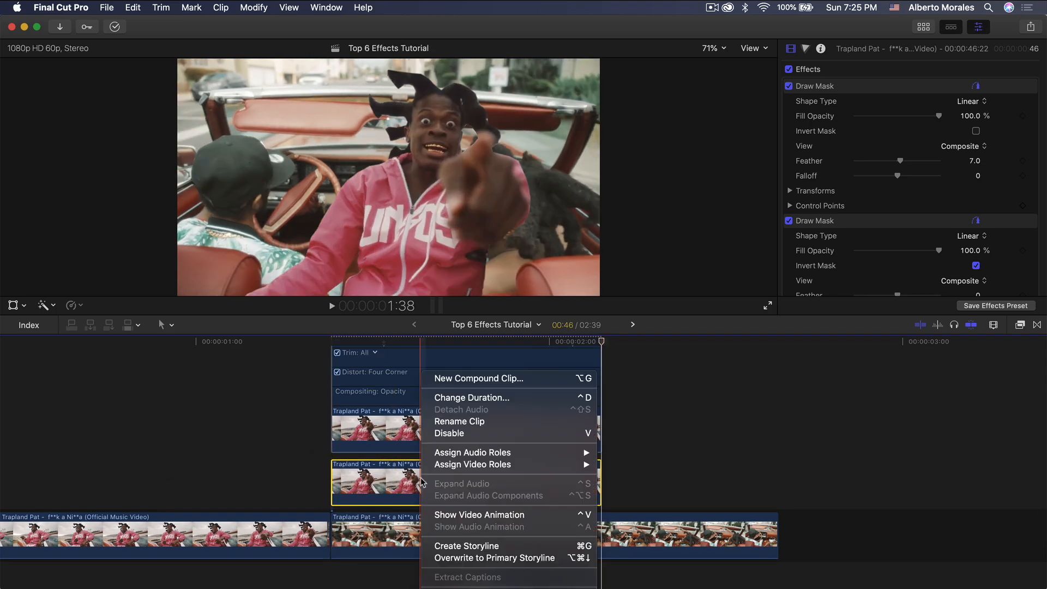
pyautogui.click(476, 513)
pyautogui.scroll(2, 404, 415)
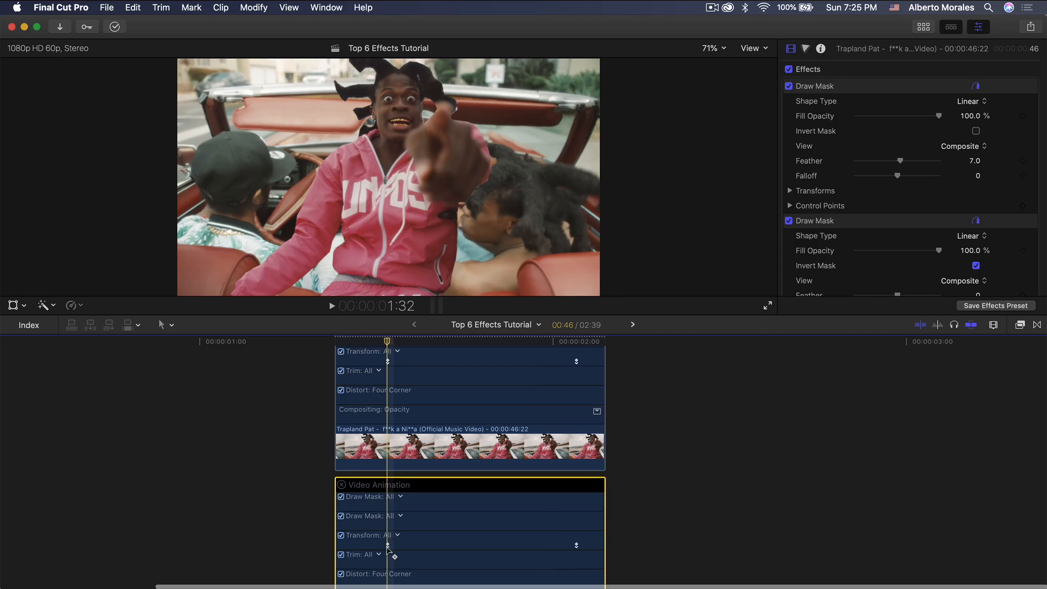
pyautogui.moveTo(388, 545); pyautogui.dragTo(411, 545)
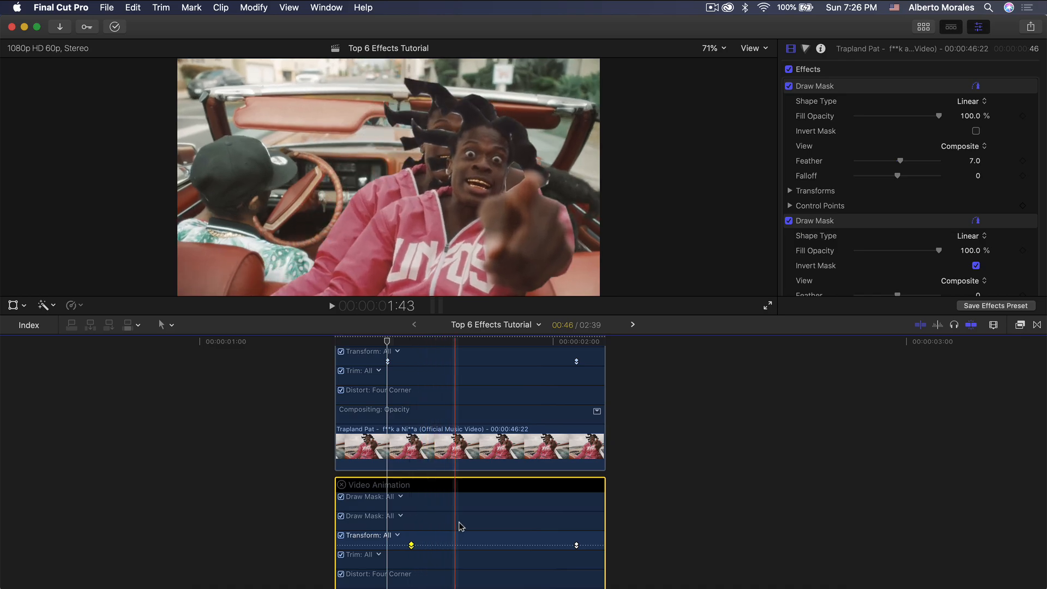
# Extend the lower copy to 51 frames and delay its end Transform keyframe by a few frames.
pyautogui.scroll(-3, 573, 537)
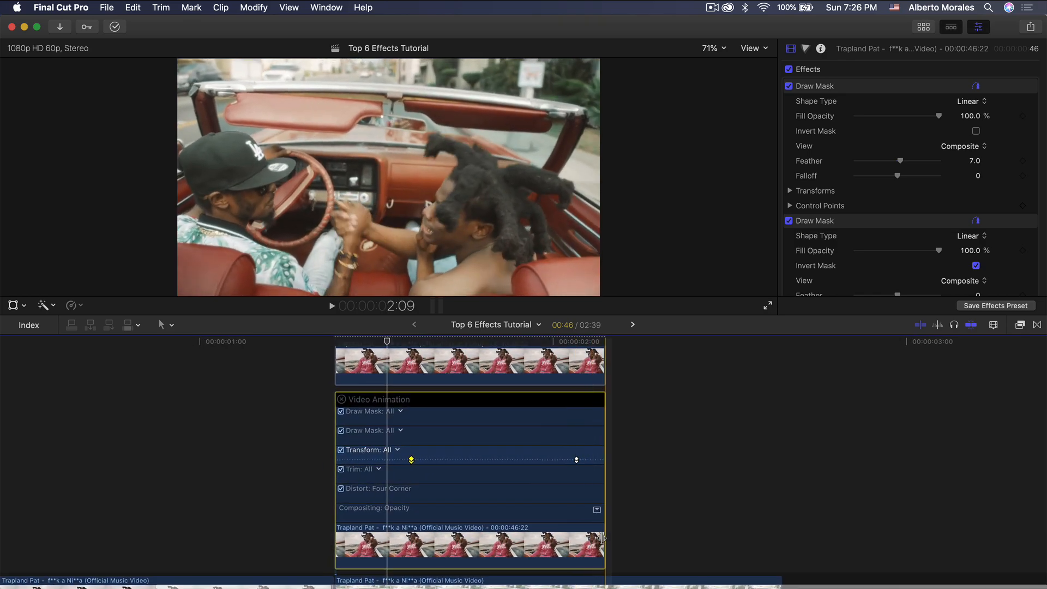
pyautogui.moveTo(603, 542); pyautogui.dragTo(633, 543)
pyautogui.scroll(5, 600, 480)
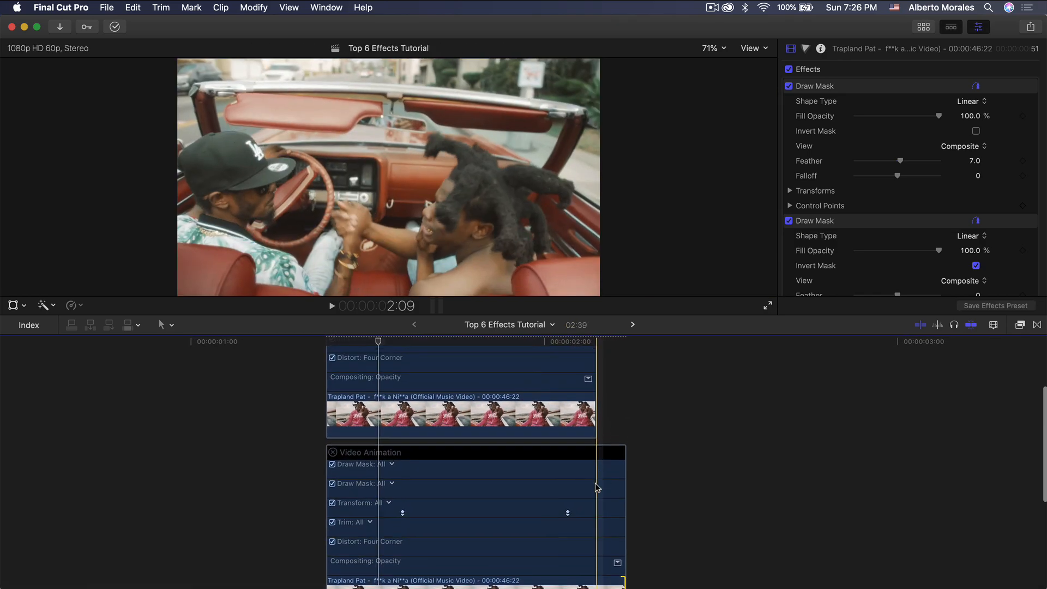
pyautogui.moveTo(571, 554); pyautogui.dragTo(591, 554)
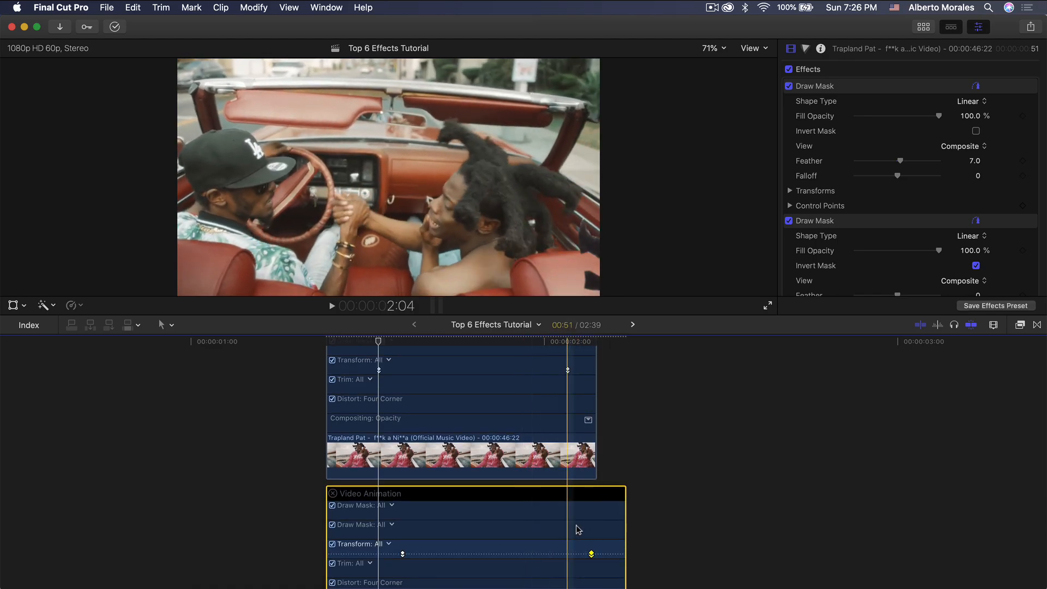
pyautogui.scroll(4, 339, 474)
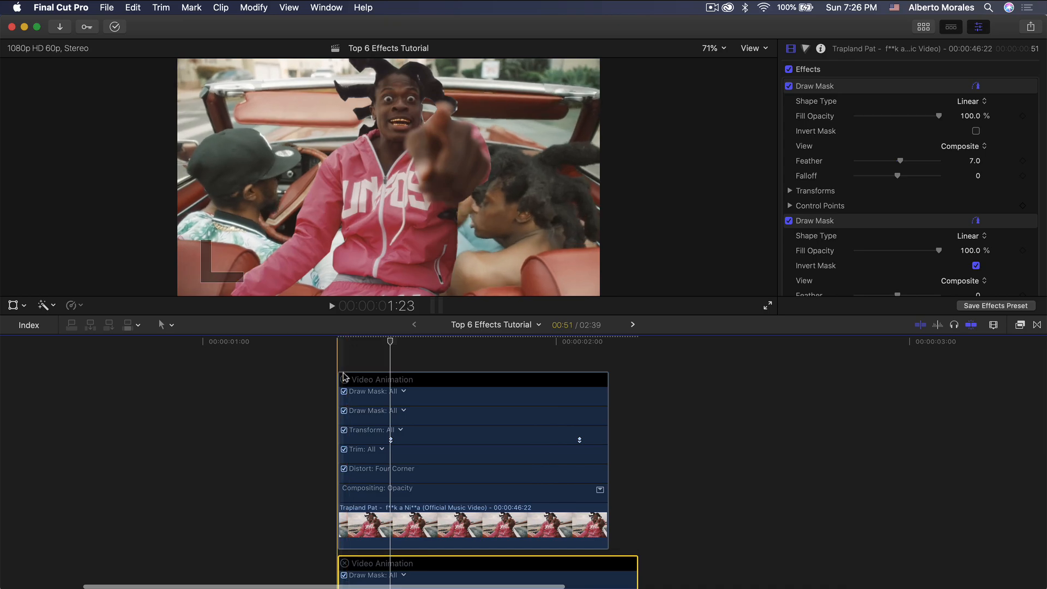
# Duplicate the 51-frame copy beneath itself and delay the third layer's first Transform keyframe by a few frames.
pyautogui.scroll(-13, 344, 436)
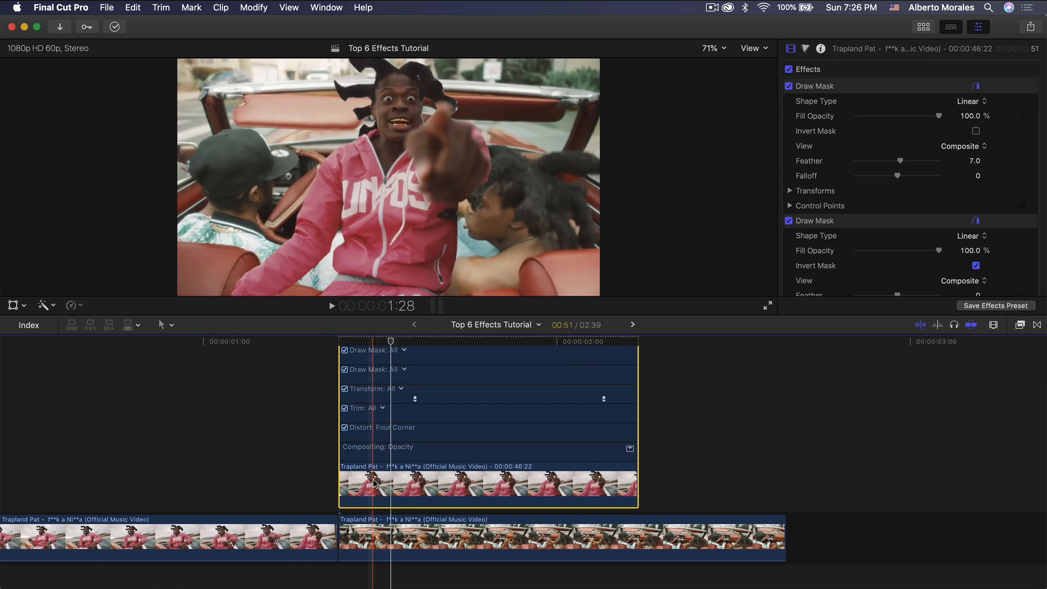
pyautogui.moveTo(373, 482)
pyautogui.mouseDown()
pyautogui.moveTo(374, 520)
pyautogui.moveTo(380, 495)
pyautogui.mouseUp()
pyautogui.rightClick(457, 488)
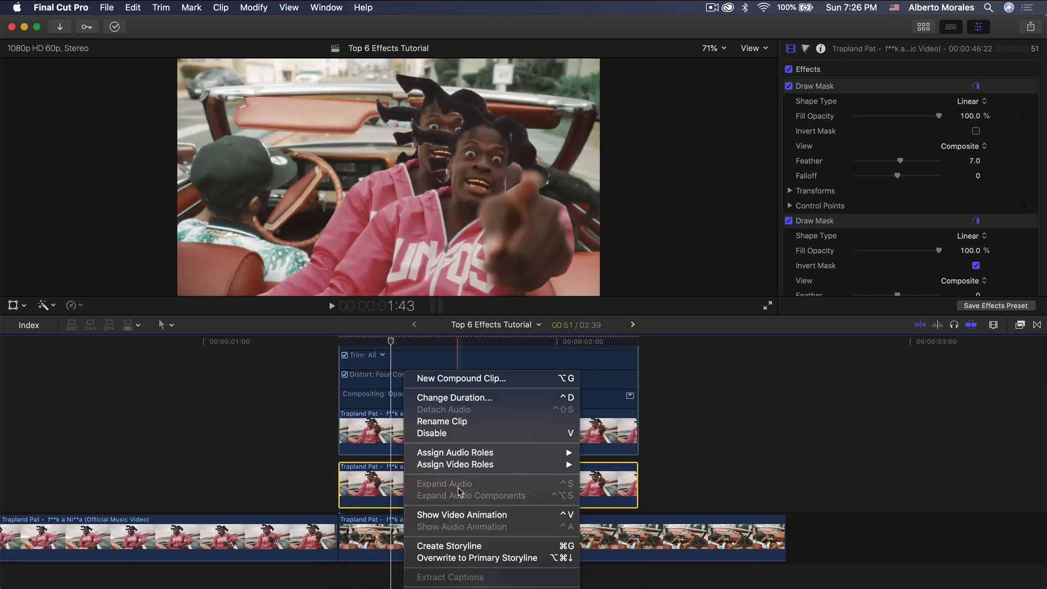
pyautogui.click(463, 515)
pyautogui.scroll(6, 409, 540)
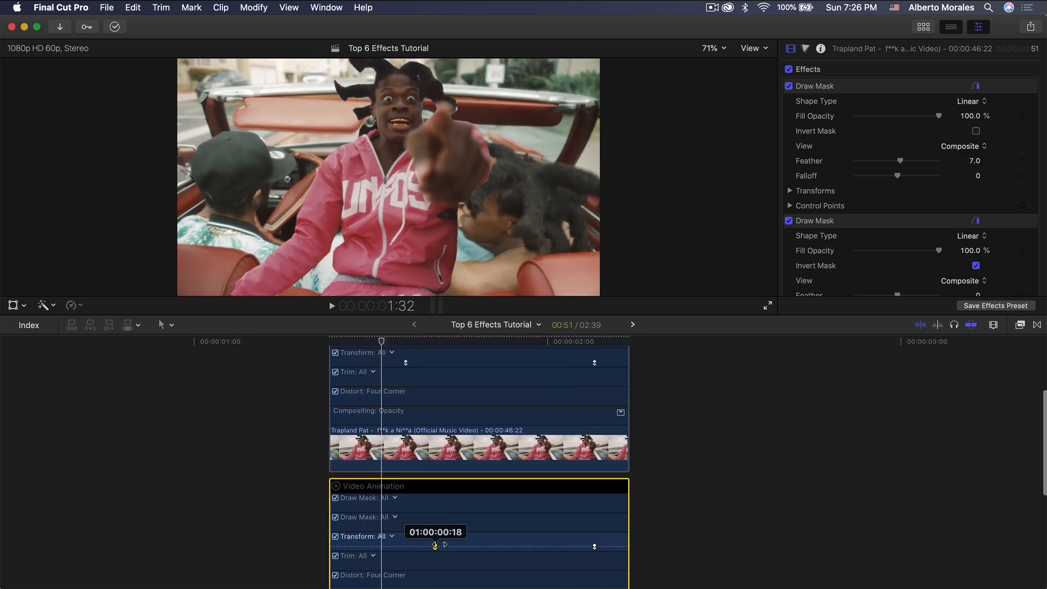
pyautogui.moveTo(424, 543); pyautogui.dragTo(423, 546)
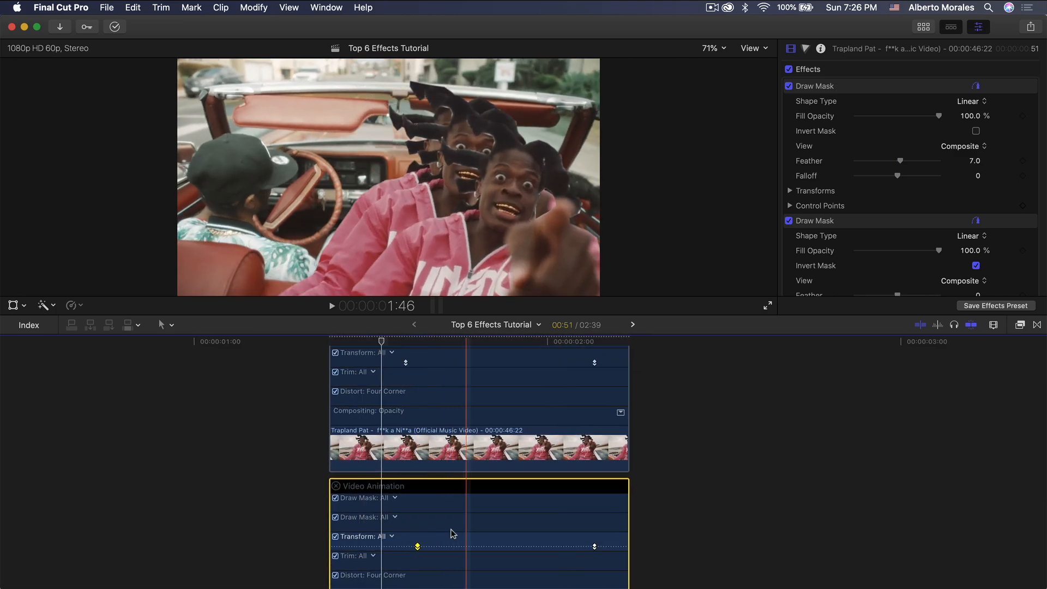
# Extend the third freeze-frame layer to 58 frames and delay its end Transform keyframe by a few frames.
pyautogui.scroll(-3, 597, 545)
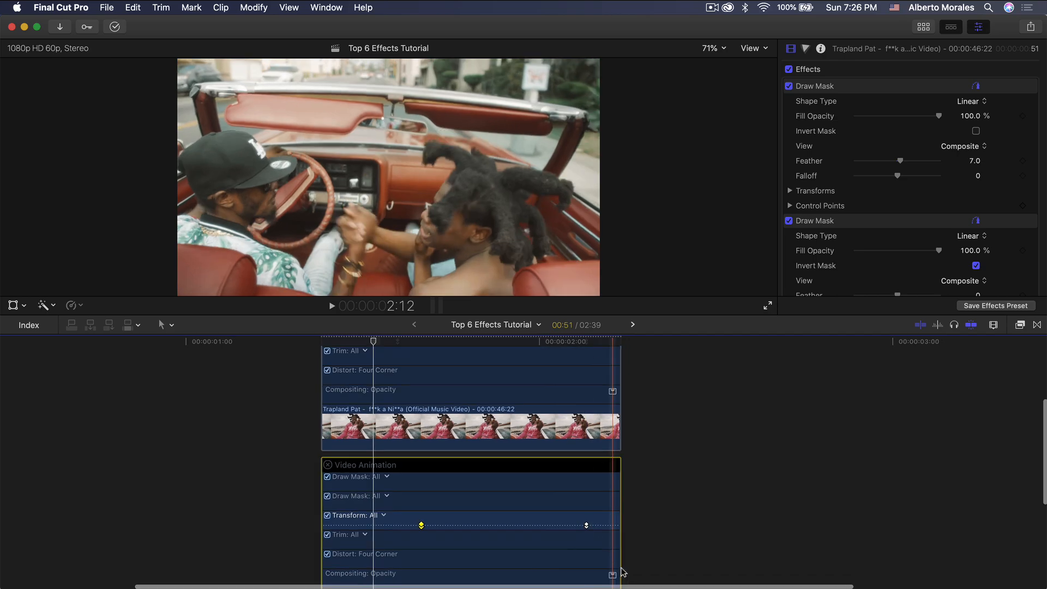
pyautogui.moveTo(597, 542); pyautogui.dragTo(636, 541)
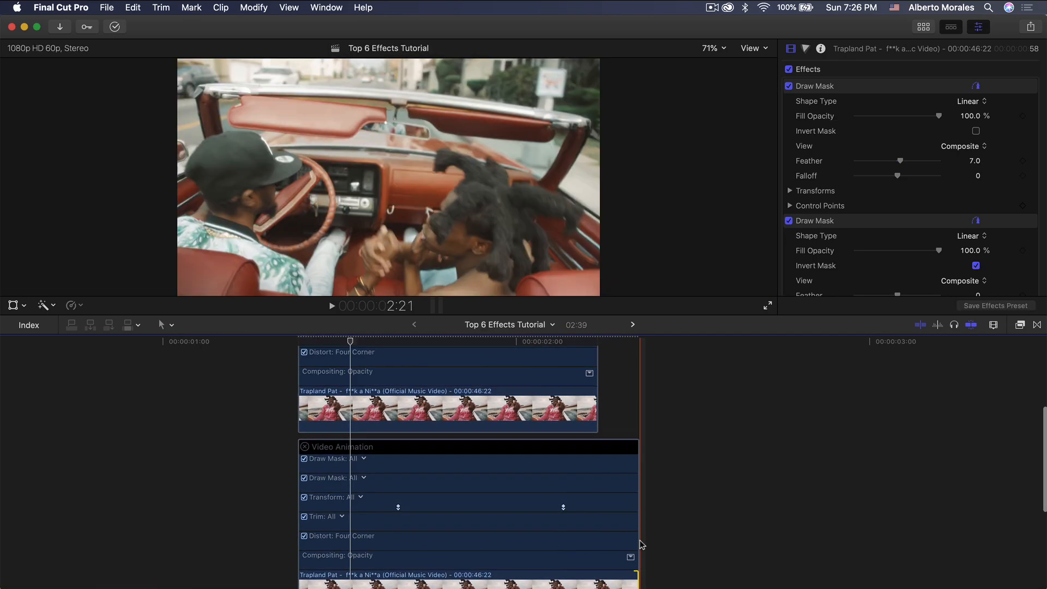
pyautogui.scroll(-4, 635, 551)
pyautogui.moveTo(560, 541); pyautogui.dragTo(591, 541)
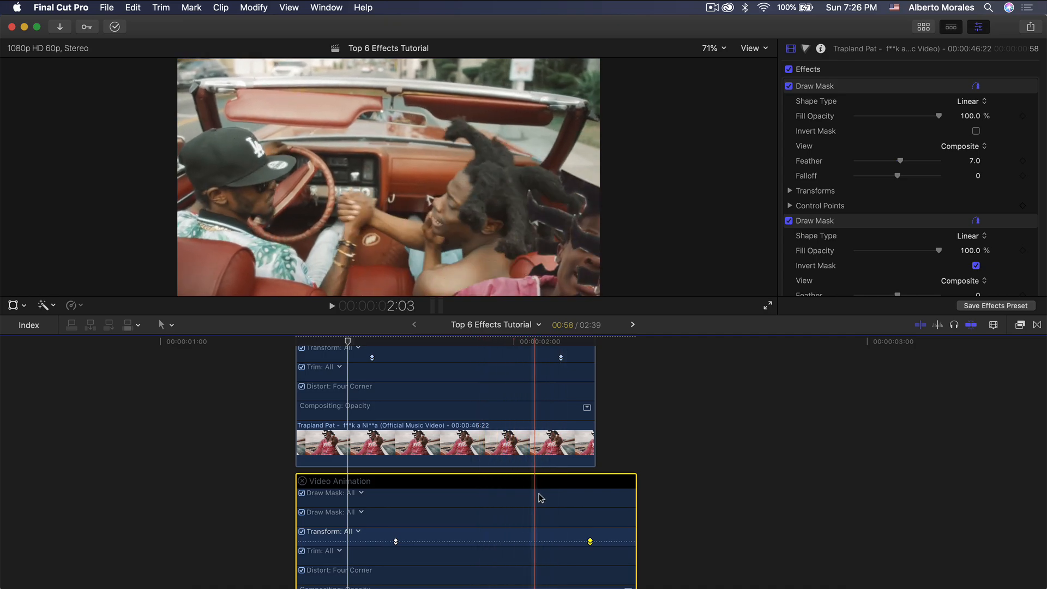
# Hide the video animation of the freeze-frame layers so all three clips are stacked compactly above the car-interior shot.
pyautogui.scroll(2, 408, 426)
pyautogui.scroll(4, 408, 426)
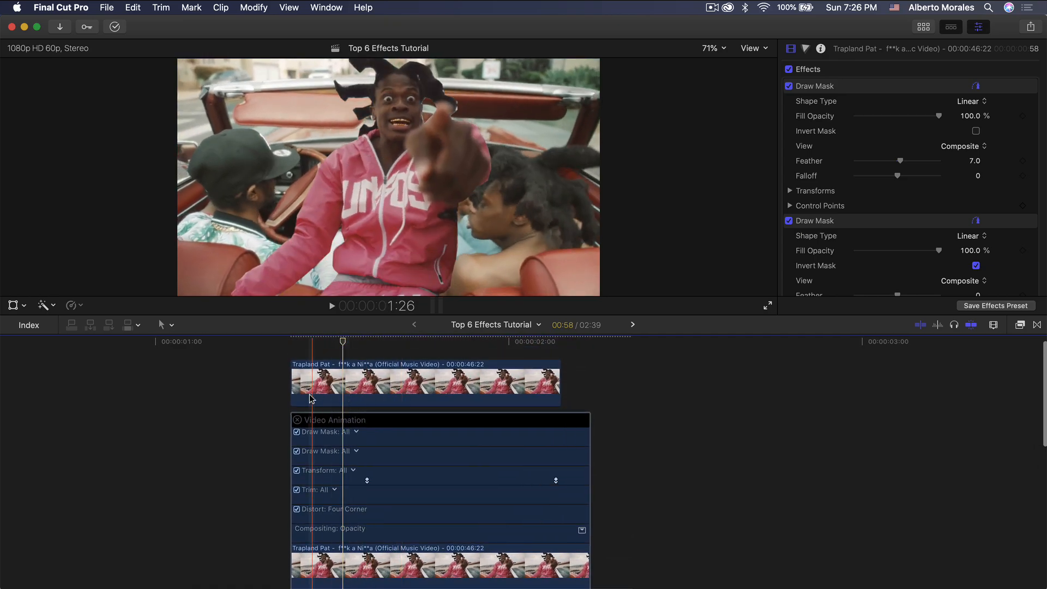
pyautogui.click(297, 420)
pyautogui.click(300, 536)
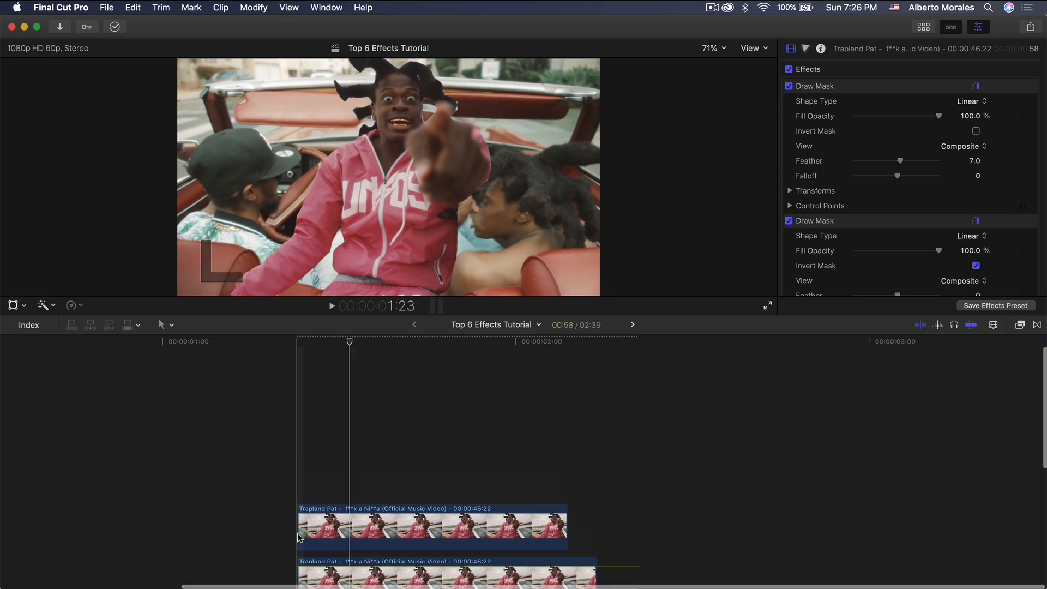
pyautogui.scroll(-4, 374, 512)
pyautogui.scroll(-3, 458, 469)
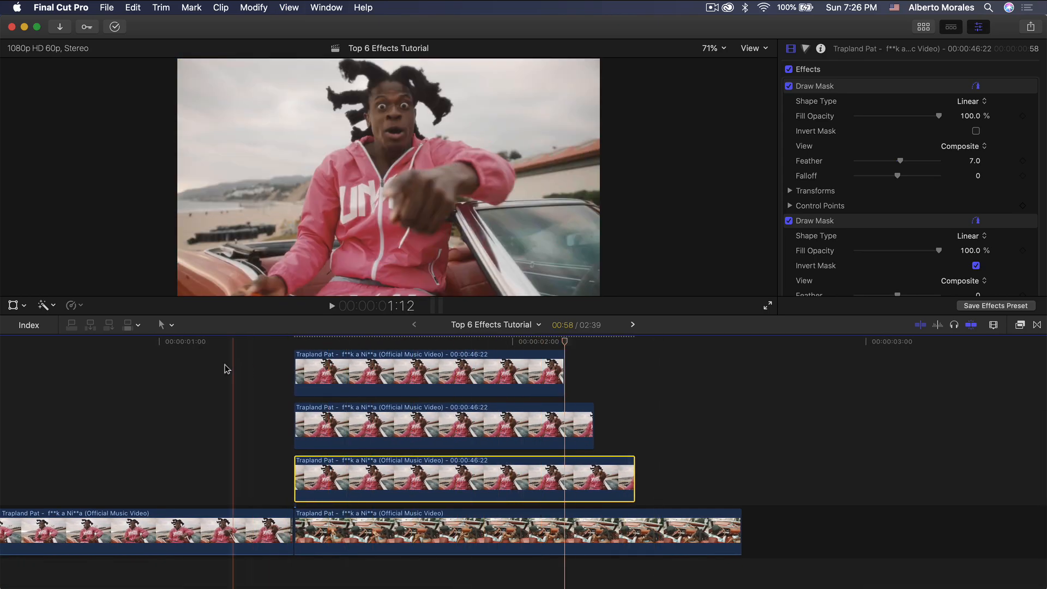
# Combine the three stacked freeze-frame layers into a compound clip named clones.
pyautogui.press('space')
pyautogui.moveTo(662, 449); pyautogui.dragTo(477, 371)
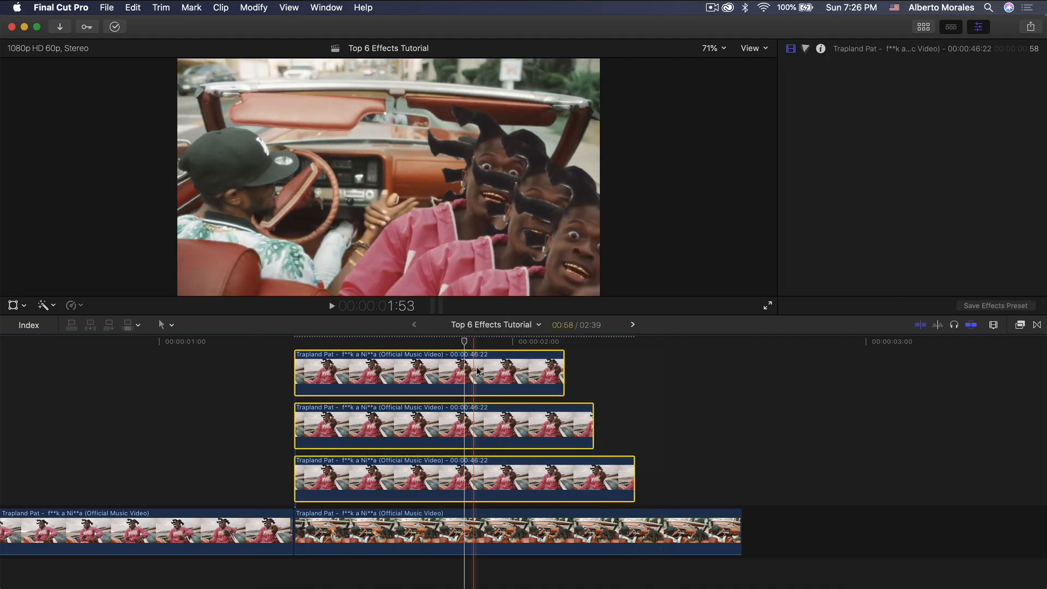
pyautogui.rightClick(515, 355)
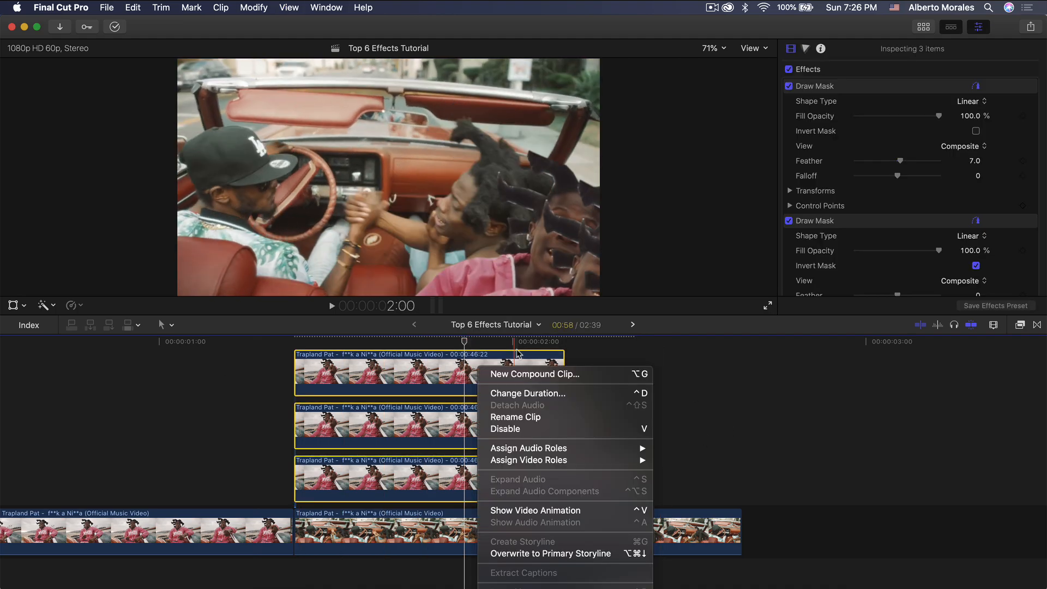
pyautogui.click(517, 374)
pyautogui.write('clones')
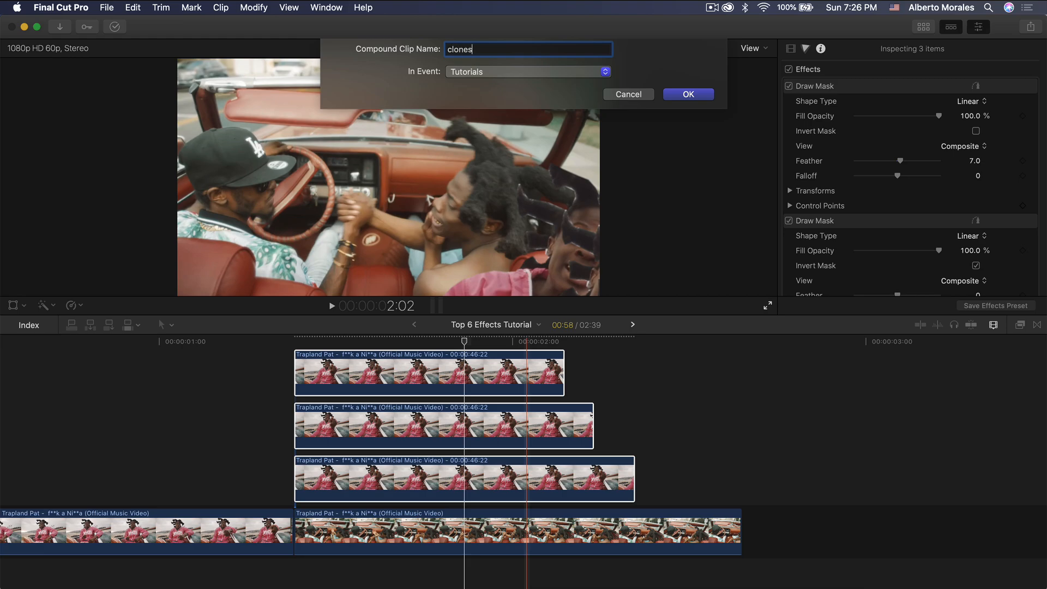
pyautogui.press('Return')
# Apply the Zoom blur effect to the clones compound clip and move its center to X -0.15, Y 0.21 px.
pyautogui.press('super+5')
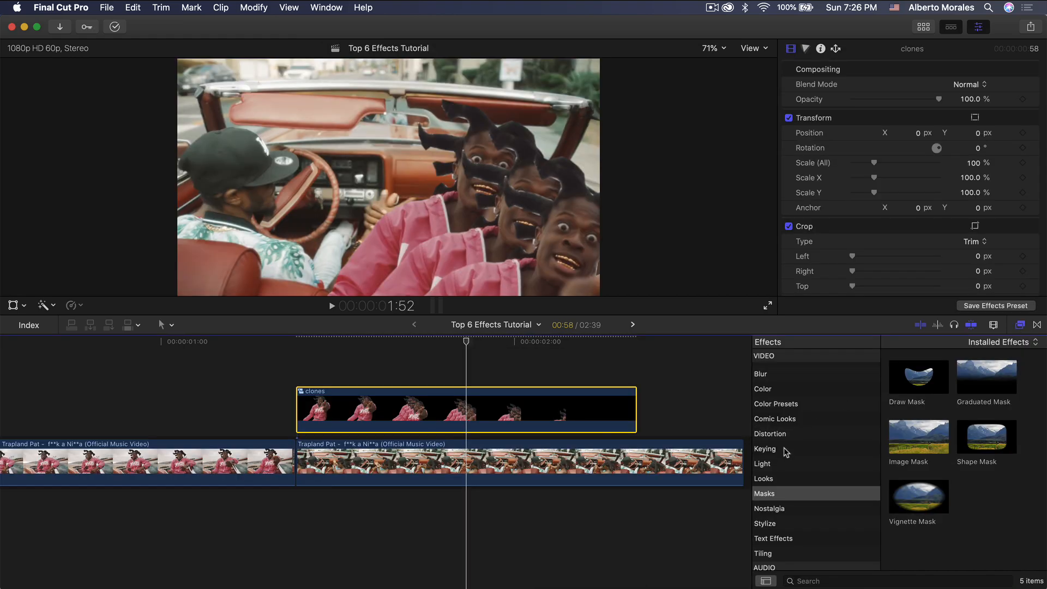
pyautogui.click(776, 375)
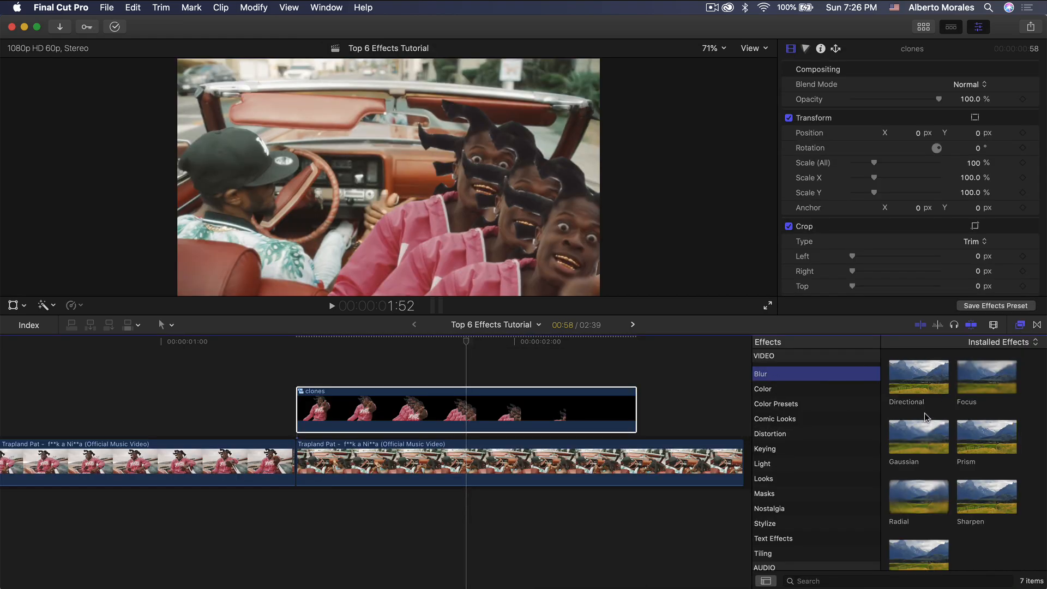
pyautogui.scroll(-2, 910, 537)
pyautogui.moveTo(910, 537); pyautogui.dragTo(546, 415)
pyautogui.click(296, 343)
pyautogui.moveTo(298, 344)
pyautogui.mouseDown()
pyautogui.moveTo(331, 344)
pyautogui.moveTo(308, 343)
pyautogui.mouseUp()
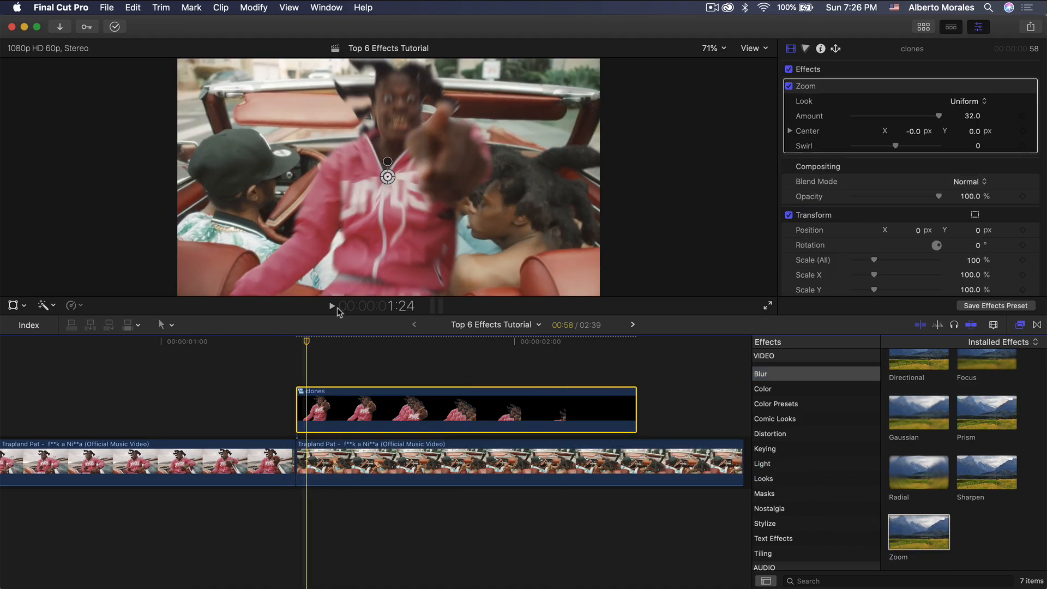
pyautogui.moveTo(385, 178); pyautogui.dragTo(356, 143)
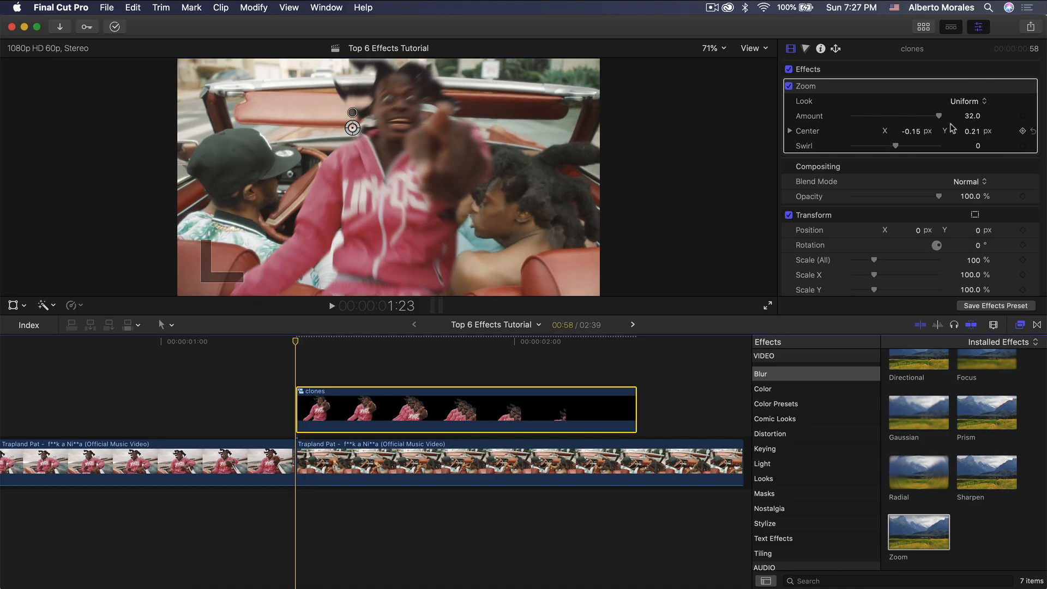
# Keyframe the Zoom amount from 0 at the first frame of the clones clip to 29.0 further along the clip.
pyautogui.moveTo(931, 120); pyautogui.dragTo(834, 118)
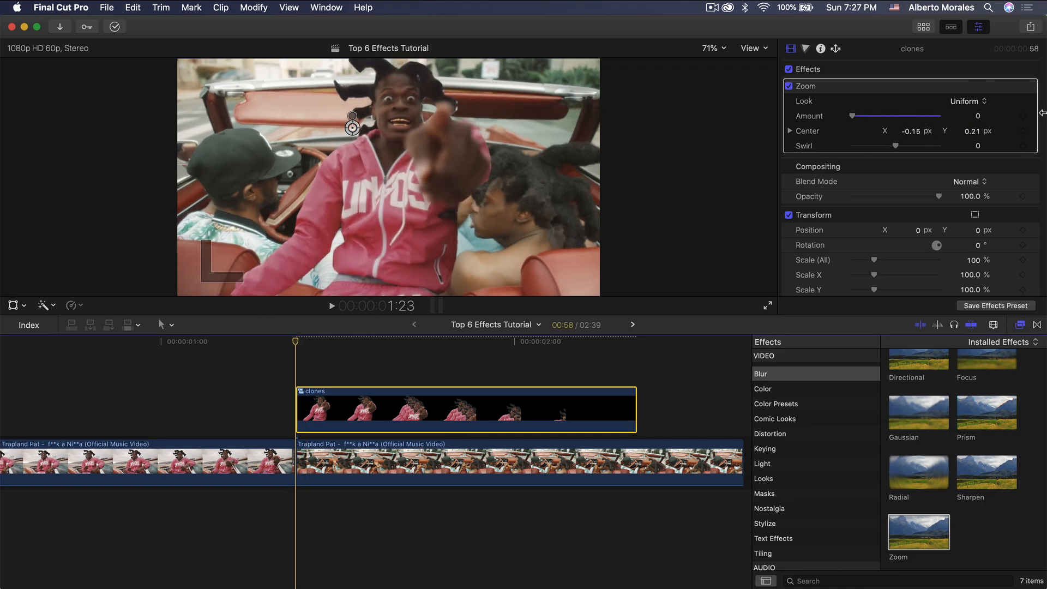
pyautogui.click(1022, 116)
pyautogui.click(363, 339)
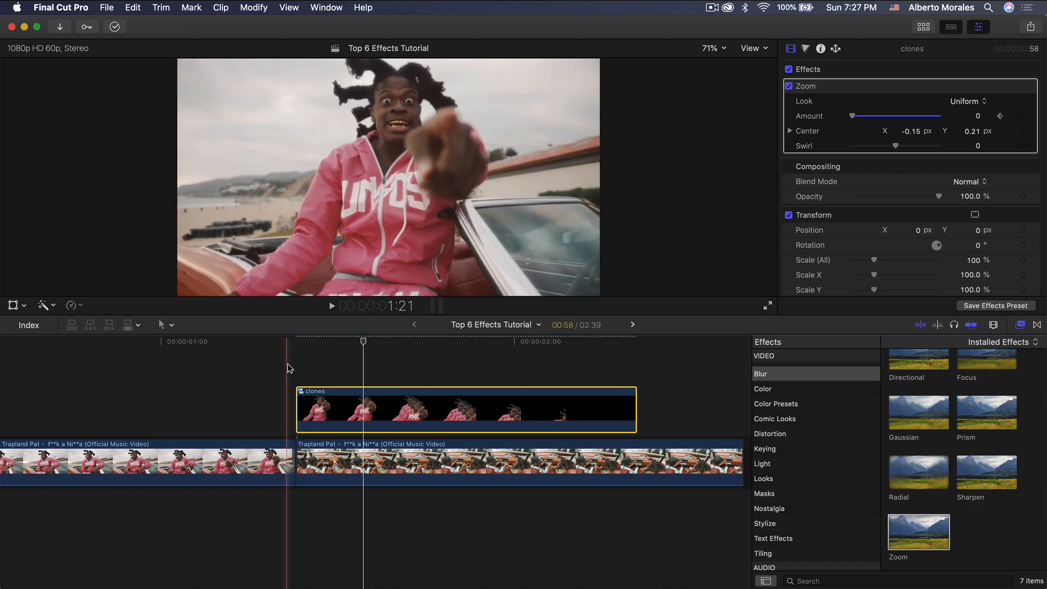
pyautogui.moveTo(887, 119); pyautogui.dragTo(915, 120)
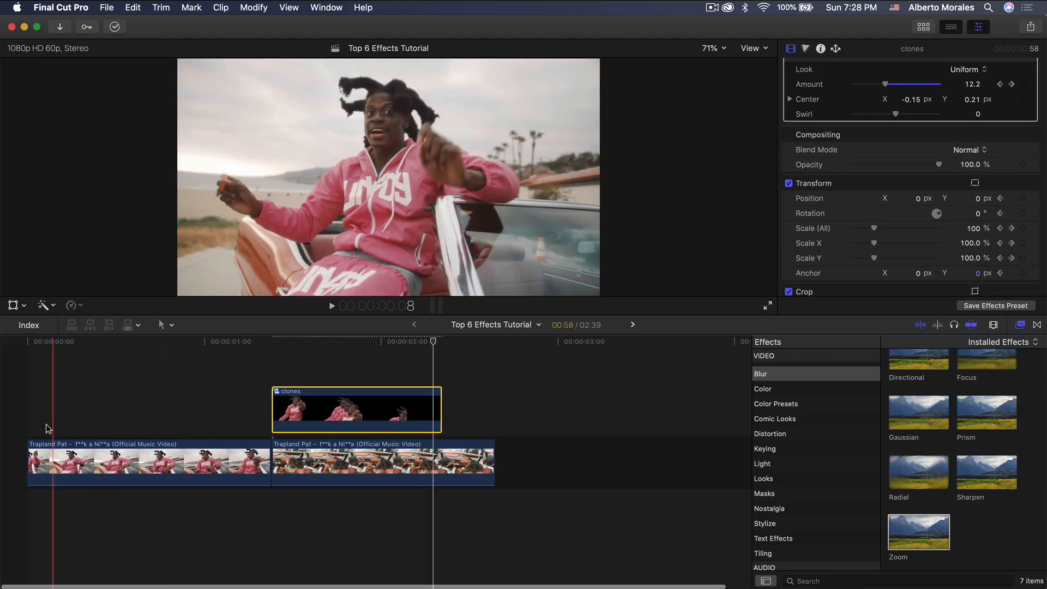
# Play back the clones effect with its zoom blur over the car-interior shot.
pyautogui.press('space')
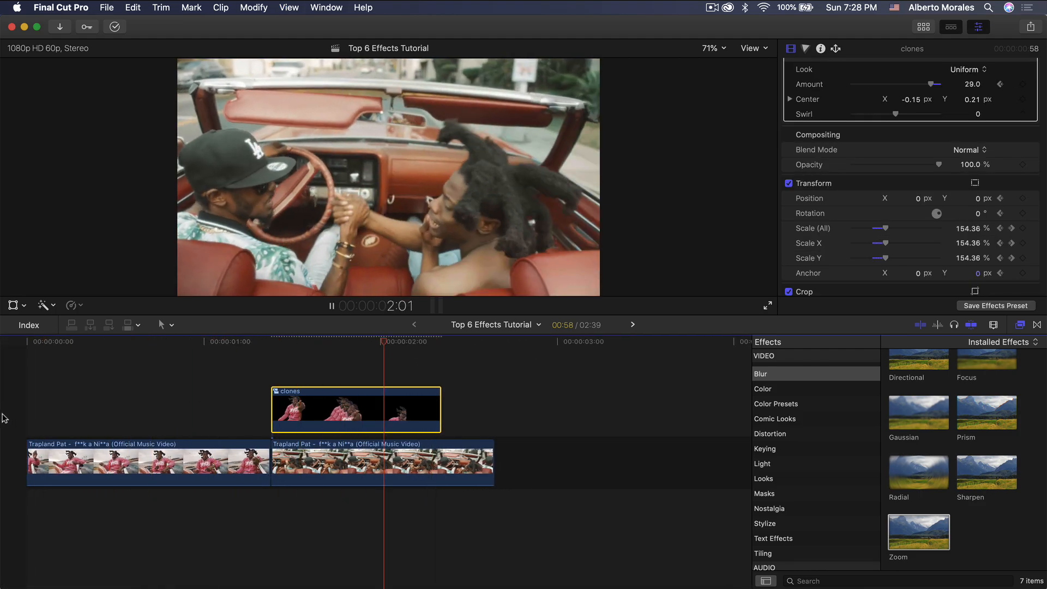
pyautogui.click(233, 343)
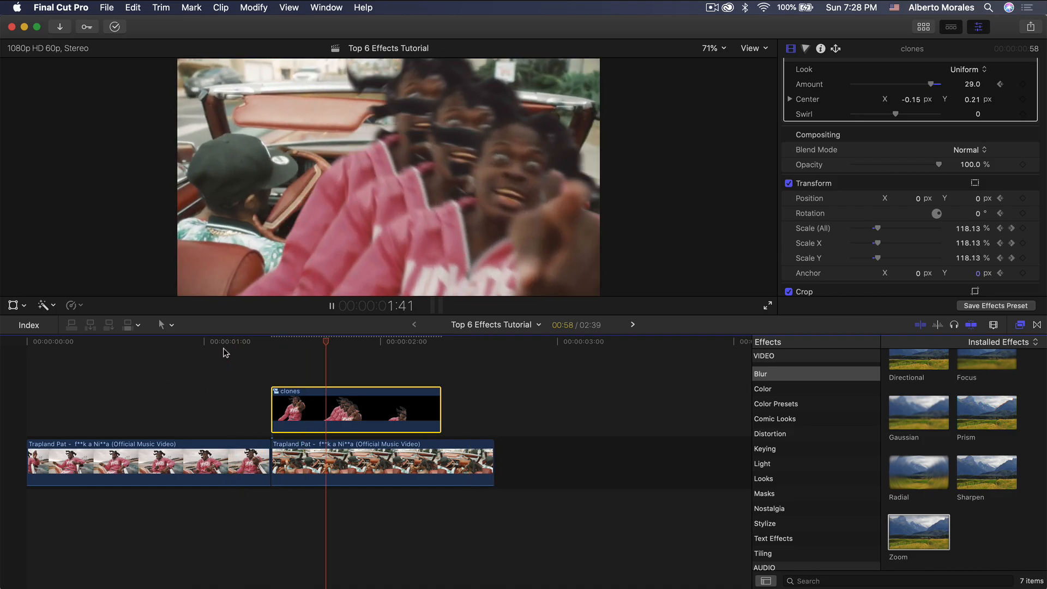
pyautogui.press('space')
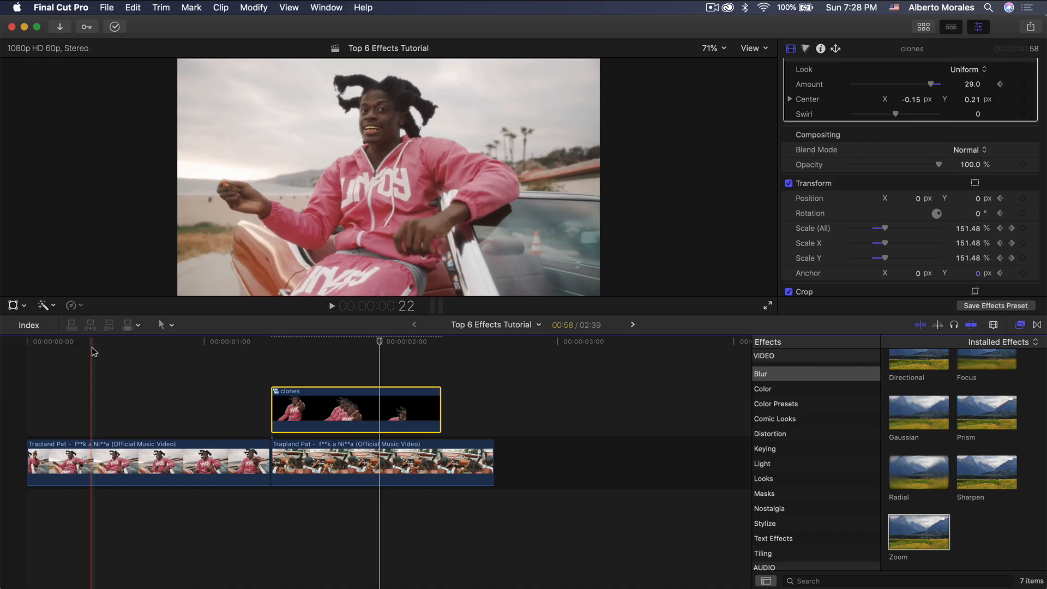
pyautogui.press('space')
pyautogui.press('space')
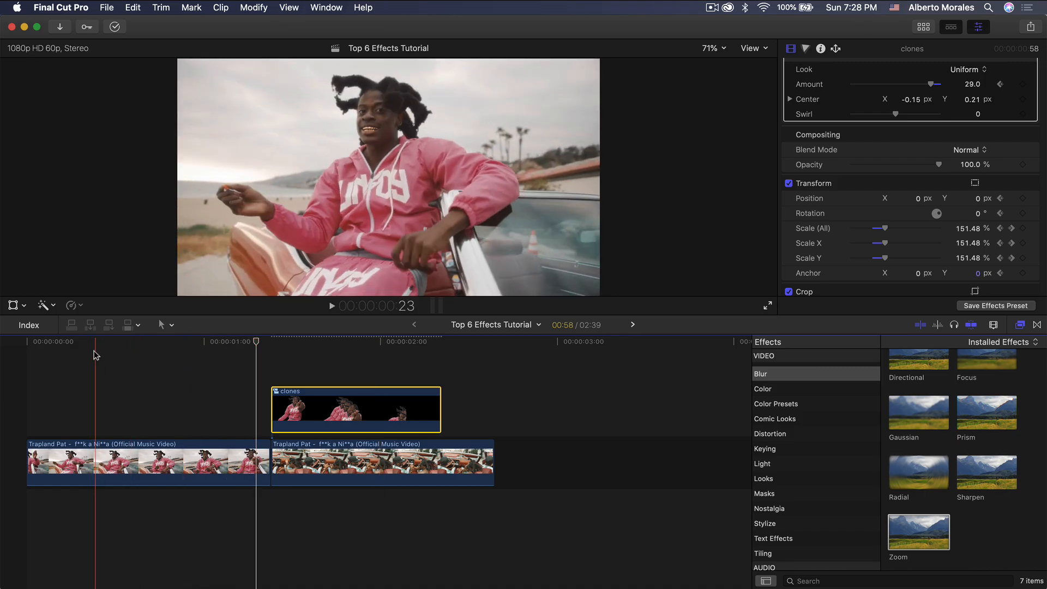
pyautogui.press('space')
pyautogui.press('space')
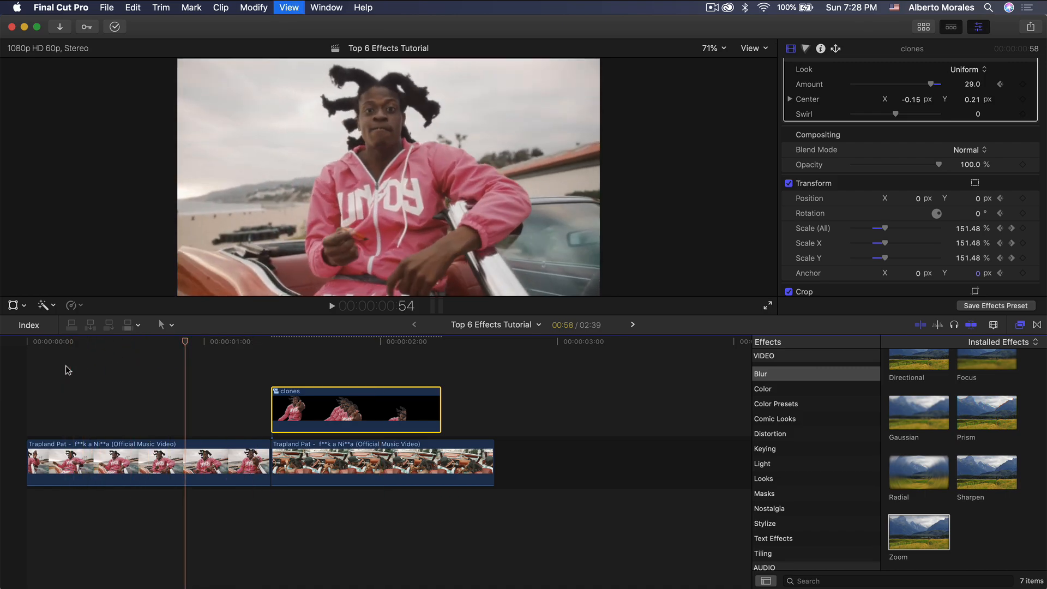
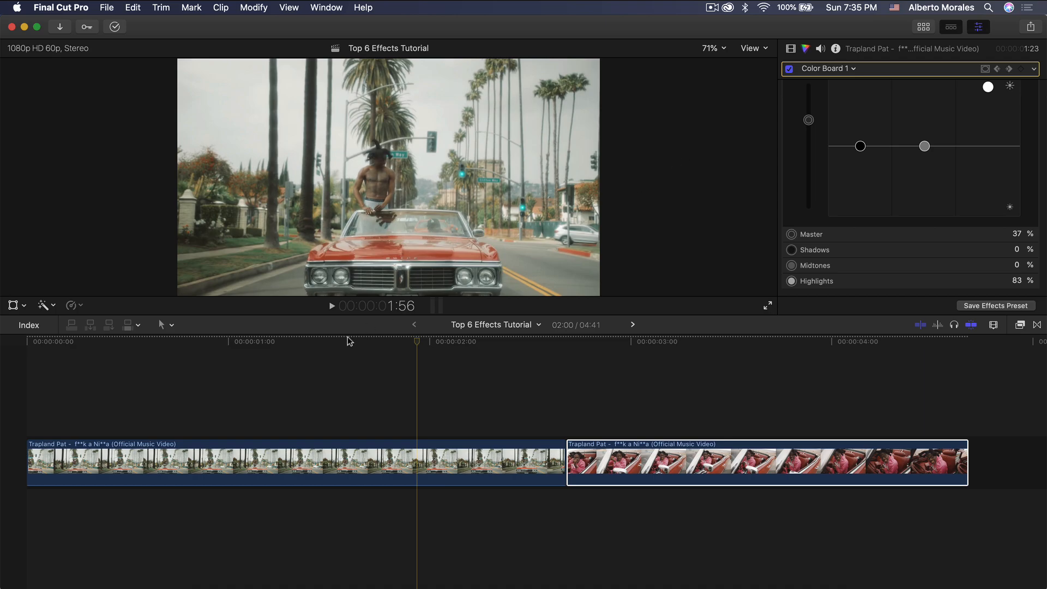
# Play back the two-clip sequence across the cut from the street shot to the pink-hoodie car shot.
pyautogui.moveTo(299, 341); pyautogui.dragTo(45, 351)
pyautogui.press('space')
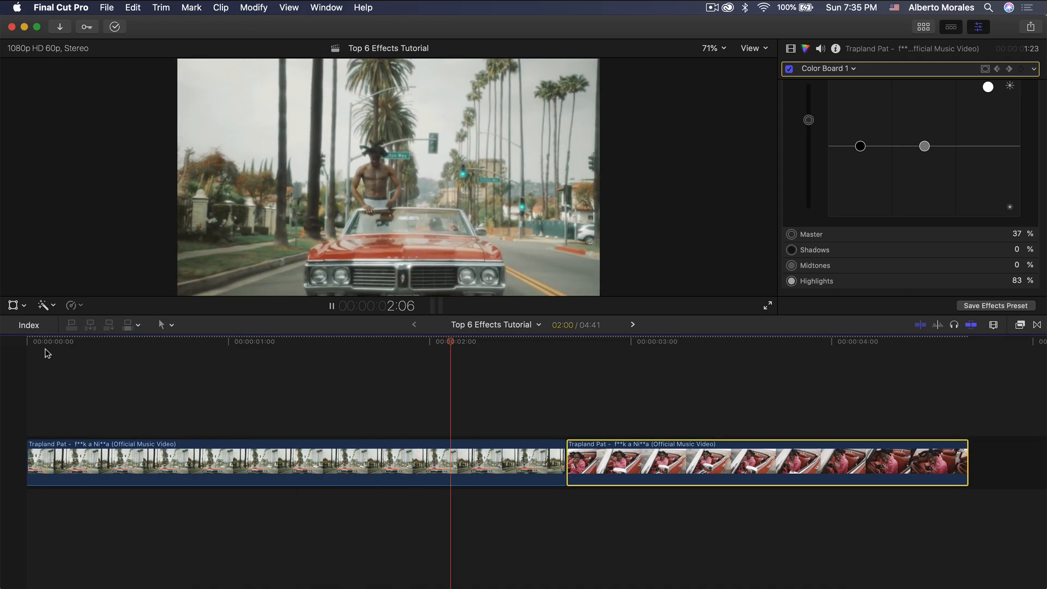
pyautogui.press('space')
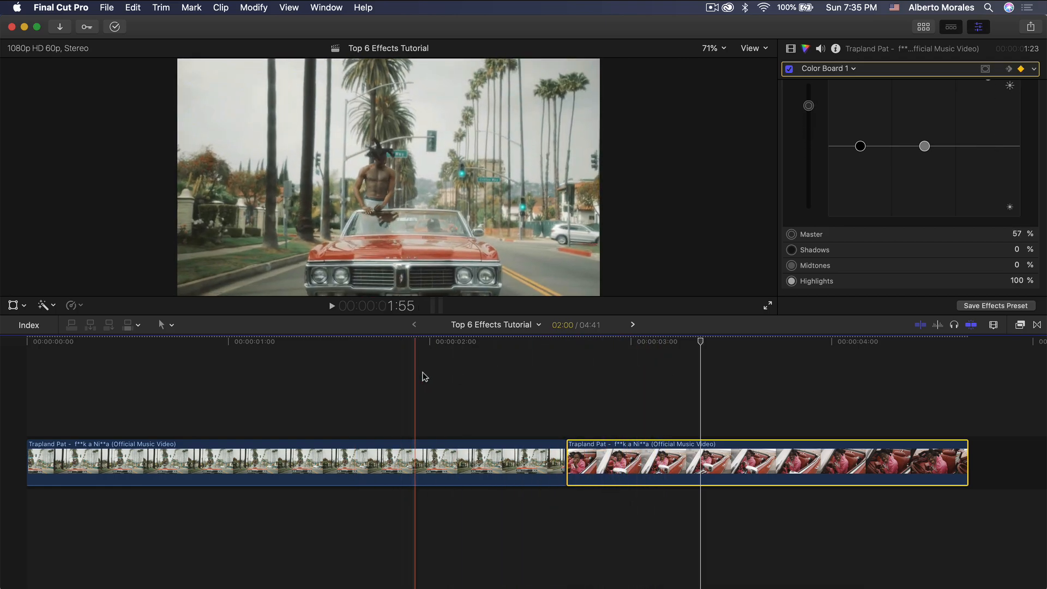
# Add a Color Board correction to the first clip, the palm-lined street shot.
pyautogui.press('Right')
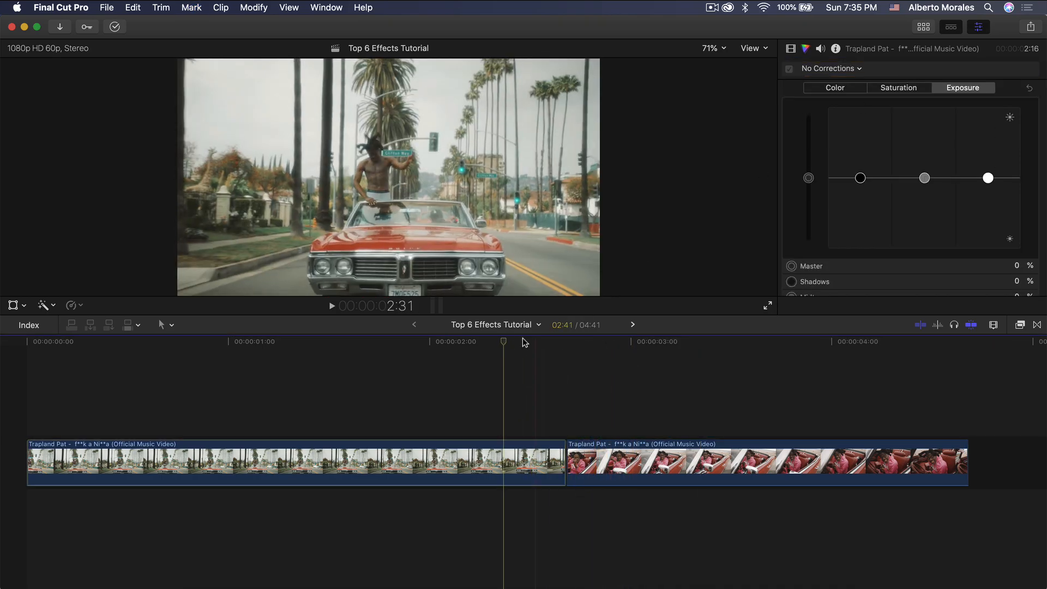
pyautogui.moveTo(525, 342); pyautogui.dragTo(558, 342)
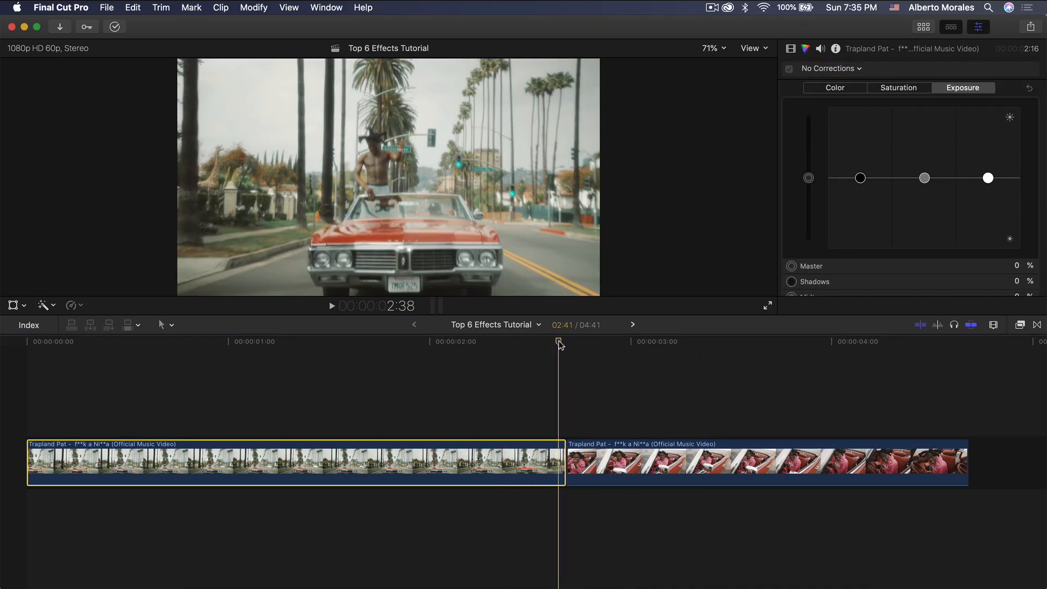
pyautogui.press('super+equal')
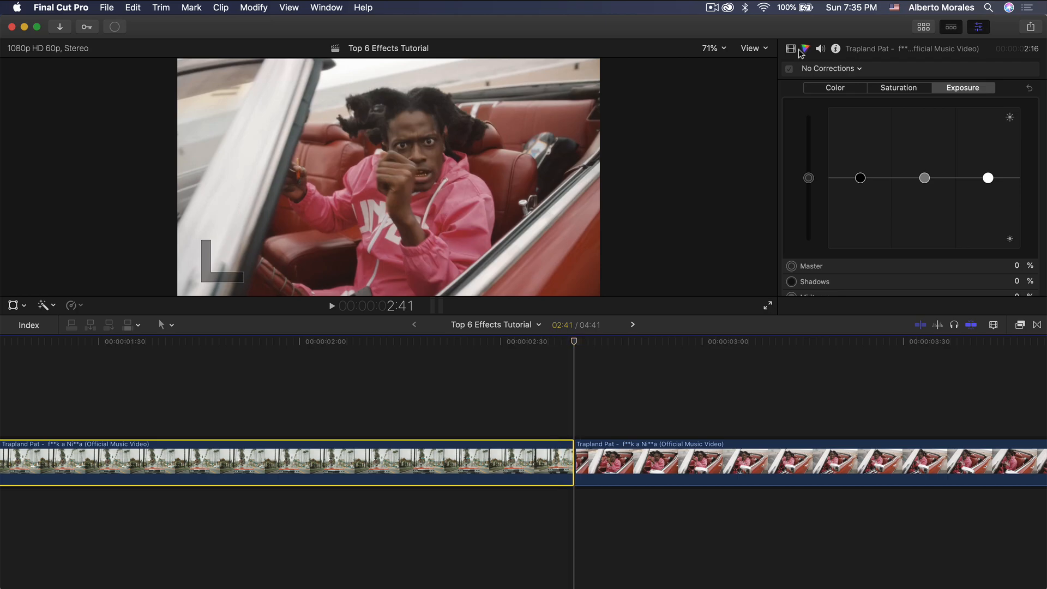
pyautogui.click(978, 25)
pyautogui.click(978, 25)
pyautogui.click(794, 49)
pyautogui.click(805, 50)
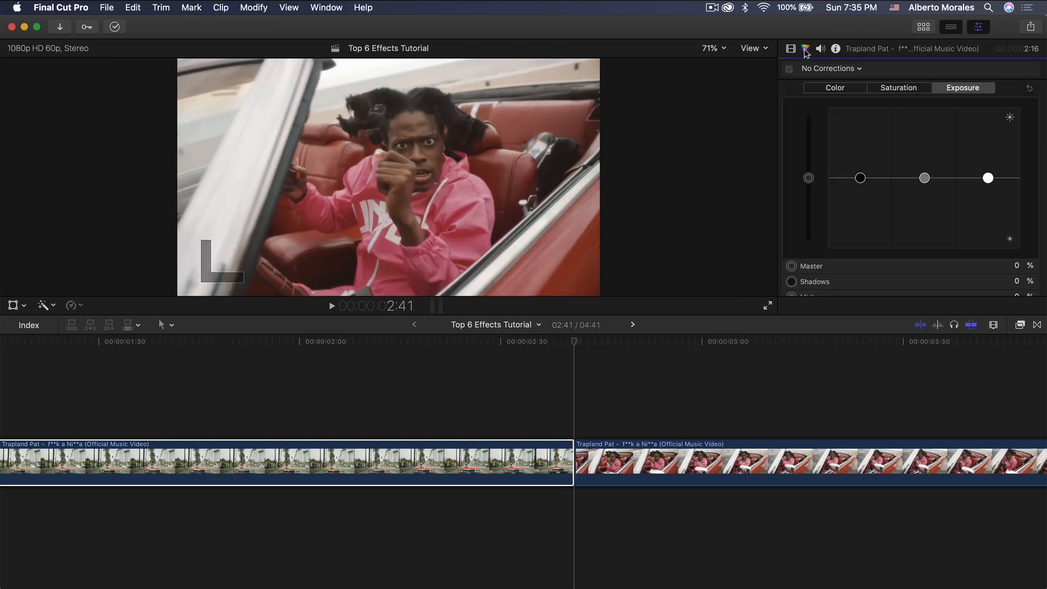
pyautogui.click(839, 69)
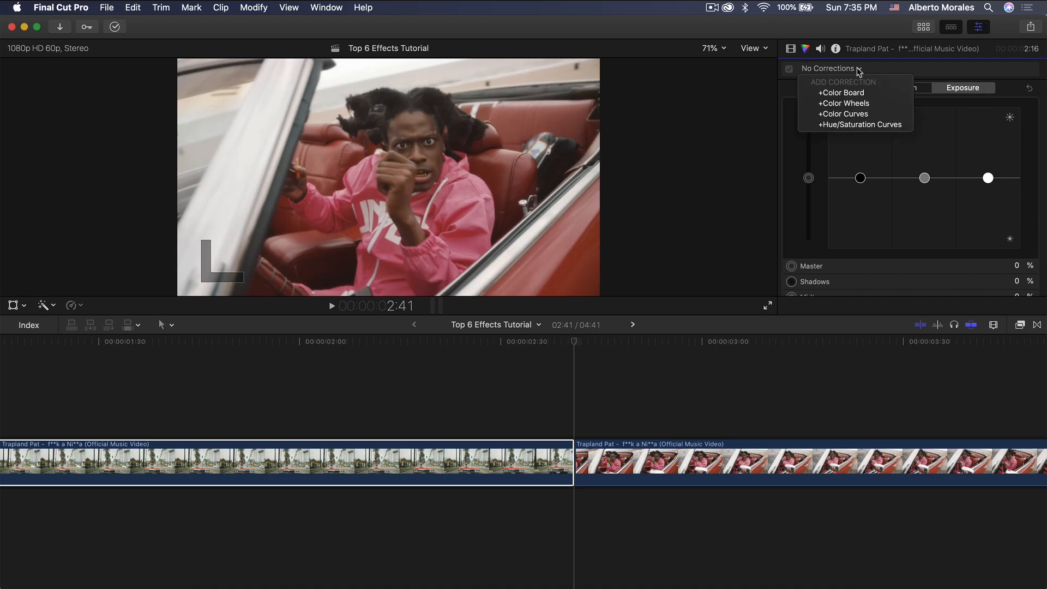
pyautogui.click(843, 92)
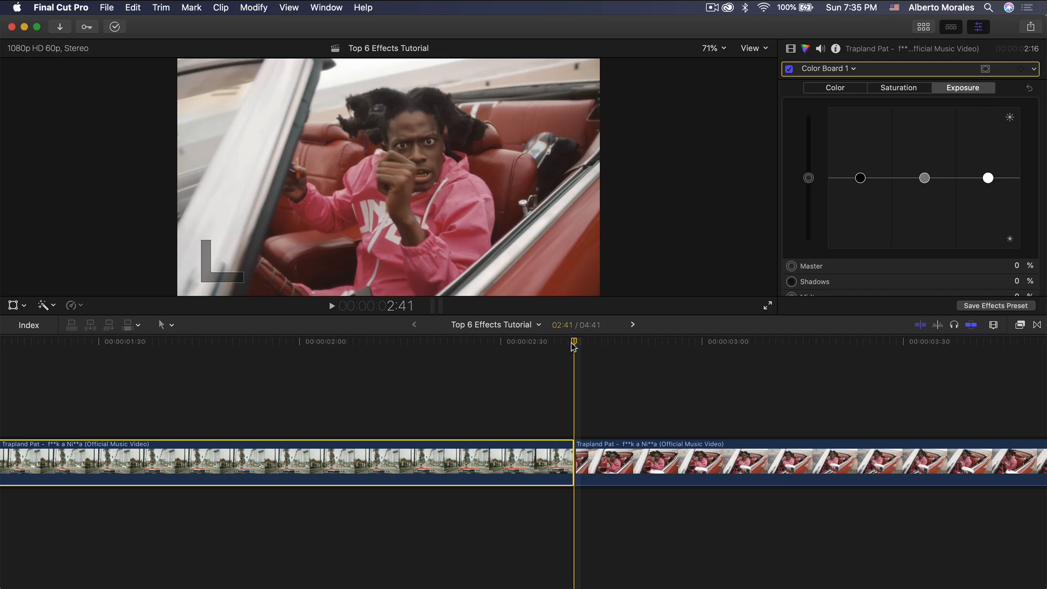
# Add a Color Board keyframe on the street shot 20 frames before the cut, keeping its exposure values at 0%.
pyautogui.hotkey('shift', 'Left')
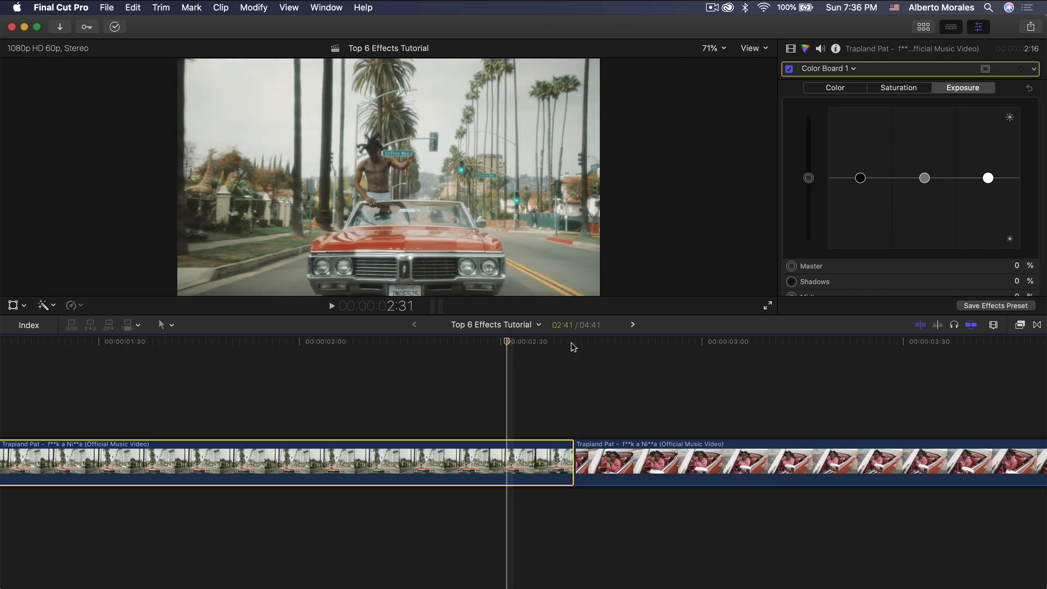
pyautogui.hotkey('shift', 'Left')
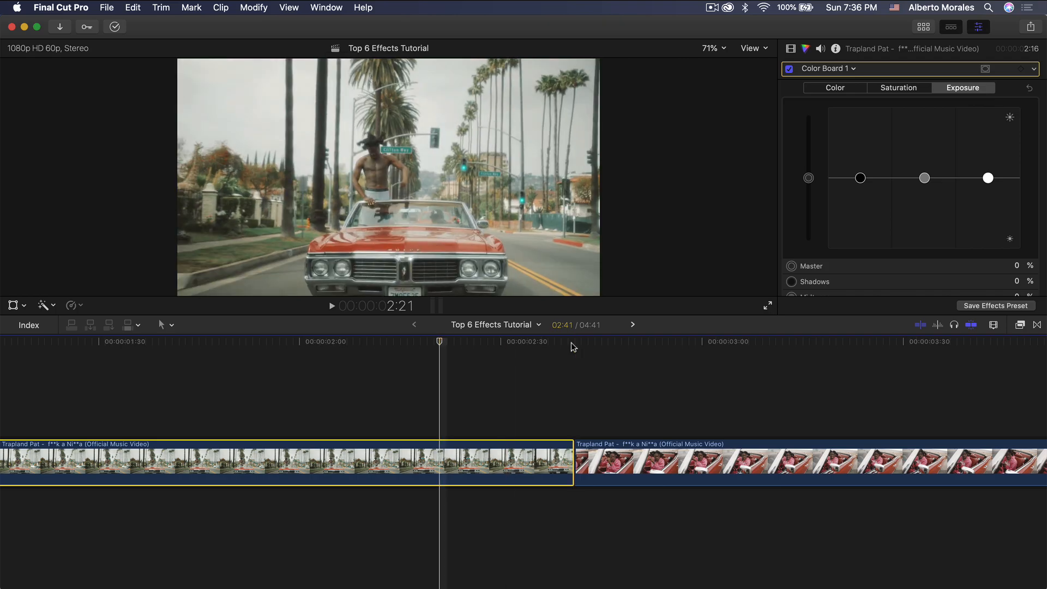
pyautogui.scroll(-3, 904, 148)
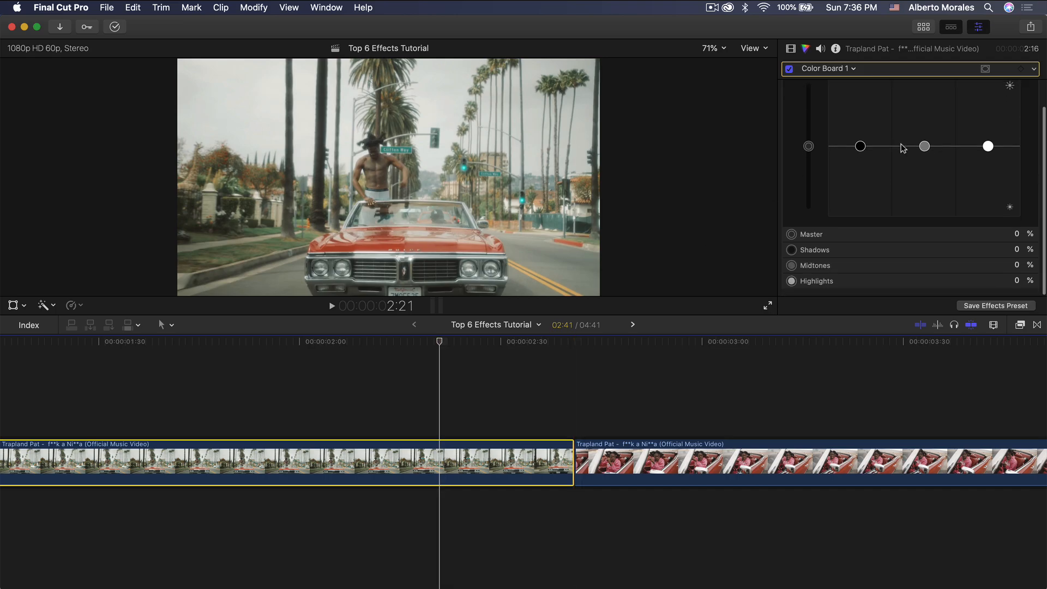
pyautogui.scroll(3, 909, 148)
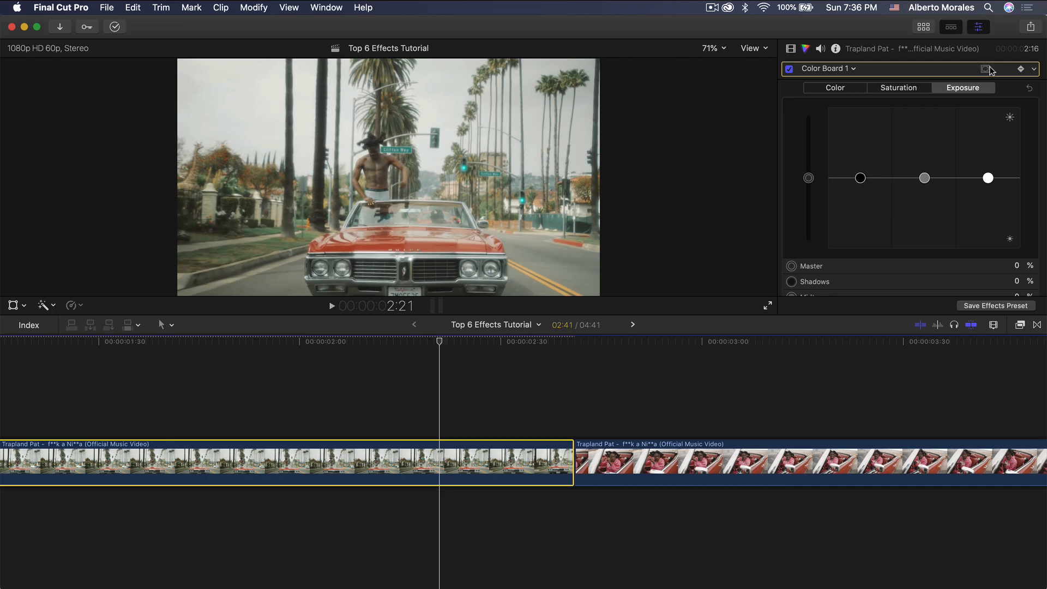
# On the street shot's last frame, set the Color Board exposure to Master 57% and Highlights 100%.
pyautogui.scroll(-3, 873, 180)
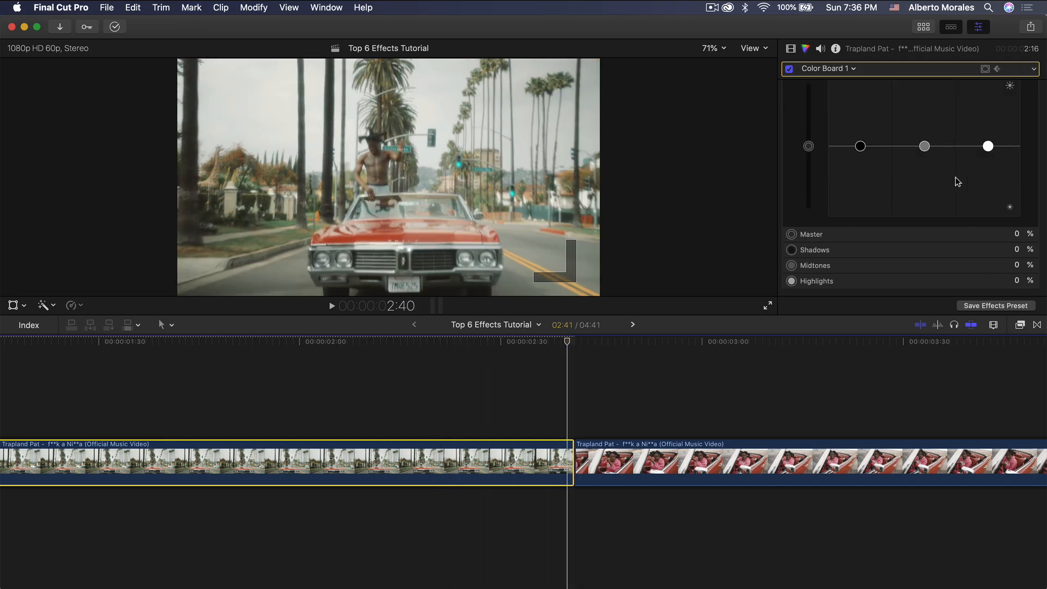
pyautogui.click(1018, 235)
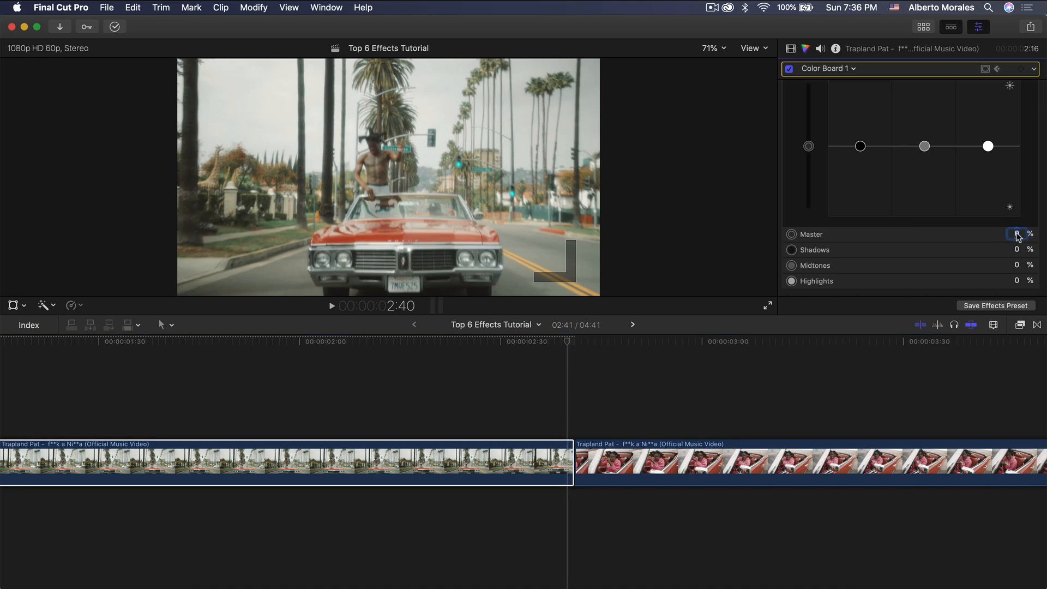
pyautogui.press('Return')
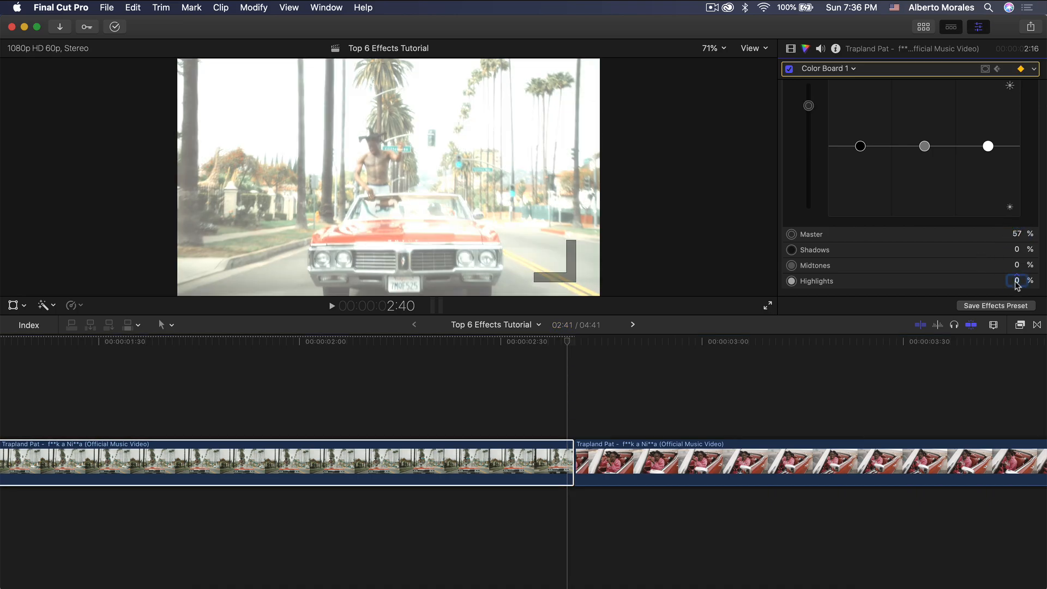
pyautogui.write('100')
pyautogui.press('Return')
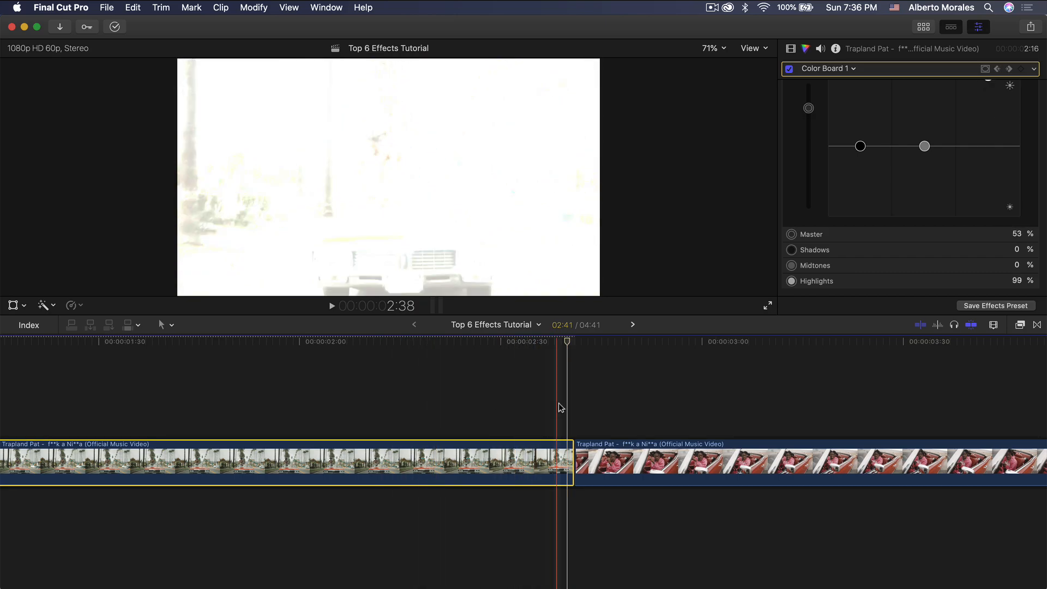
# Add a Color Board correction to the second clip, the pink-hoodie car shot.
pyautogui.click(589, 445)
pyautogui.hscroll(5, 587, 436)
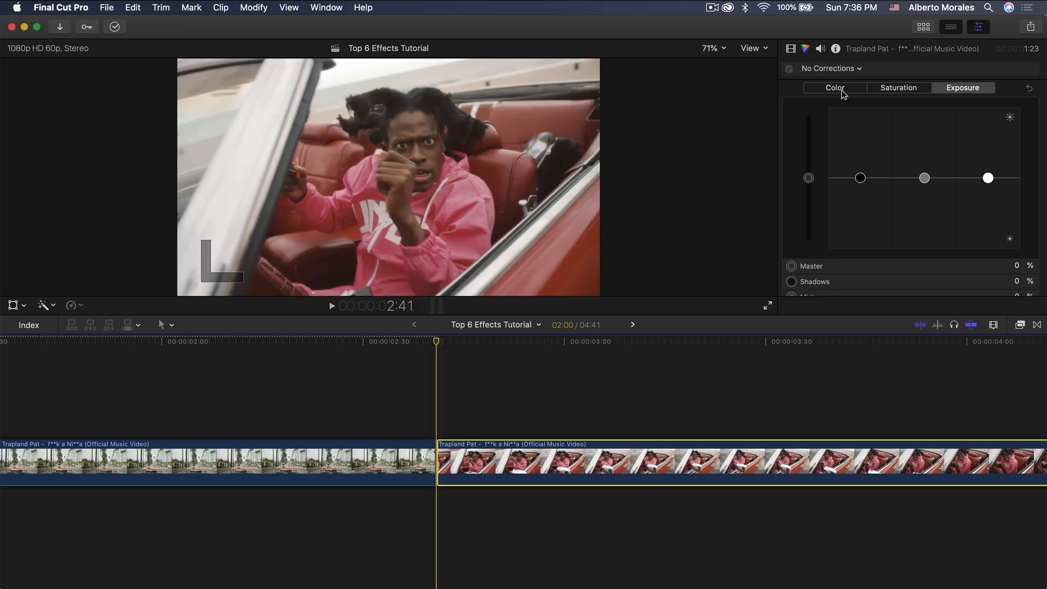
pyautogui.click(851, 69)
pyautogui.click(845, 89)
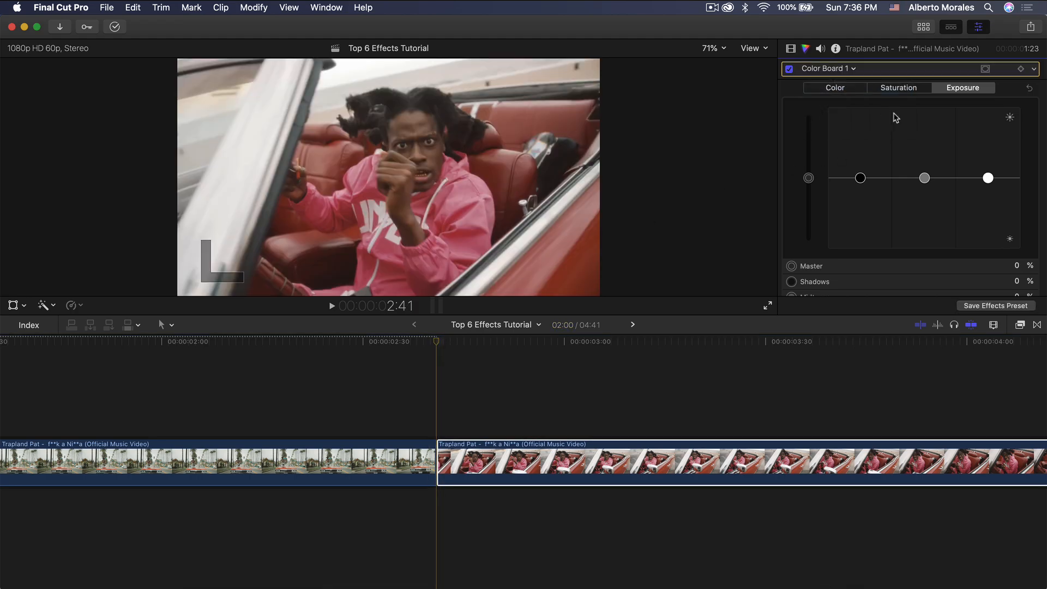
pyautogui.scroll(-1, 897, 118)
pyautogui.scroll(1, 869, 110)
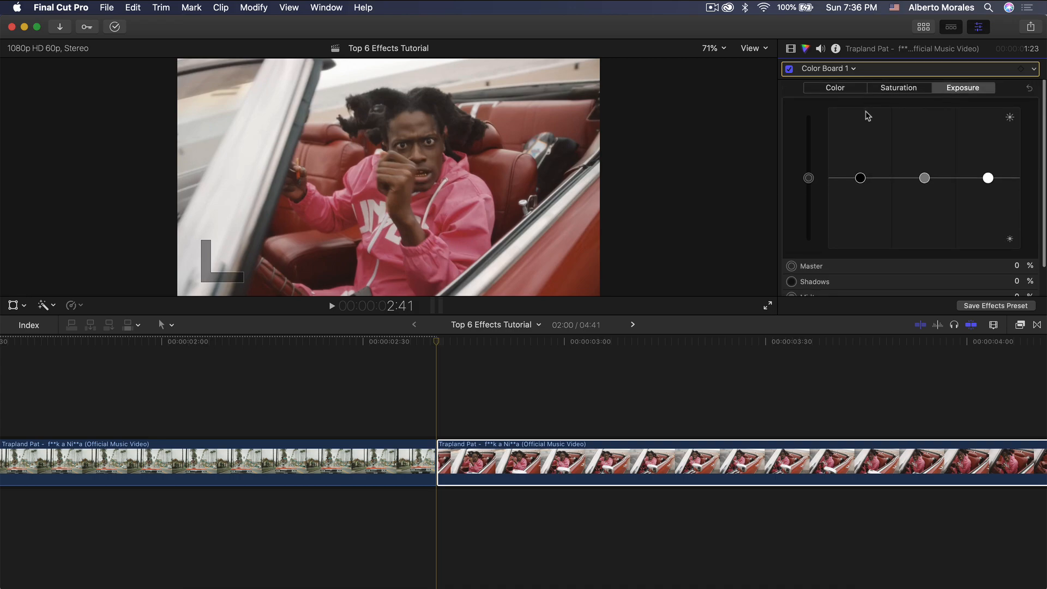
# Try setting the pink-hoodie shot's Color Board exposure to Master 57% and Highlights 100% without a keyframe, and advance 20 frames past the cut.
pyautogui.scroll(-3, 883, 229)
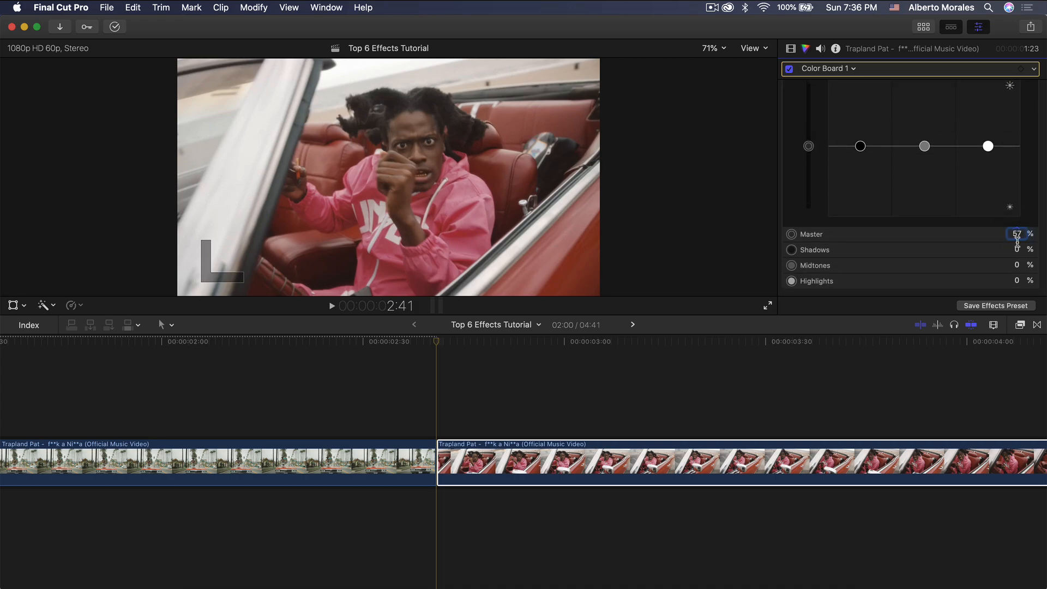
pyautogui.press('Return')
pyautogui.click(1018, 281)
pyautogui.write('10')
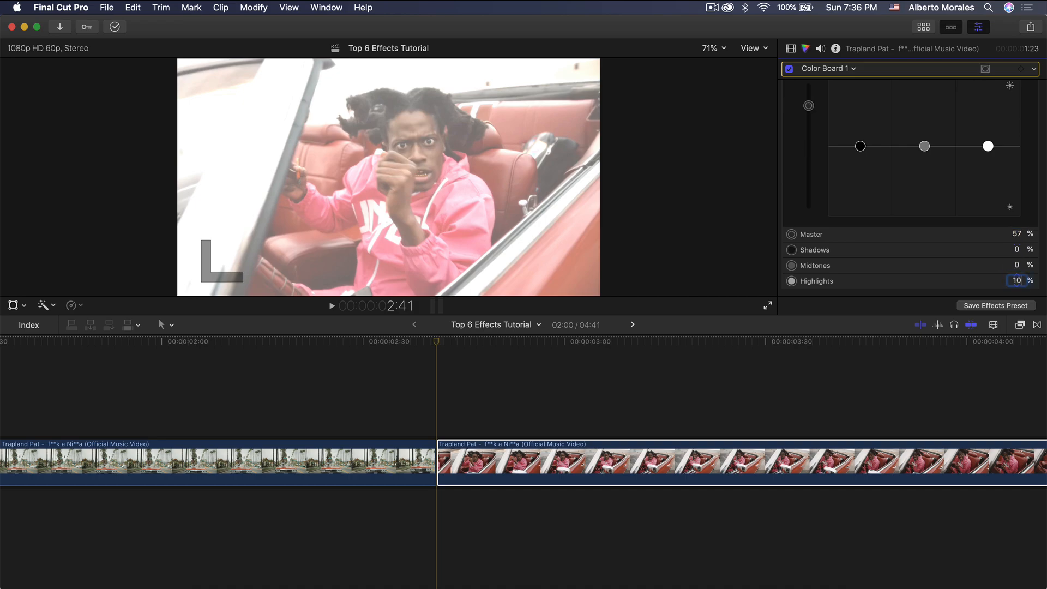
pyautogui.write('0')
pyautogui.press('Return')
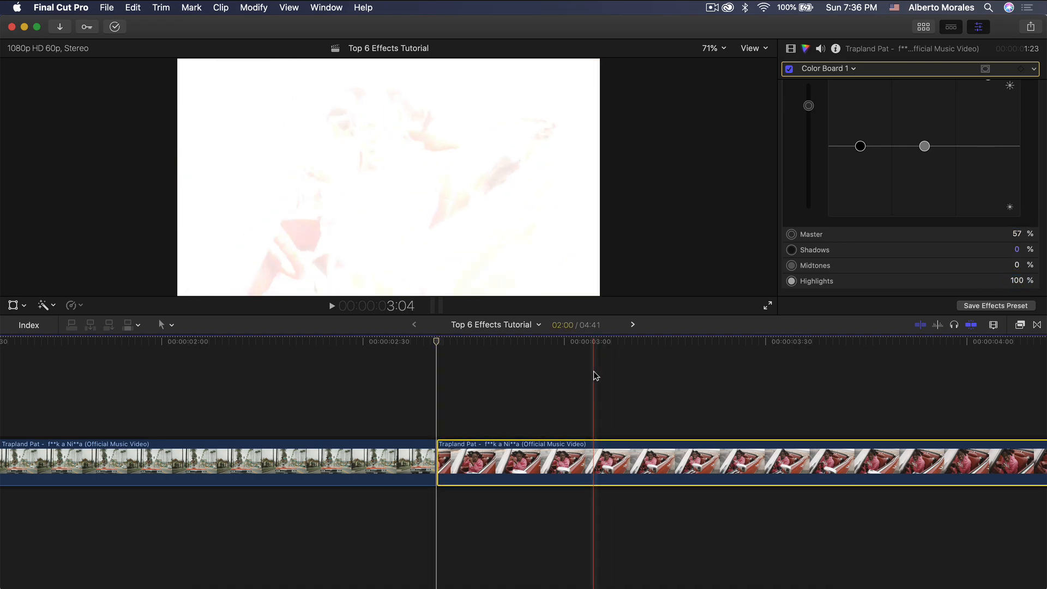
pyautogui.hscroll(2, 441, 369)
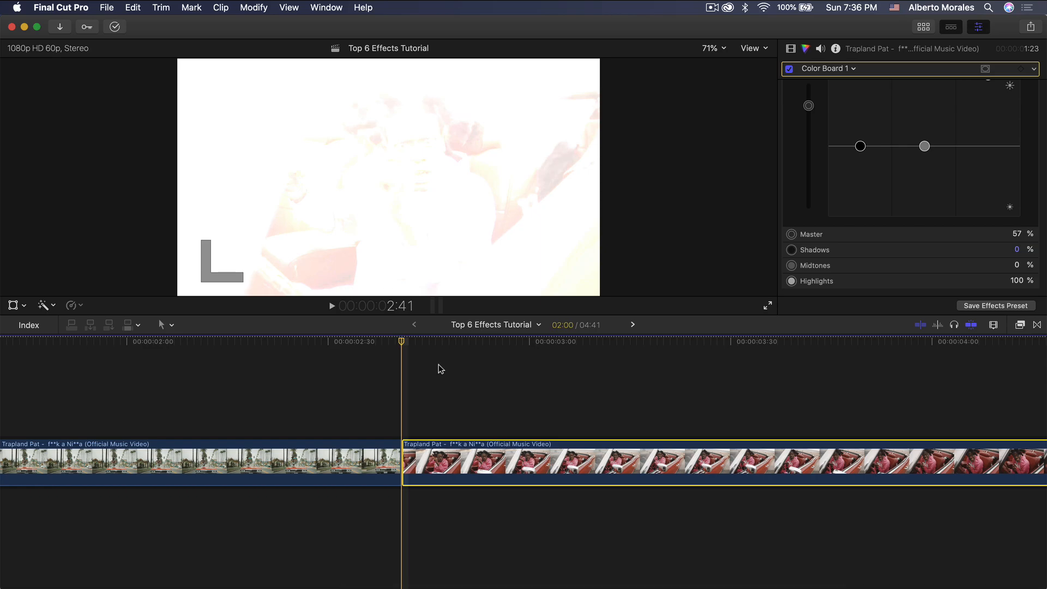
pyautogui.hotkey('shift', 'Right')
pyautogui.hotkey('shift', 'Right')
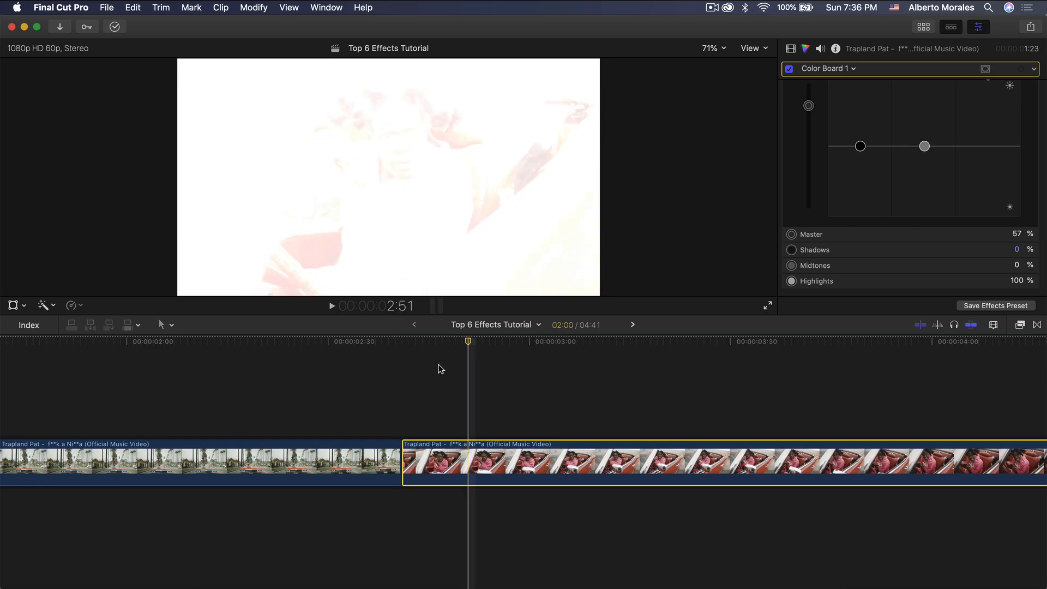
pyautogui.hscroll(5, 438, 364)
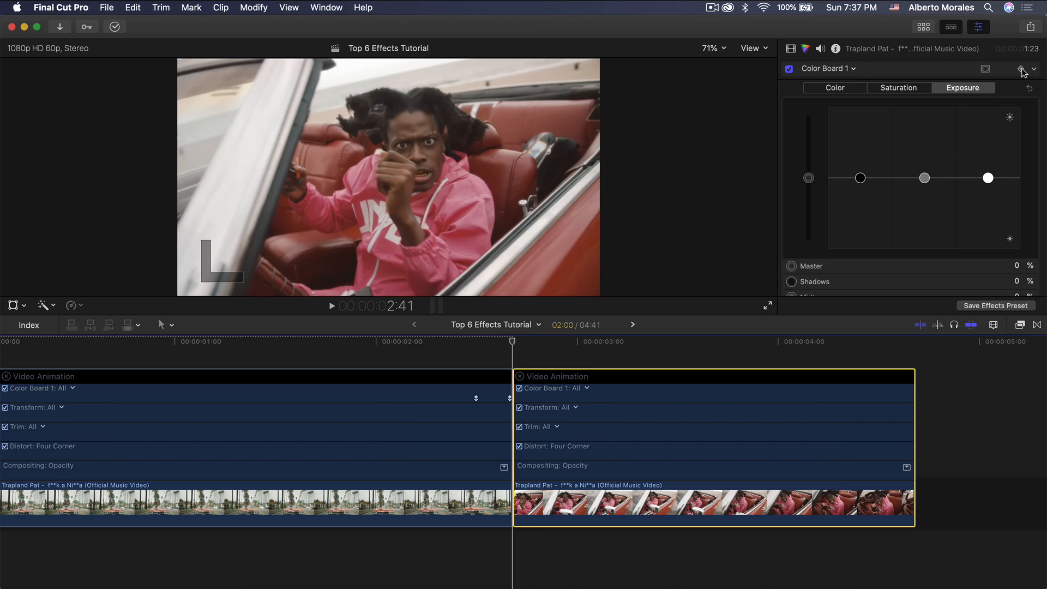
# Add a Color Board keyframe on the pink-hoodie shot's first frame with exposure at Master 57% and Highlights 100%.
pyautogui.click(1021, 70)
pyautogui.scroll(-2, 980, 230)
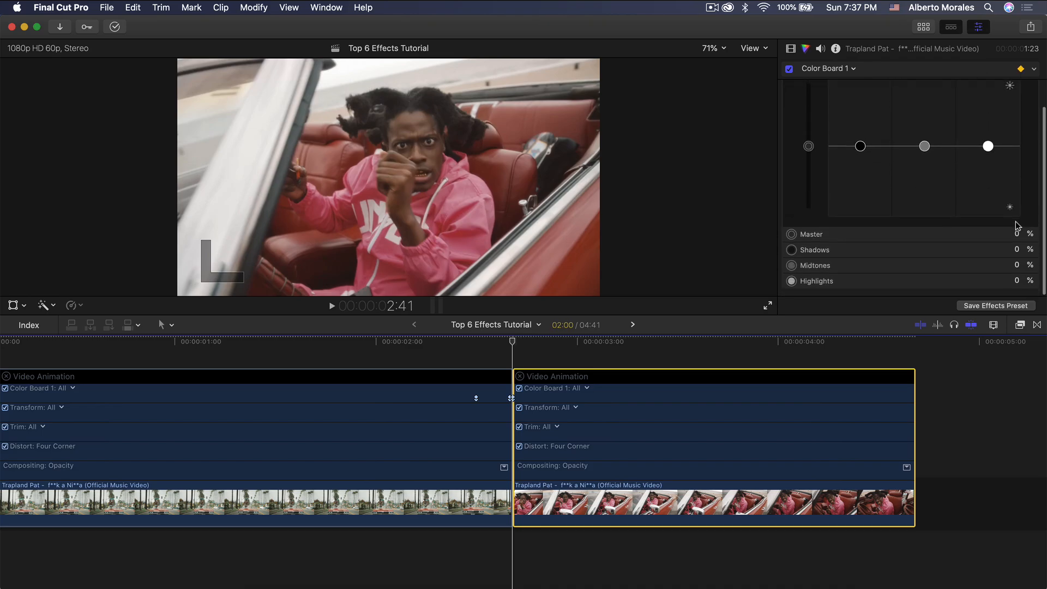
pyautogui.press('Return')
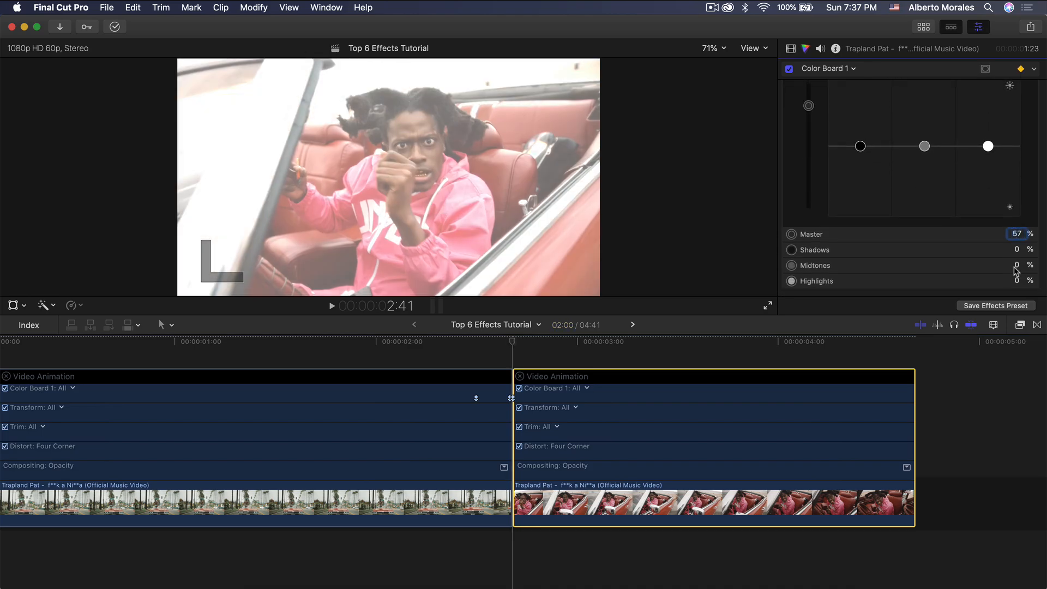
pyautogui.write('100')
pyautogui.press('Return')
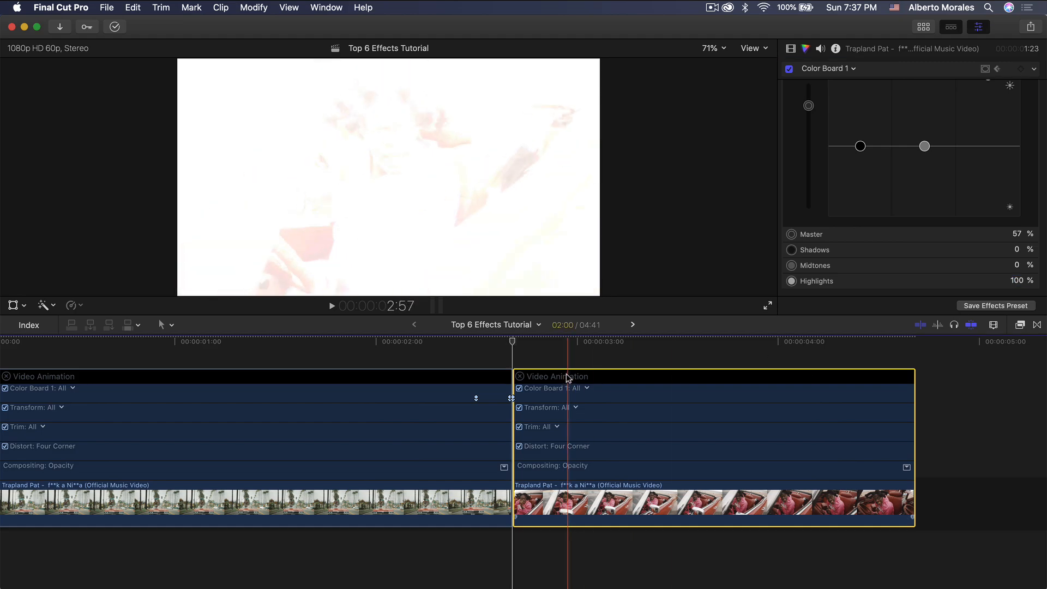
# Set the pink-hoodie shot's Color Board exposure to Master 0% and Highlights 0% at 20 frames after the cut.
pyautogui.moveTo(527, 342)
pyautogui.mouseDown()
pyautogui.moveTo(564, 342)
pyautogui.moveTo(514, 342)
pyautogui.mouseUp()
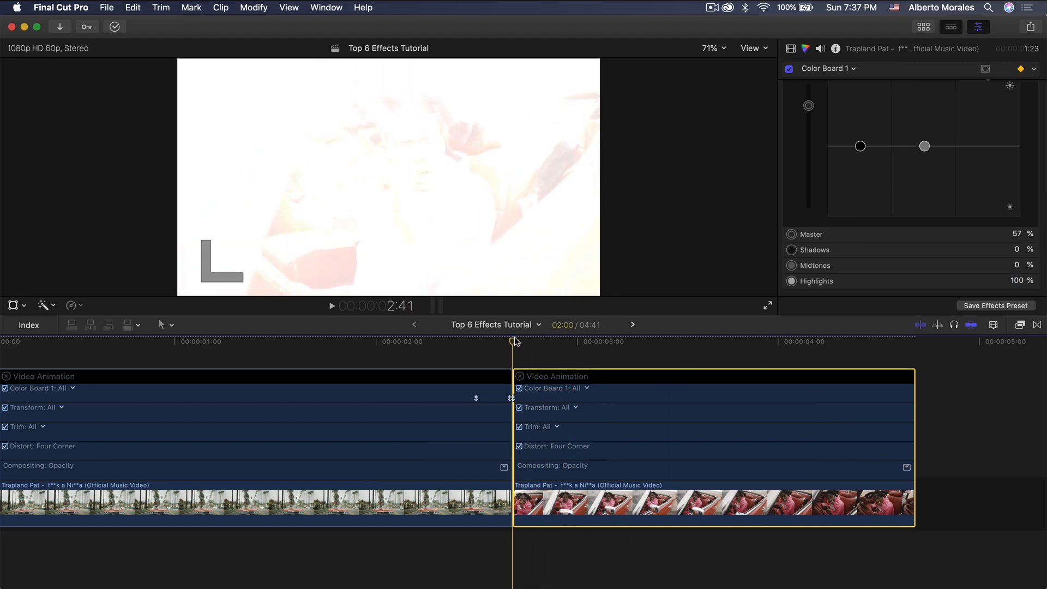
pyautogui.press('space')
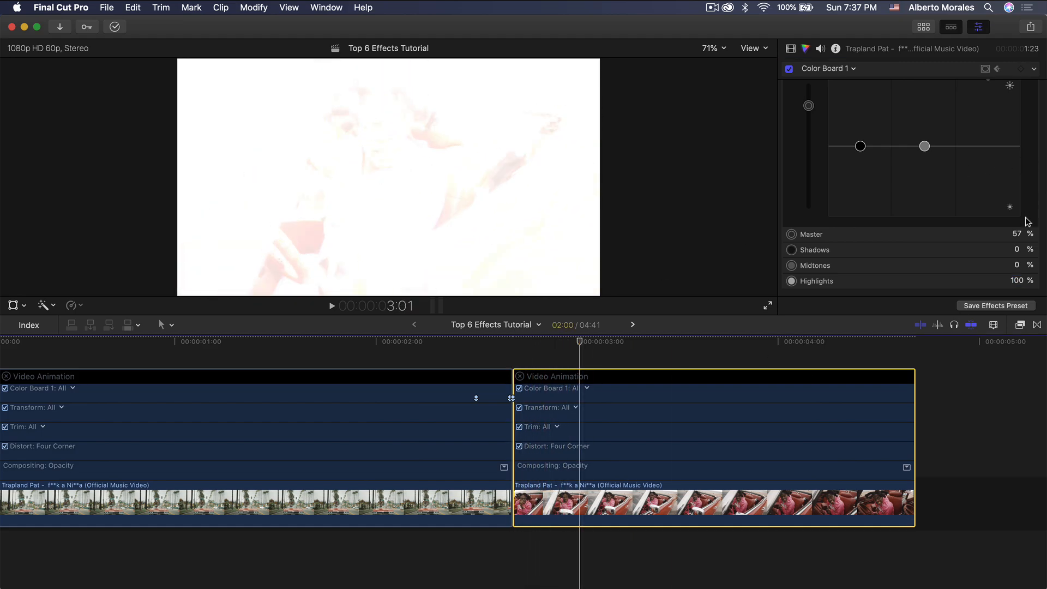
pyautogui.click(1018, 233)
pyautogui.write('0')
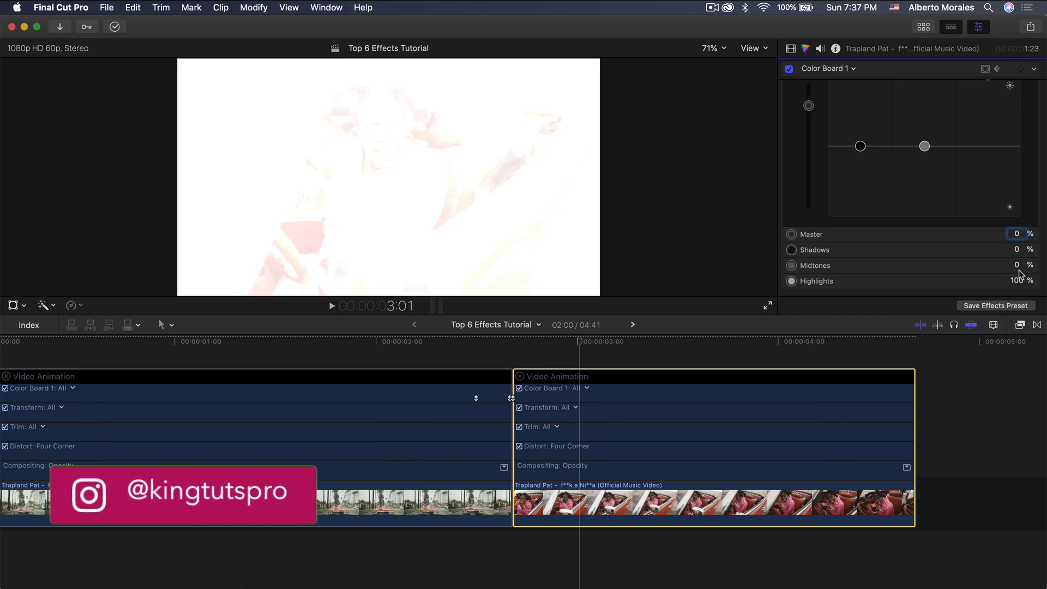
pyautogui.press('Return')
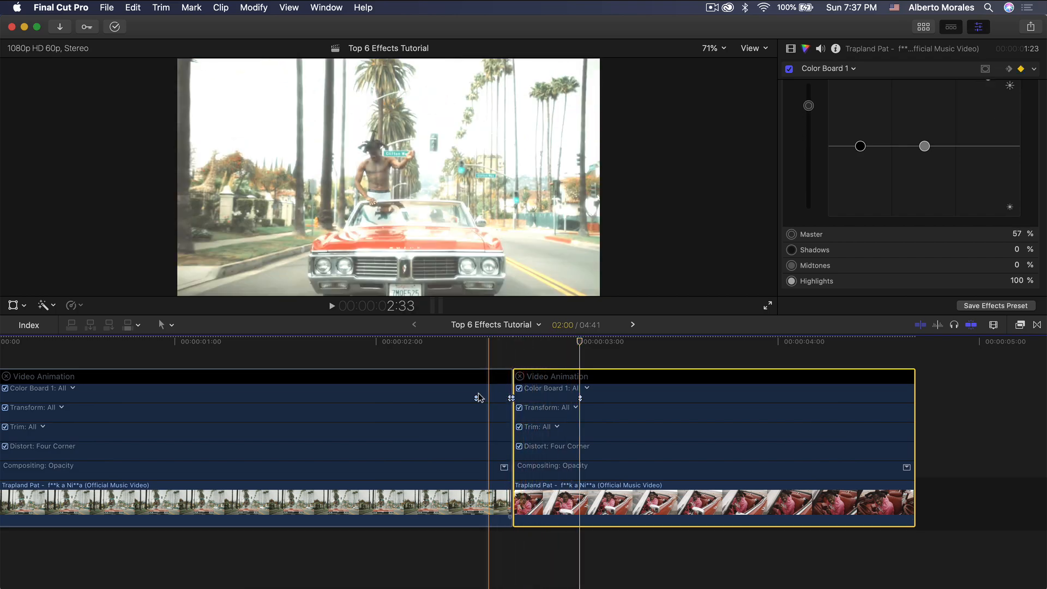
# Preview the flash and shorten it by moving the outer Color Board keyframes on both clips closer to the cut.
pyautogui.press('space')
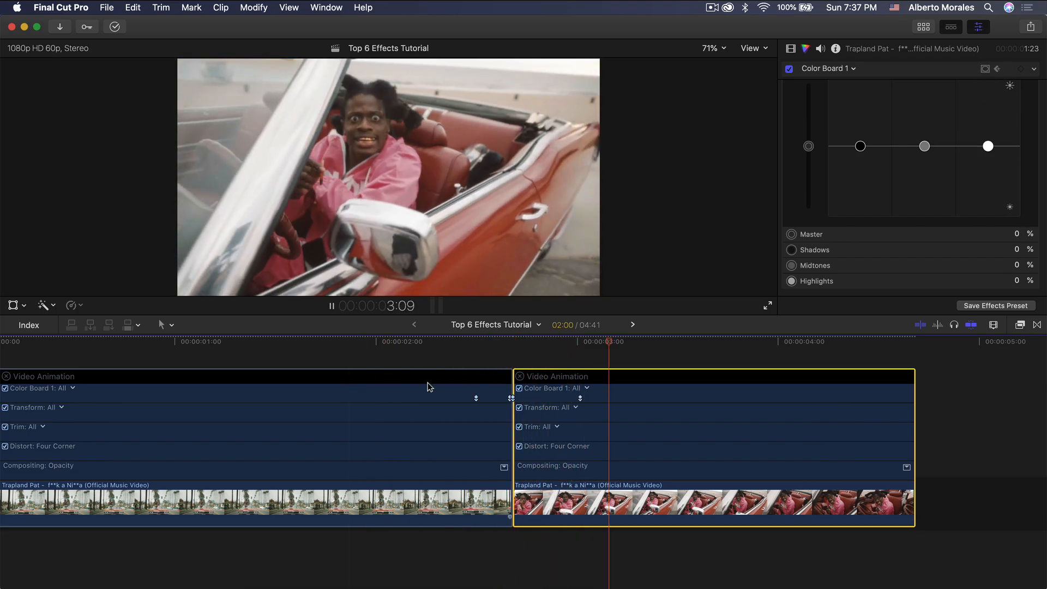
pyautogui.press('space')
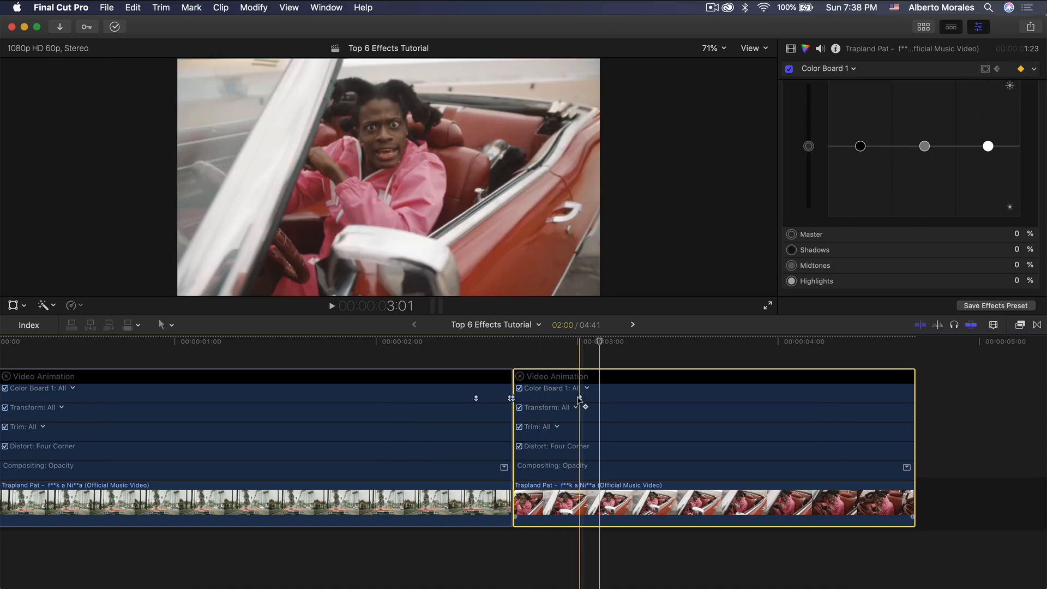
pyautogui.moveTo(580, 398); pyautogui.dragTo(549, 398)
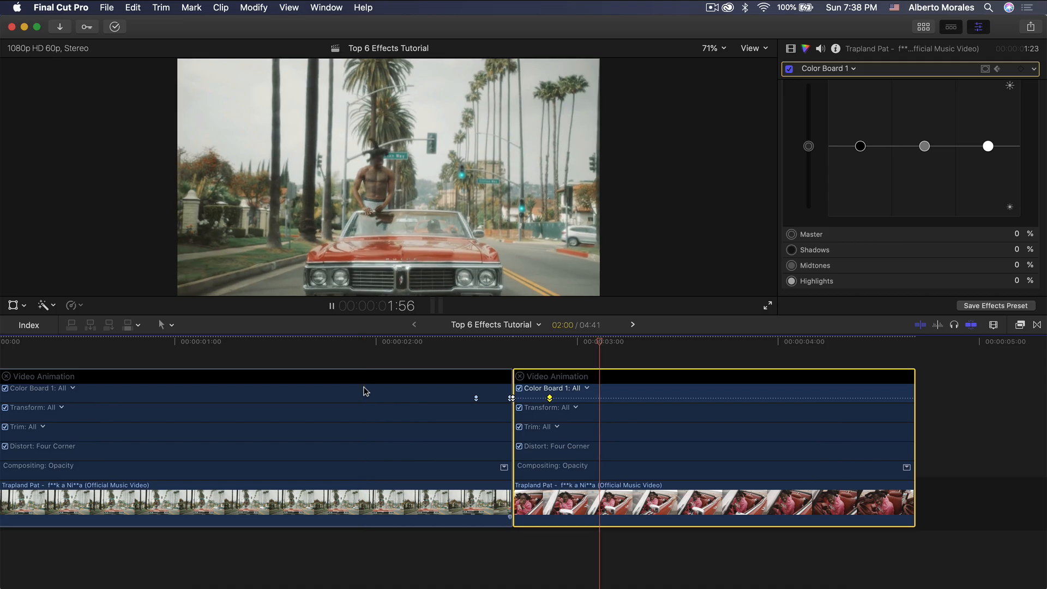
pyautogui.click(476, 397)
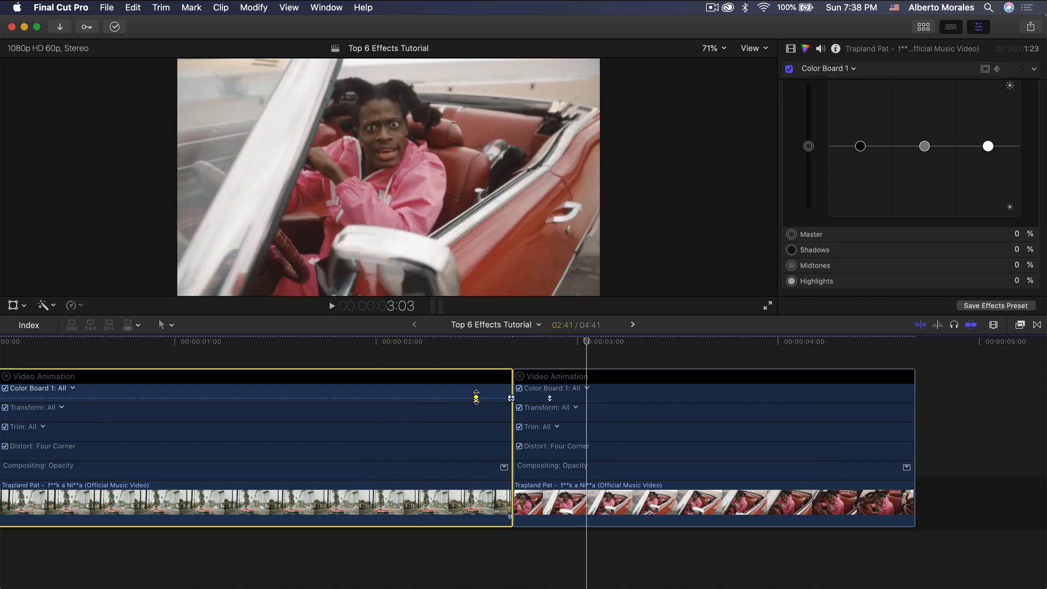
pyautogui.moveTo(550, 397); pyautogui.dragTo(540, 398)
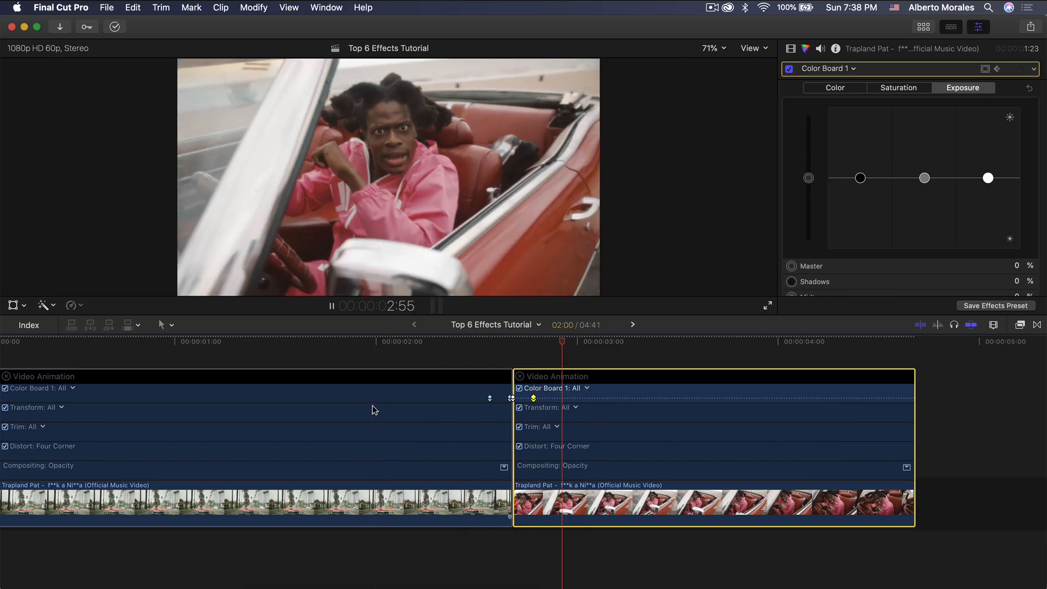
# Play back the shortened flash transition and hide the Video Animation lanes on the timeline clips.
pyautogui.press('space')
pyautogui.hscroll(-2, 335, 383)
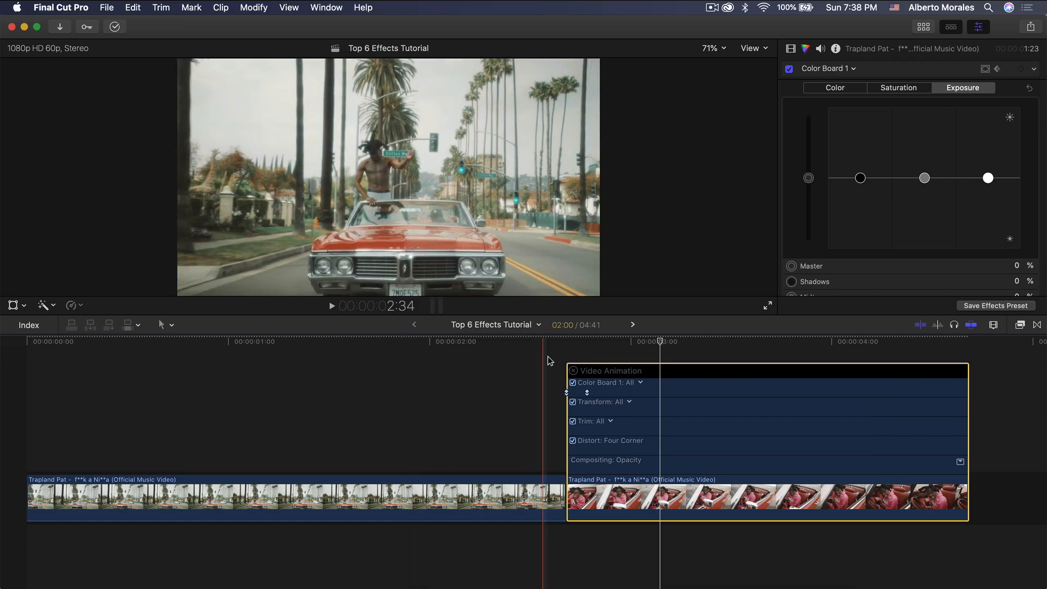
pyautogui.click(574, 371)
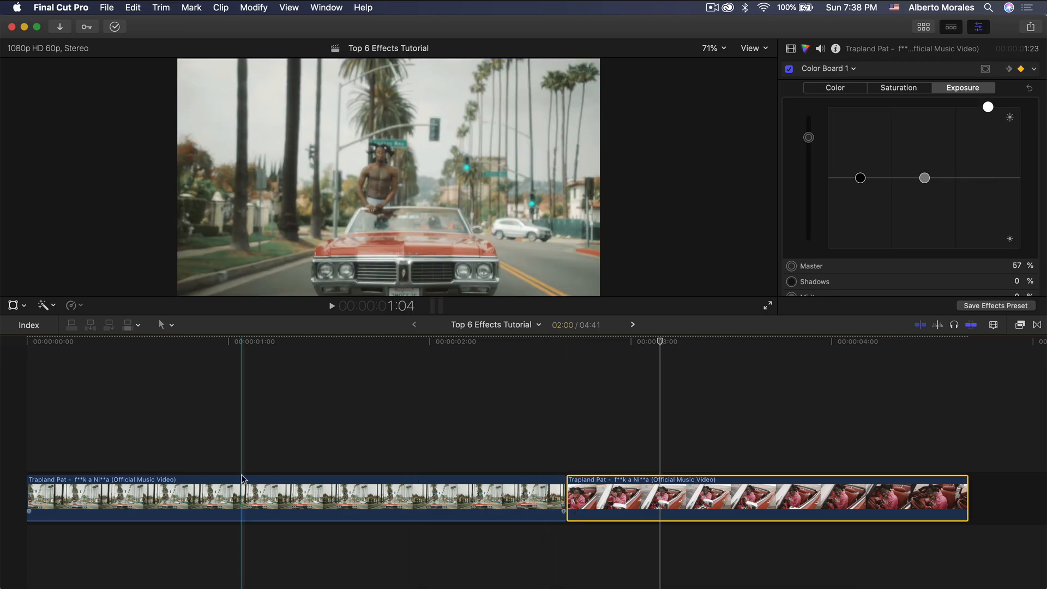